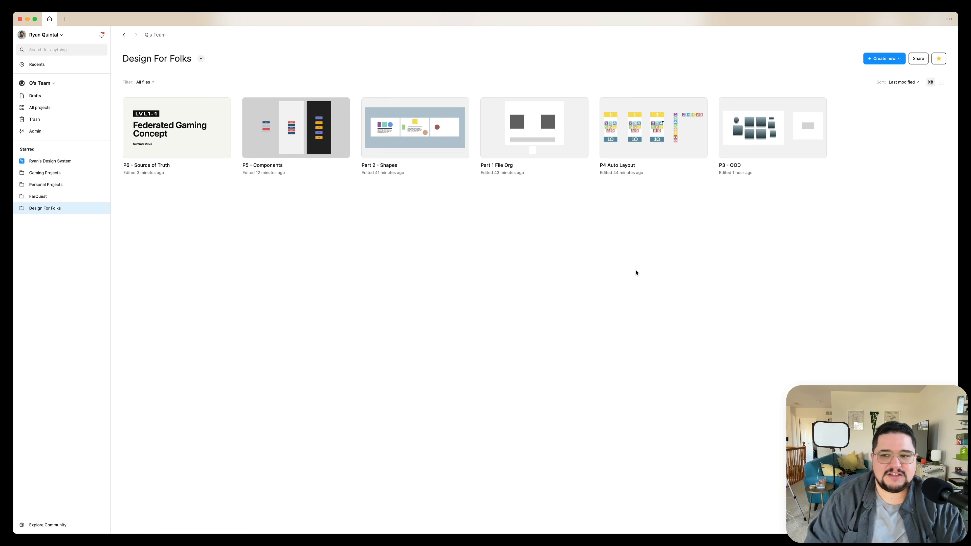
Create a new design file in the Design For Folks project
left_click(880, 59)
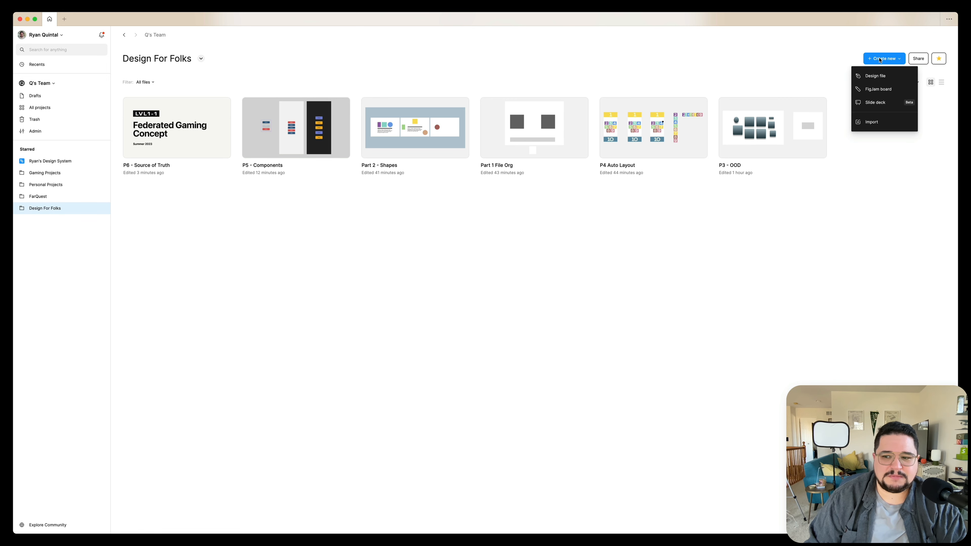
left_click(878, 75)
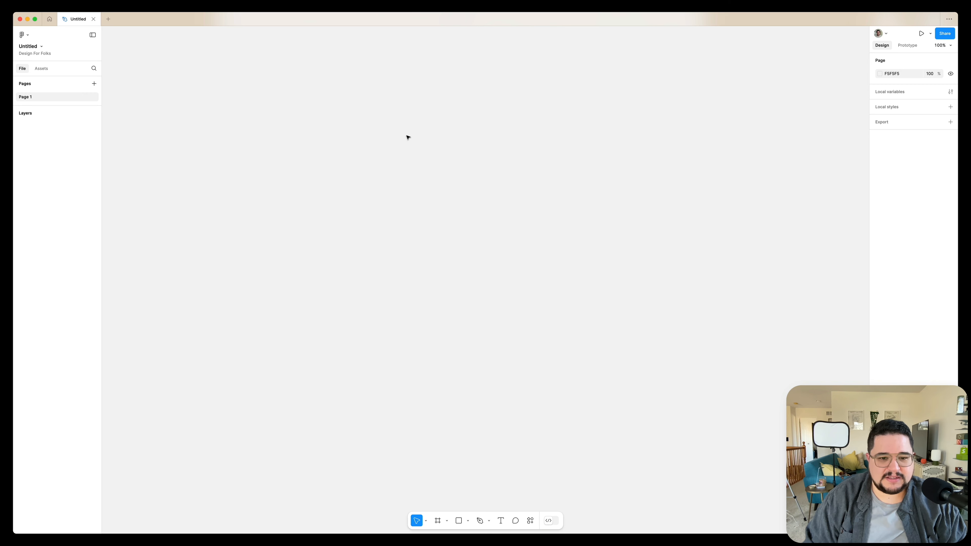
key("f")
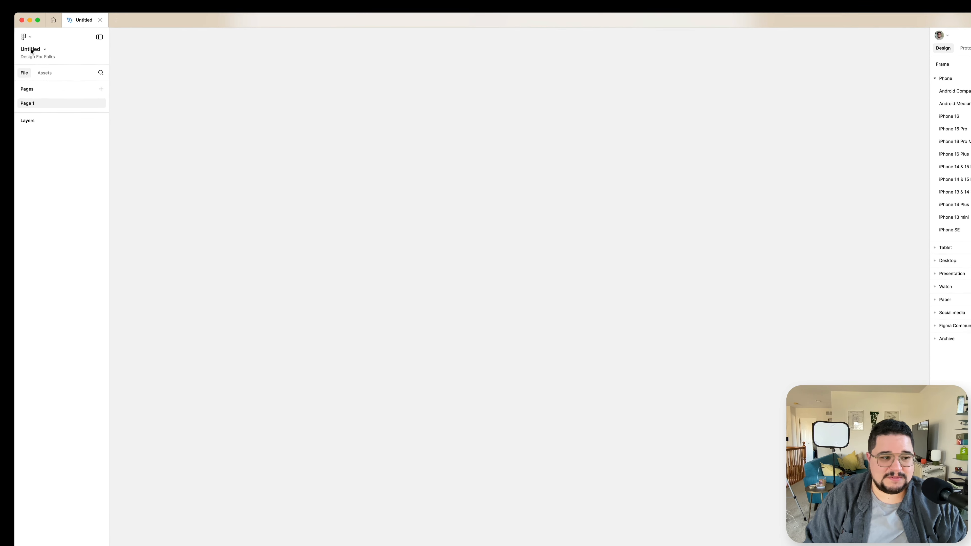
Rename the file as P7 - Mockups
double_click(29, 46)
type("P")
type("7")
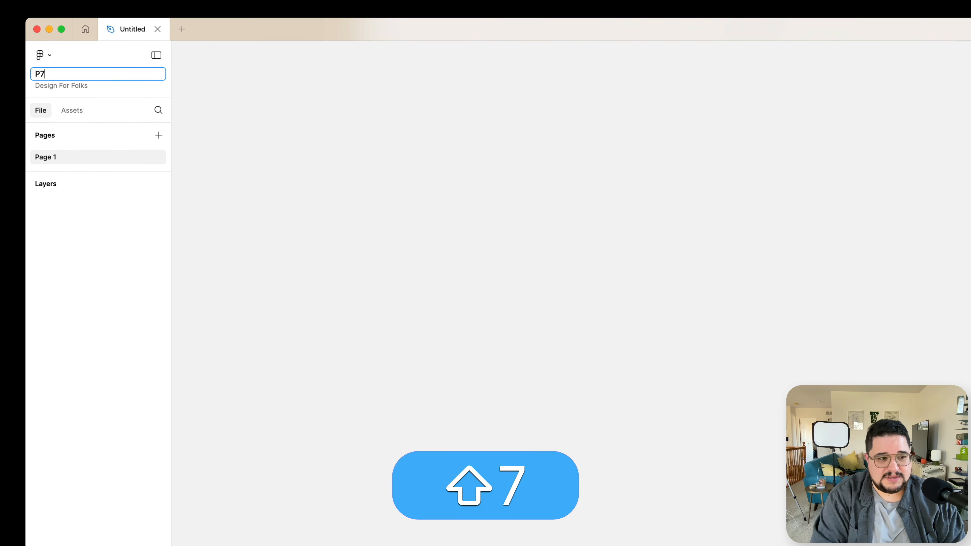
type(" - Mockups")
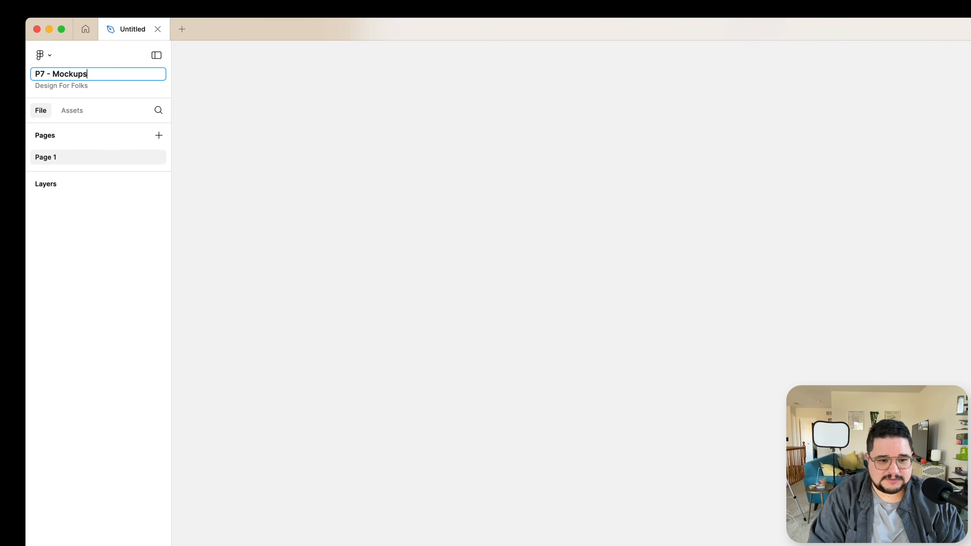
key("Return")
Add an iPhone 16 frame to the canvas and fit it in view
key("f")
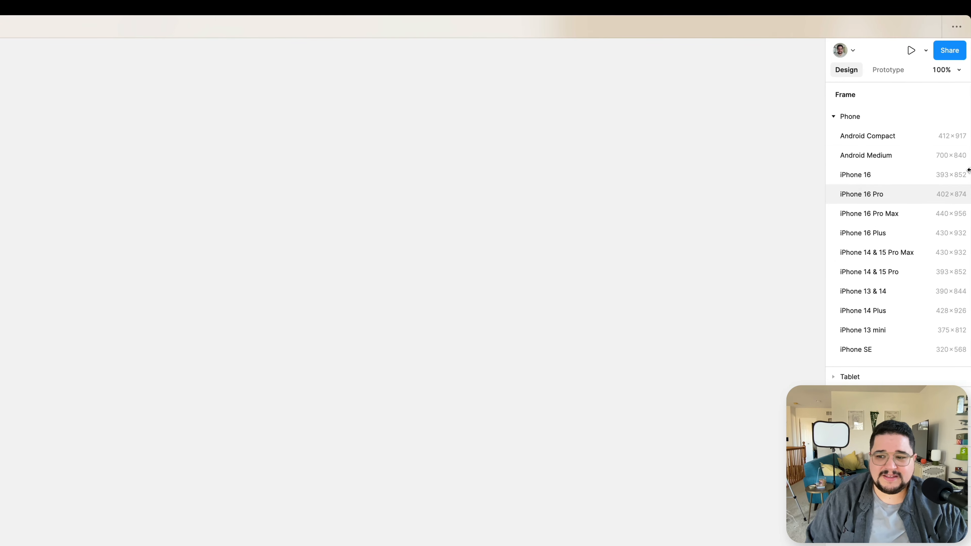
left_click(855, 179)
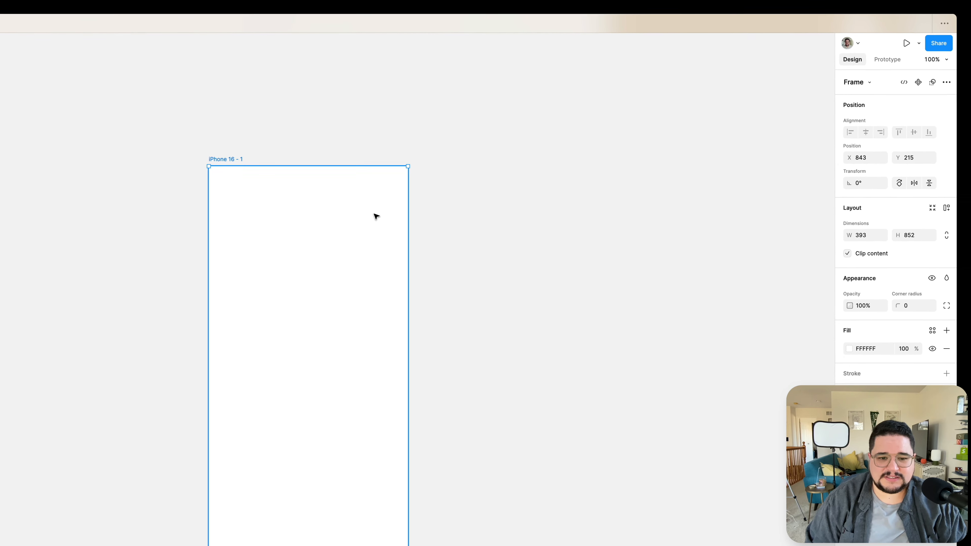
key("shift+1")
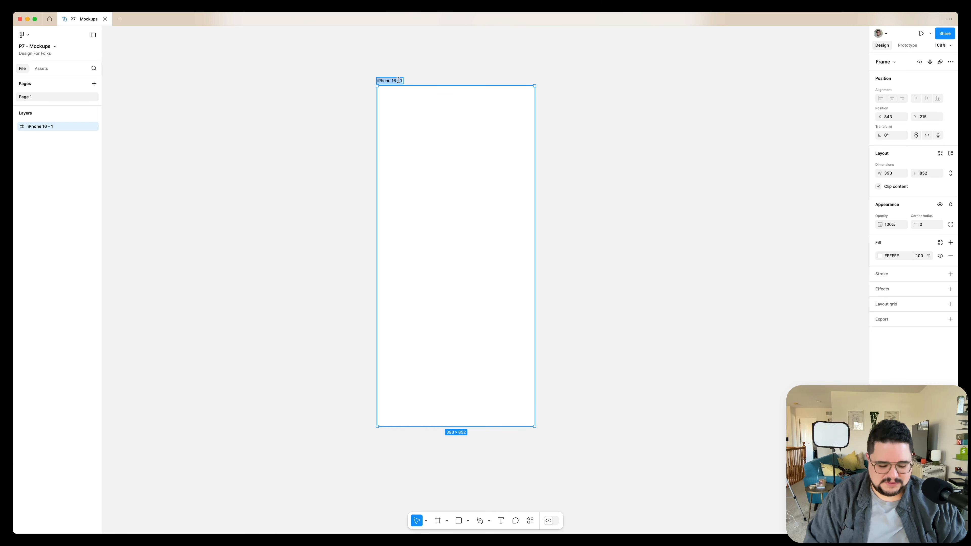
Rename the frame as Media Player
type("M")
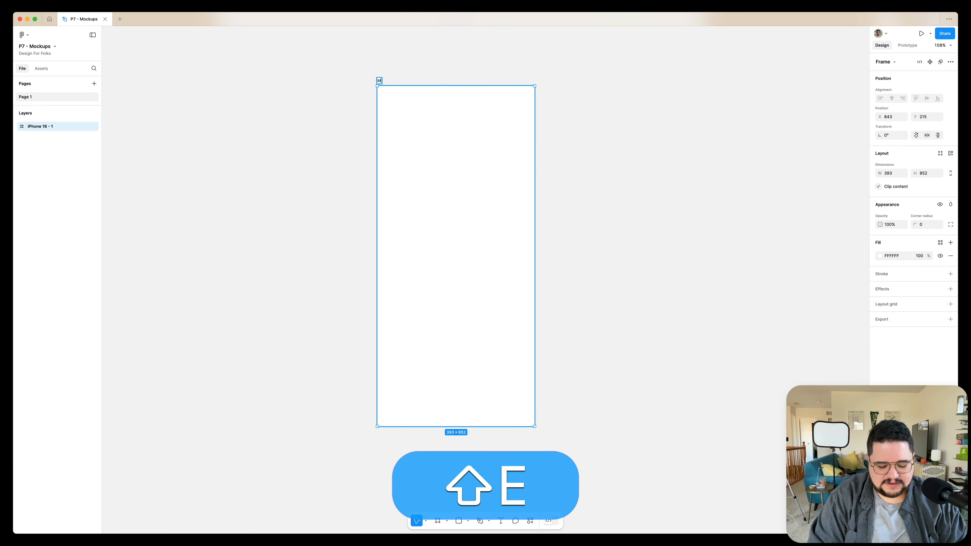
type("edia Player")
key("Return")
left_click(581, 180)
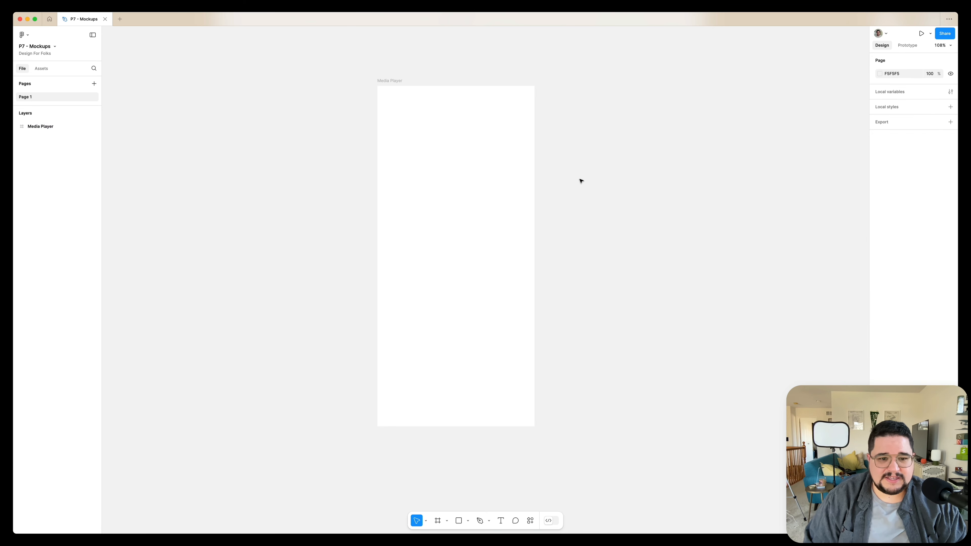
Draw a row of three circles in the lower part of the frame, the middle one larger and the outer ones about 73 × 73
scroll(580, 180, "right", 8)
scroll(479, 173, "left", 5)
key("o")
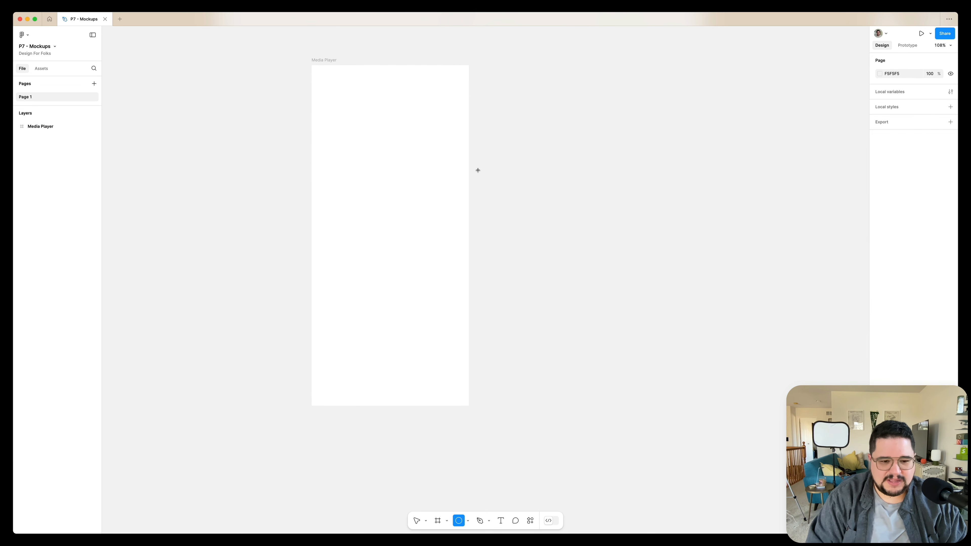
scroll(363, 304, "up", 3)
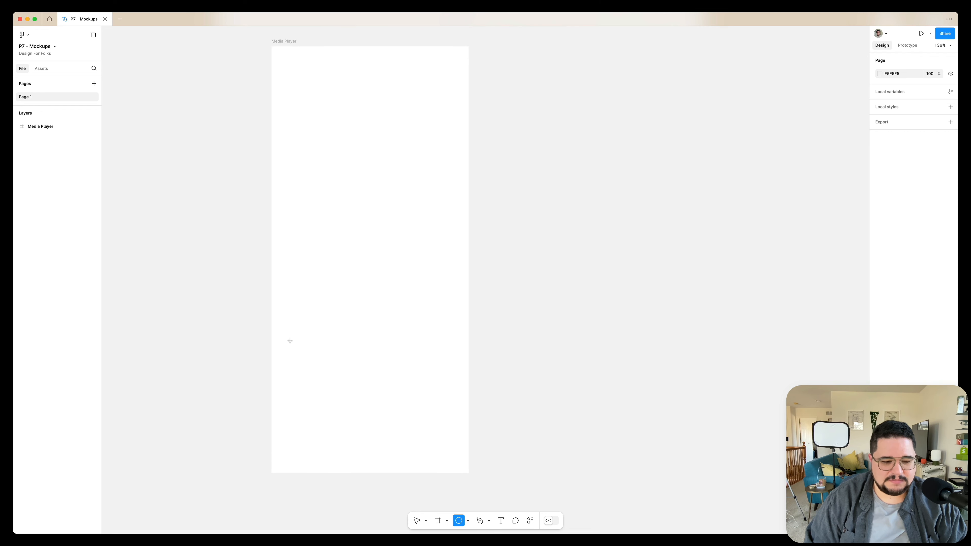
left_click_drag(288, 343, 431, 365)
key("shift")
key("alt+super+z")
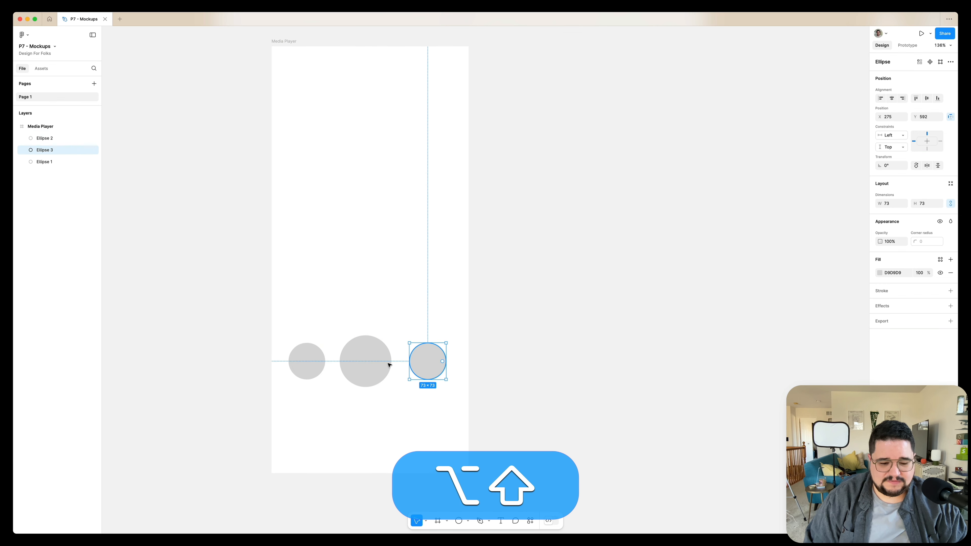
Draw a thin bar about 312 × 11 above the circles as a progress bar
left_click(328, 332)
left_click_drag(297, 295, 450, 300)
scroll(450, 303, "left", 2)
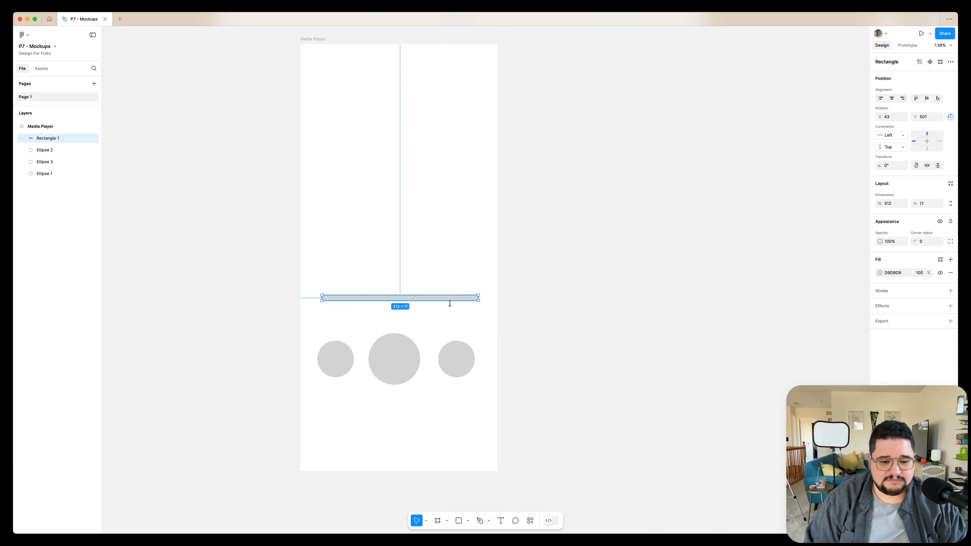
scroll(450, 303, "left", 4)
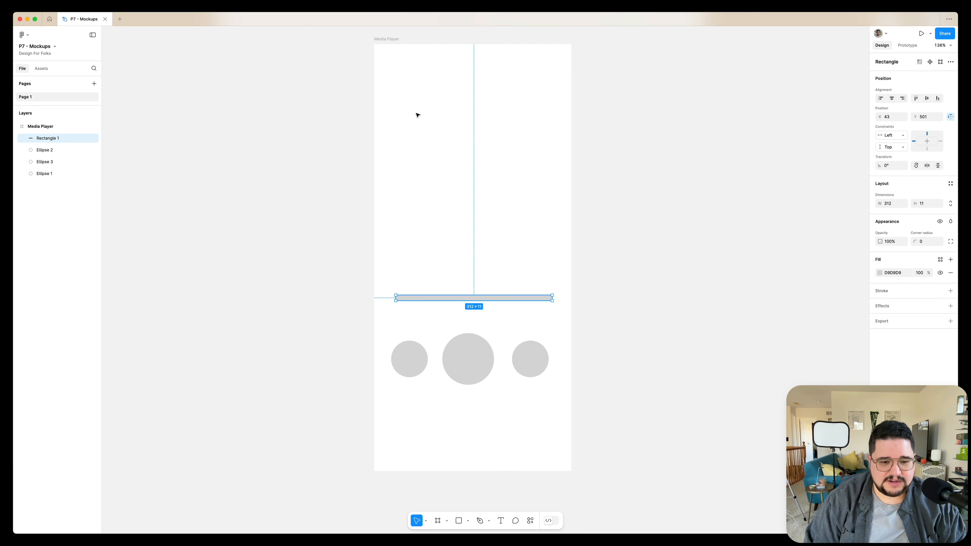
Draw a square about 317 × 317 in the upper part of the frame for album art
mouse_move(398, 97)
left_mouse_down()
mouse_move(555, 253)
mouse_move(526, 218)
left_mouse_up()
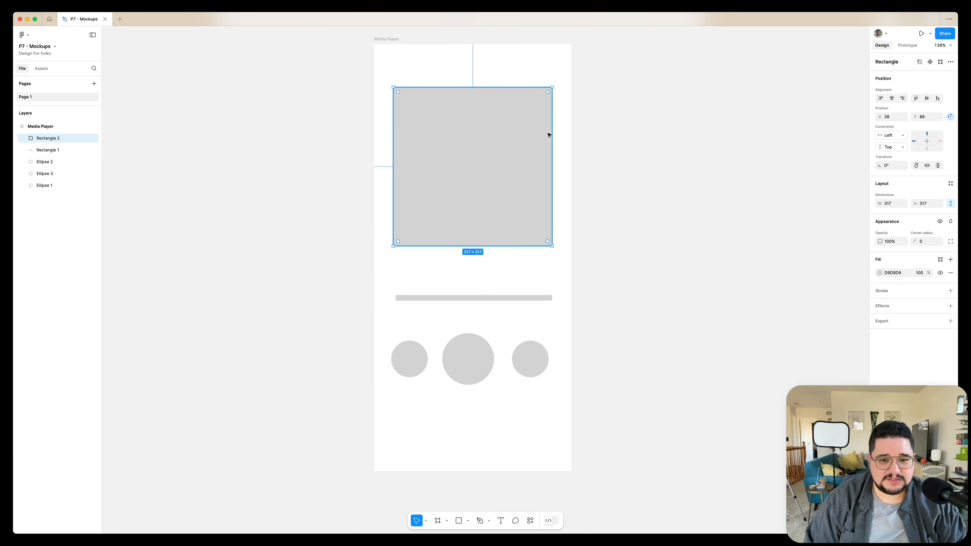
scroll(549, 134, "right", 3)
scroll(548, 134, "up", 2)
scroll(564, 110, "right", 1)
scroll(564, 110, "up", 1)
Draw a full-width bar about 393 × 40 across the top of the frame and duplicate it to the bottom edge
left_click(367, 86)
left_click_drag(327, 71, 524, 91)
scroll(481, 90, "down", 1)
left_click_drag(478, 70, 471, 475)
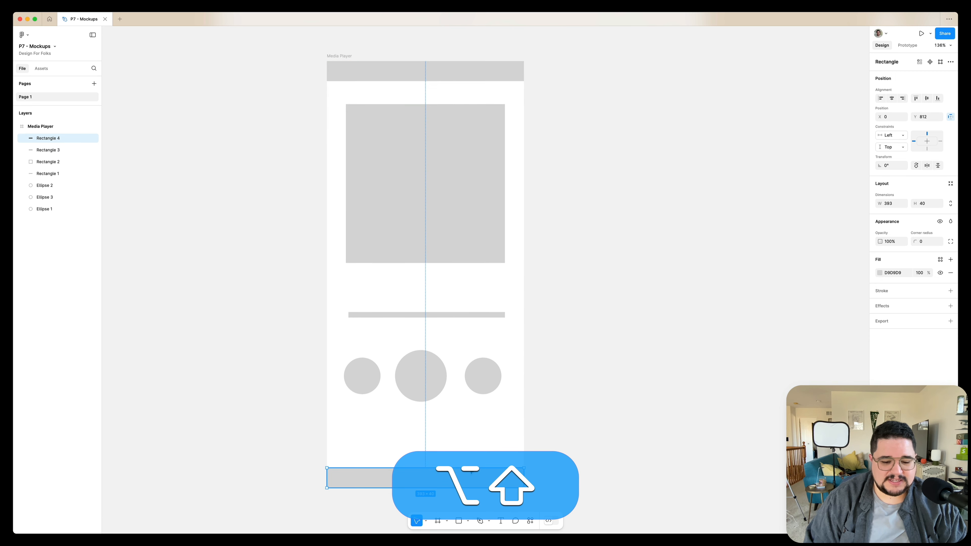
Draw a row of three small squares about 44 × 44 below the circles
left_click(478, 422)
scroll(452, 424, "down", 1)
mouse_move(351, 440)
left_mouse_down()
mouse_move(383, 453)
mouse_move(378, 466)
mouse_move(398, 435)
mouse_move(385, 444)
left_mouse_up()
left_click_drag(384, 444, 455, 440)
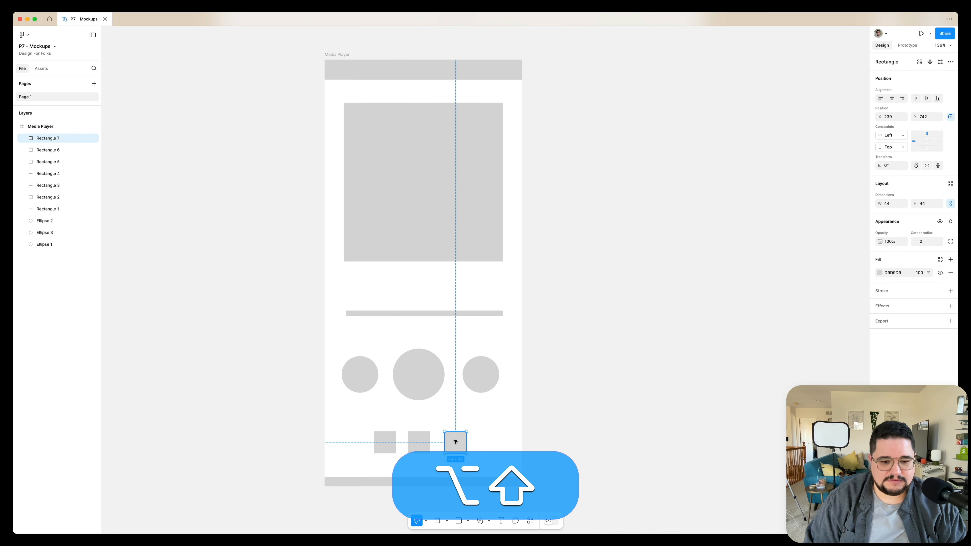
Duplicate the Media Player frame to the right of itself
scroll(455, 440, "right", 2)
left_click(518, 351)
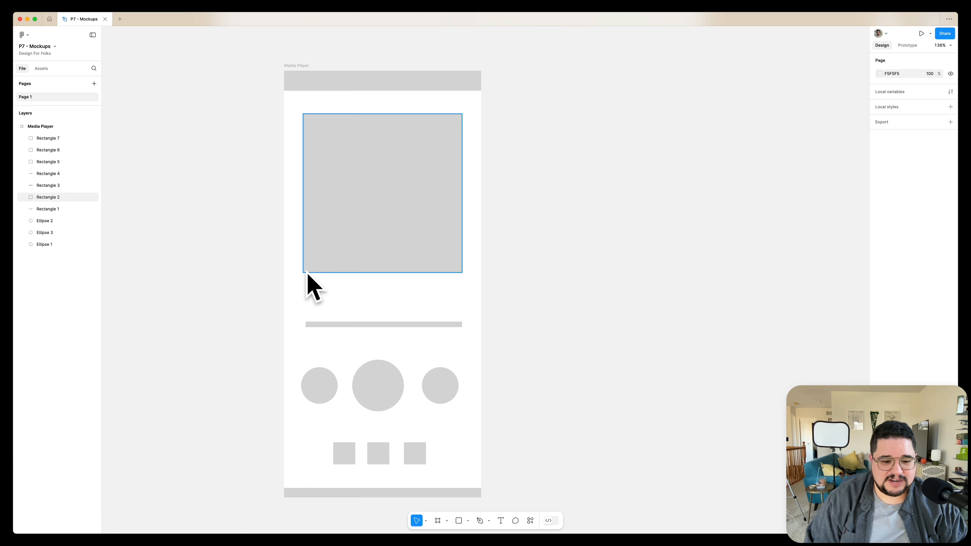
scroll(403, 334, "down", 5)
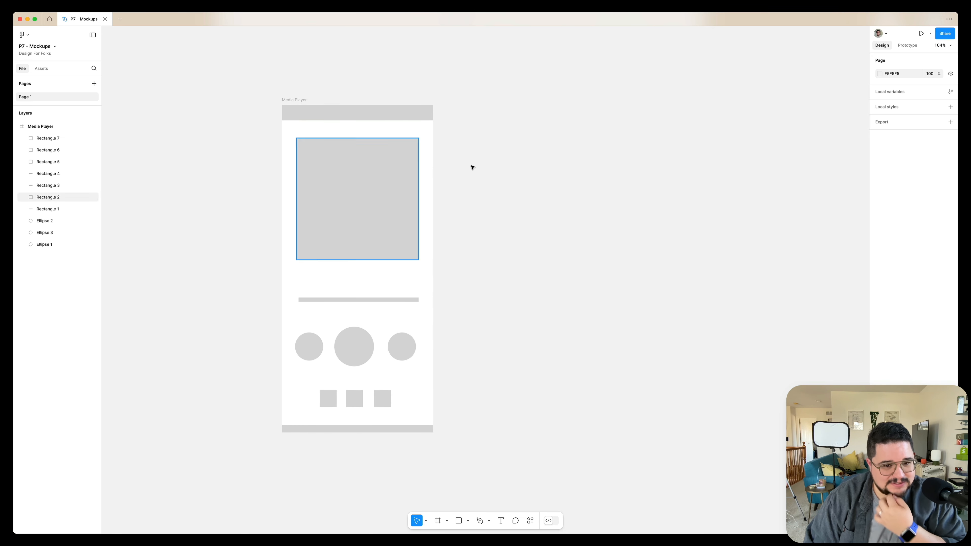
scroll(404, 176, "right", 3)
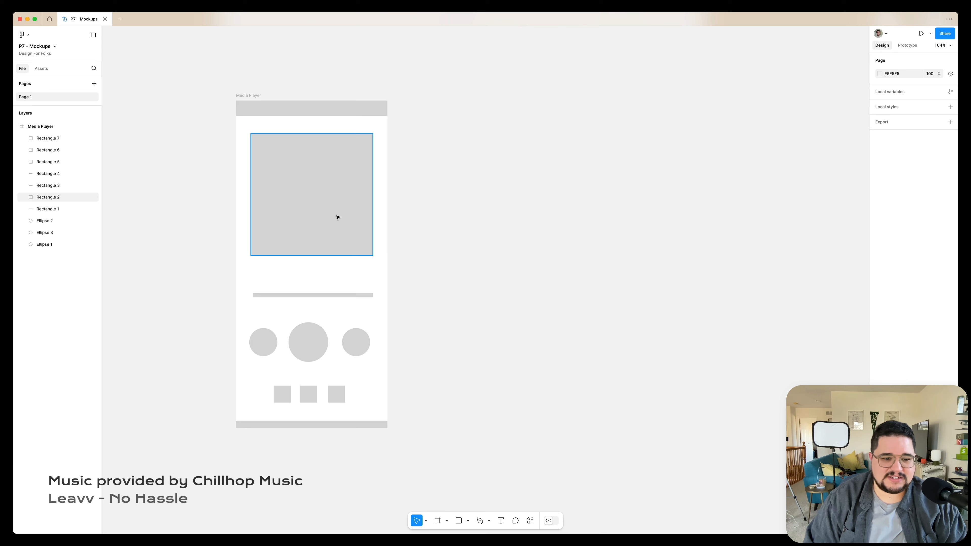
scroll(337, 217, "right", 5)
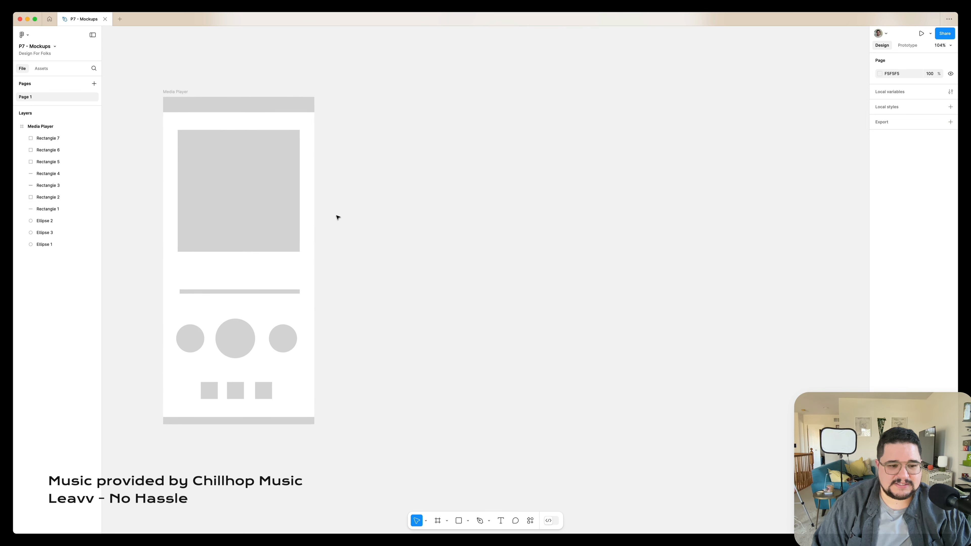
left_click_drag(182, 92, 462, 95)
Rename the left frame as Media Player Draft
double_click(189, 93)
key("Right")
type("Draft")
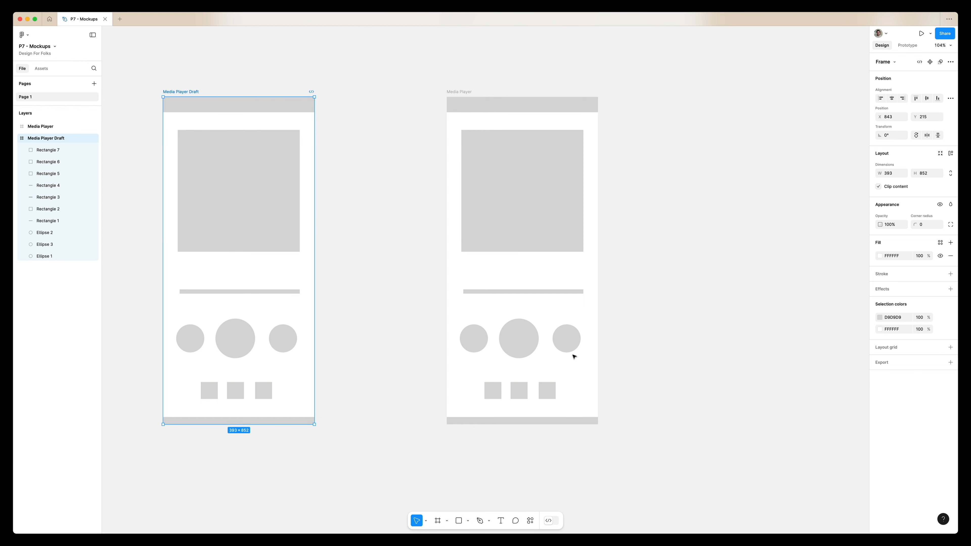
Draw a triangle polygon about 58 × 58 inside the large middle circle of the right frame
scroll(574, 357, "up", 8)
scroll(574, 356, "down", 6)
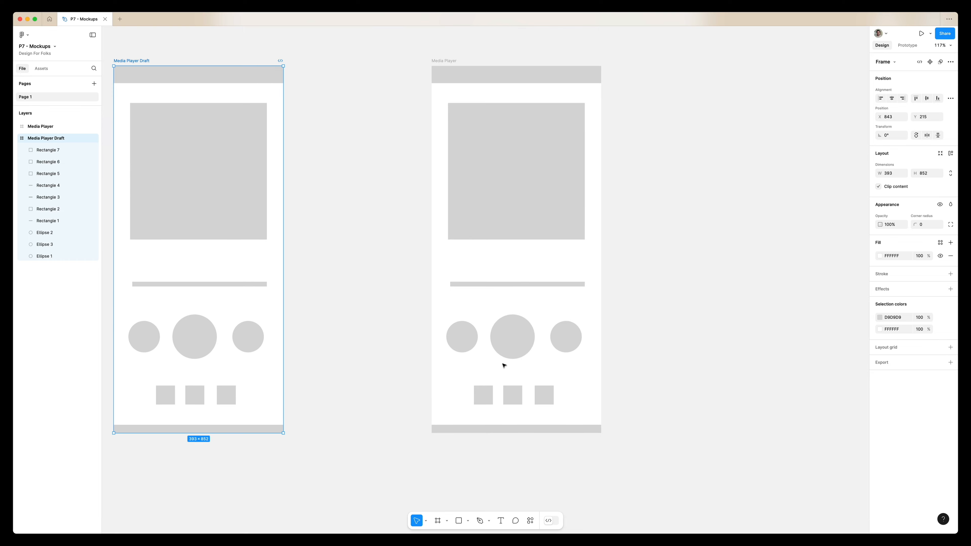
scroll(504, 366, "up", 10)
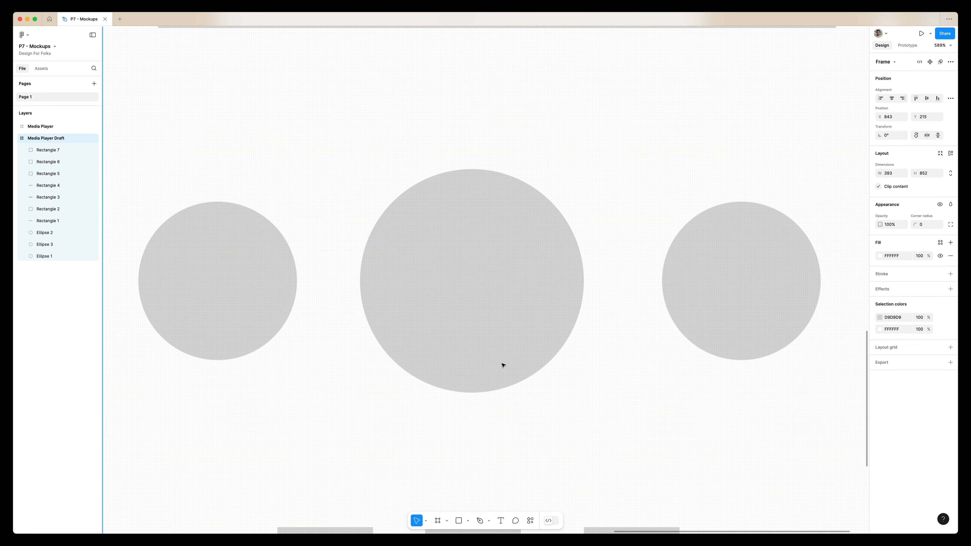
left_click(467, 521)
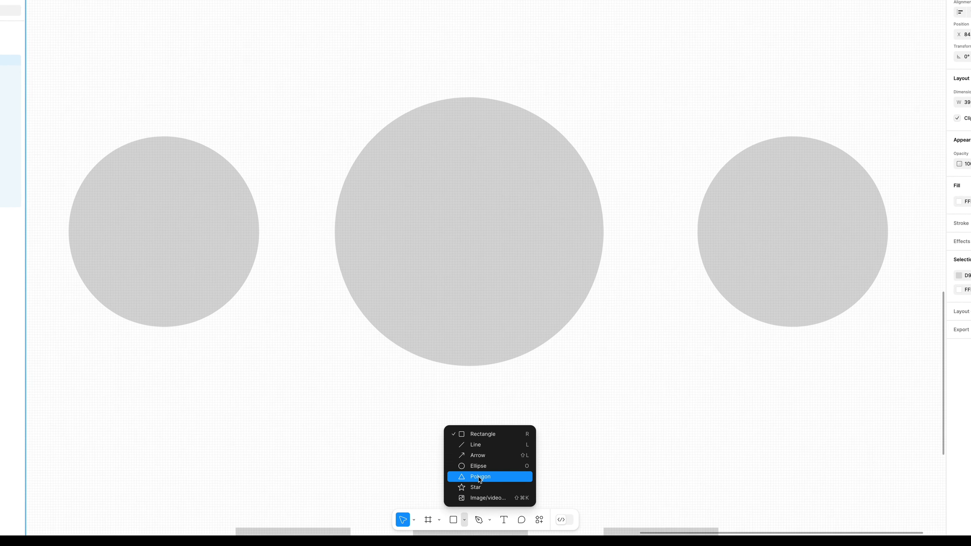
left_click(479, 477)
left_click_drag(411, 147, 566, 300)
key("shift")
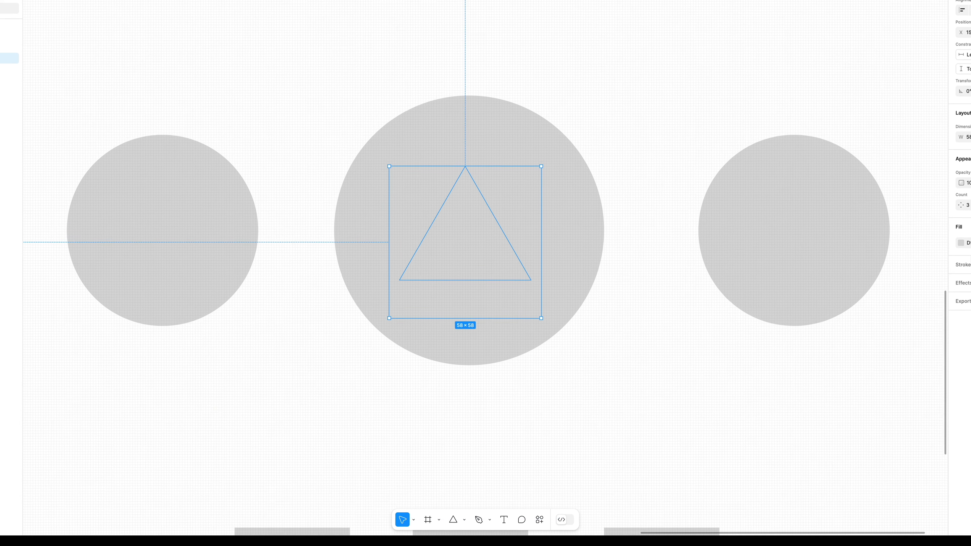
Fill the triangle dark grey 454545 and rotate it -90° so it points right as a play icon
left_click(948, 251)
left_click(833, 354)
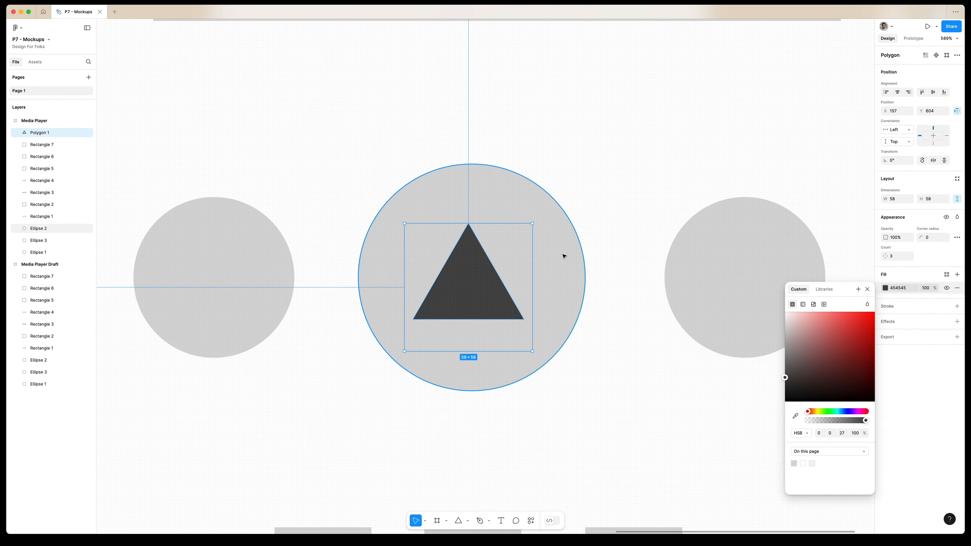
key("shift")
left_click_drag(560, 239, 475, 292)
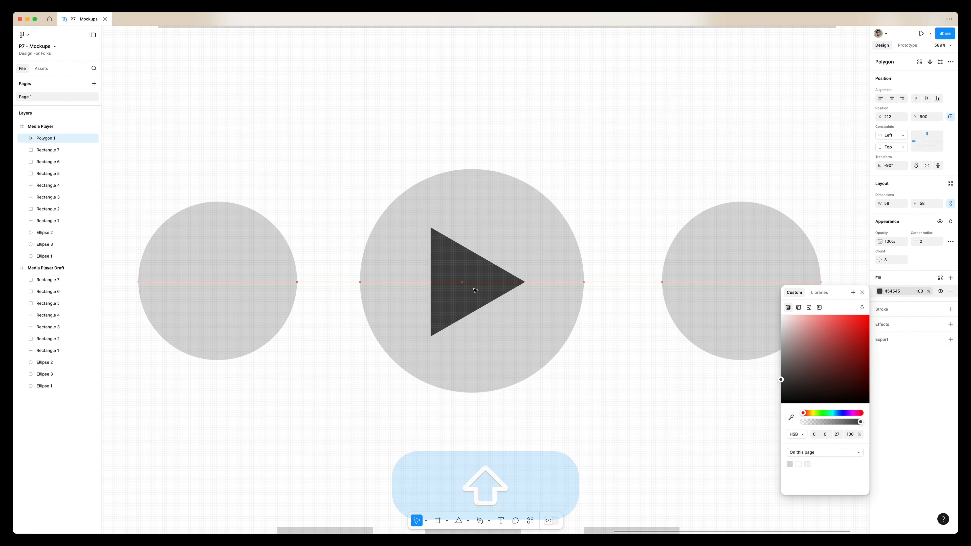
key("shift")
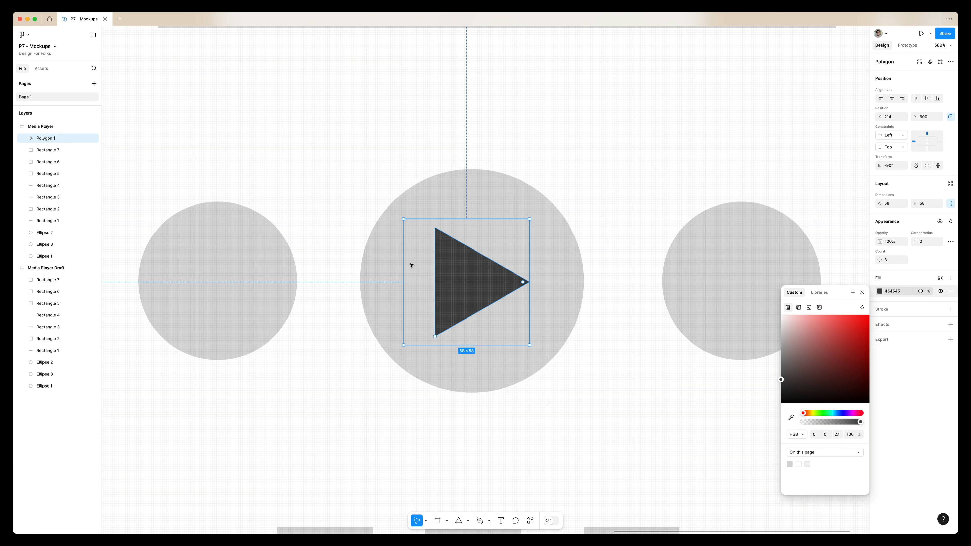
Resize the two outer circles beside the play button to 64 × 64
scroll(523, 266, "down", 5)
scroll(513, 230, "right", 3)
left_click(511, 230)
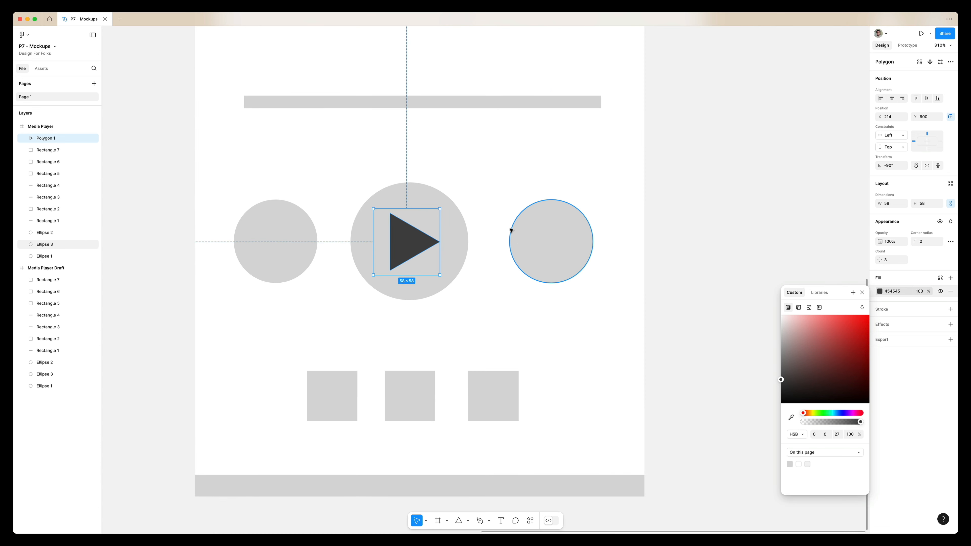
left_click(482, 207)
scroll(453, 213, "up", 3)
left_click(223, 233)
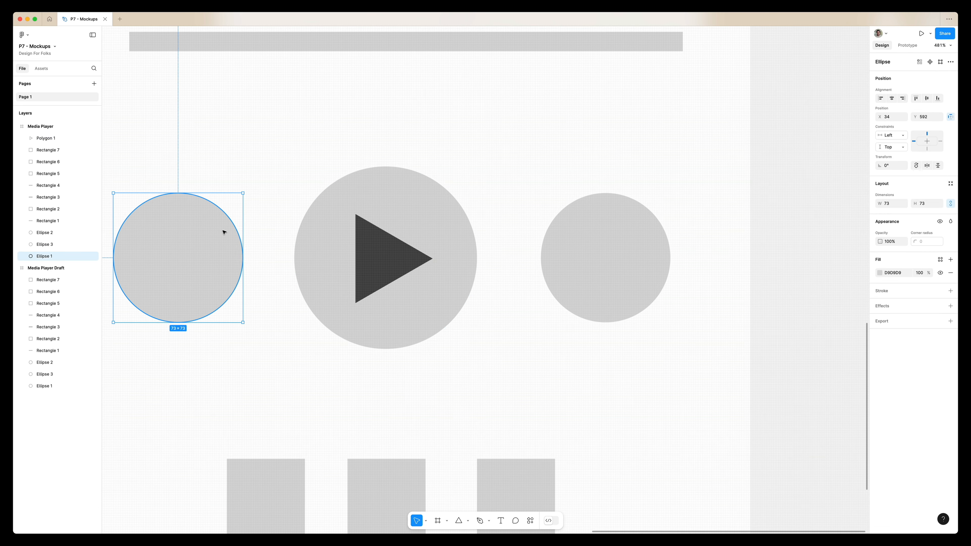
scroll(433, 184, "left", 3)
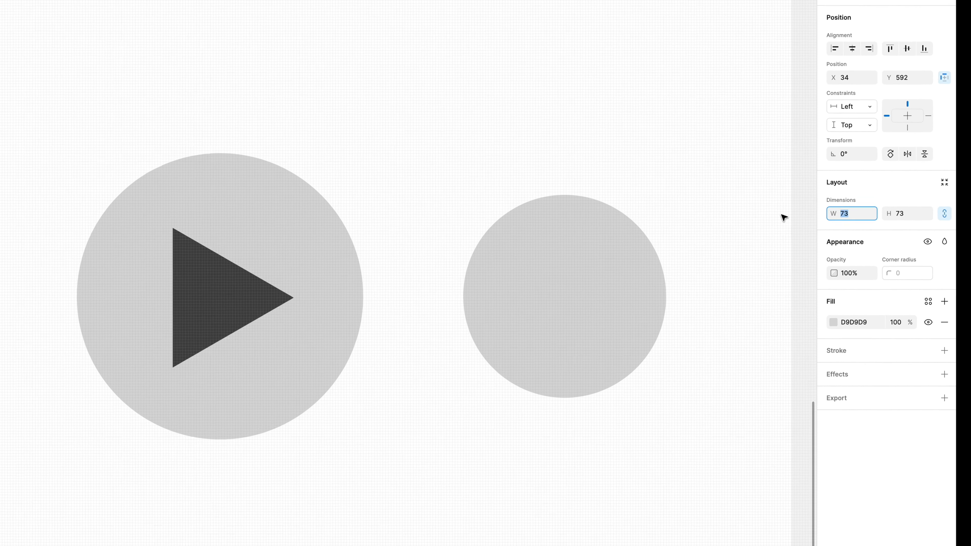
left_click(656, 258)
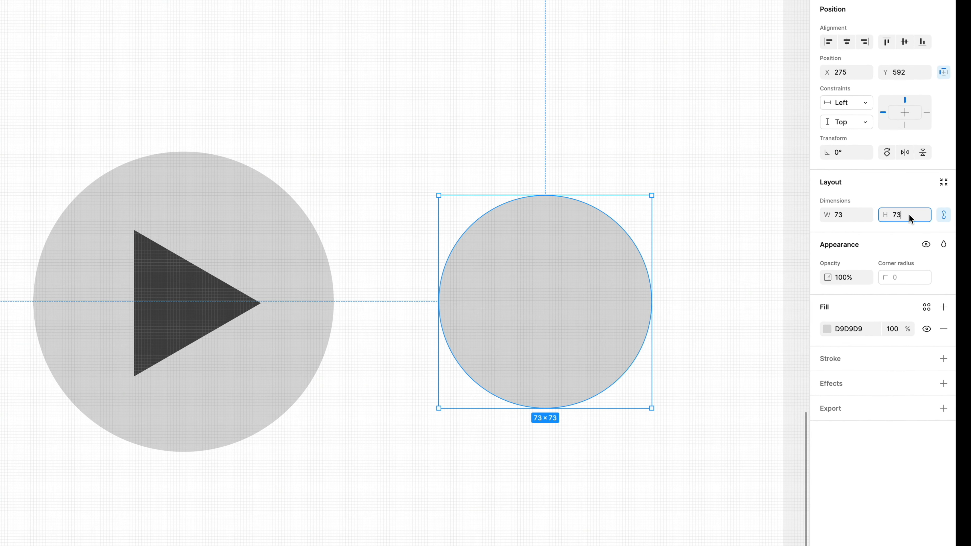
type("64")
key("Return")
Resize the large play button circle to 96 × 96
left_click(295, 239)
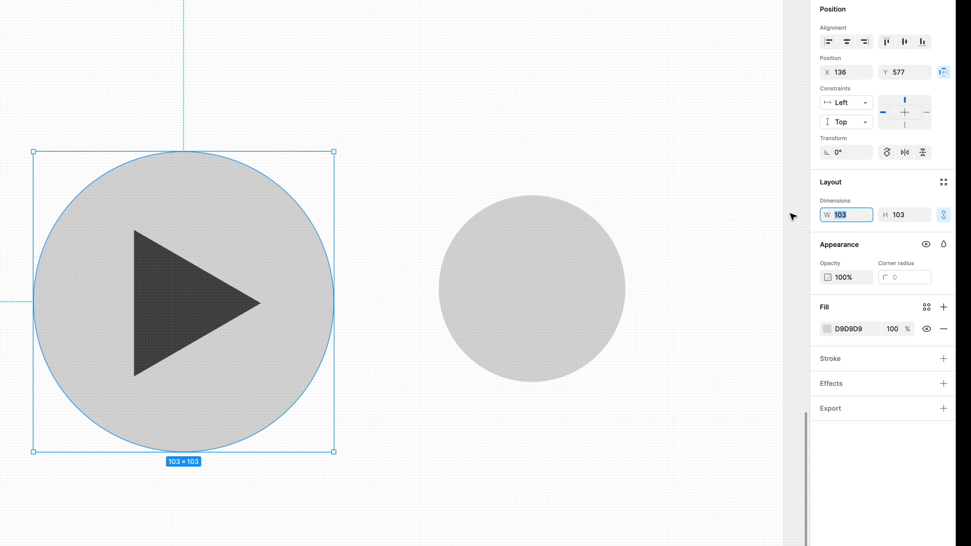
type("96")
key("Return")
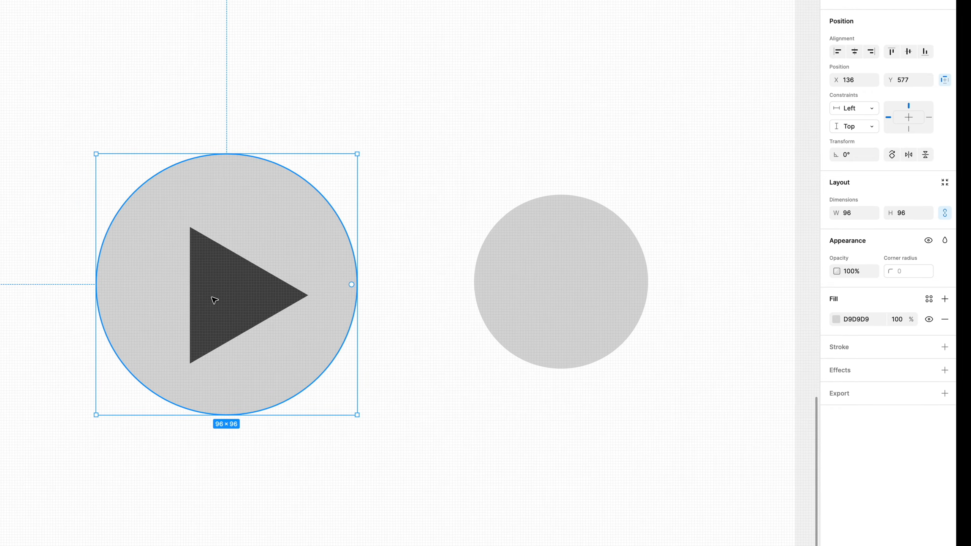
Wrap the play triangle in its own frame using Frame selection
mouse_move(214, 294)
left_mouse_down()
mouse_move(233, 306)
mouse_move(225, 309)
left_mouse_up()
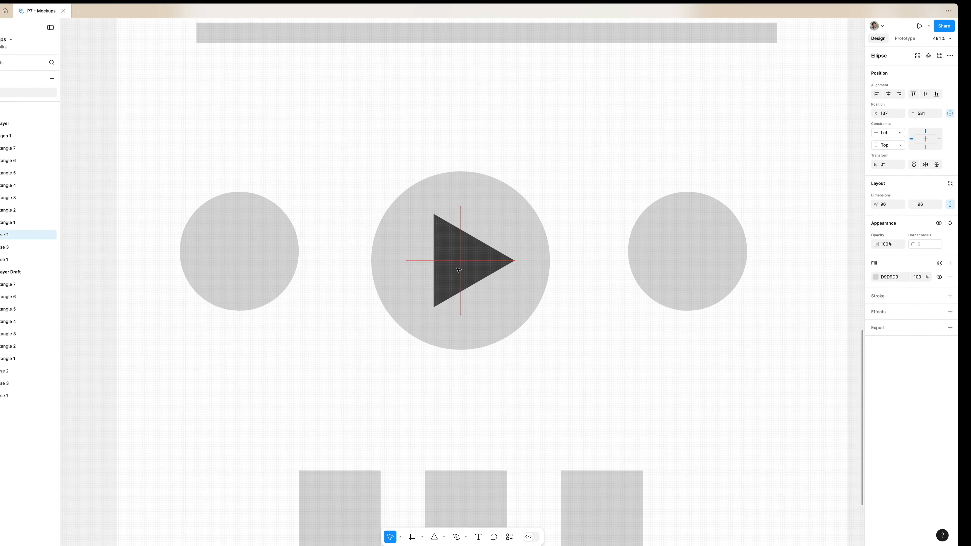
left_click_drag(459, 270, 458, 266)
left_click(456, 245)
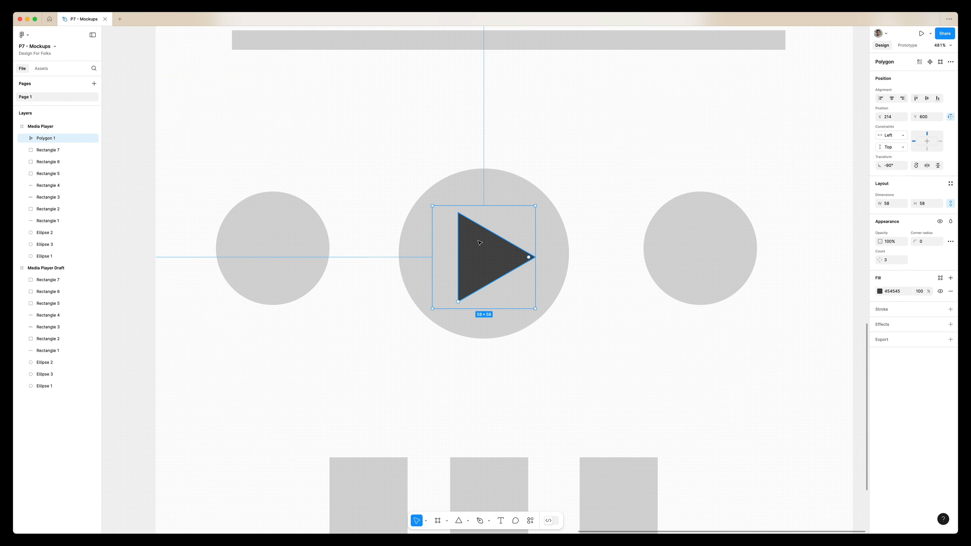
scroll(480, 242, "up", 5)
scroll(438, 246, "down", 5)
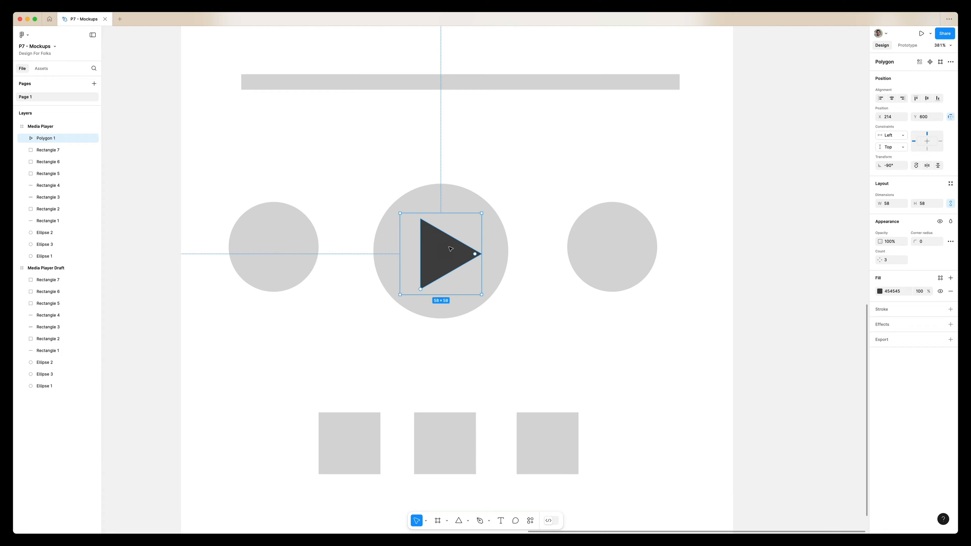
scroll(470, 241, "up", 5)
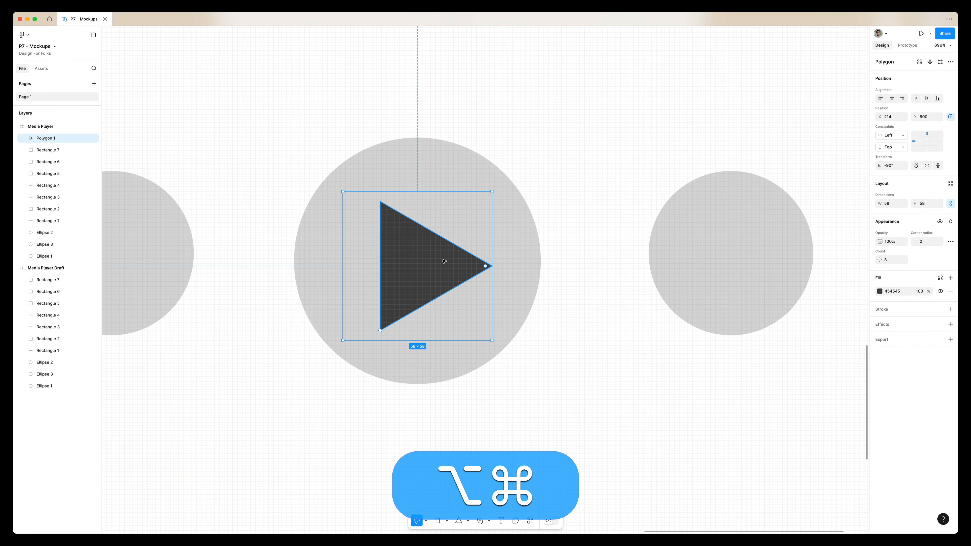
right_click(425, 251)
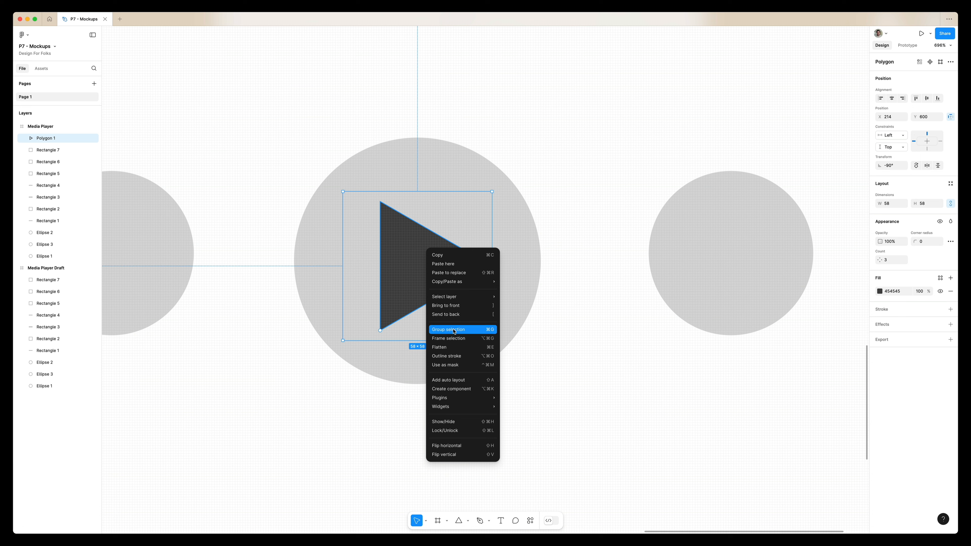
left_click(454, 337)
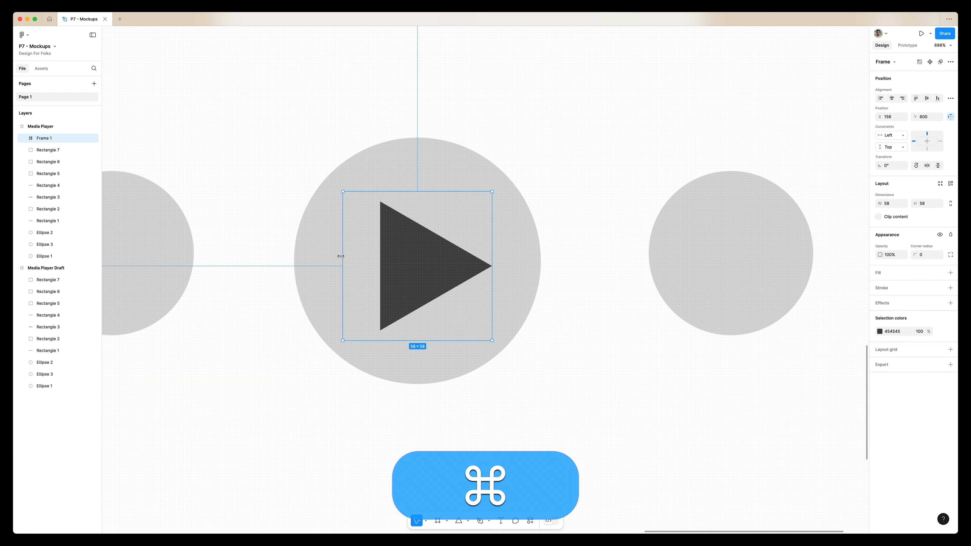
Reposition the triangle's frame and center it within the large play circle
left_click(422, 258, "super")
left_click_drag(423, 259, 405, 260)
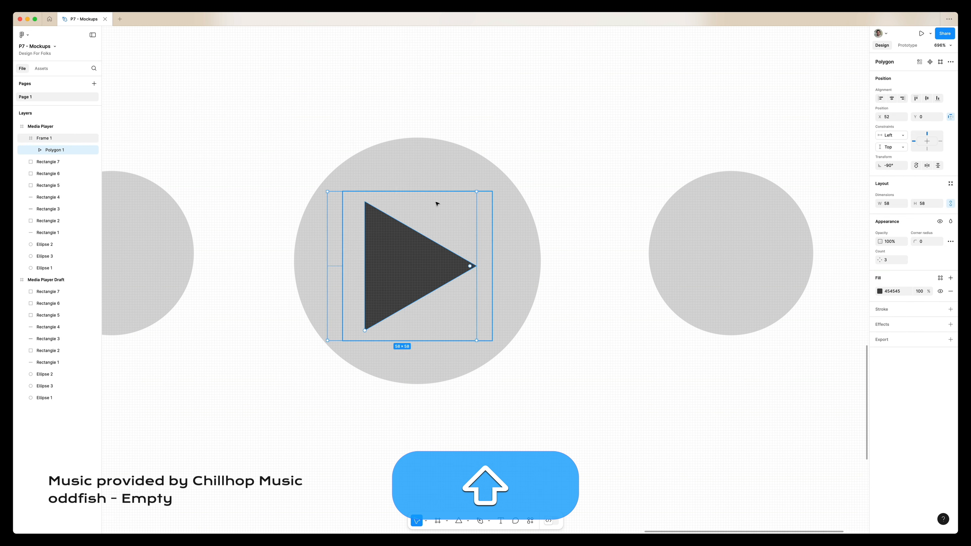
left_click(472, 152)
left_click_drag(441, 256, 428, 411)
left_click(411, 254)
key("shift+super+z")
key("shift+super+z")
key("shift+super+z")
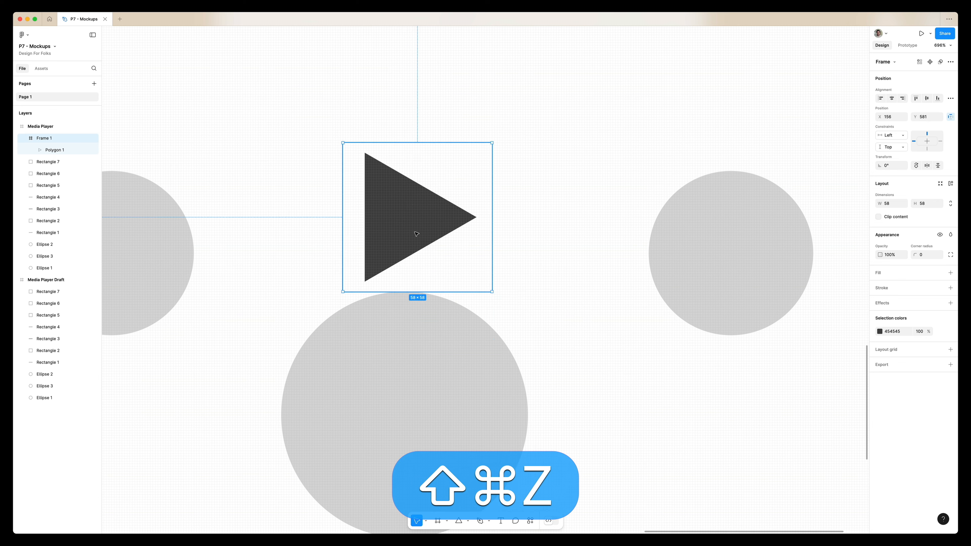
left_click_drag(387, 394, 453, 386)
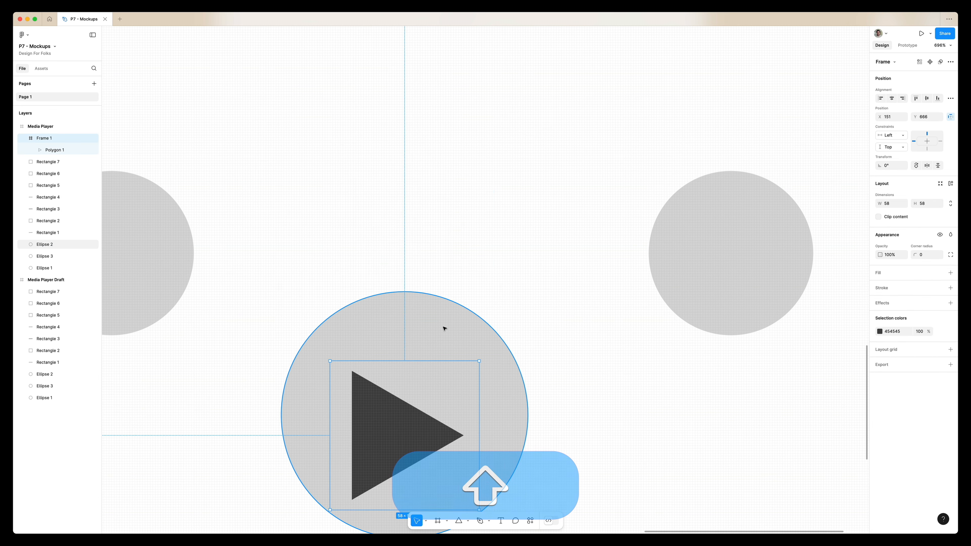
left_click(445, 328, "shift")
left_click_drag(425, 355, 443, 211)
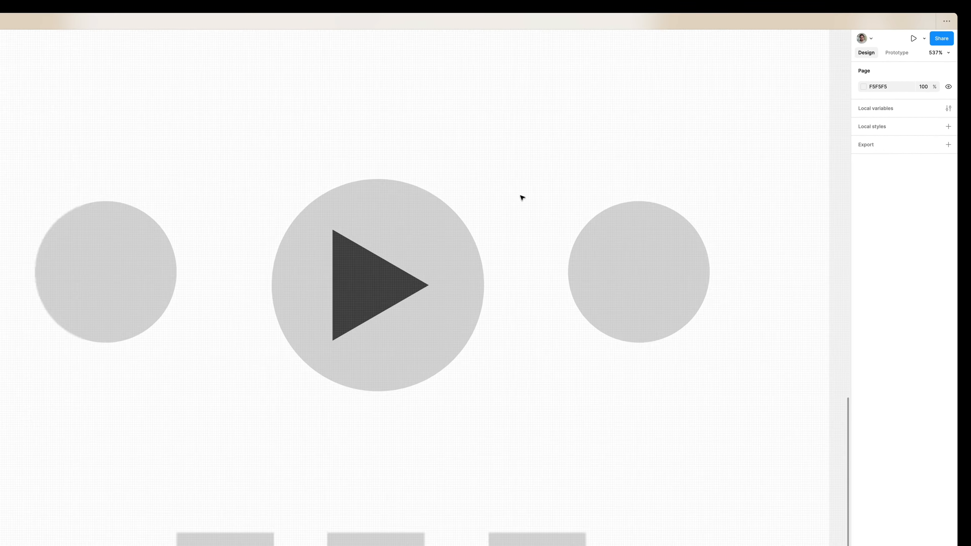
Align the triangle to its frame's right edge and nudge it 3 px left
scroll(504, 206, "down", 5)
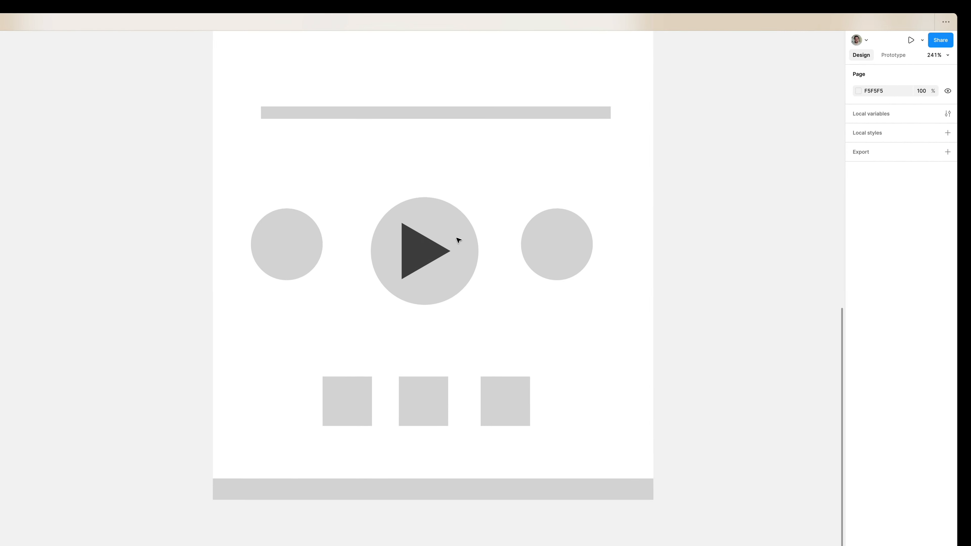
scroll(465, 235, "up", 5)
double_click(361, 284)
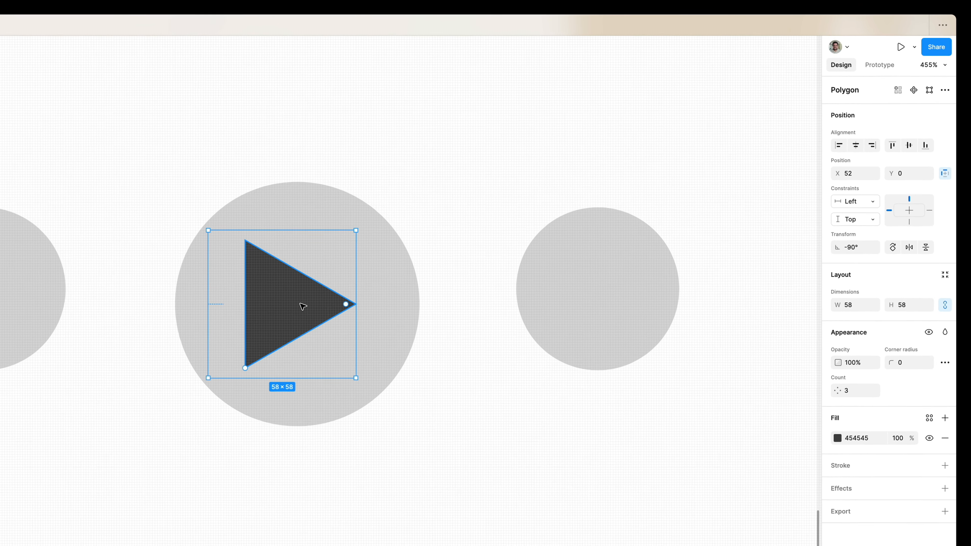
left_click(869, 158)
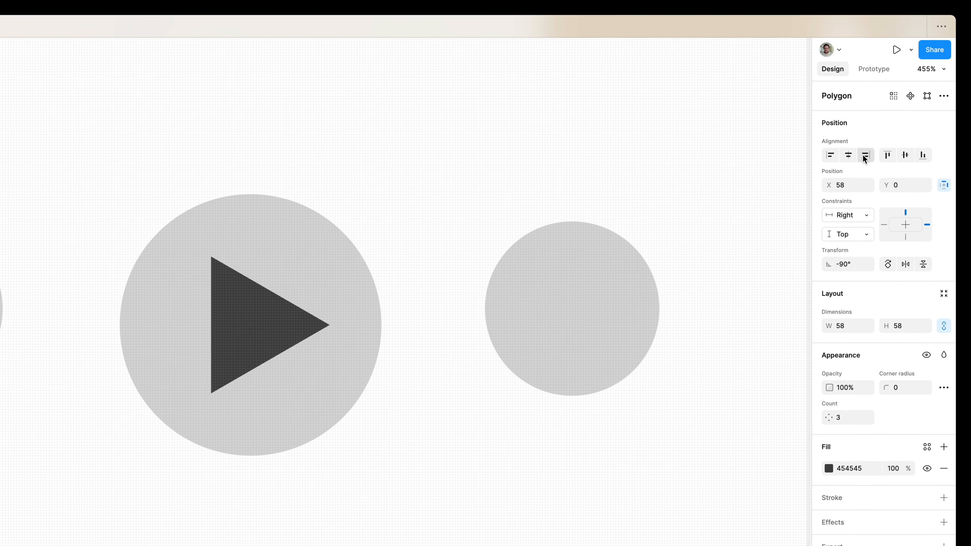
key("Left")
key("Left")
key("Left")
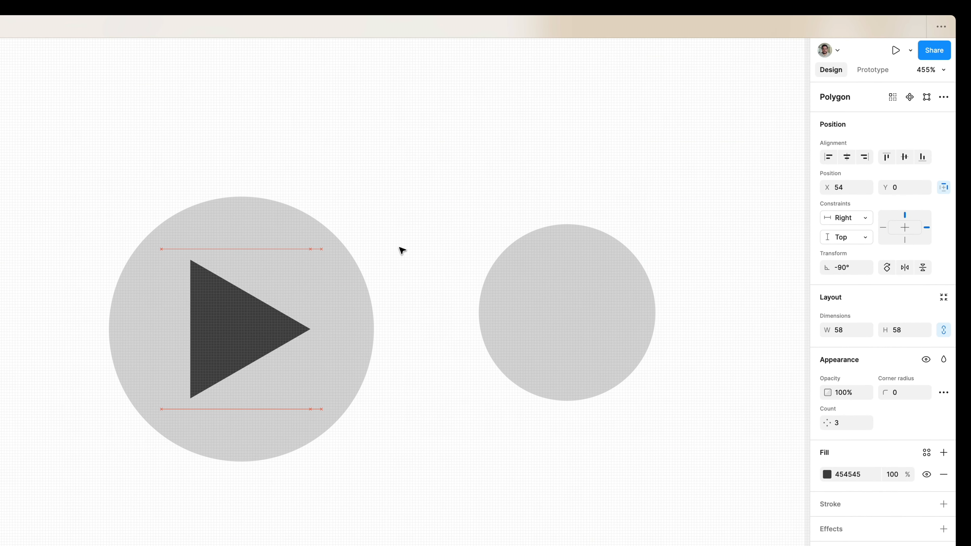
Round the triangle's corners with a corner radius of 3
left_click(380, 213)
scroll(381, 213, "up", 1)
scroll(381, 213, "right", 1)
left_click(185, 361, "super")
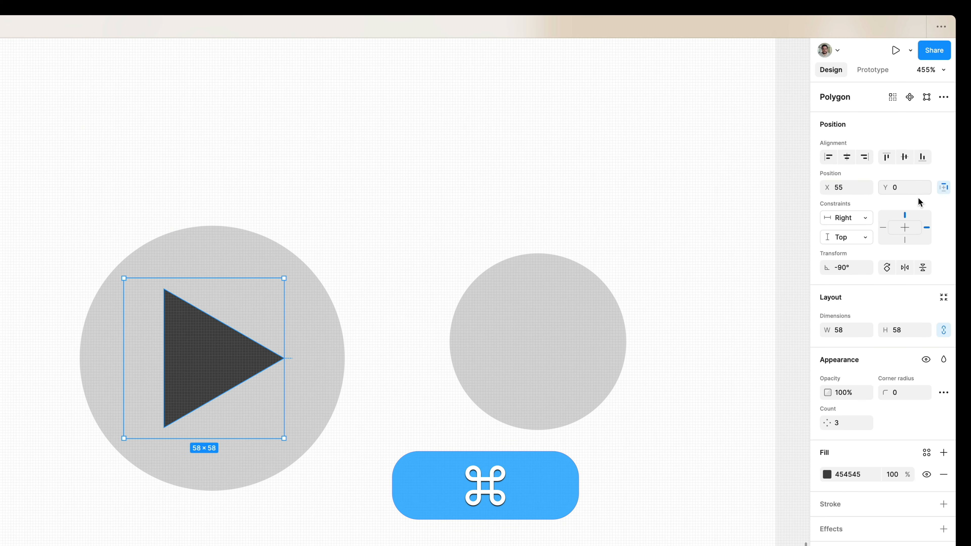
left_click(904, 392)
type("2")
key("Return")
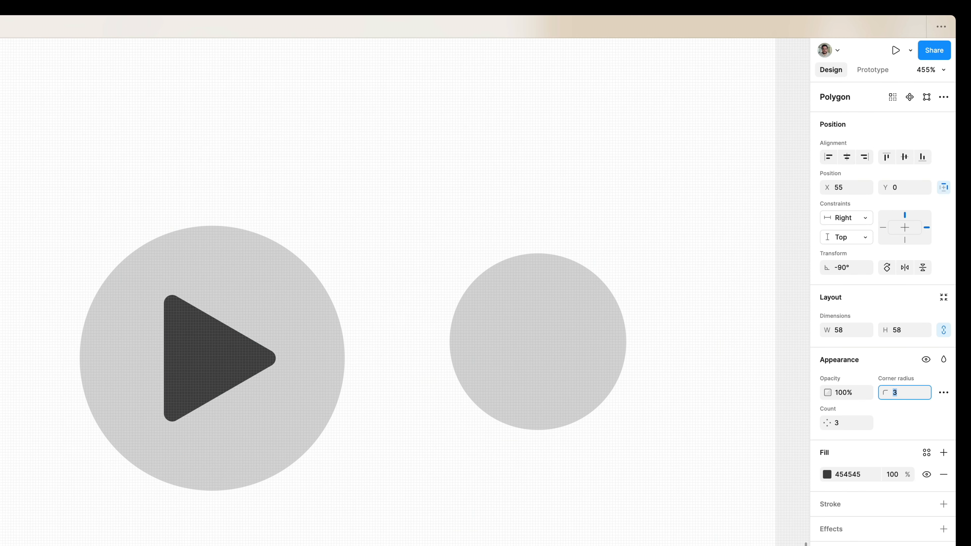
Duplicate the play icon frame onto the right-hand small circle
left_click(427, 232)
scroll(427, 232, "up", 2)
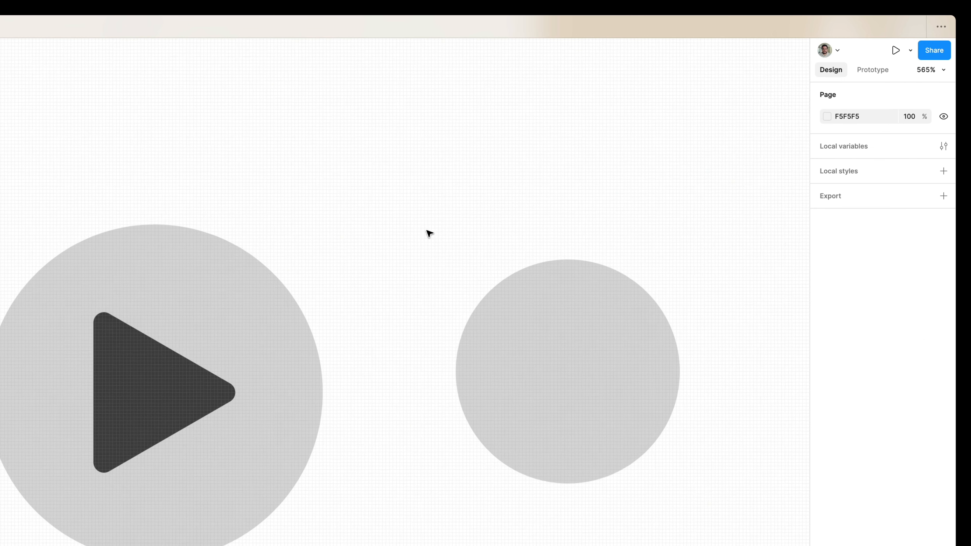
left_click(197, 314)
left_click(234, 258)
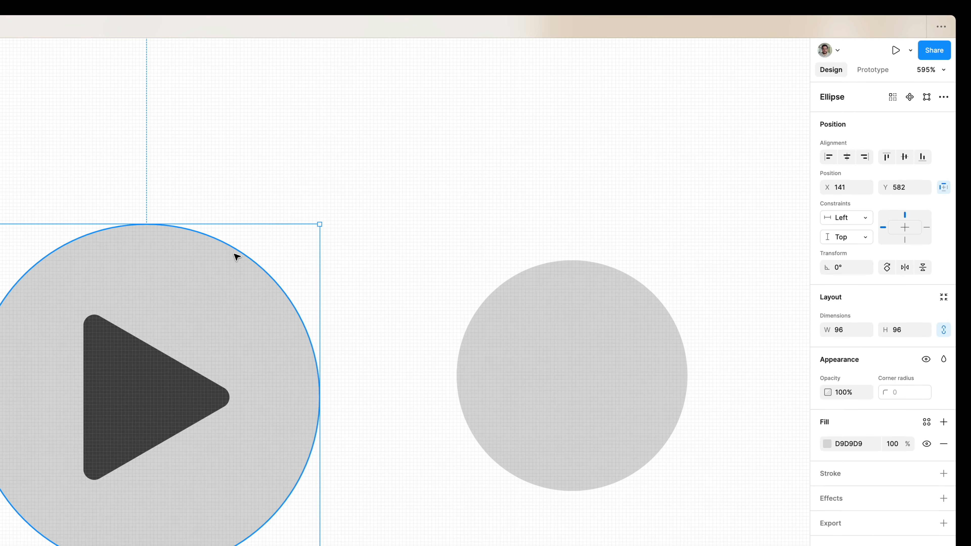
left_click(158, 408, "shift")
mouse_move(158, 407)
left_mouse_down()
mouse_move(217, 371)
mouse_move(158, 389)
left_mouse_up()
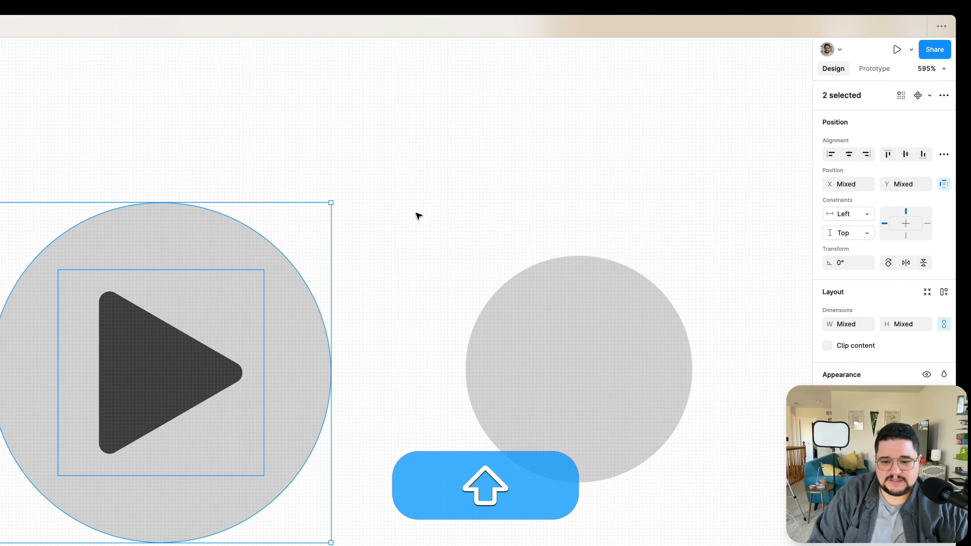
left_click(423, 214)
scroll(436, 210, "right", 3)
left_click(3, 363)
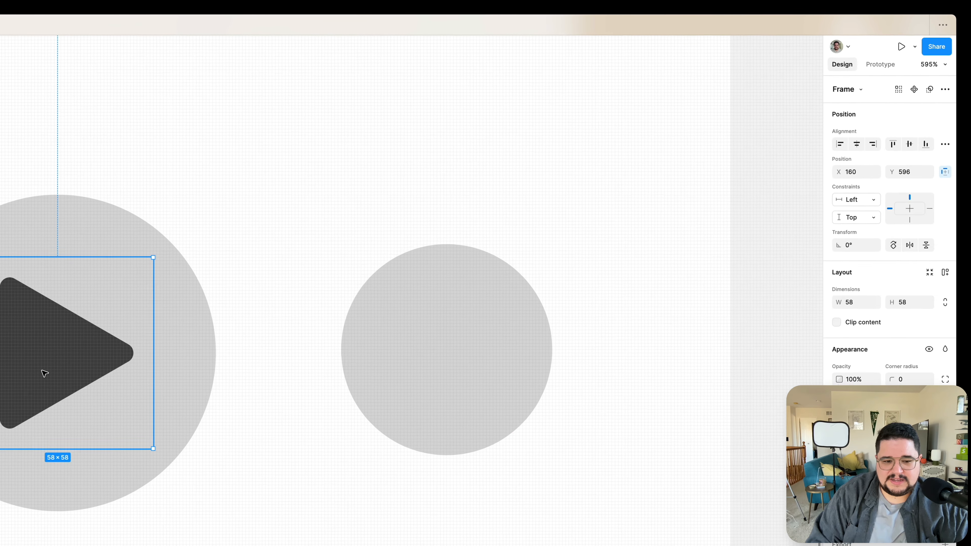
left_click_drag(108, 298, 503, 262)
Shift the duplicated triangle left inside its frame
scroll(505, 260, "up", 5)
scroll(521, 251, "right", 2)
double_click(435, 295)
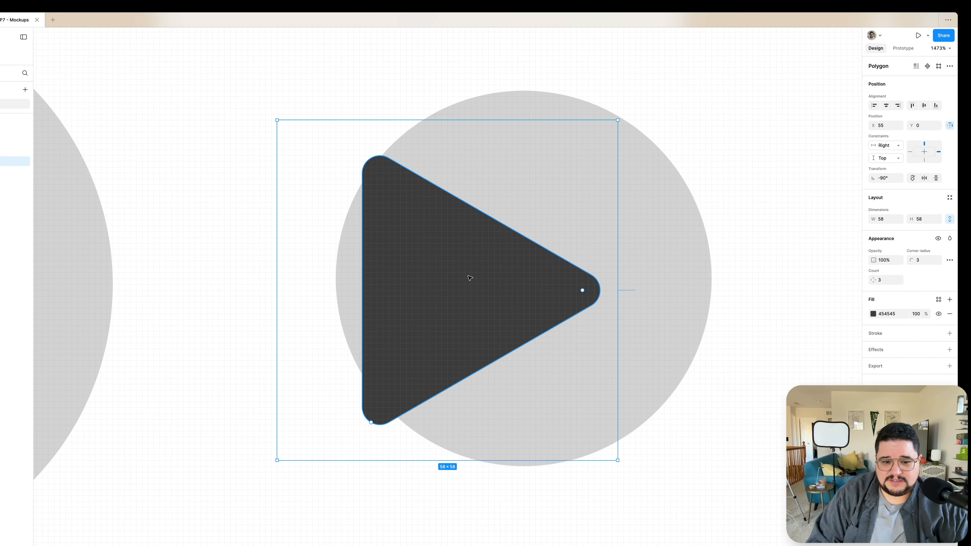
left_click_drag(417, 298, 394, 300)
left_click_drag(453, 270, 451, 270)
Draw a vertical bar rectangle about 8 × 46 to the right of the triangle's tip
key("r")
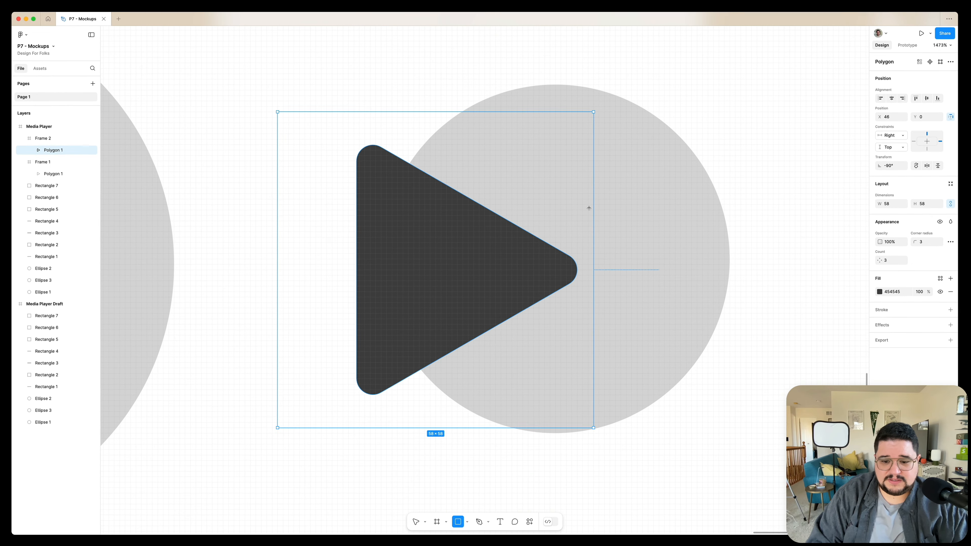
left_click_drag(583, 138, 615, 391)
left_click_drag(589, 288, 601, 287)
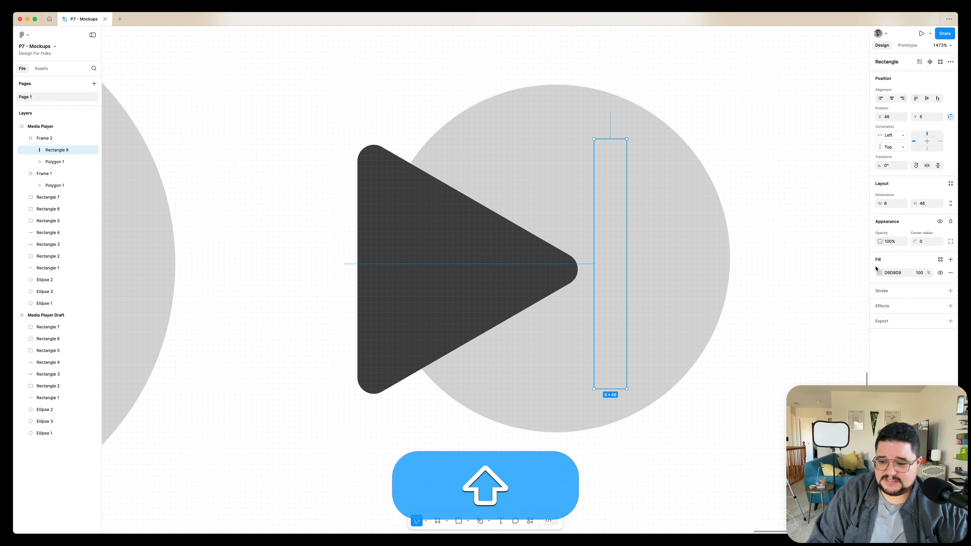
Fill the bar dark grey 454545 like the triangle and set its corner radius to 2
key("ctrl+c")
left_click(483, 267)
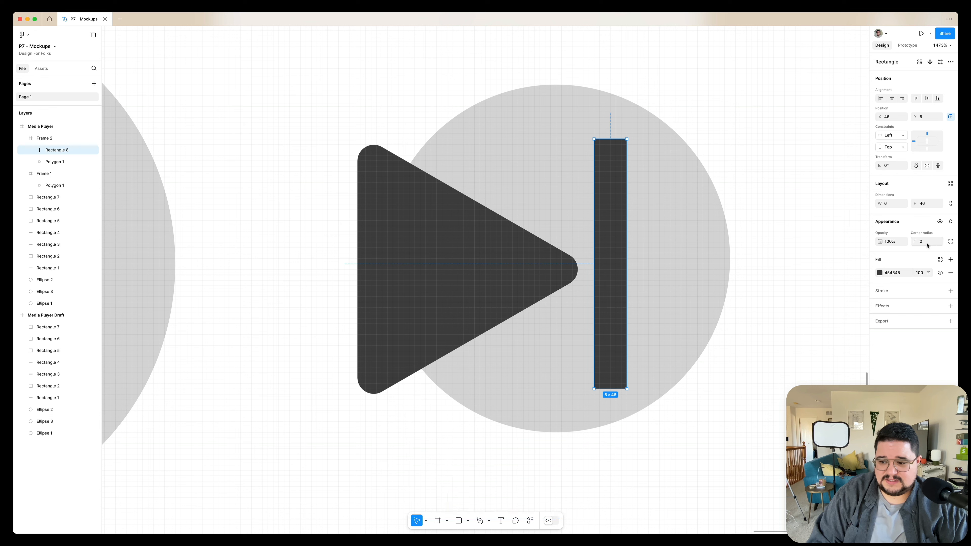
type("2")
key("Return")
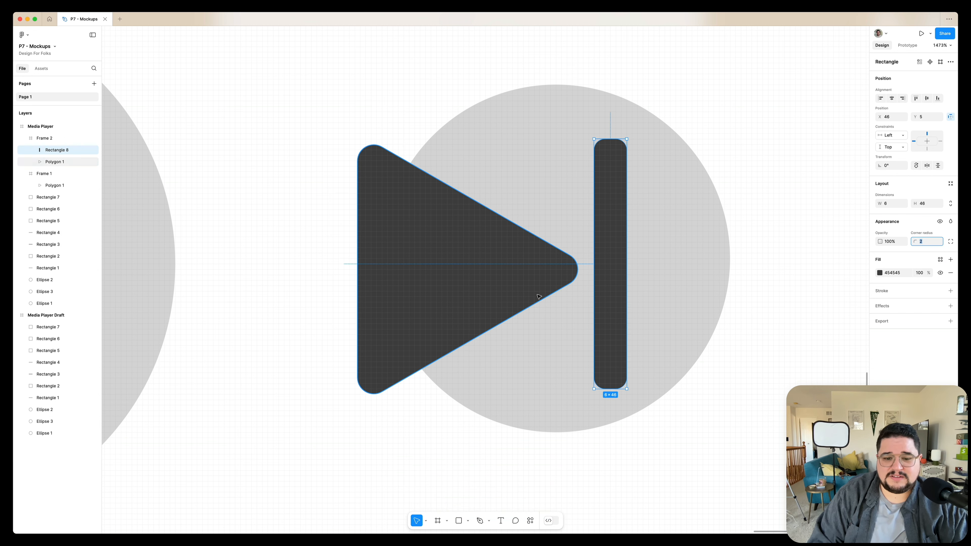
Duplicate the skip icon frame onto the left-hand small circle
scroll(537, 294, "down", 10)
left_click(558, 245)
scroll(558, 242, "left", 3)
scroll(557, 242, "down", 1)
left_click(635, 226)
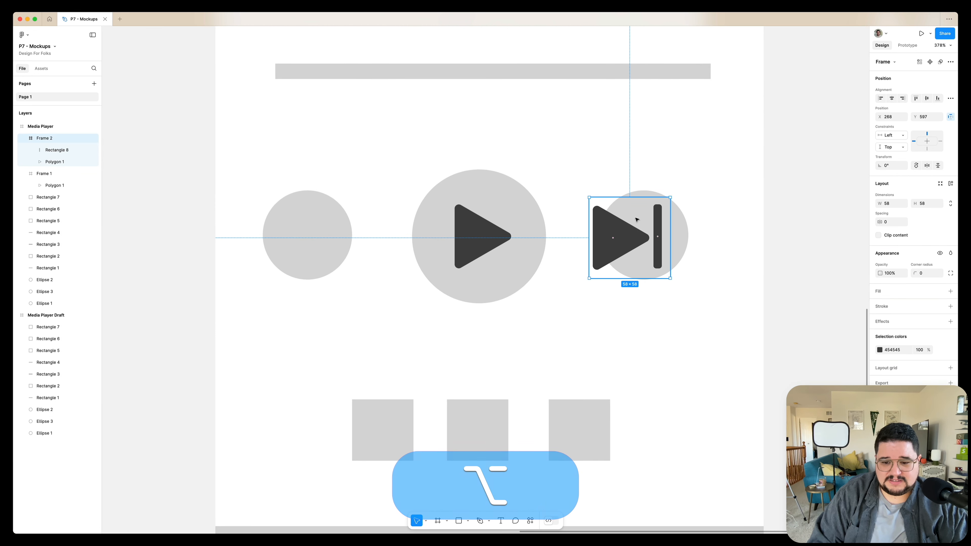
left_click_drag(322, 234, 348, 223)
scroll(347, 223, "up", 5)
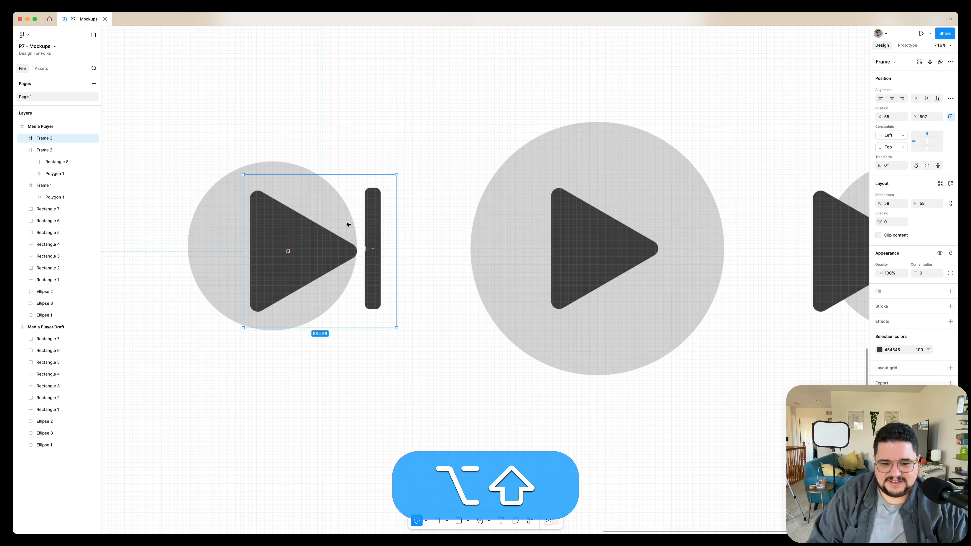
Scale the right skip icon frame down to 32 × 32
scroll(347, 216, "down", 5)
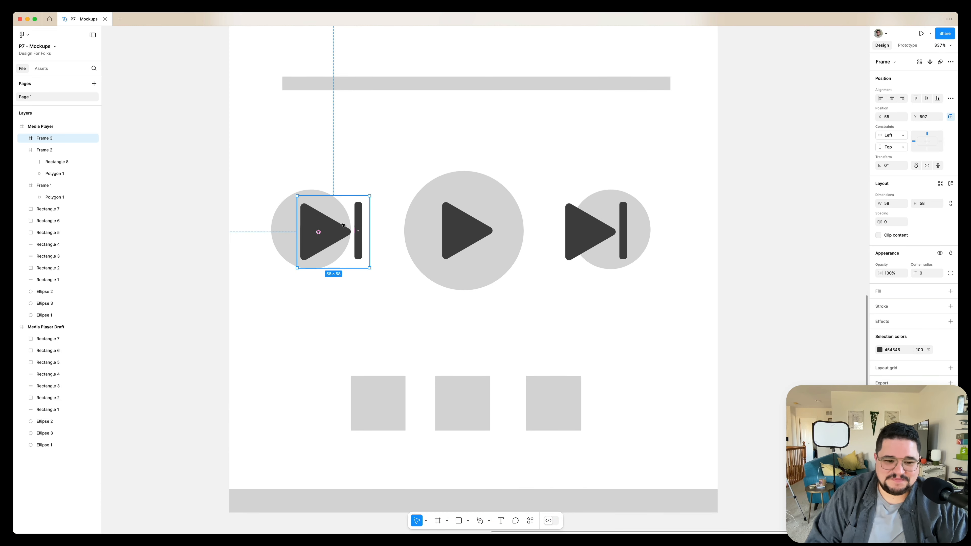
double_click(343, 226)
left_click(369, 203)
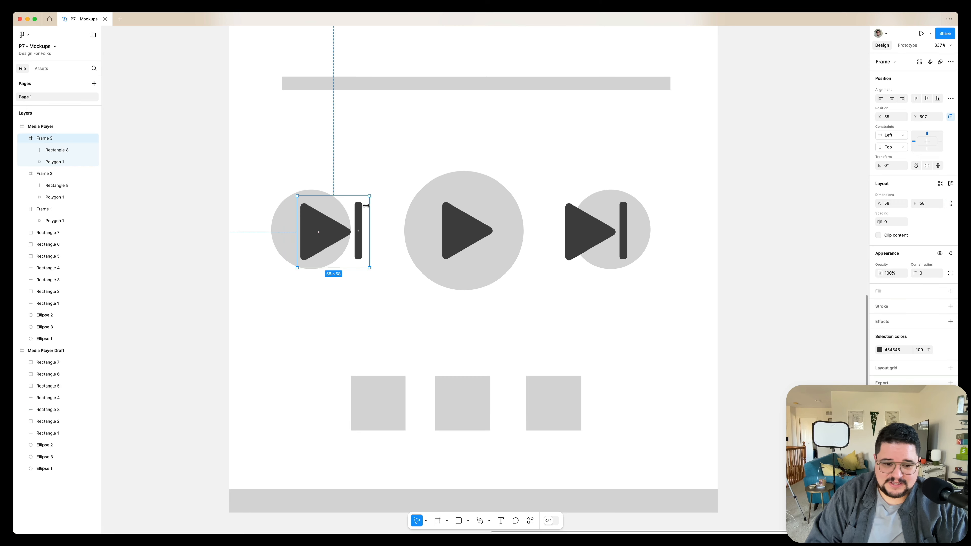
left_click(584, 224, "shift")
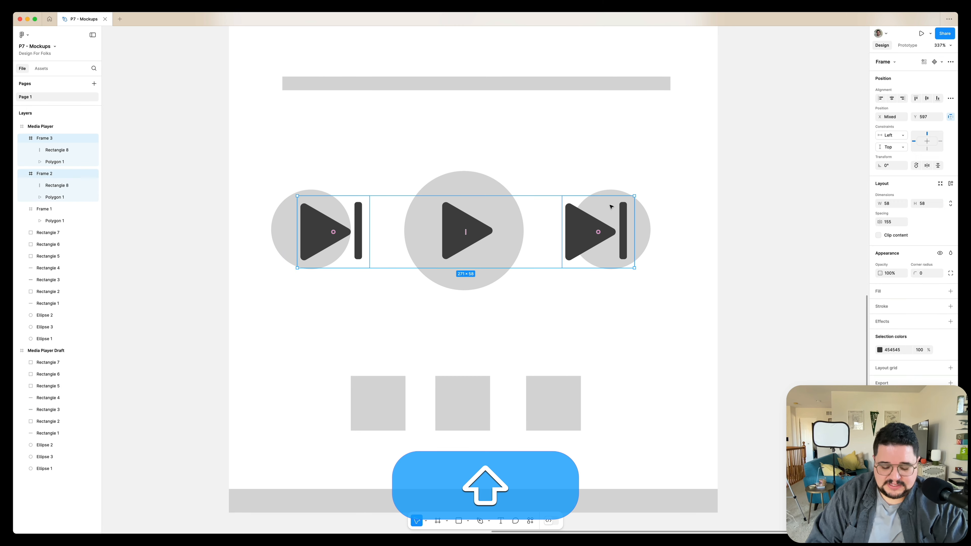
left_click(602, 214)
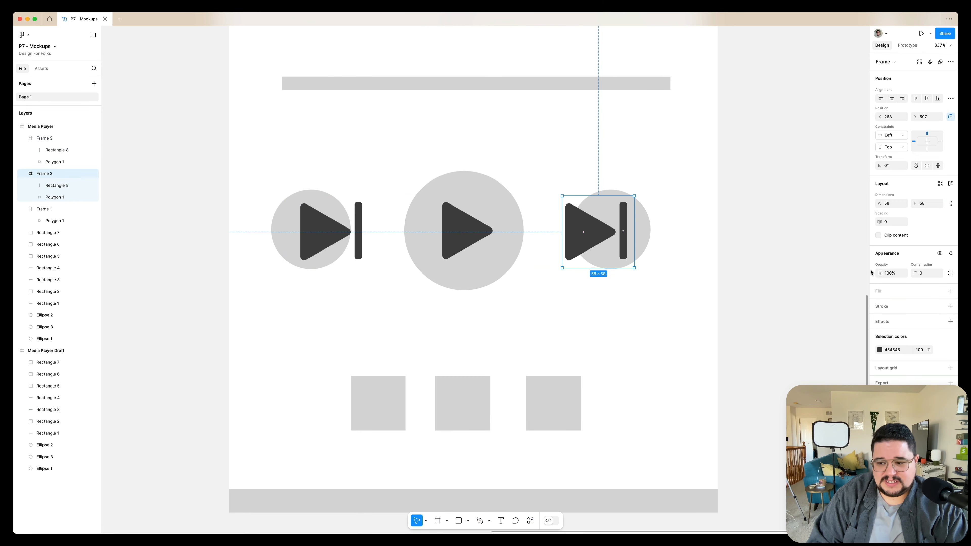
key("k")
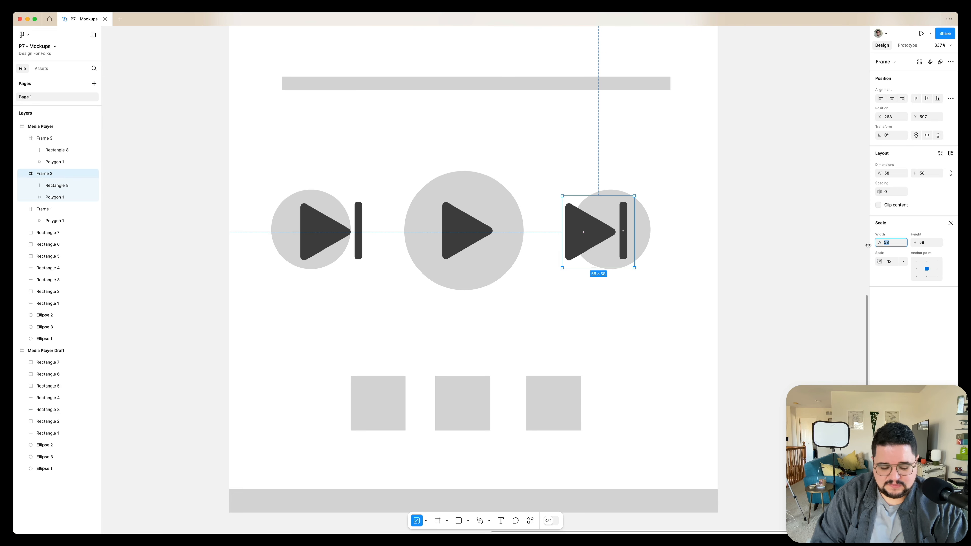
type("56")
key("Return")
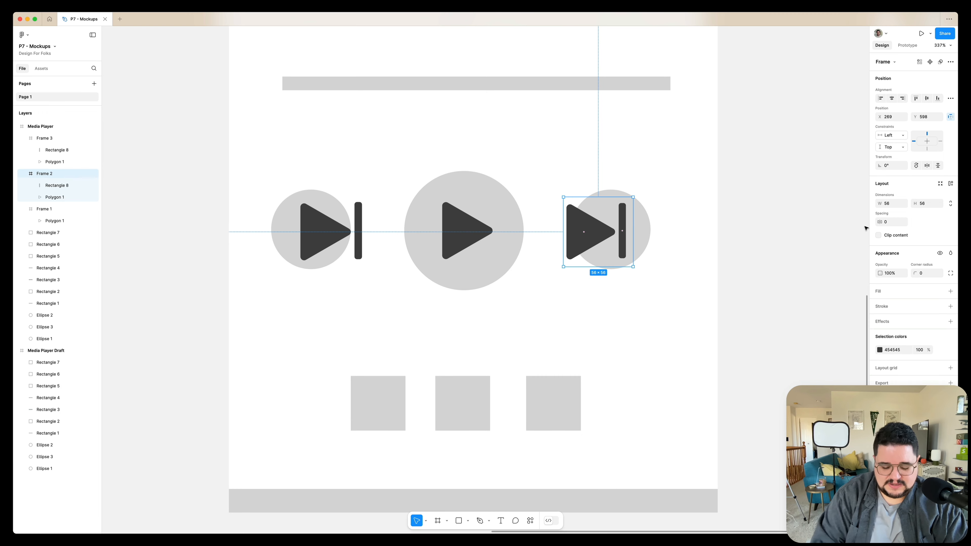
key("k")
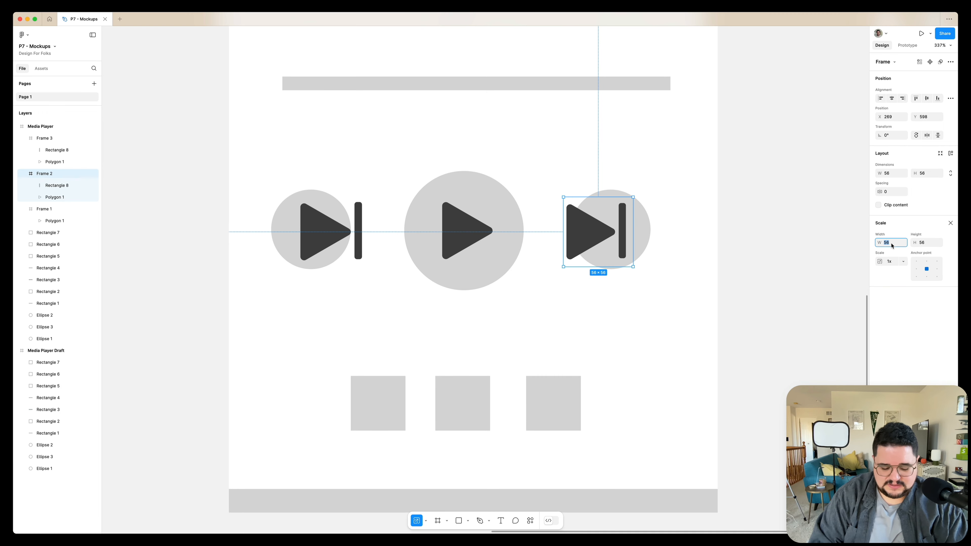
type("32")
key("Return")
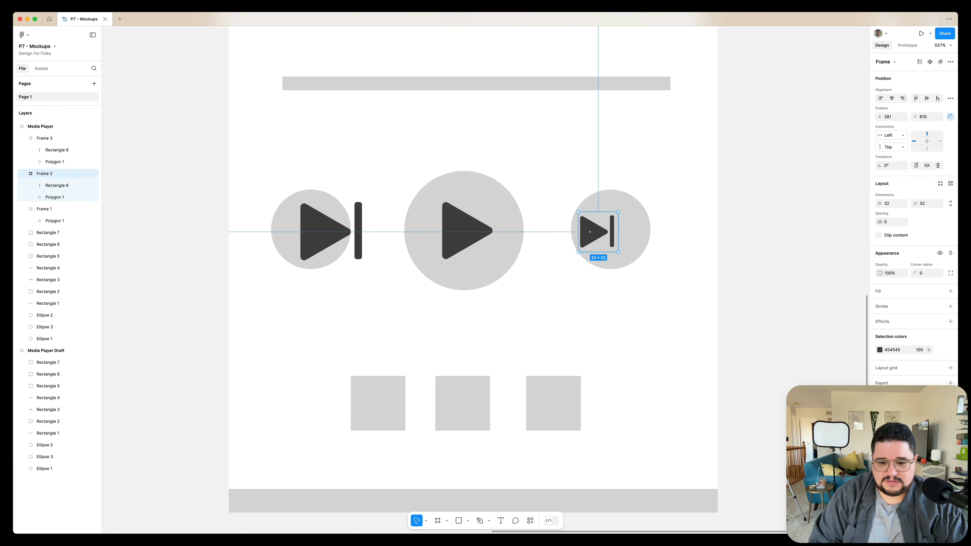
Scale the left skip icon frame down to 32 × 32 and center it inside the left circle
left_click(324, 236)
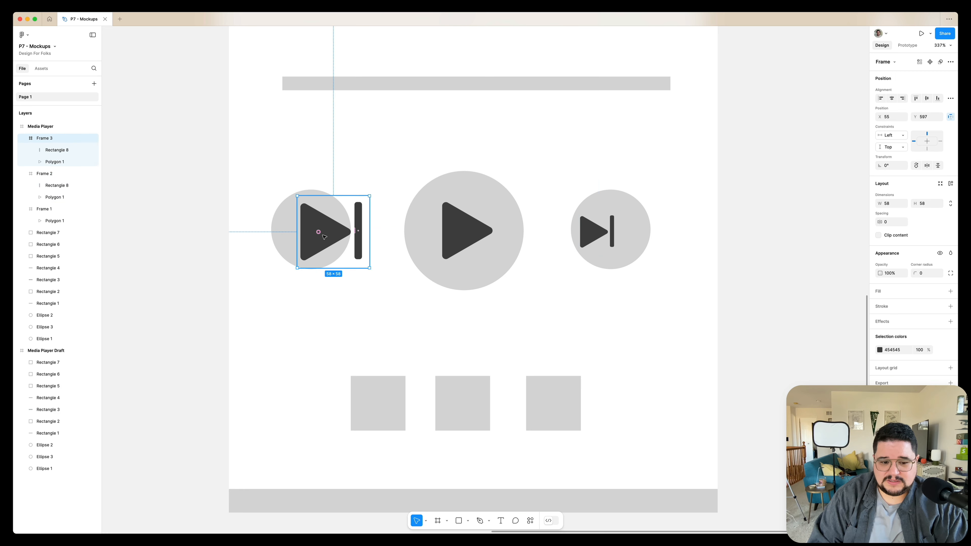
key("k")
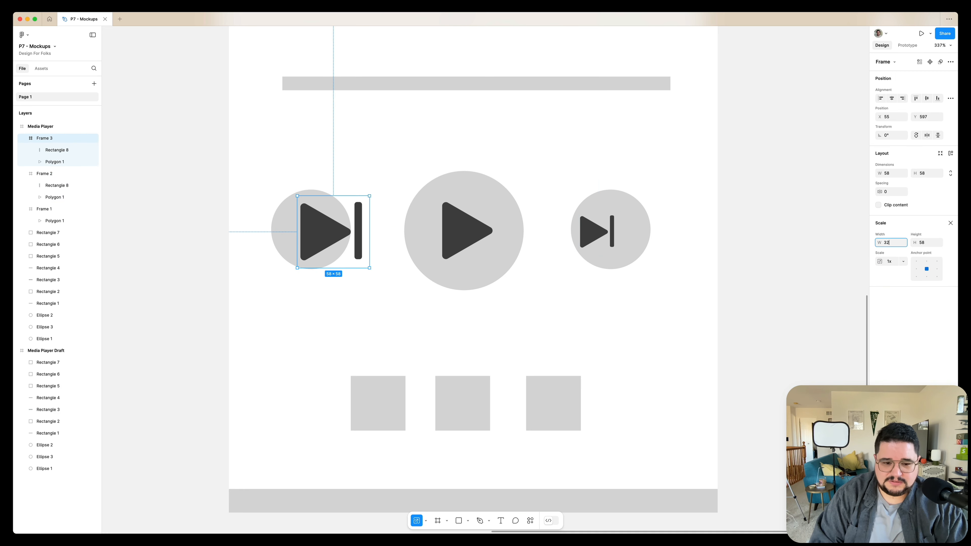
type("32")
key("Return")
left_click_drag(341, 222, 309, 231)
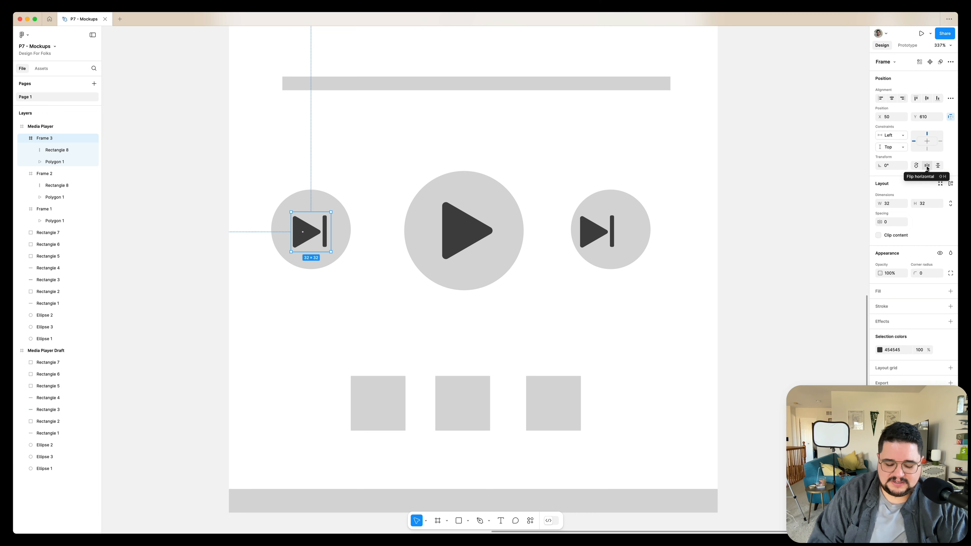
Flip the left skip icon horizontally into a back icon and center both skip icons within their circles
key("shift+h")
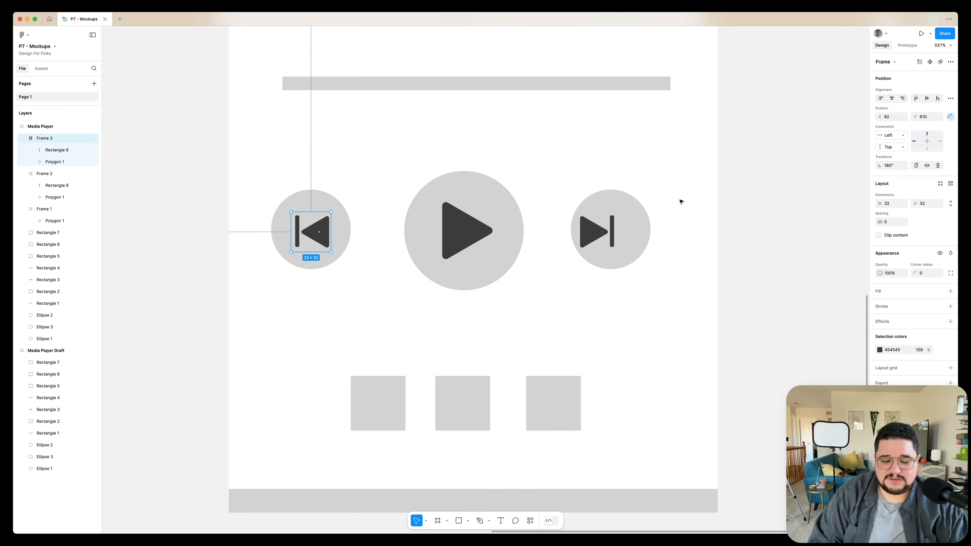
left_click_drag(681, 199, 576, 256)
left_click(892, 99)
left_click(926, 99)
left_click_drag(363, 178, 248, 263)
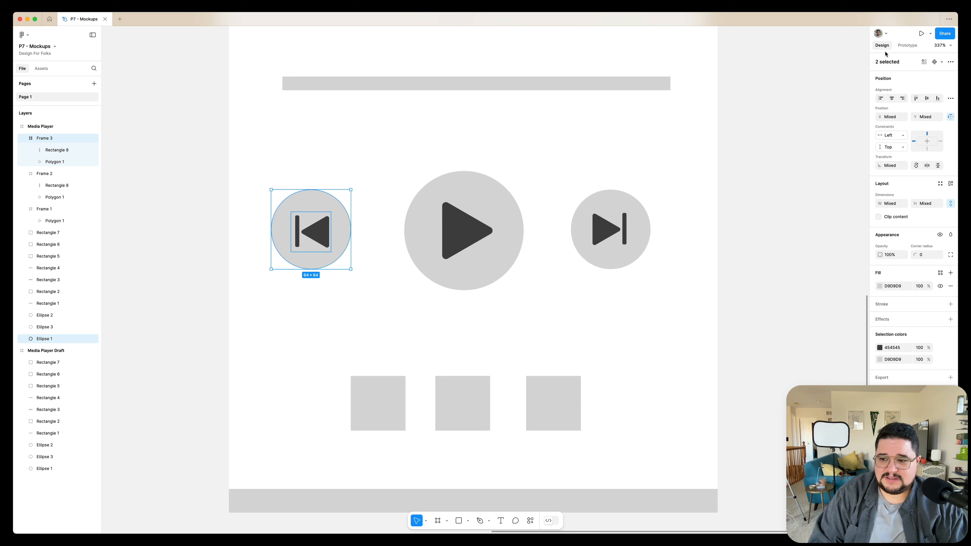
left_click(925, 100)
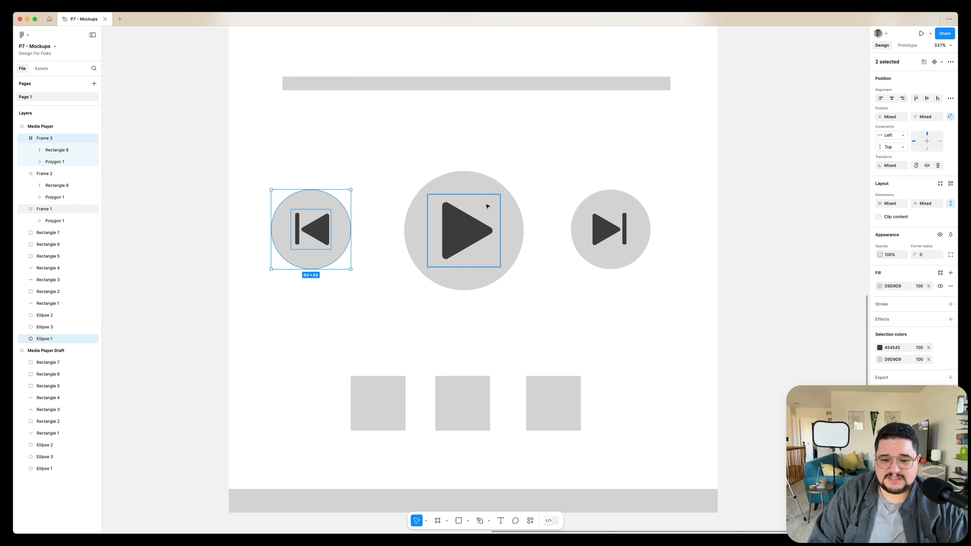
Turn the right skip-forward circle and its icon into a component
left_click(535, 174)
scroll(535, 174, "down", 5)
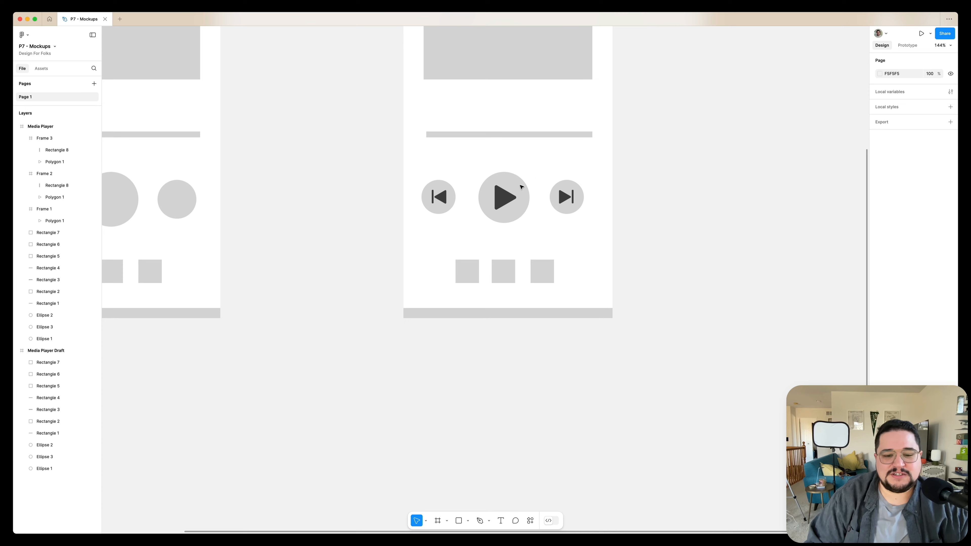
scroll(586, 181, "up", 5)
left_click_drag(585, 181, 513, 249)
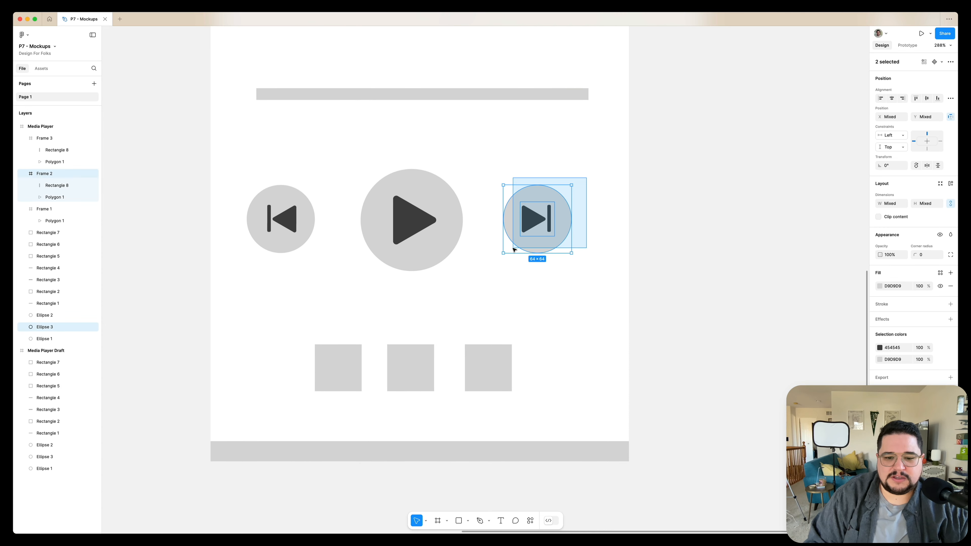
scroll(512, 248, "up", 2)
scroll(513, 248, "right", 2)
left_click_drag(544, 204, 471, 306)
right_click(490, 240)
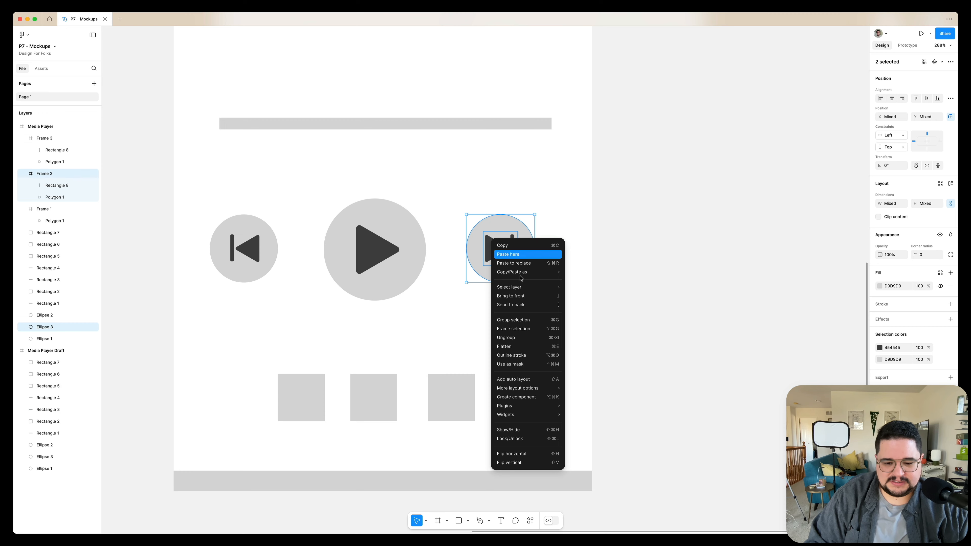
left_click(532, 396)
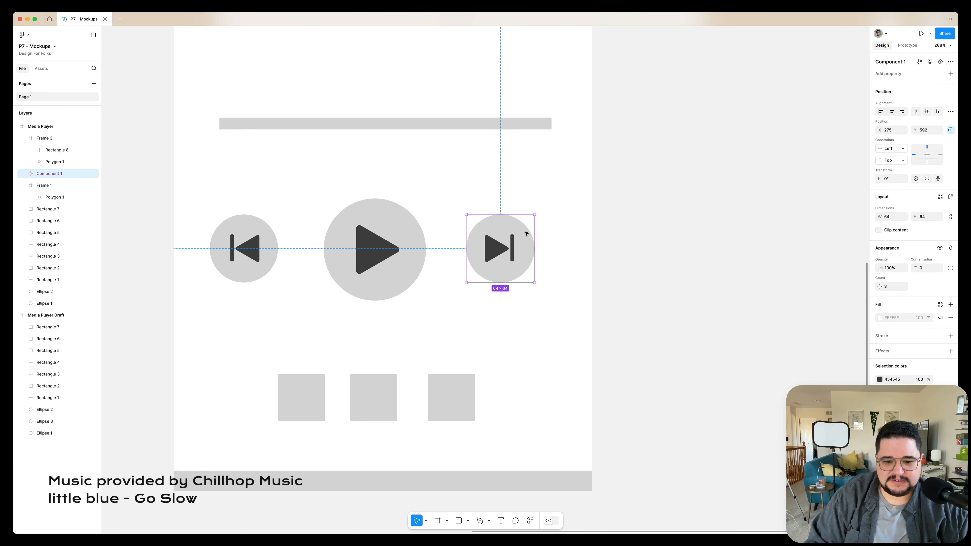
Turn the back button and the play button, each with its circle and icon, into components
scroll(502, 241, "down", 3)
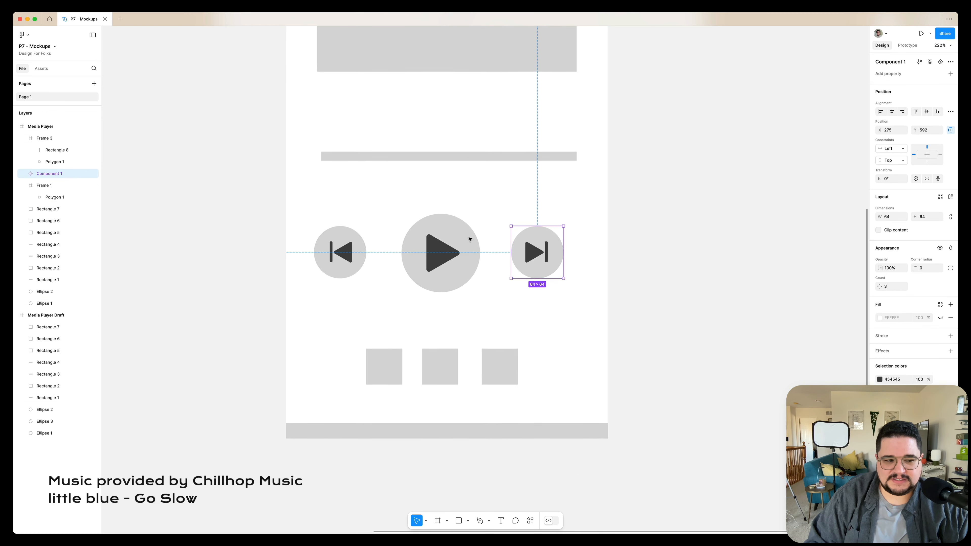
left_click_drag(374, 225, 304, 299)
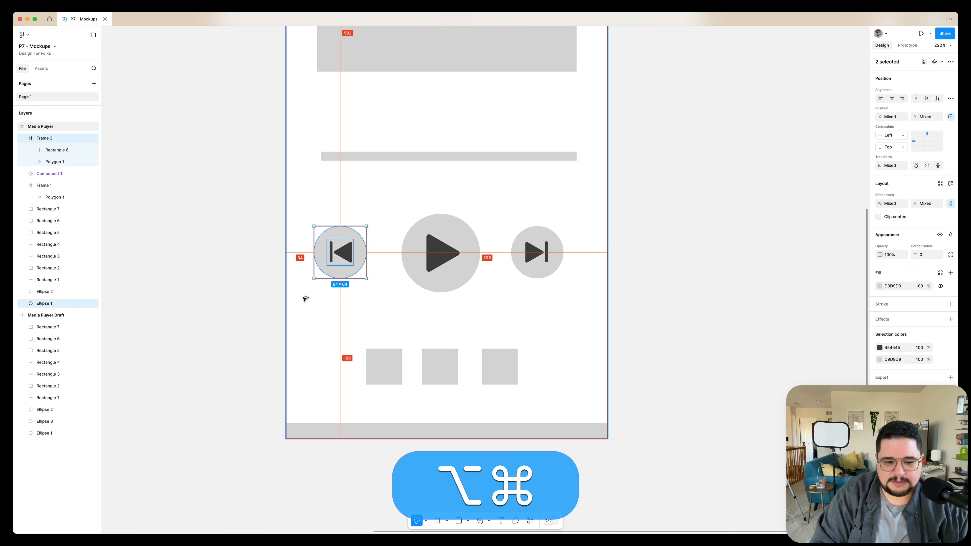
key("alt+super+k")
left_click_drag(397, 191, 486, 298)
key("alt+super+k")
Duplicate the three button components in place as instances inside the Media Player frame
scroll(486, 298, "down", 5)
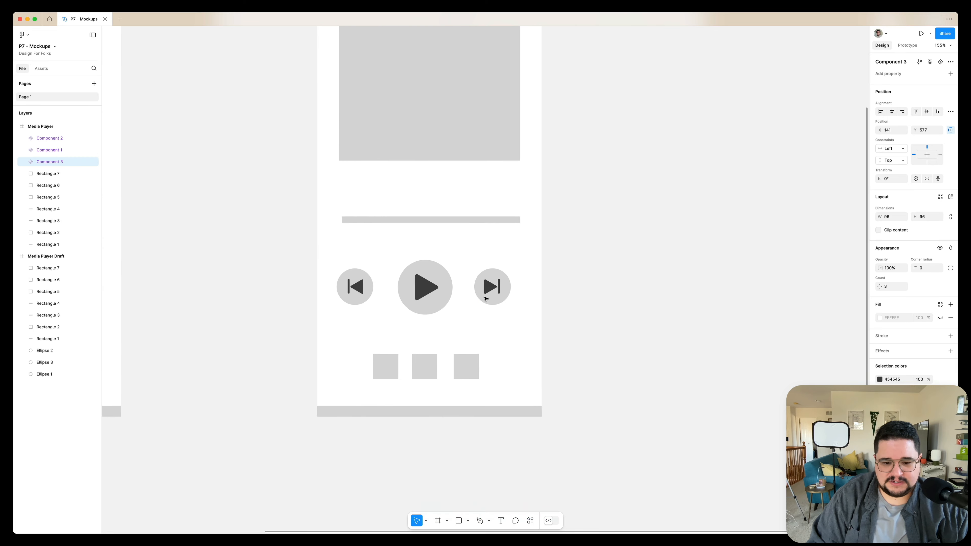
left_click(479, 295, "shift")
left_click(336, 299, "shift")
scroll(335, 299, "down", 5)
mouse_move(335, 298)
left_mouse_down()
mouse_move(524, 77)
mouse_move(464, 216)
mouse_move(366, 311)
mouse_move(340, 299)
left_mouse_up()
scroll(410, 256, "up", 6)
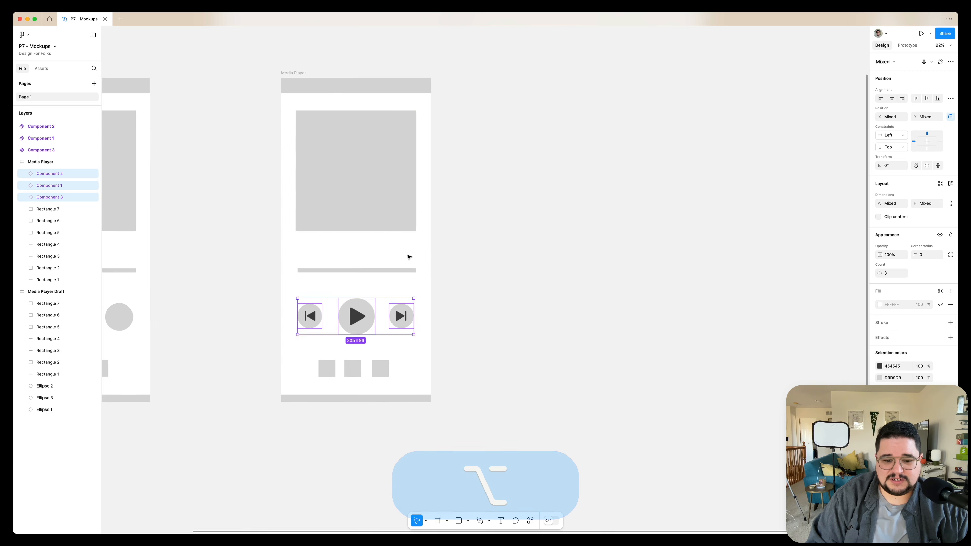
Set the progress bar rectangle's height to 12 and round its corners with a radius of 9
left_click(371, 284)
scroll(371, 284, "up", 3)
key("shift+2")
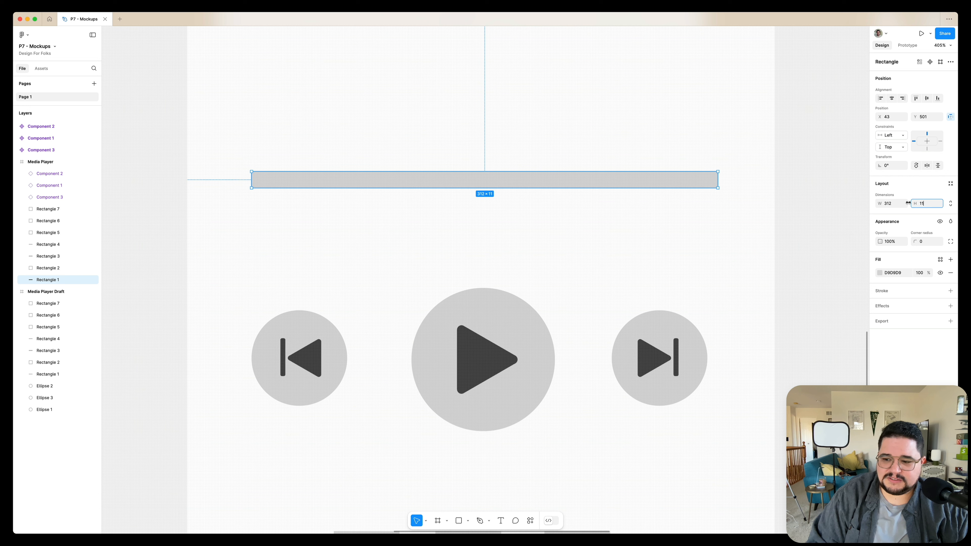
key("Return")
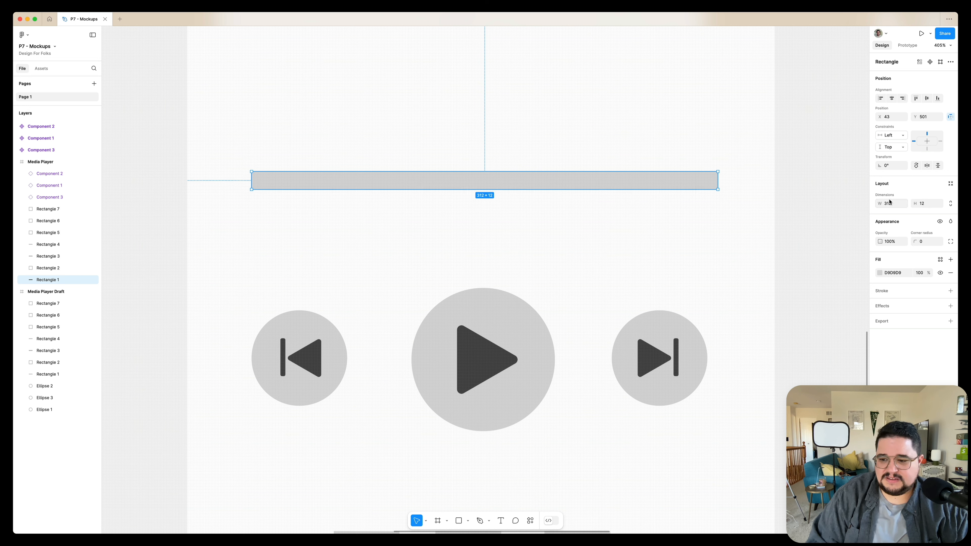
type("3")
key("Return")
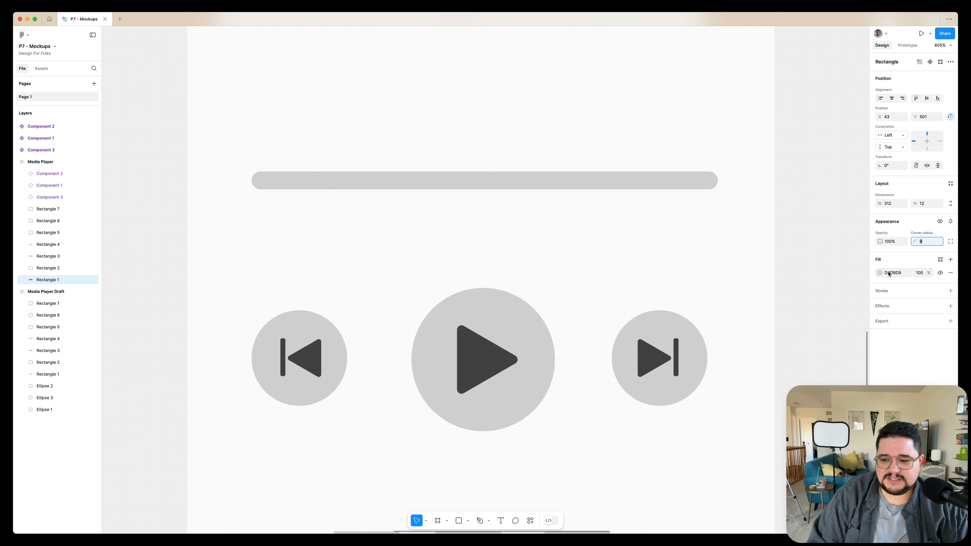
scroll(705, 209, "down", 3)
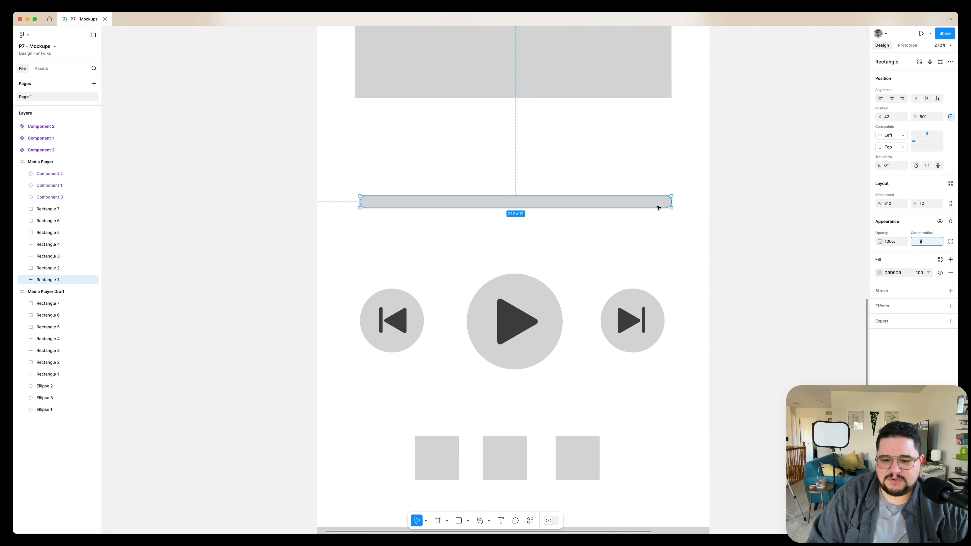
left_click(654, 203)
left_click_drag(658, 202, 653, 202)
scroll(653, 202, "down", 5)
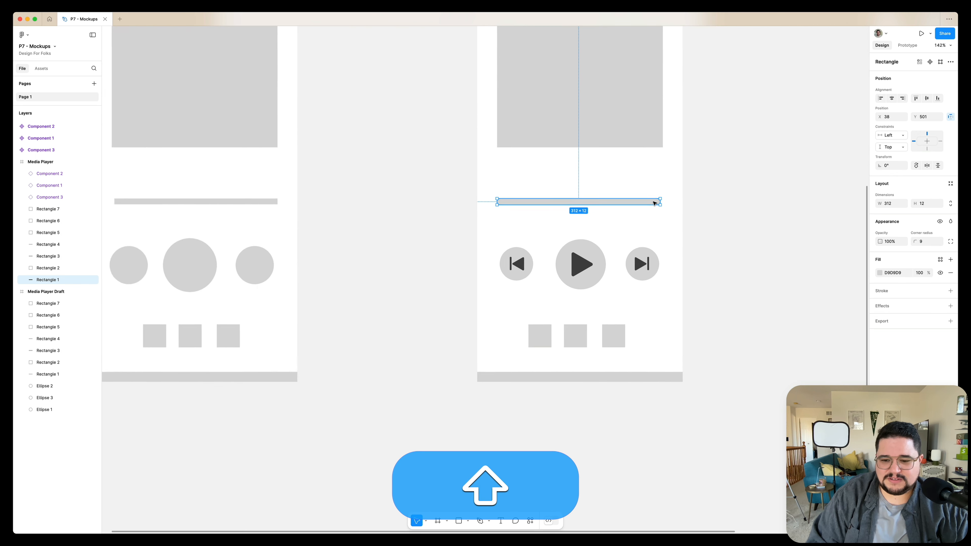
Draw a 23 × 23 circle on the progress bar as its handle and fill it mid grey
scroll(654, 203, "up", 5)
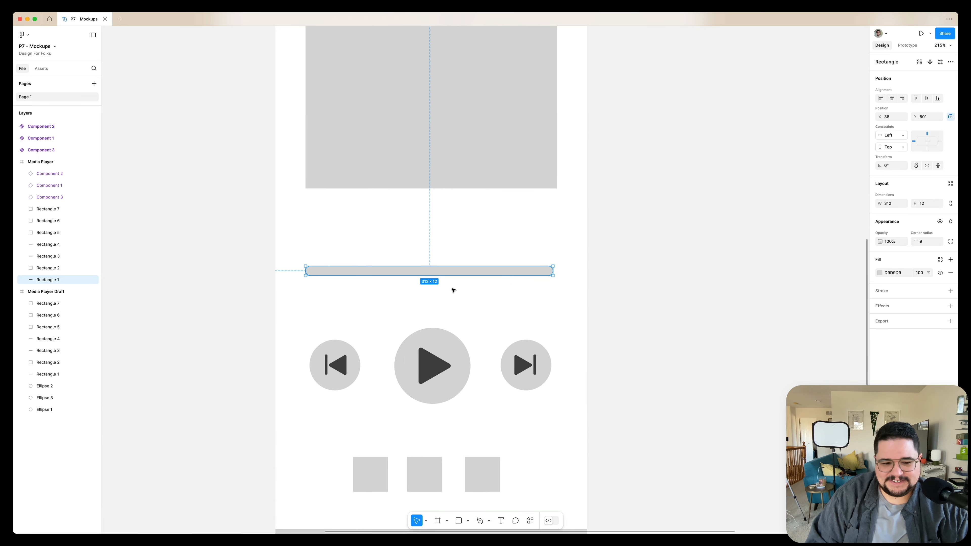
scroll(453, 291, "up", 5)
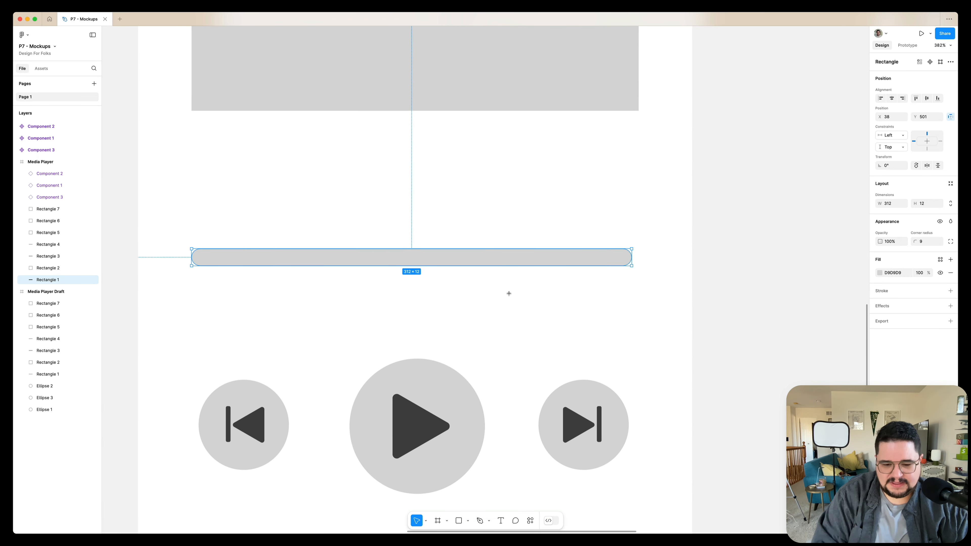
key("o")
left_click_drag(516, 241, 545, 273)
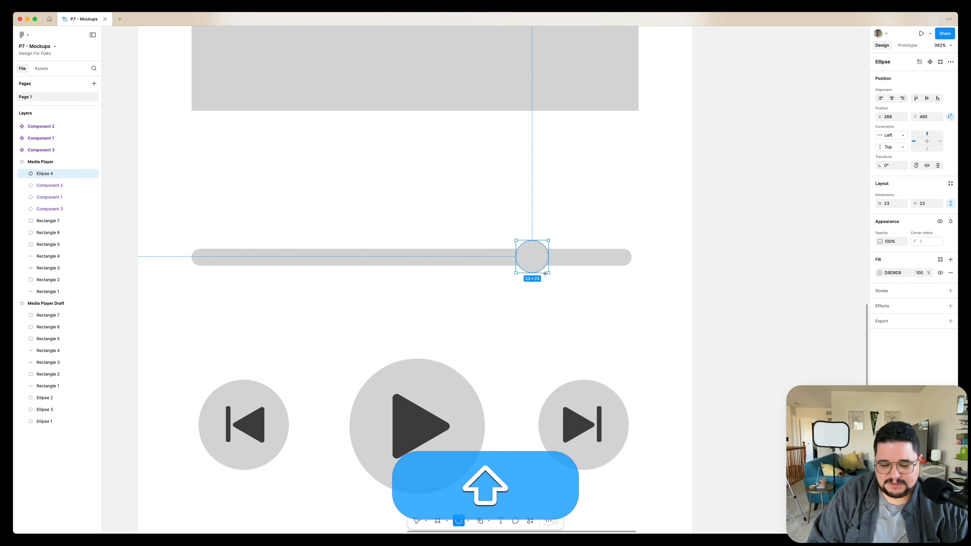
scroll(503, 282, "left", 3)
scroll(503, 282, "down", 2)
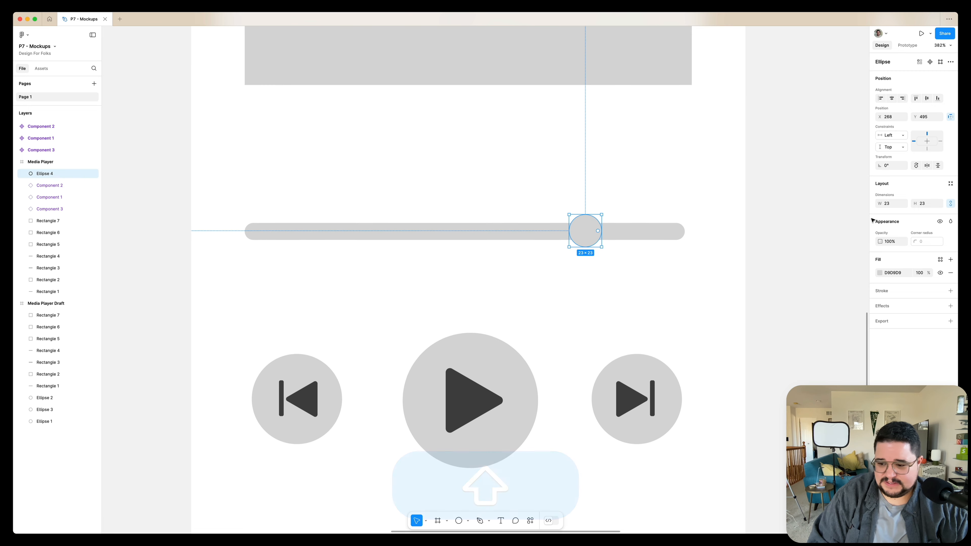
left_click(879, 274)
left_click_drag(802, 305, 780, 329)
left_click(604, 295)
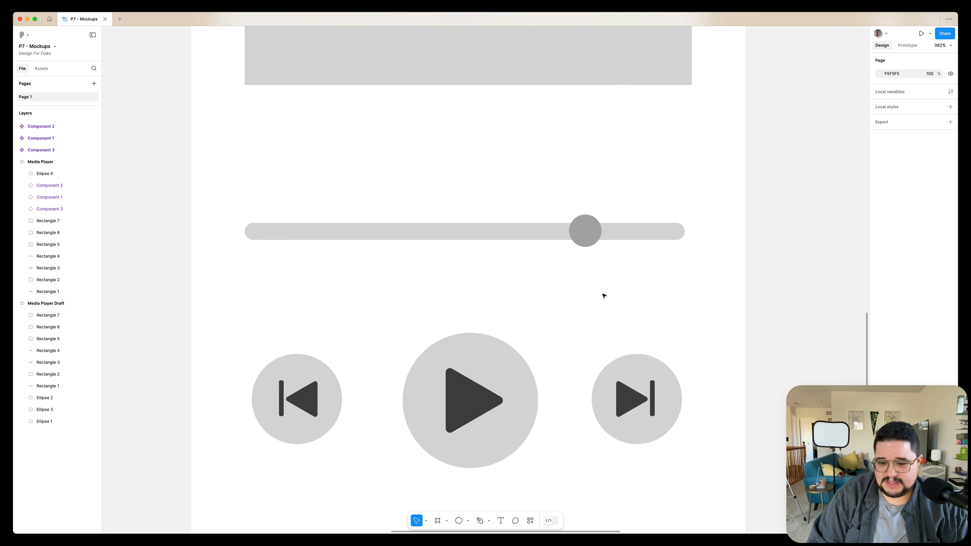
Duplicate the progress bar, shorten the copy to about 239 wide ending at the handle, and fill it dark grey
scroll(604, 296, "right", 2)
left_click(602, 236)
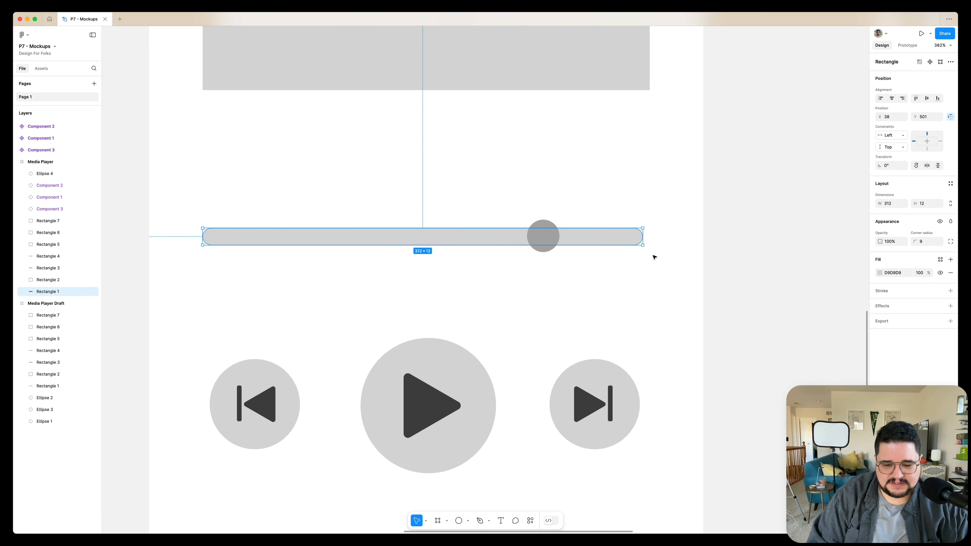
key("super+d")
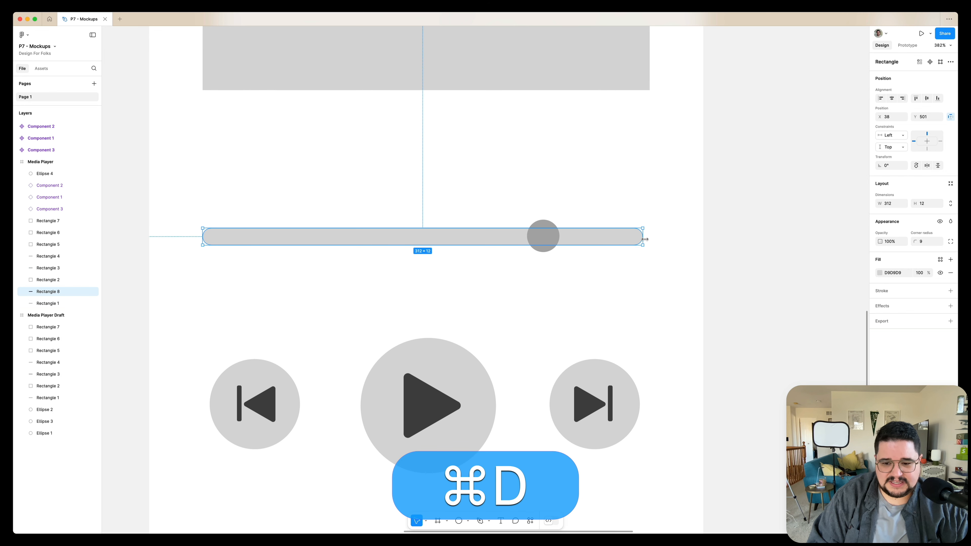
left_click_drag(579, 248, 540, 241)
left_click(880, 273)
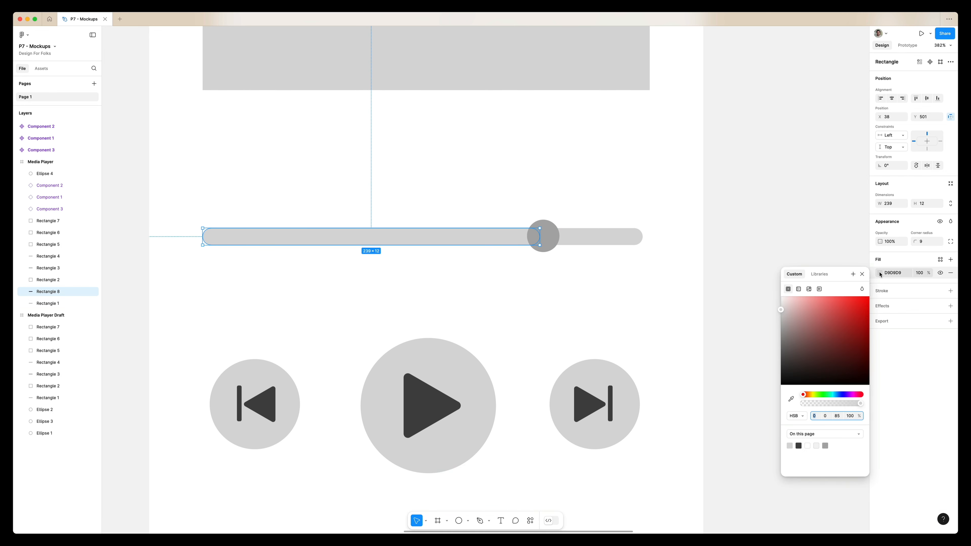
left_click_drag(796, 325, 786, 325)
left_click(781, 350)
left_click(649, 297)
Turn the progress bar, its dark fill and the handle into a component
scroll(630, 289, "down", 5)
left_click_drag(639, 255, 484, 307)
scroll(484, 307, "right", 5)
scroll(484, 307, "up", 1)
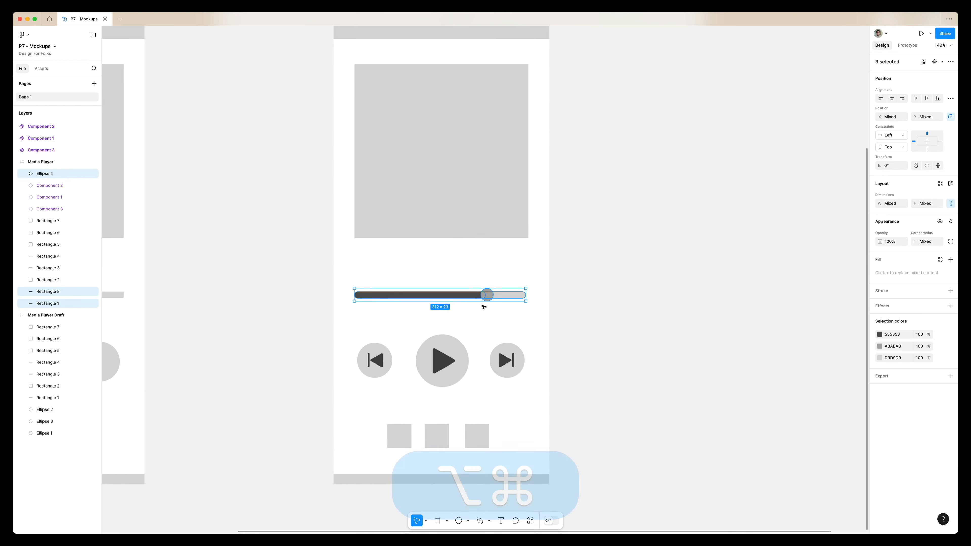
key("super+alt+k")
Duplicate the progress bar component in place as an instance inside the frame
scroll(484, 306, "down", 4)
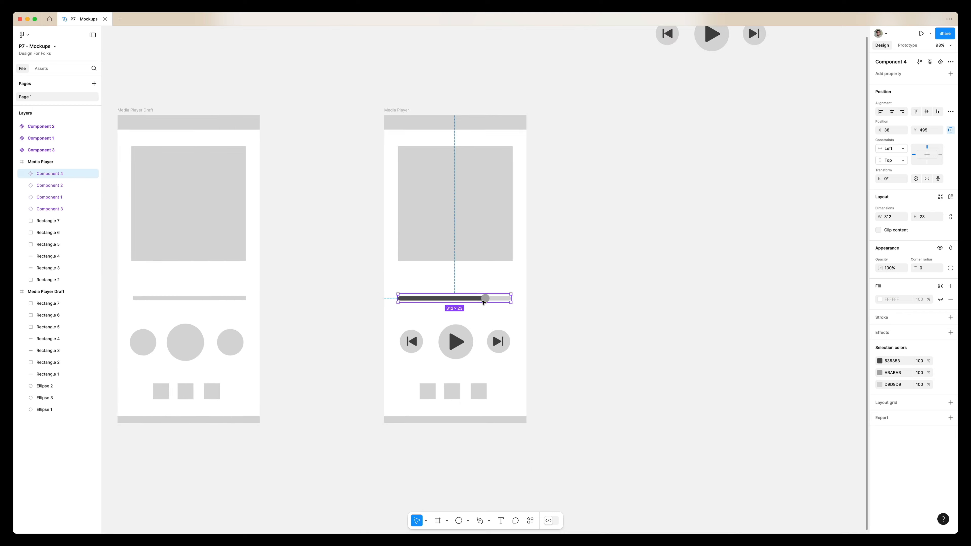
mouse_move(487, 299)
left_mouse_down()
mouse_move(726, 76)
mouse_move(499, 321)
mouse_move(475, 287)
mouse_move(505, 292)
left_mouse_up()
scroll(554, 230, "up", 5)
scroll(555, 230, "right", 5)
scroll(578, 178, "up", 5)
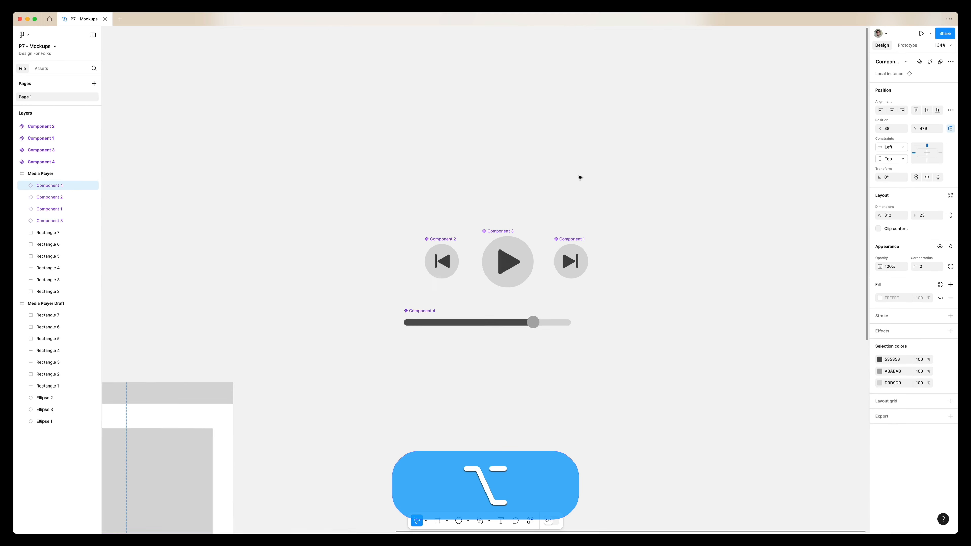
Rename the play button component btn-play
scroll(580, 177, "up", 3)
left_click(444, 84)
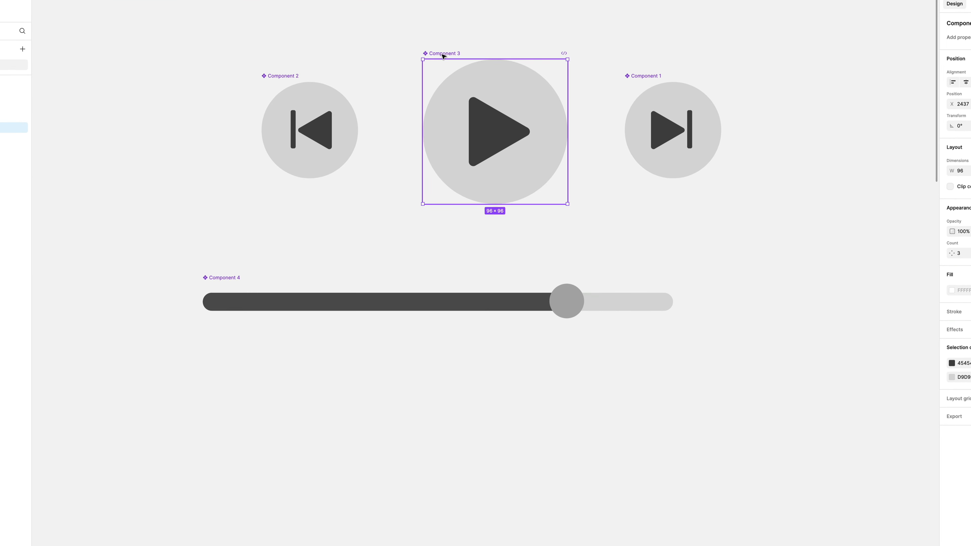
double_click(444, 83)
type("btn-play")
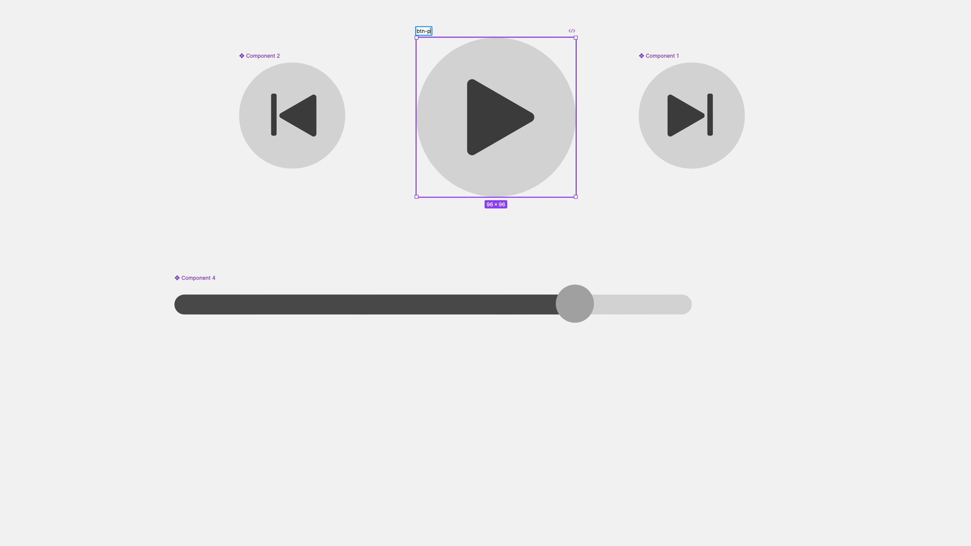
Rename the back button component btn-back
left_click(254, 57)
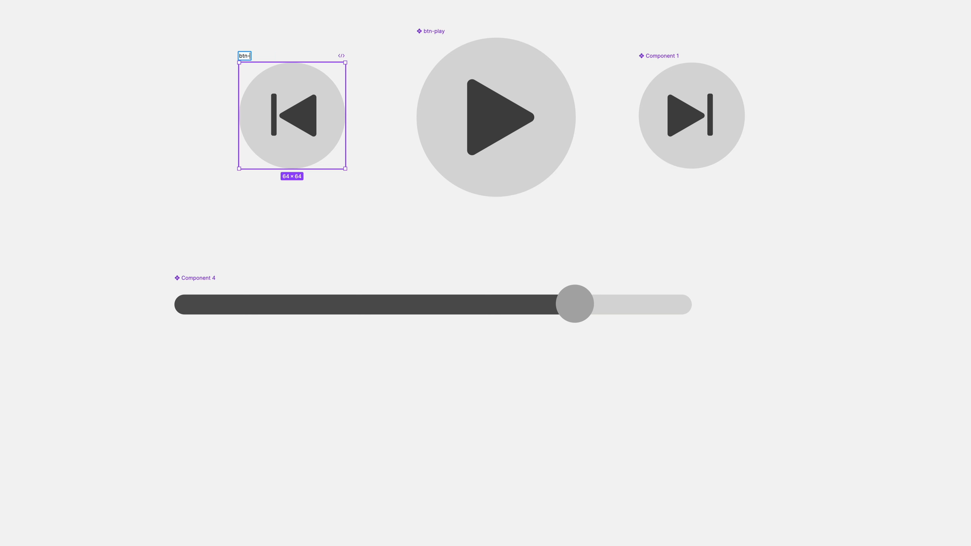
type("btn-back")
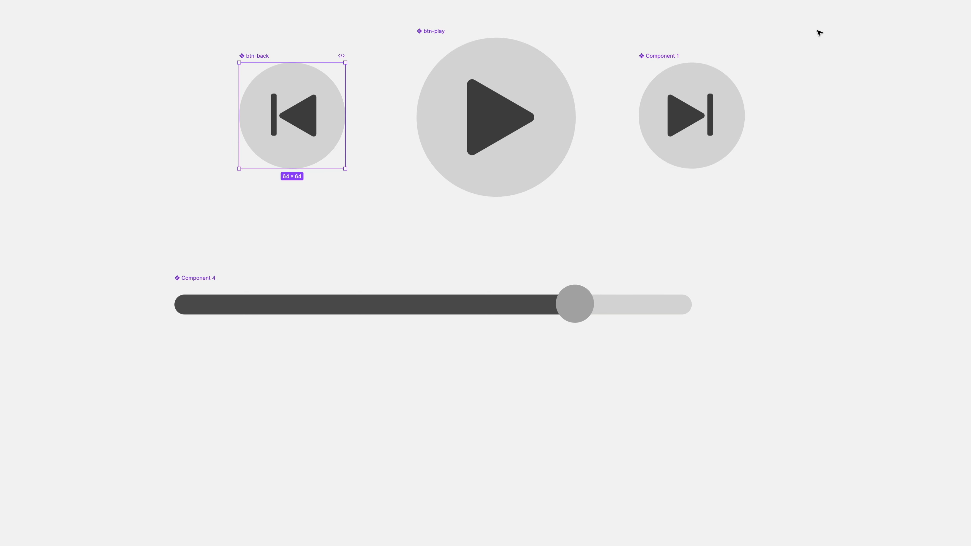
Rename the forward button component btn-fwd
double_click(666, 56)
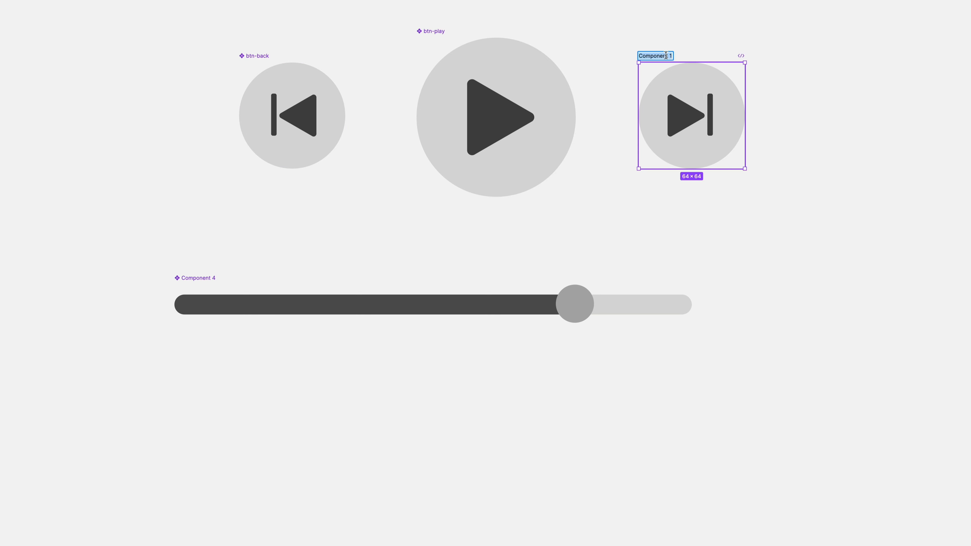
type("btn-fwd")
key("Return")
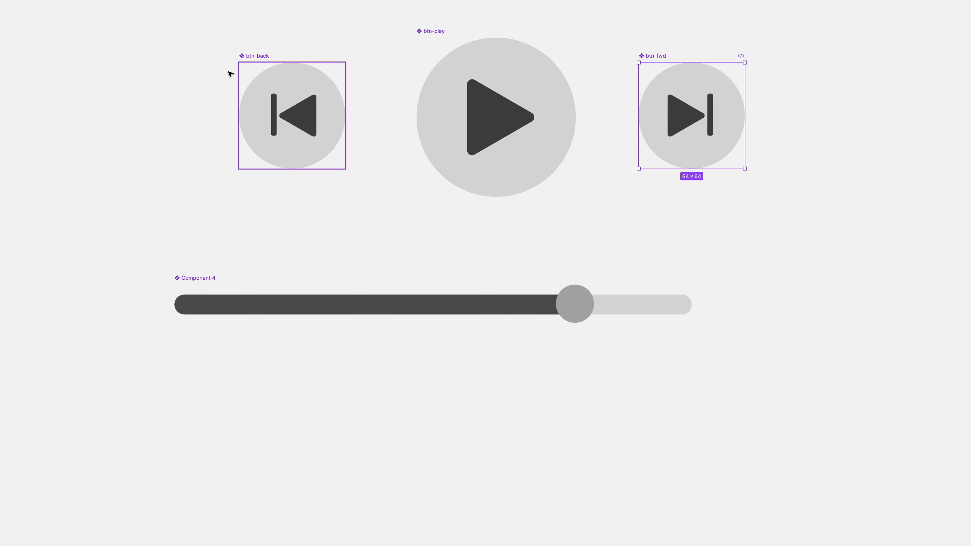
key("Escape")
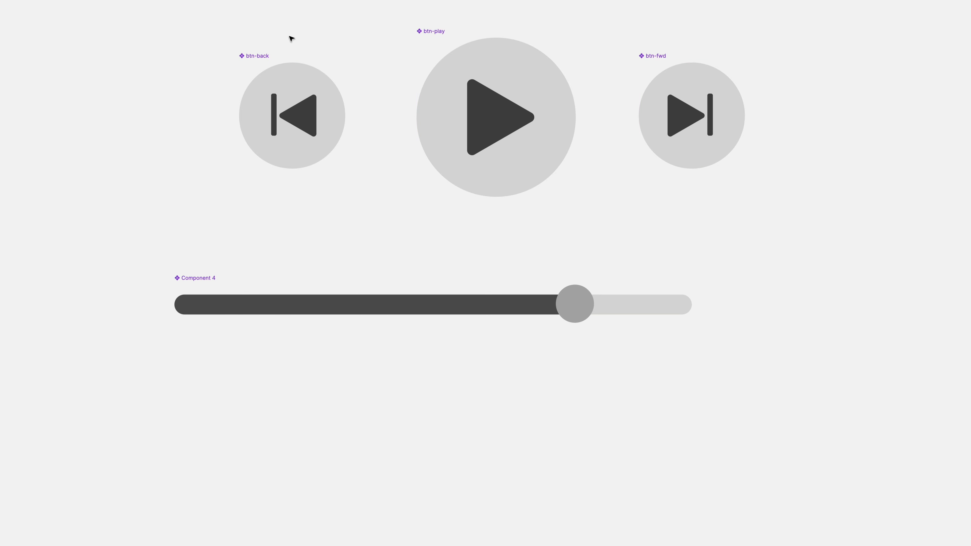
Tidy up the three playback button components into an evenly spaced row and align the progress bar beneath them
left_click_drag(258, 15, 731, 195)
key("ctrl+alt+t")
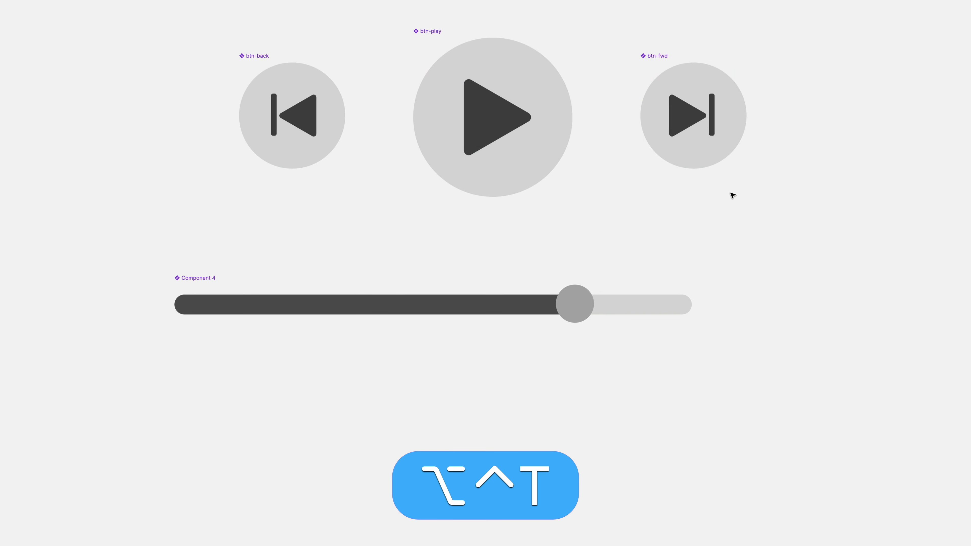
scroll(733, 193, "left", 5)
scroll(568, 91, "down", 4, "ctrl")
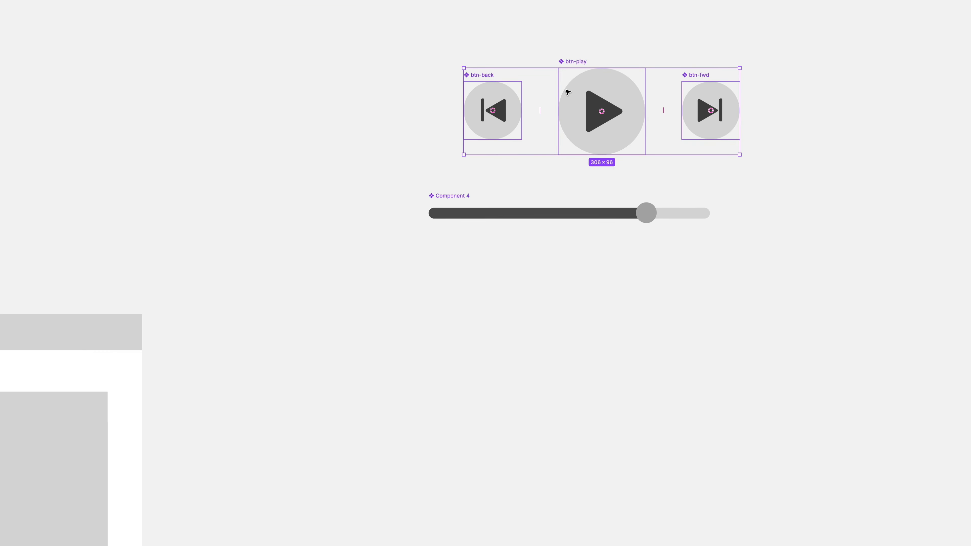
left_click_drag(444, 202, 481, 192)
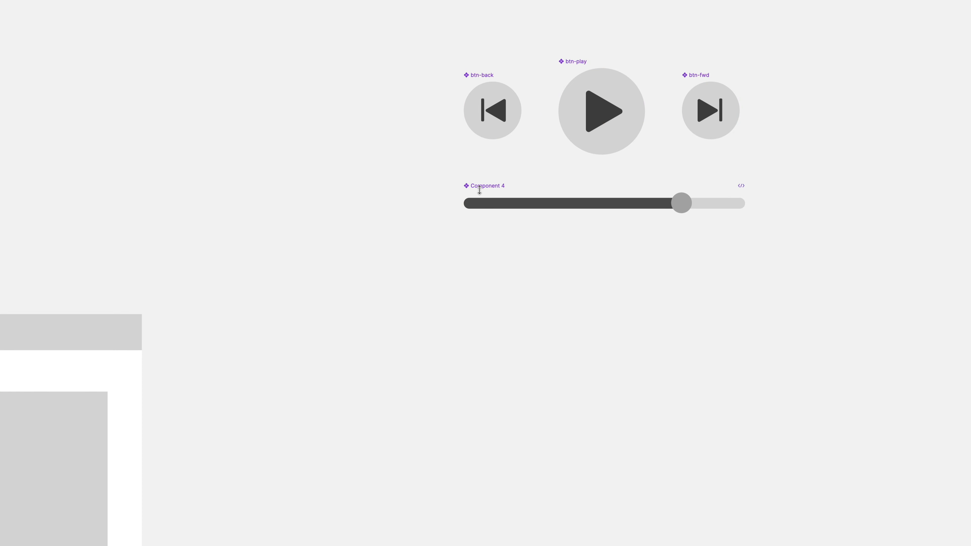
Rename the progress bar component progress bar
double_click(484, 185)
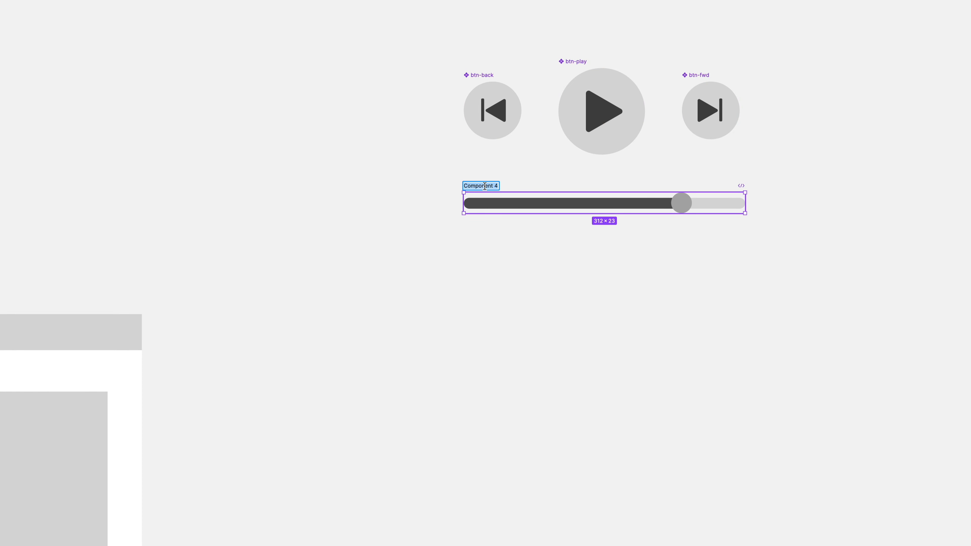
type("progress bar")
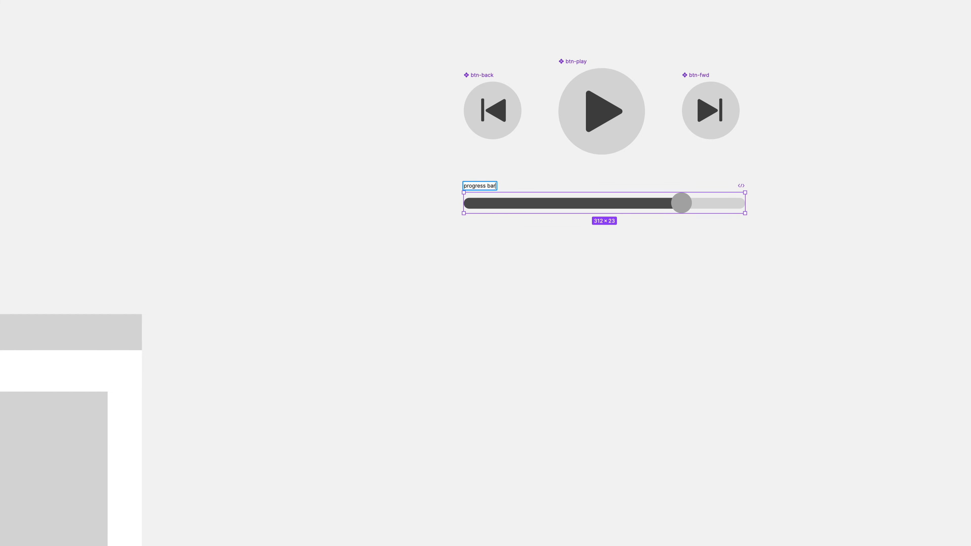
Copy one of the 44 × 44 grey squares from the Media Player frame out onto the canvas
scroll(427, 296, "down", 5)
scroll(427, 296, "down", 5)
scroll(427, 296, "up", 3)
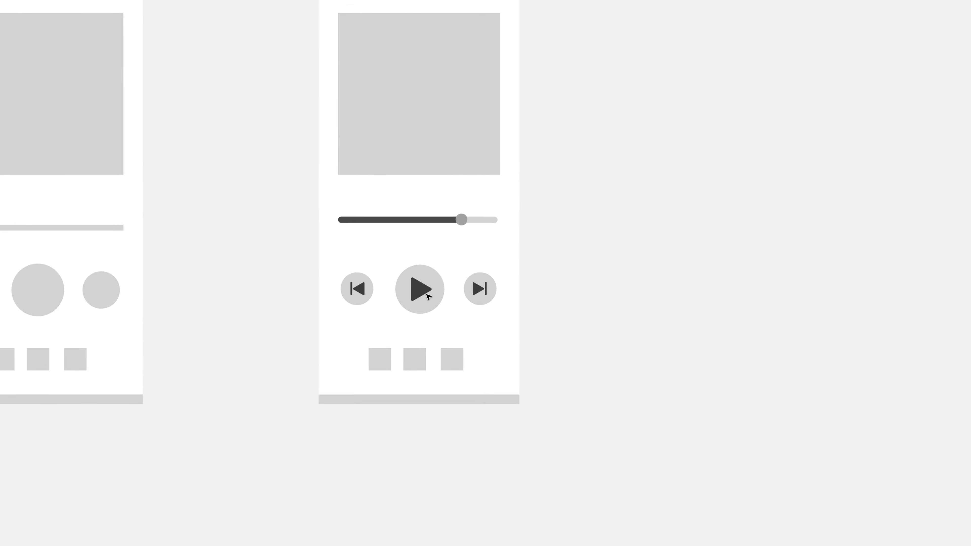
scroll(427, 296, "up", 3)
scroll(430, 446, "right", 3)
left_click_drag(307, 508, 626, 100)
scroll(625, 103, "up", 5)
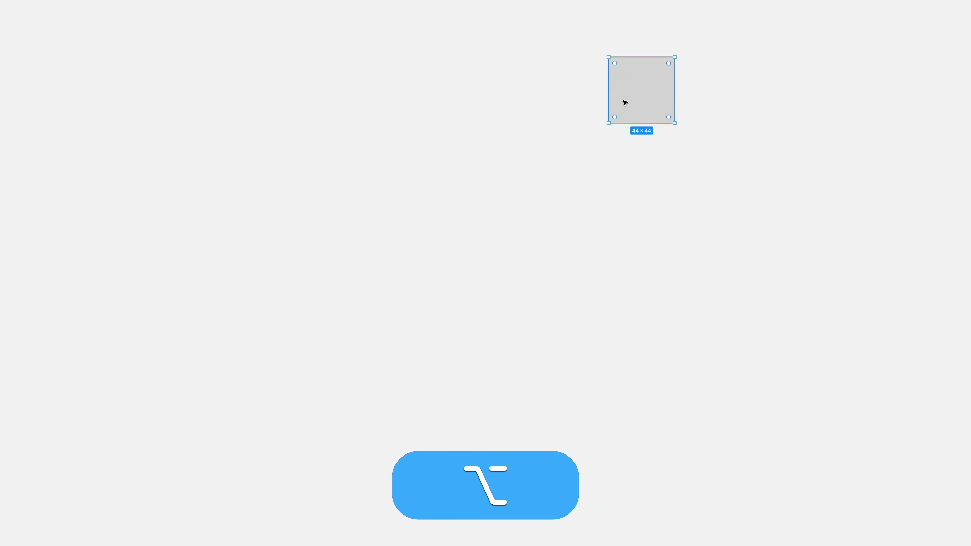
Turn the copied square into a component set named ctrl-1
scroll(625, 102, "up", 5)
scroll(626, 102, "right", 4)
key("alt+super+k")
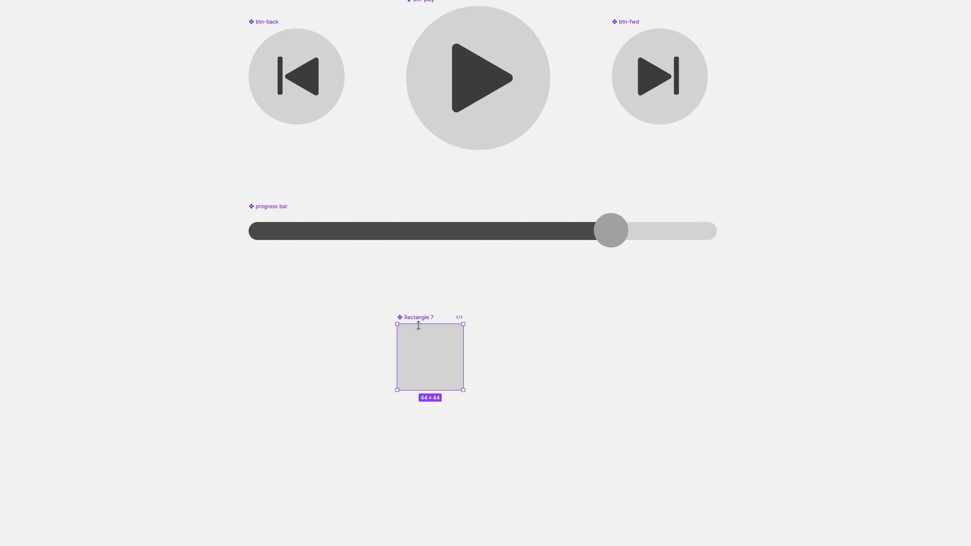
type("Play")
key("super+a")
type("q")
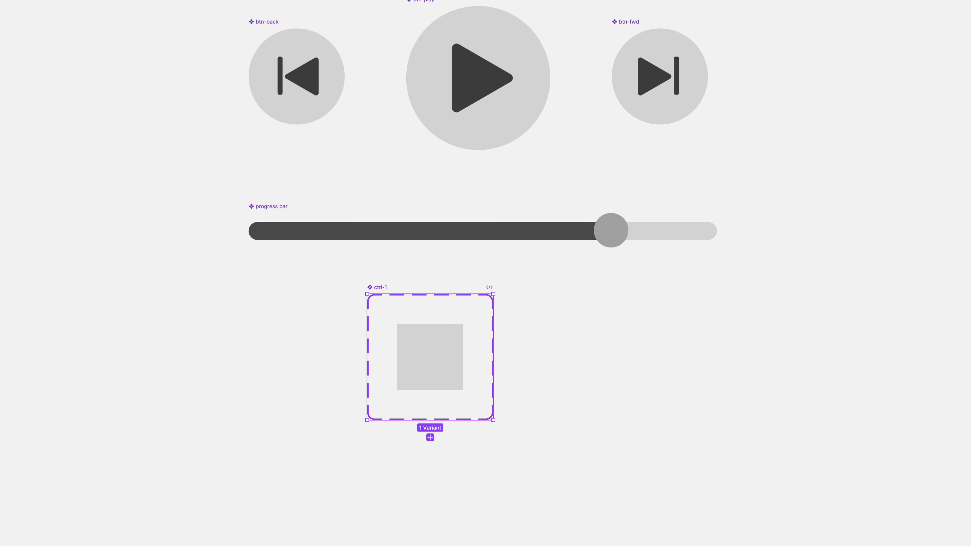
Add variants to the ctrl-1 set until it holds four square variants
scroll(759, 249, "right", 3)
left_click(341, 397)
key("super+d")
key("super+d")
key("super+d")
key("super+d")
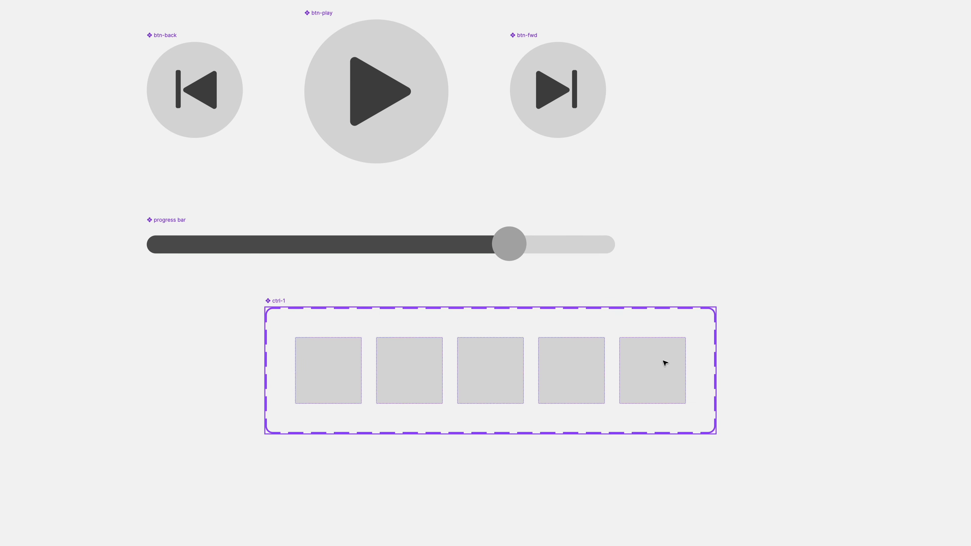
key("Delete")
Add an R text label to the first ctrl-1 variant and paste a copy into the second variant
scroll(351, 392, "up", 3)
scroll(351, 392, "up", 3)
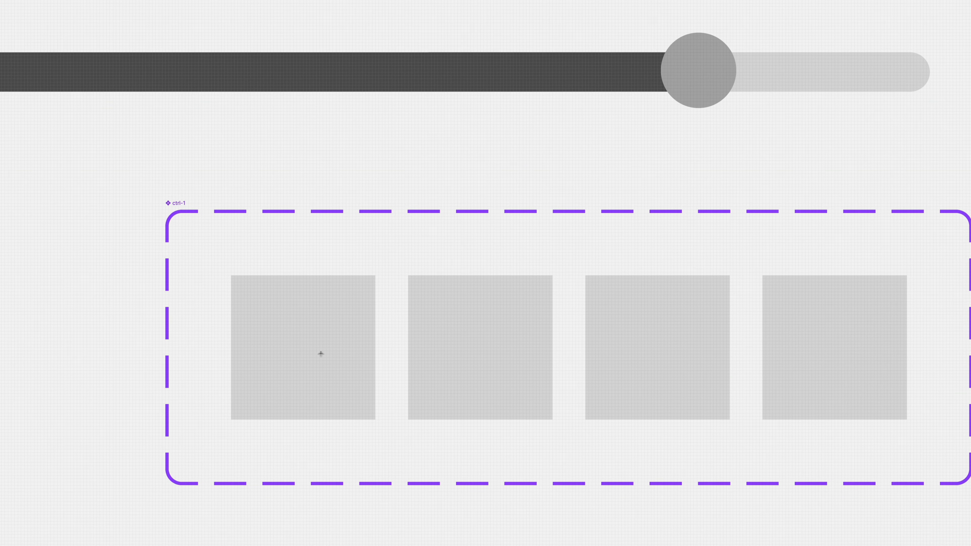
left_click(321, 353)
key("super+z")
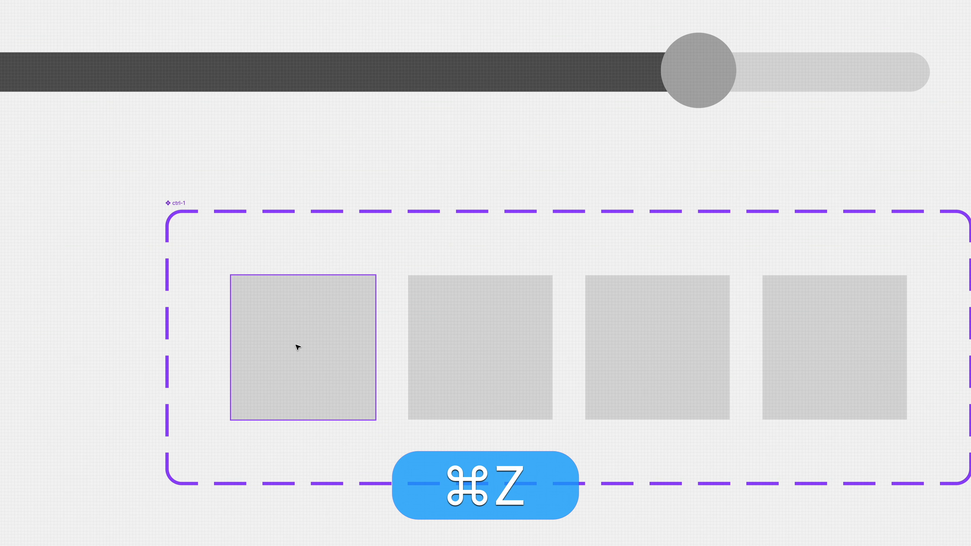
left_click(287, 342)
type("R")
key("shift+super+r")
key("shift+super+Return")
key("alt+super+Return")
key("alt+super+c")
left_click(457, 322)
key("super+v")
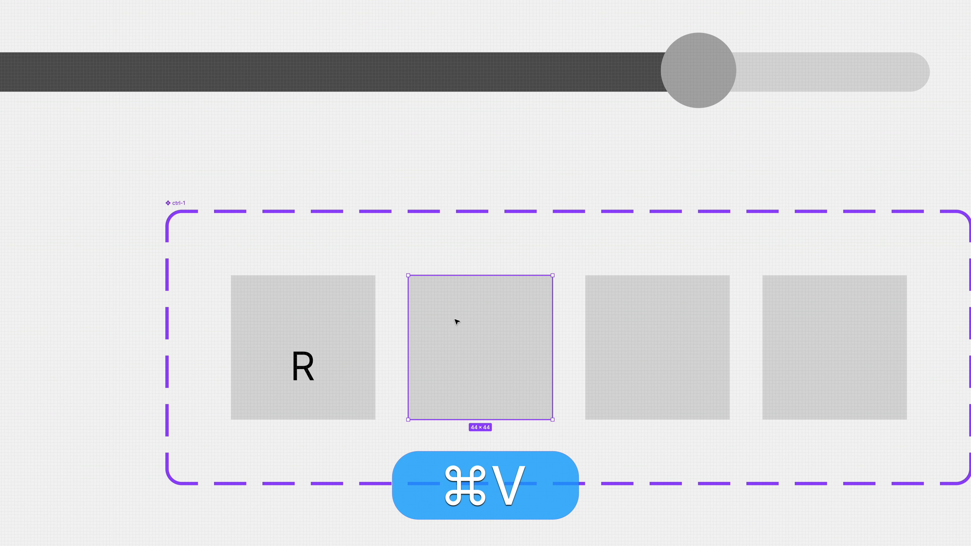
Move the pasted label up and change its text to shuf
left_click_drag(485, 367, 484, 347)
double_click(479, 344)
type("Shuf")
key("super+f")
key("super+Return")
Change the first variant's label text to rep
double_click(297, 373)
double_click(297, 373)
type("rep")
key("super+Return")
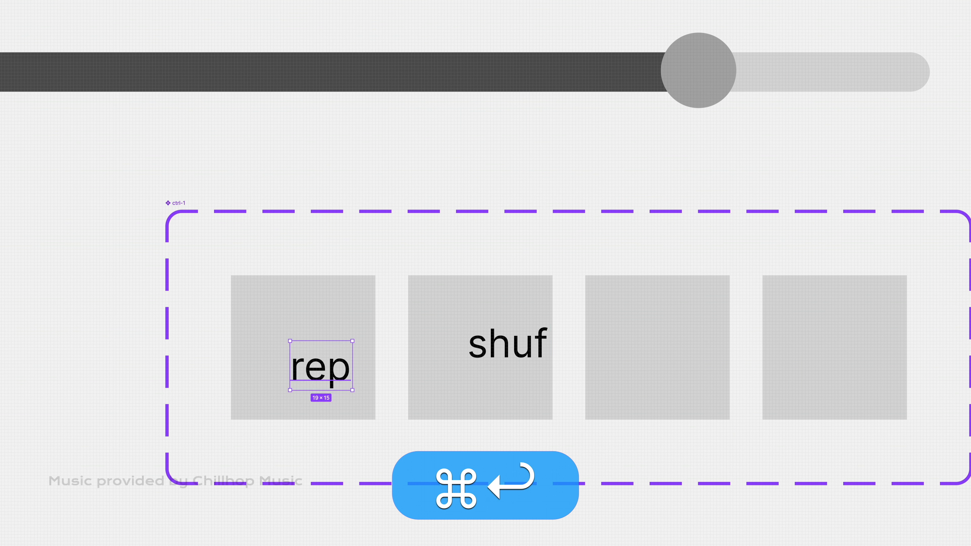
Reposition the shuf and rep labels within their squares
left_click(507, 353)
left_click_drag(508, 353, 488, 364)
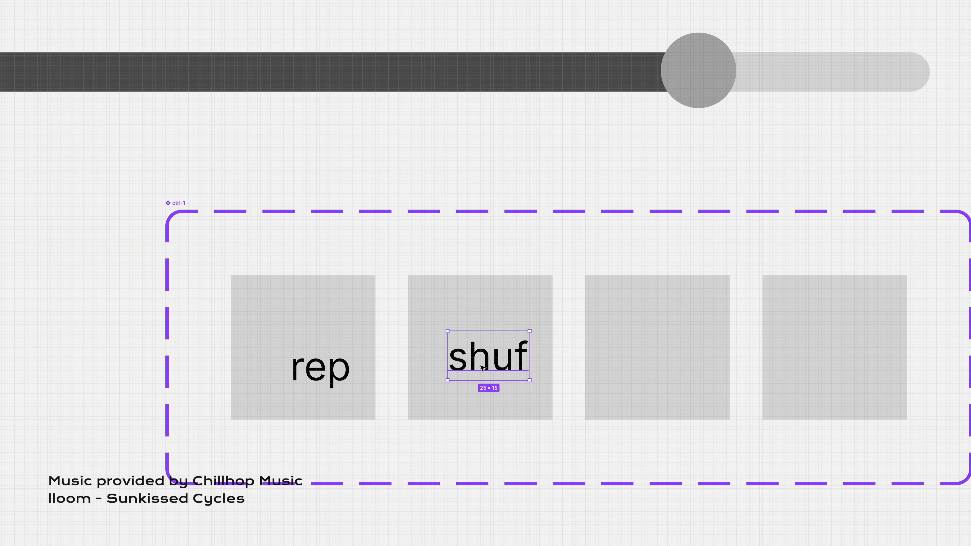
left_click(322, 378)
left_click_drag(322, 378, 300, 358)
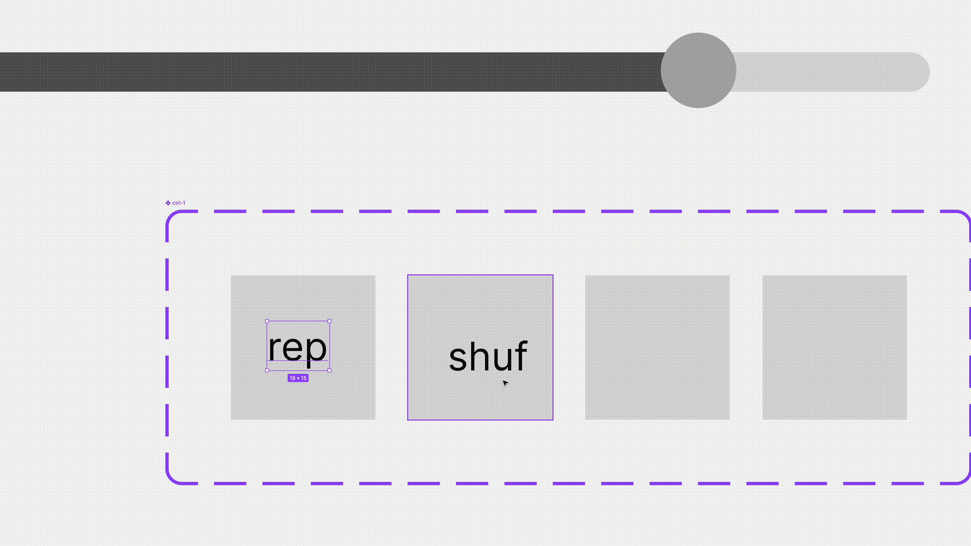
Duplicate the shuf label into the third variant and change its text to lyrics
left_click(501, 369)
left_click_drag(500, 369, 668, 370)
double_click(658, 361)
type("lyrics")
key("super+Return")
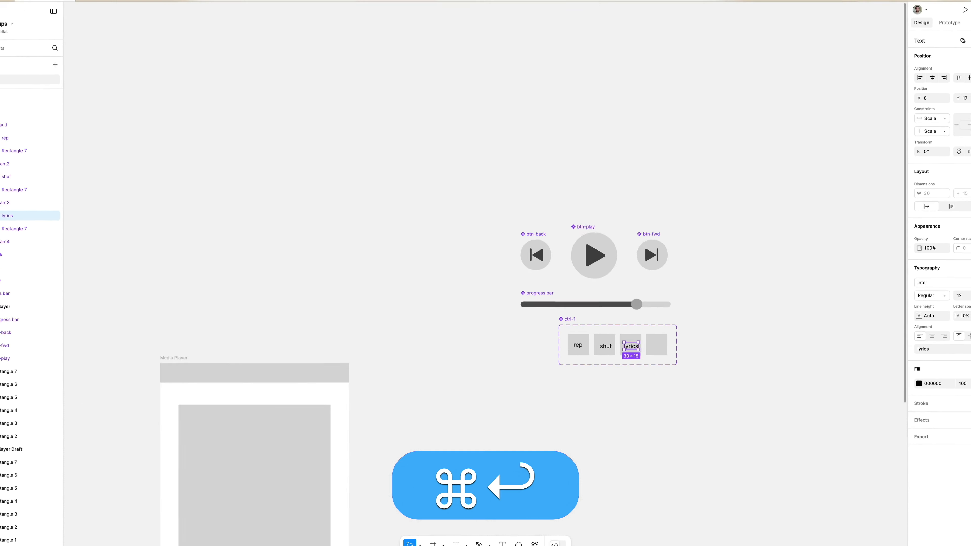
scroll(630, 350, "down", 3)
left_click(575, 396)
scroll(575, 397, "down", 3)
left_click_drag(603, 231, 769, 221)
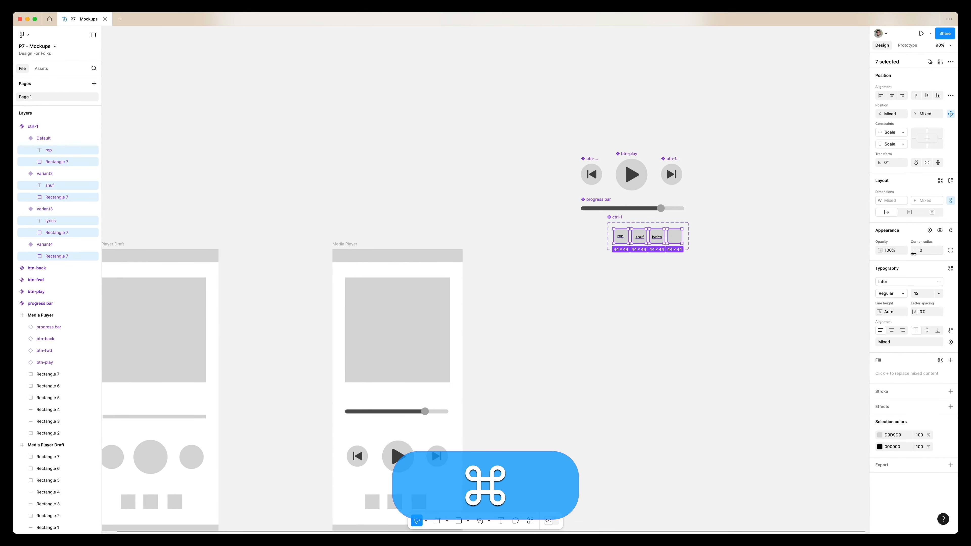
left_click(788, 221)
Place copies of the rep, shuf and lyrics variants into the Media Player frame below the playback buttons
scroll(788, 222, "down", 5)
scroll(788, 222, "left", 3)
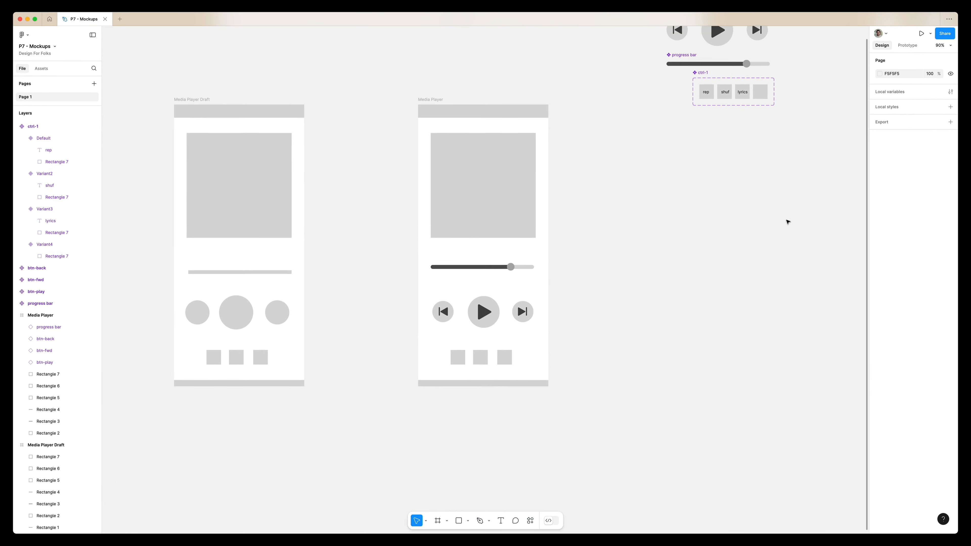
scroll(788, 222, "up", 2)
left_click(707, 130, "alt")
left_click(730, 130, "alt+shift")
left_click(743, 130, "alt+shift")
left_click_drag(748, 134, 494, 385)
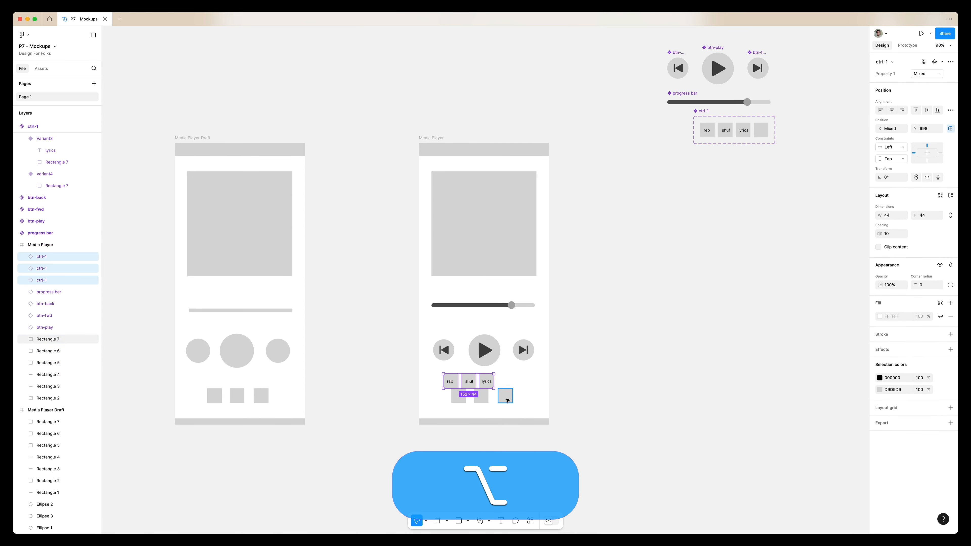
Delete the three placeholder squares beneath the new control instances
left_click(506, 400)
left_click(480, 400, "shift")
left_click(461, 400, "shift")
key("BackSpace")
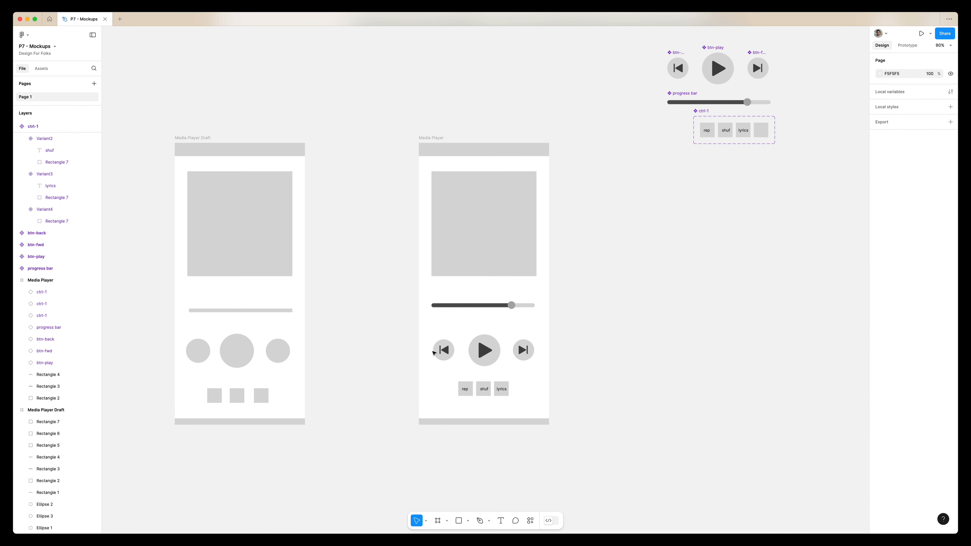
Add an Artist Name text label above the progress bar in the Media Player frame
scroll(434, 352, "up", 5)
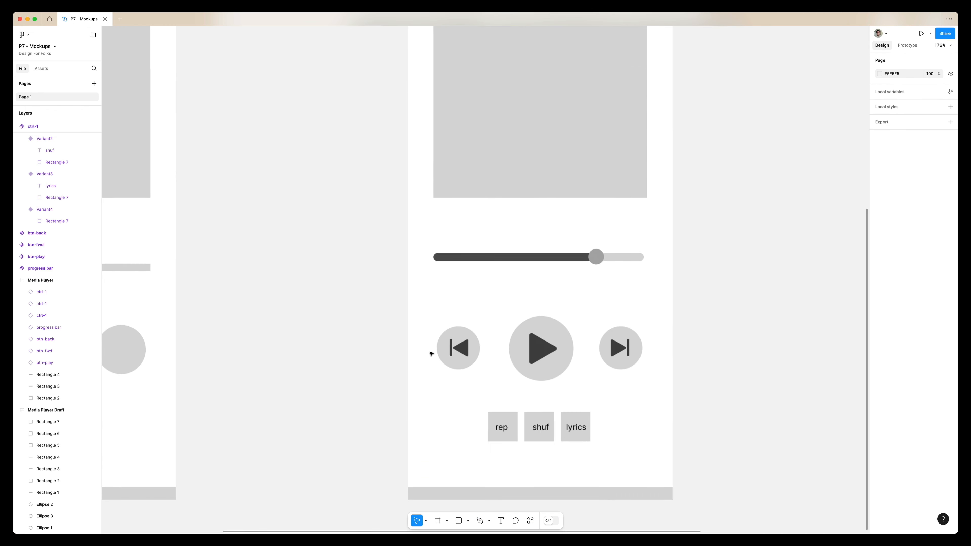
left_click(501, 215)
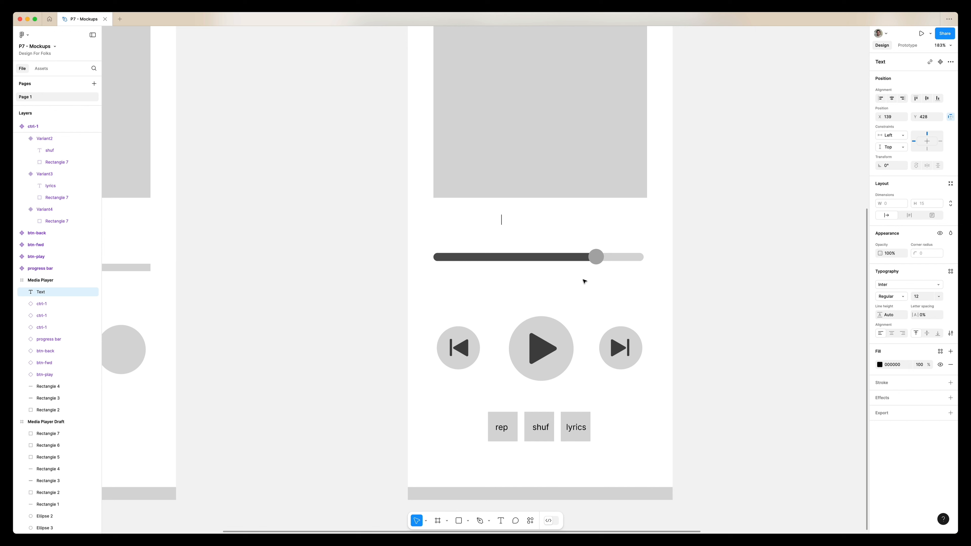
key("shift")
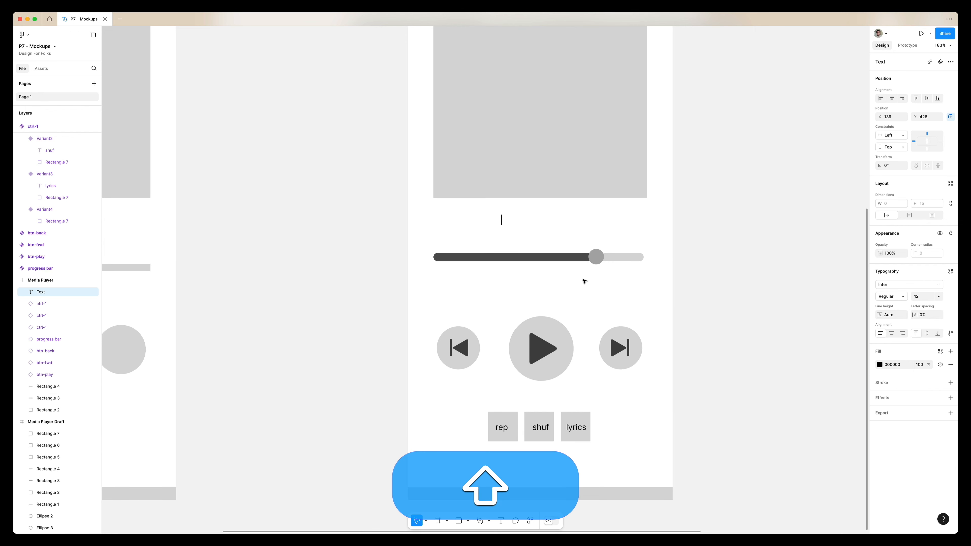
type("Artist Name")
key("super+Return")
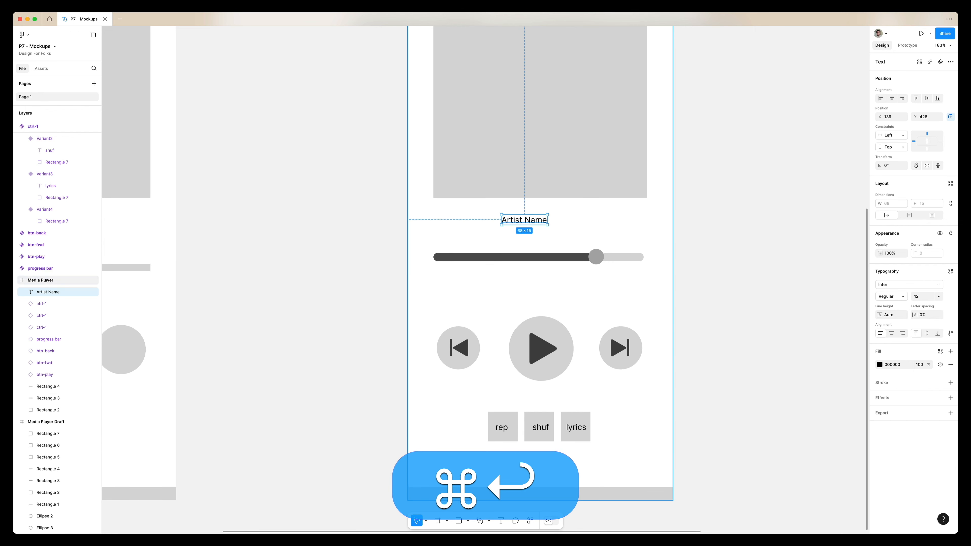
Duplicate the label just below it and change the copy's text to Track Title
left_click_drag(523, 221, 515, 235)
type("Track ")
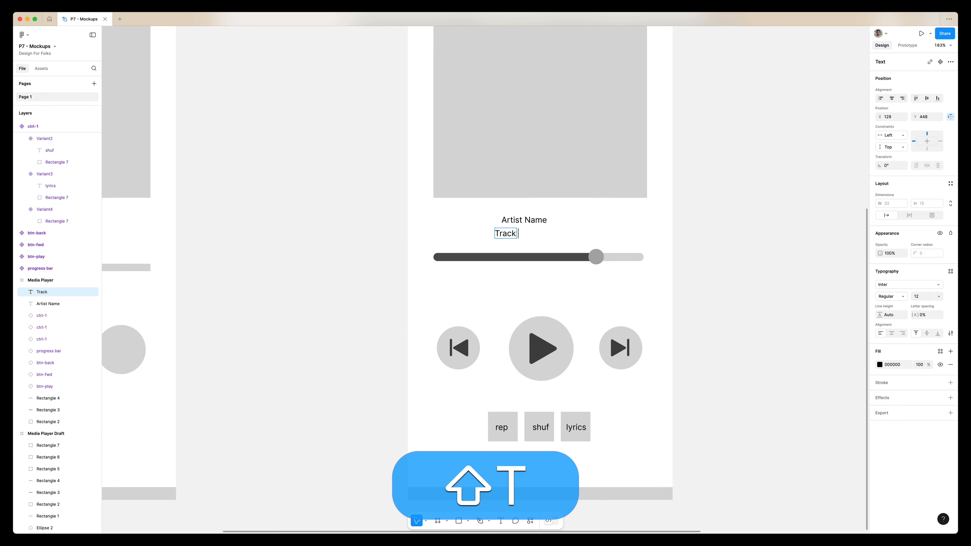
type("Title")
key("super+Return")
scroll(541, 248, "down", 10)
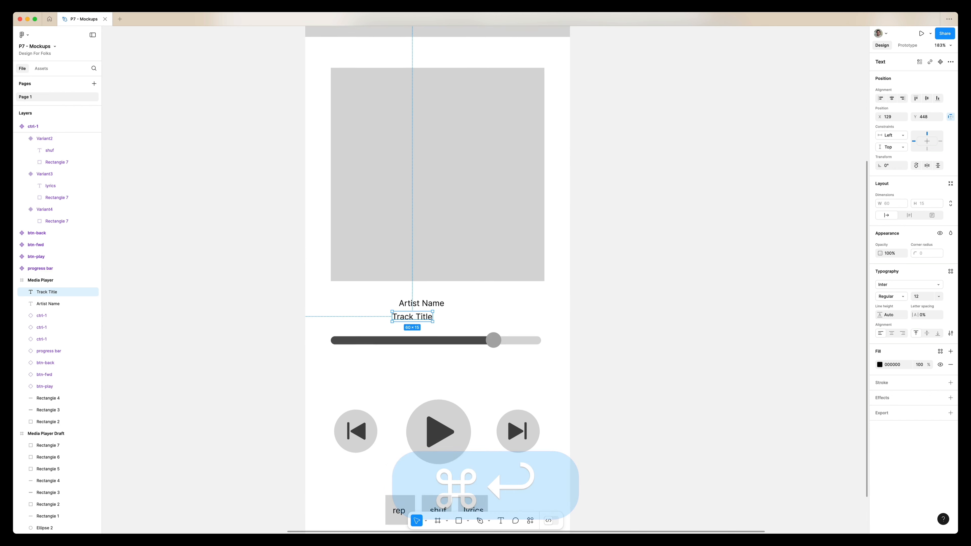
Copy the Track Title label out onto the canvas and change its text to 0:00
left_click(542, 248)
scroll(436, 325, "up", 5)
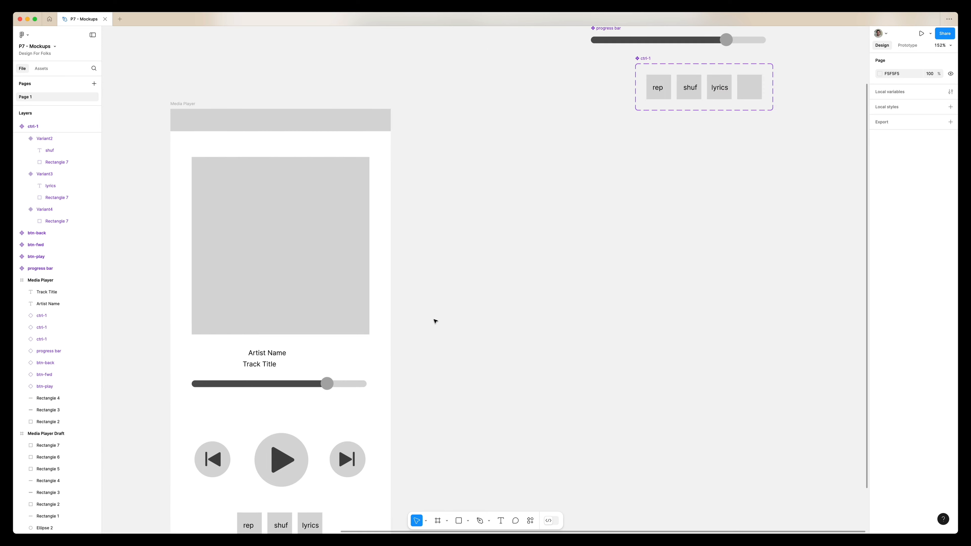
left_click_drag(276, 365, 698, 186)
scroll(592, 225, "up", 5)
scroll(593, 225, "right", 4)
scroll(698, 185, "up", 5)
double_click(698, 175)
type("0:00")
key("super+Return")
Duplicate the 0:00 label to the right and change the copy's minutes to 4
scroll(552, 175, "right", 5)
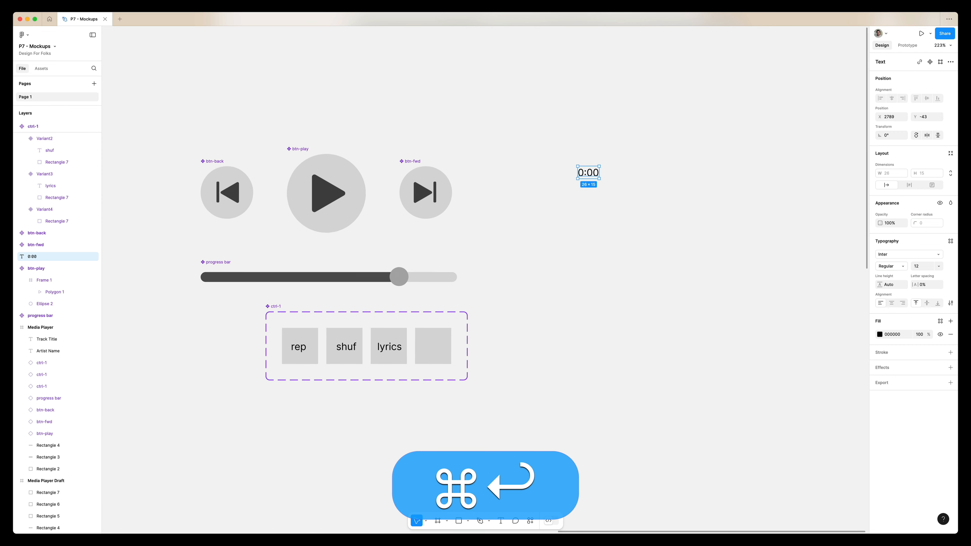
left_click_drag(518, 175, 691, 172)
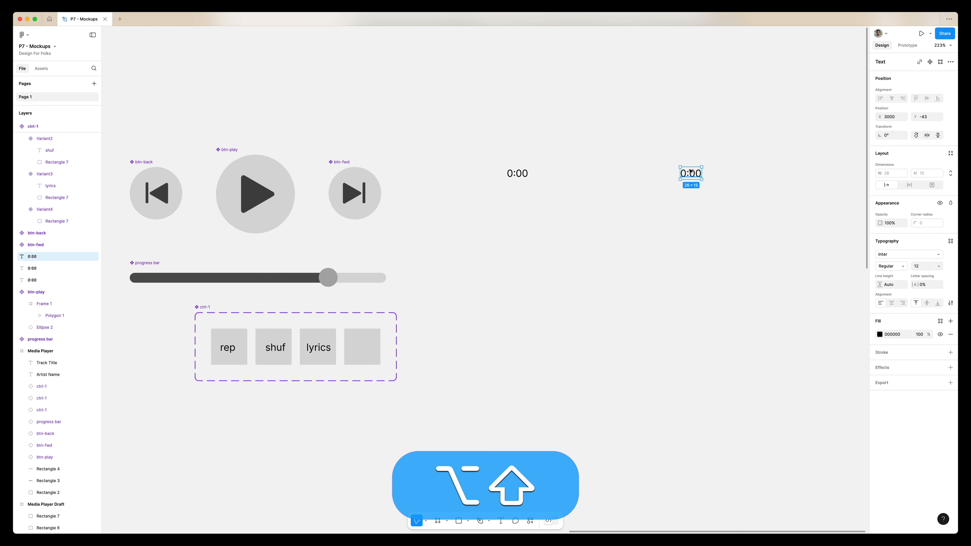
double_click(687, 176)
key("shift+Left")
type("4")
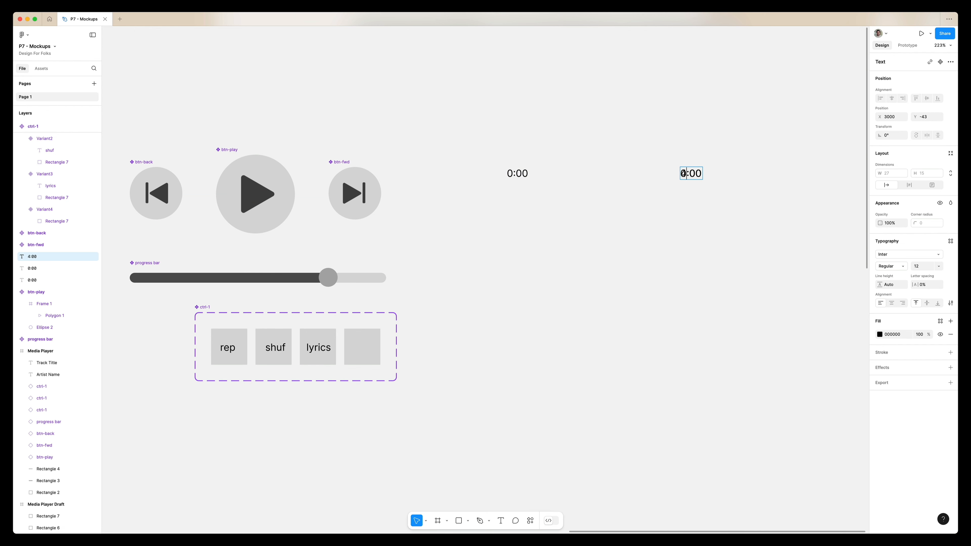
key("shift+super+Right")
type("1")
key("super+Return")
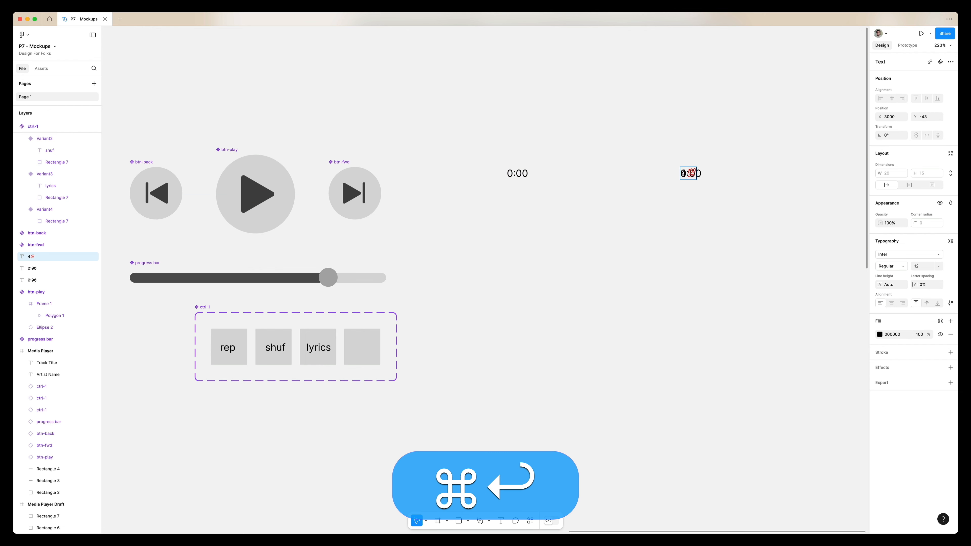
Change the duplicated time label's text to 4:10
key("super+BackSpace")
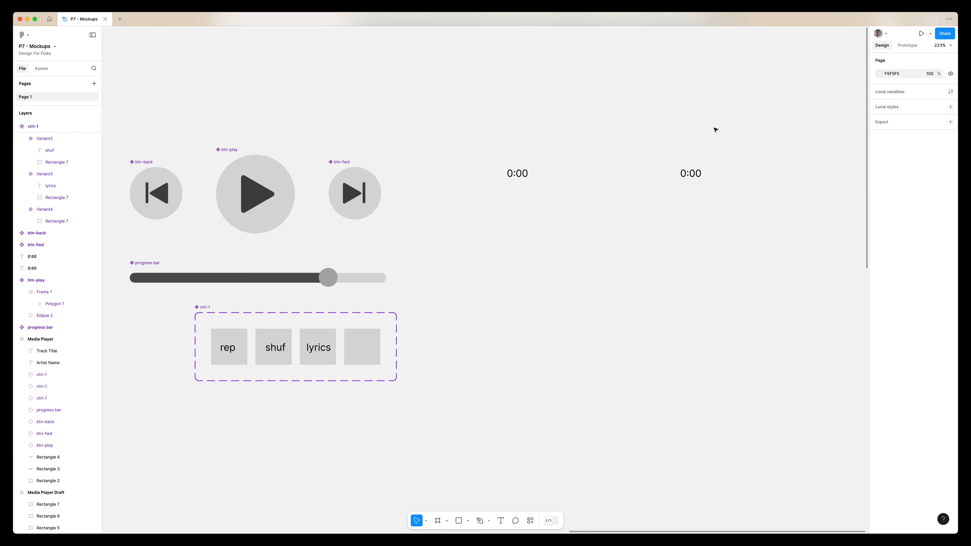
double_click(690, 173)
key("super+4")
type("4:10")
key("super+Return")
key("BackSpace")
type(":10")
key("Escape")
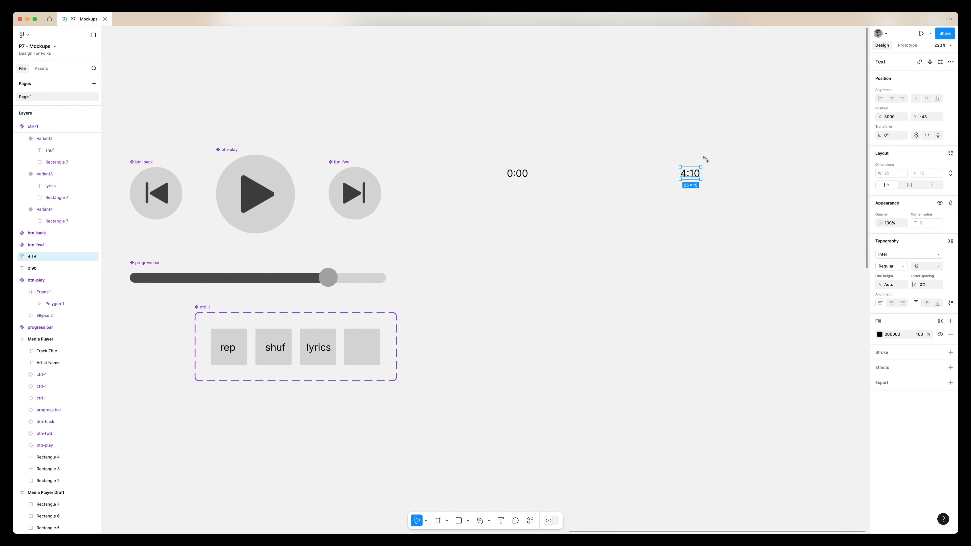
Duplicate the progress bar next to the time labels and place 0:00 at its left end and 4:10 at its right end
left_click(627, 233)
scroll(621, 239, "left", 1)
left_click_drag(314, 270, 665, 209)
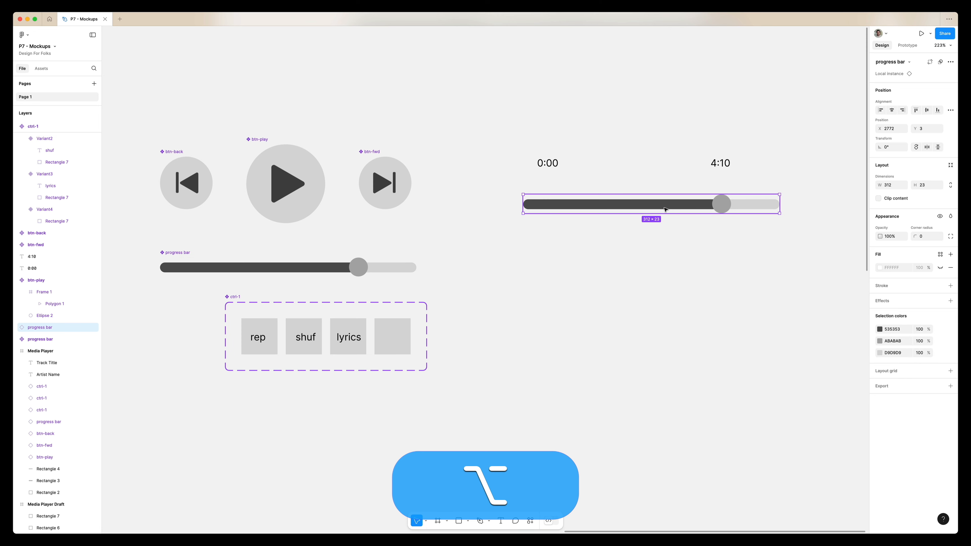
left_click(707, 162)
left_click_drag(719, 163, 793, 205)
left_click_drag(550, 163, 493, 202)
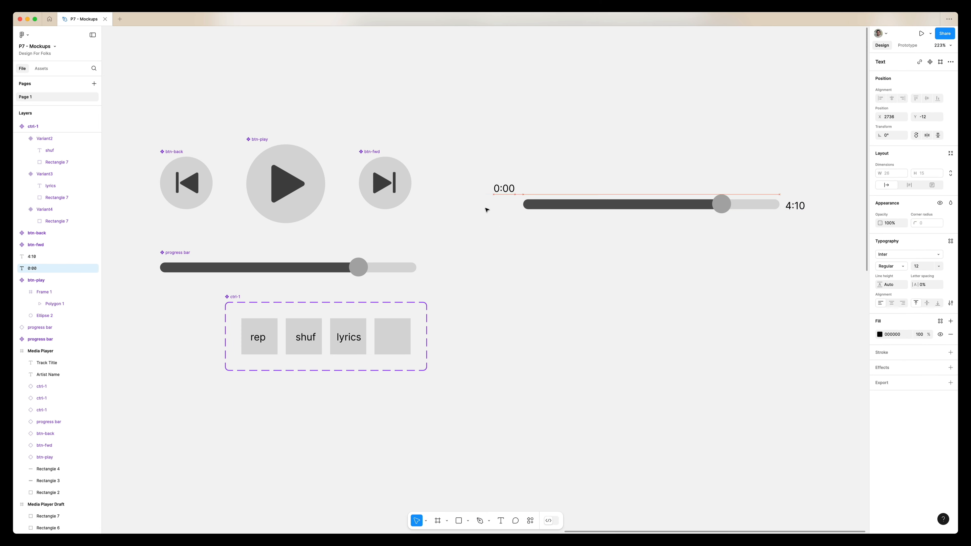
Wrap the bar and both time labels in an auto layout and make it a component named Full playhead
left_click_drag(484, 169, 810, 273)
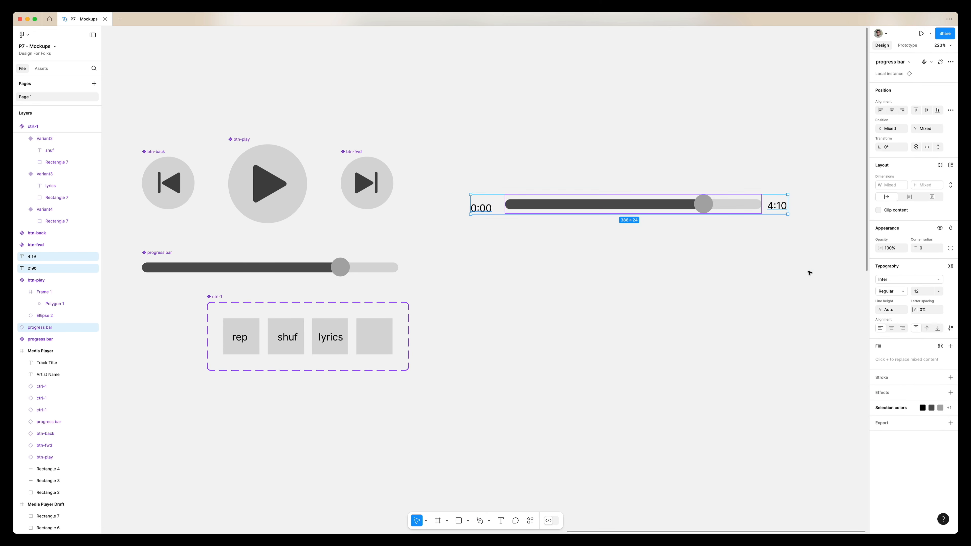
key("shift+a")
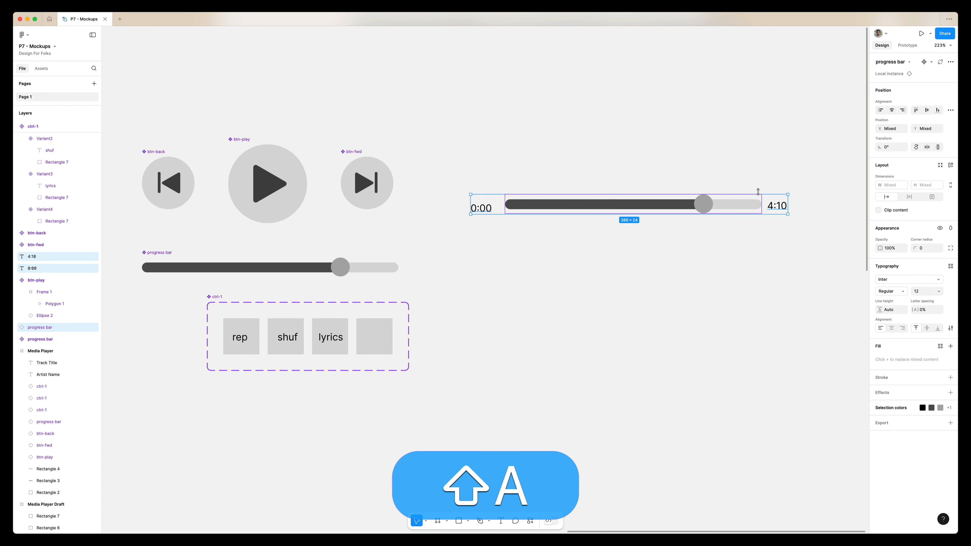
key("alt+super+k")
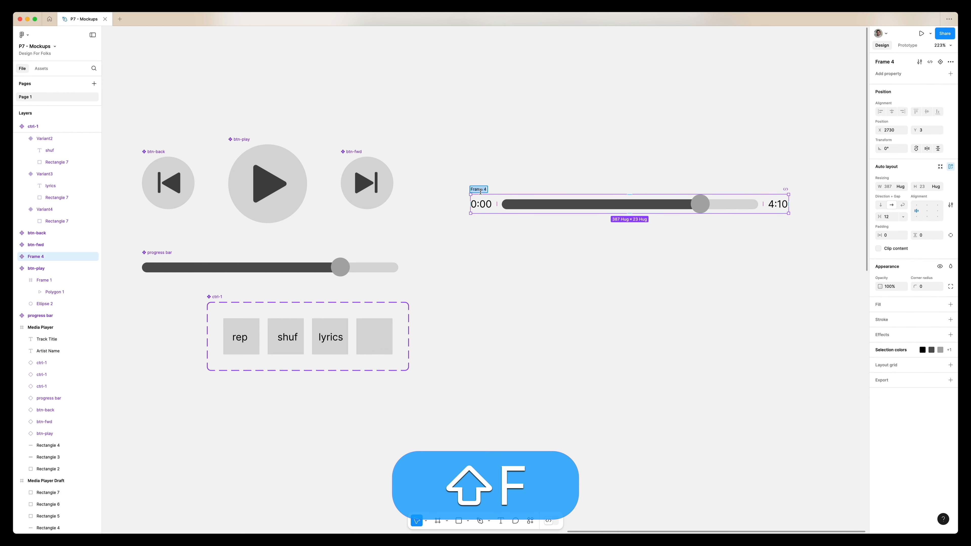
type("Full playhead")
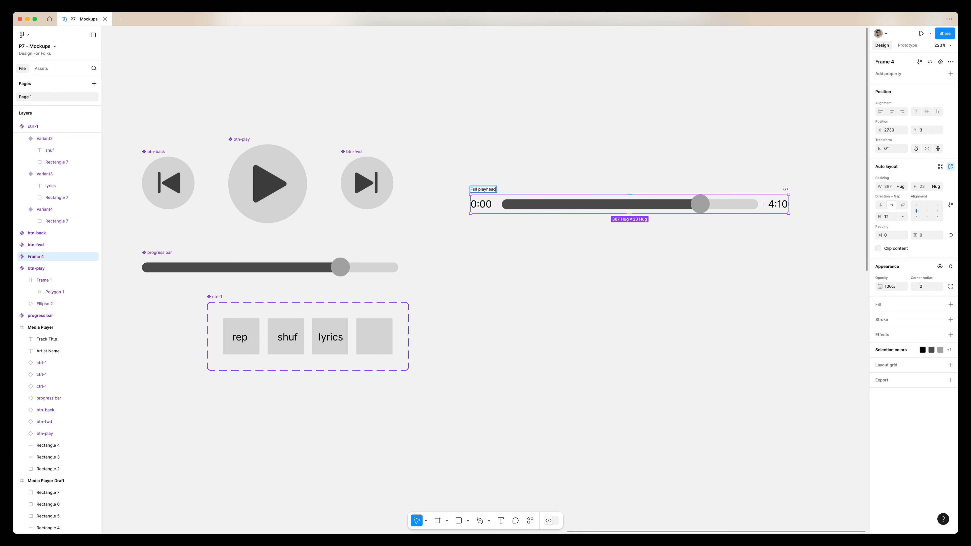
Place the Full playhead component into the Media Player frame and delete the old progress bar there
scroll(480, 191, "down", 10)
left_click_drag(496, 188, 209, 371)
left_click(209, 371)
key("BackSpace")
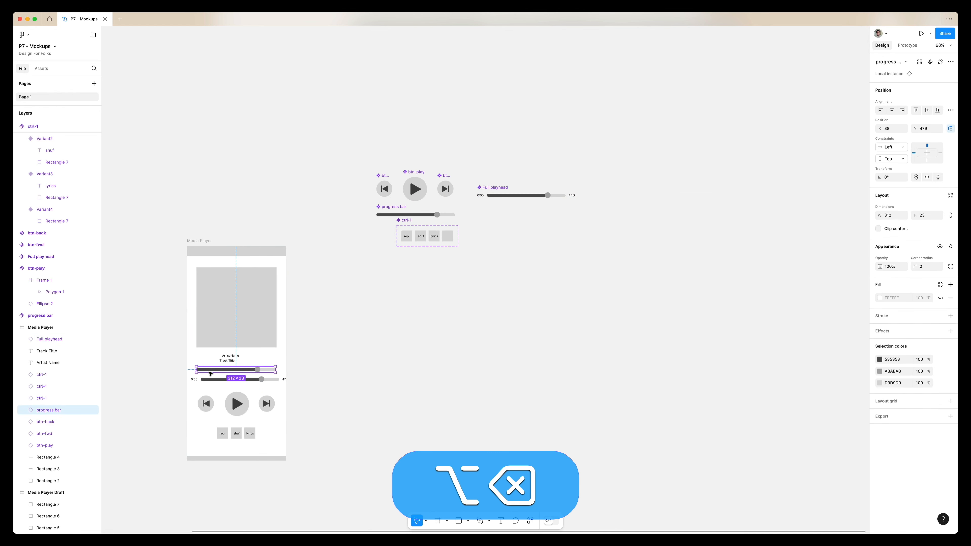
Nudge the Full playhead instance slightly down within the Media Player frame
scroll(263, 406, "up", 5)
scroll(263, 406, "left", 3)
left_click(234, 380)
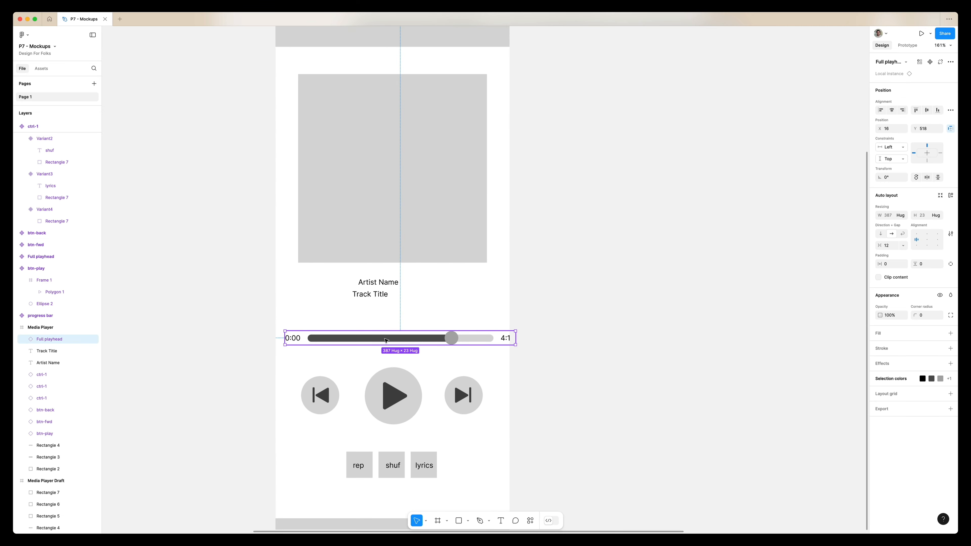
mouse_move(374, 339)
left_mouse_down()
mouse_move(390, 323)
mouse_move(375, 345)
left_mouse_up()
scroll(375, 345, "down", 5)
scroll(336, 289, "up", 4)
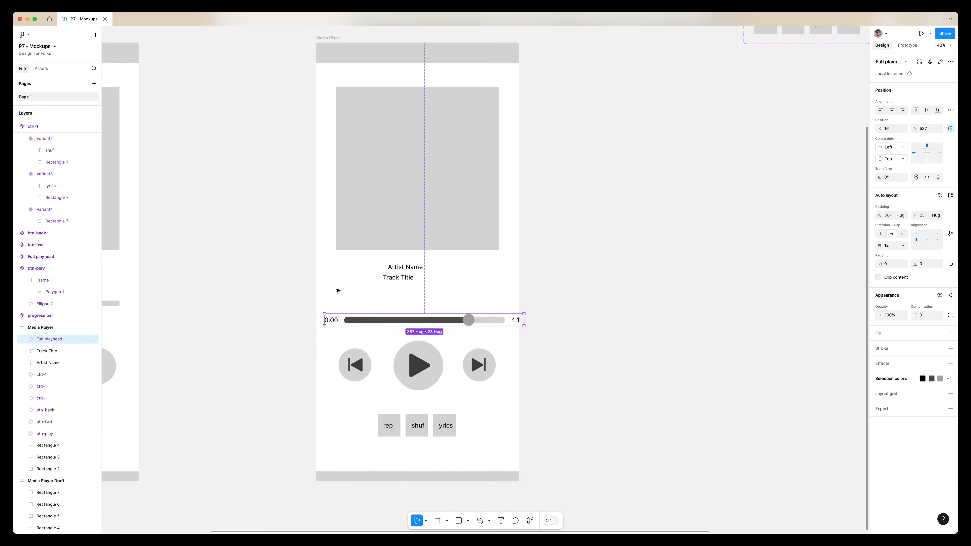
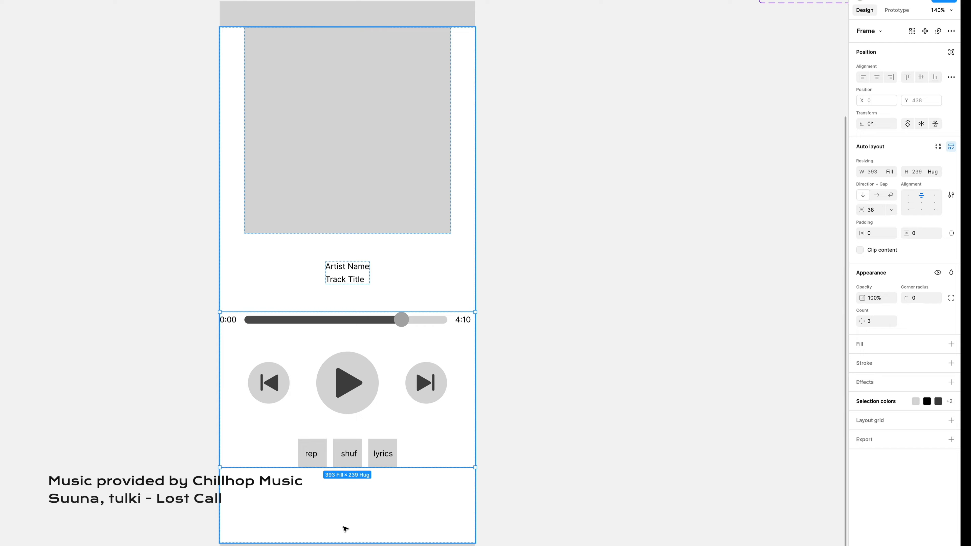
Set the Media Player frame's horizontal padding to 24
left_click(872, 272)
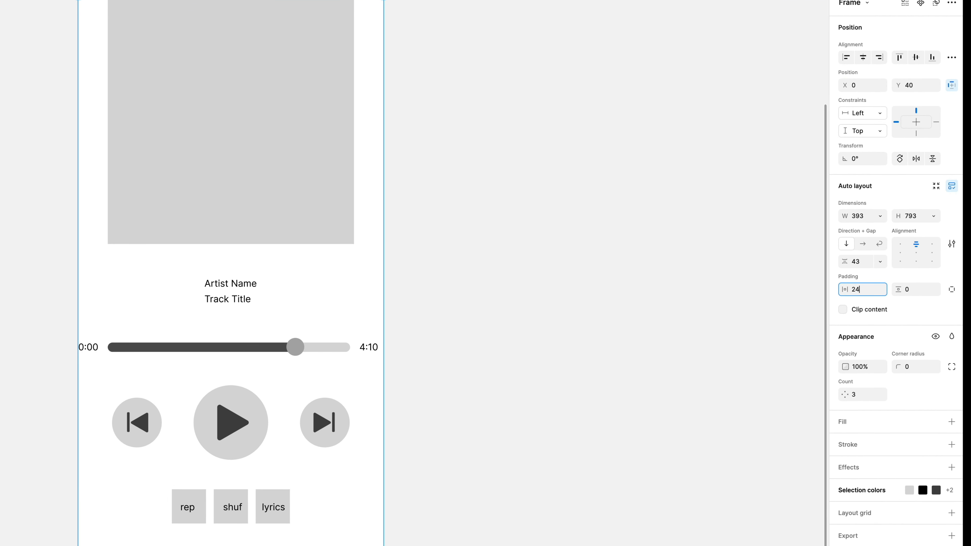
key("Return")
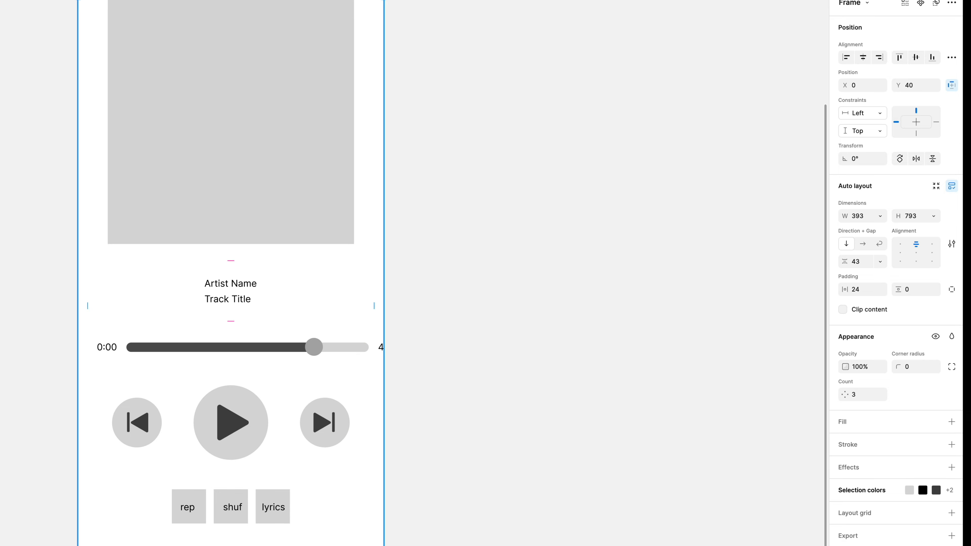
Inspect the width resizing settings of the controls container and the Full playhead instance
left_click(320, 365)
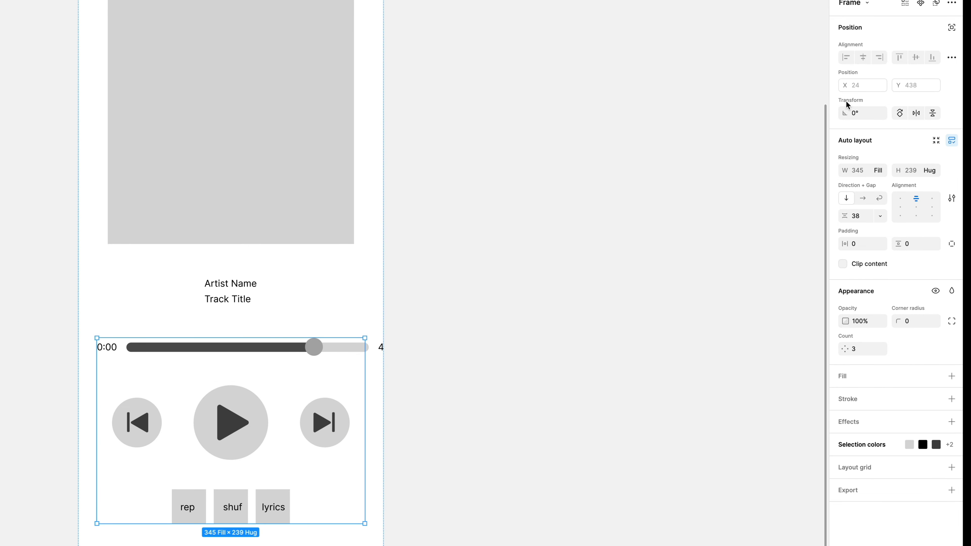
left_click(881, 171)
left_click(881, 174)
left_click(321, 350)
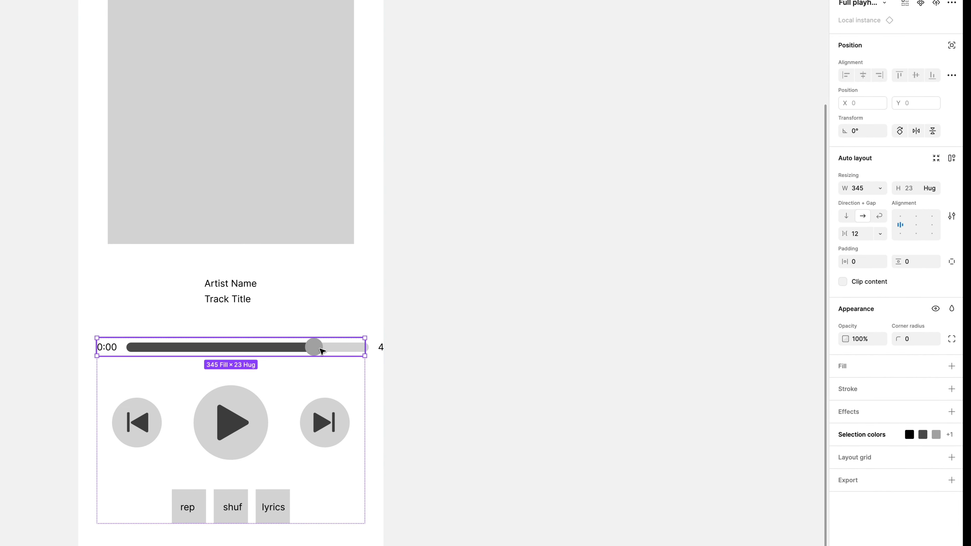
left_click(881, 188)
left_click(885, 187)
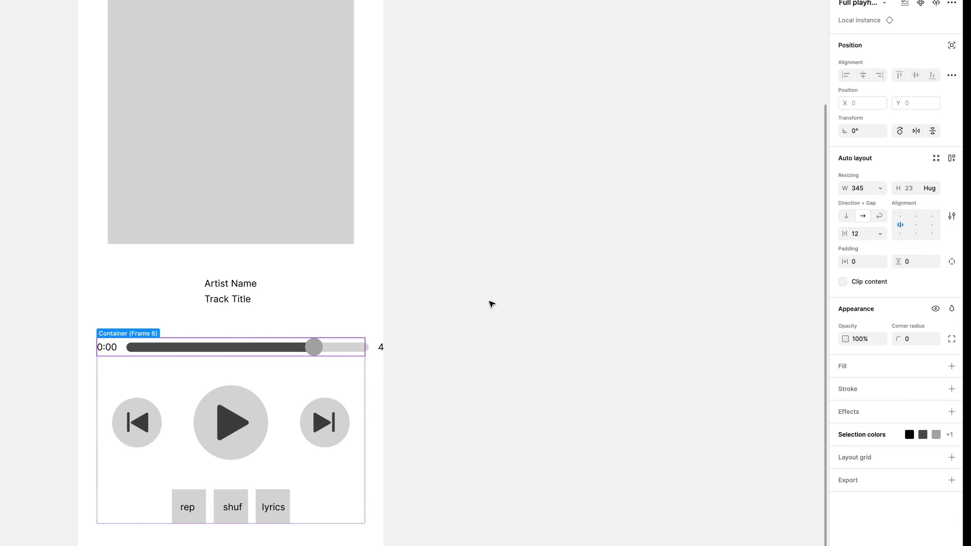
Set the progress bar inside the Full playhead component to fill its container's width
double_click(289, 350)
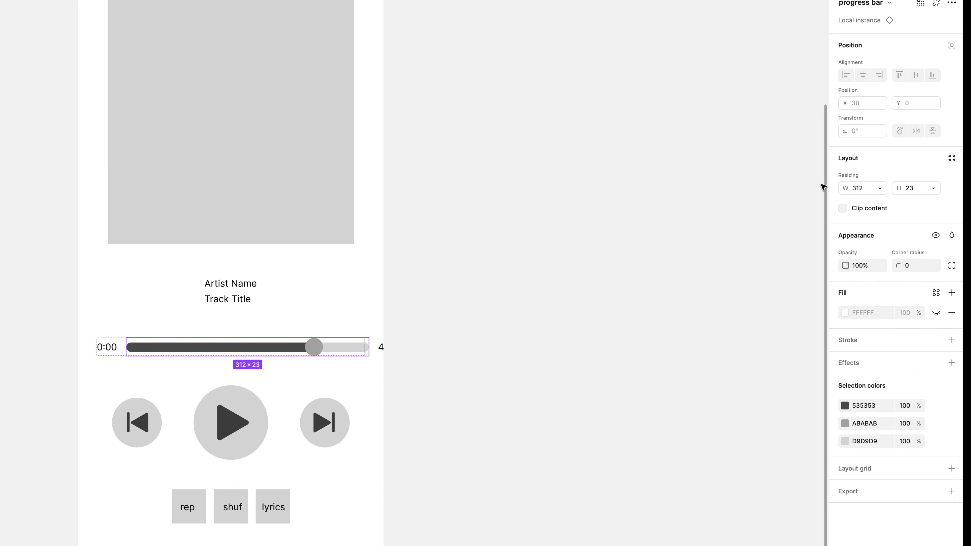
scroll(665, 227, "down", 10)
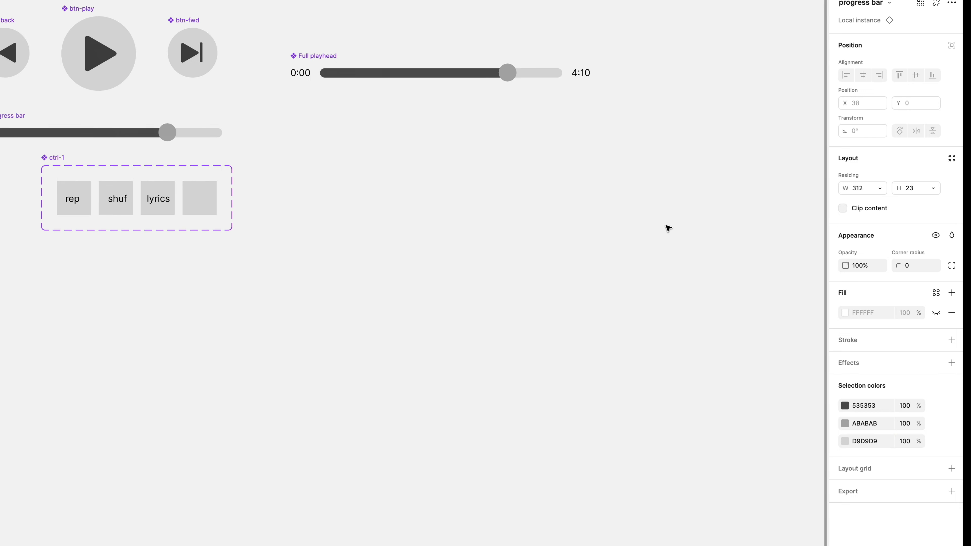
scroll(665, 228, "right", 7)
scroll(666, 228, "left", 3)
left_click(342, 164)
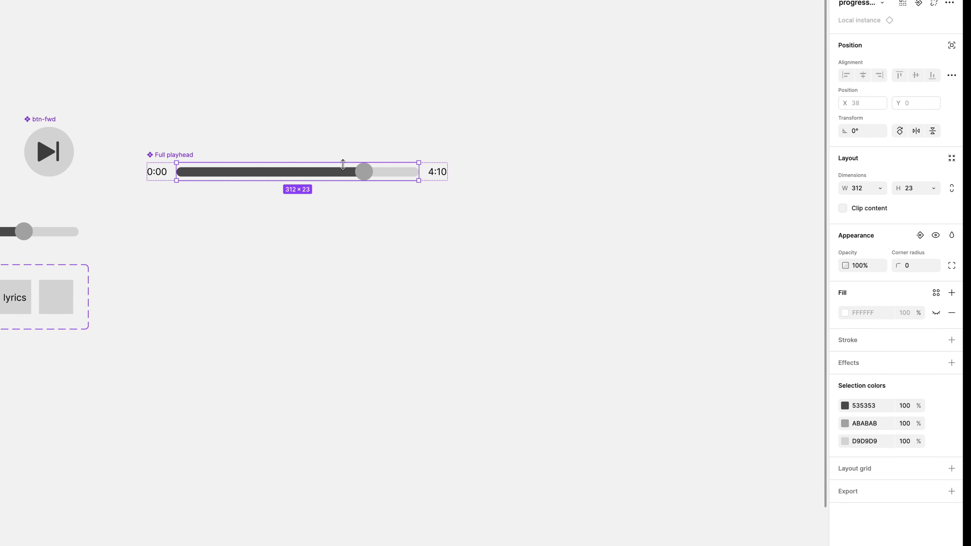
left_click(881, 188)
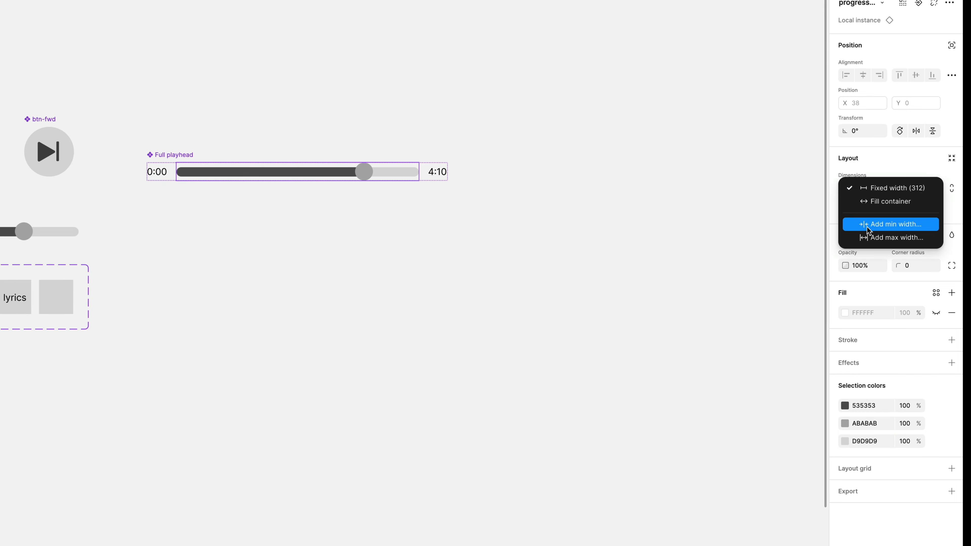
left_click(878, 201)
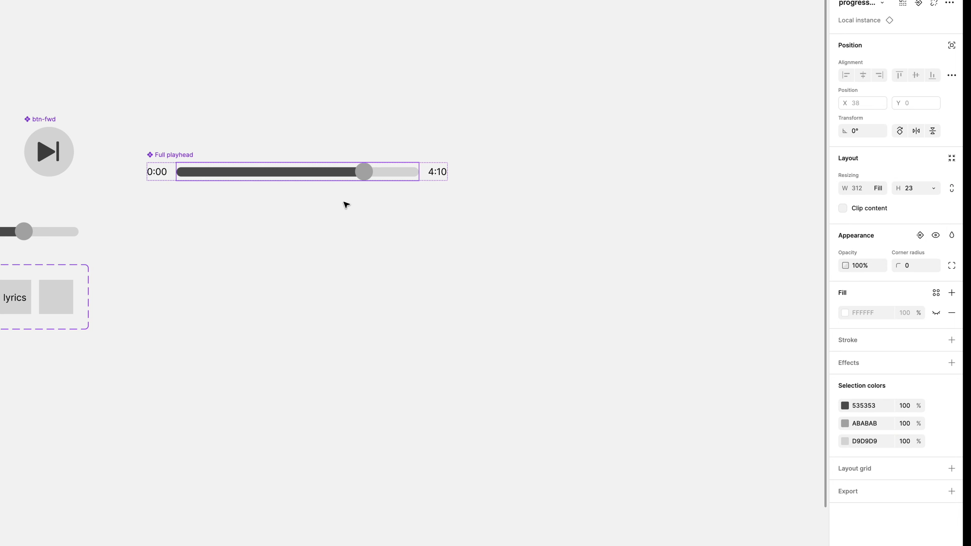
Set the progress bar knob's constraints to Center horizontally and vertically in the progress bar component
scroll(260, 212, "down", 10)
scroll(260, 212, "left", 15)
scroll(430, 314, "right", 3)
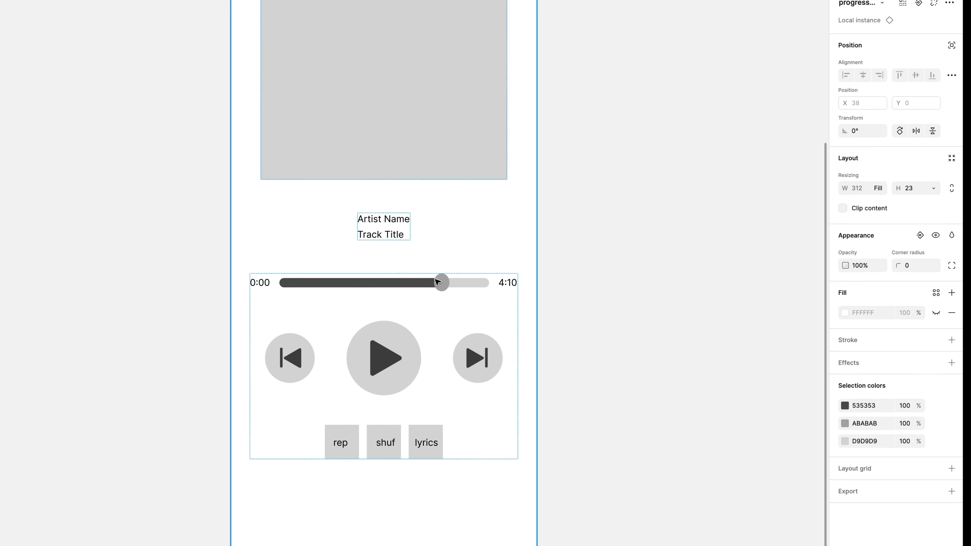
double_click(328, 296)
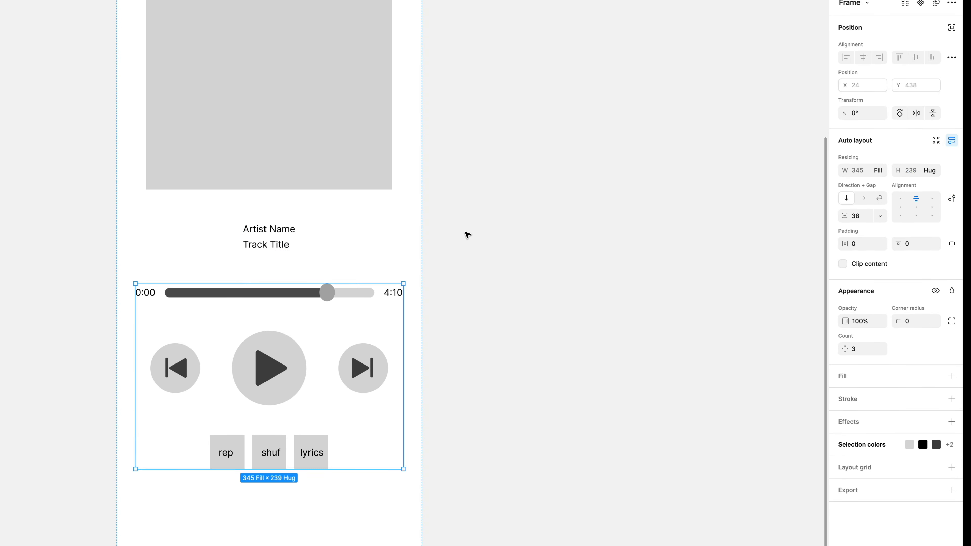
scroll(468, 231, "up", 10)
scroll(237, 384, "right", 8)
scroll(236, 384, "up", 2)
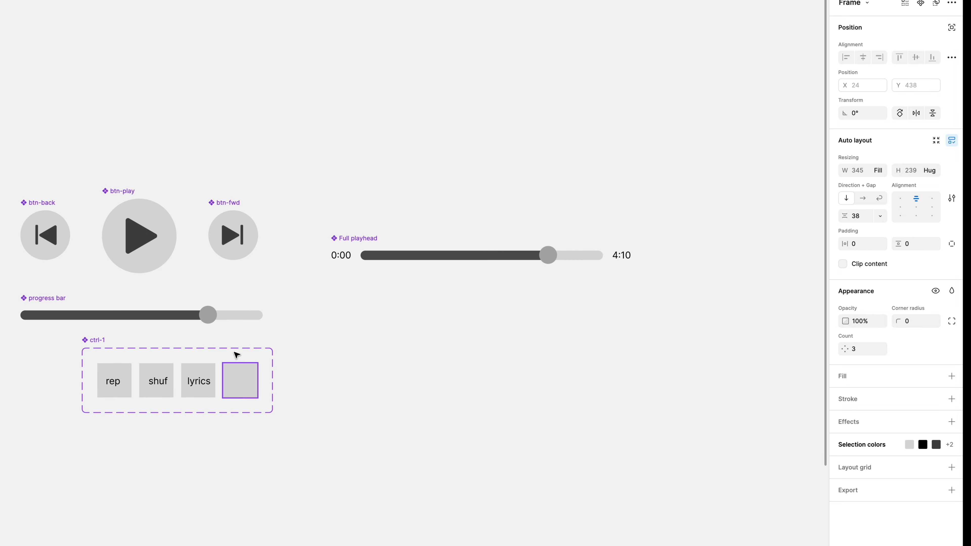
double_click(207, 314)
scroll(290, 298, "up", 3)
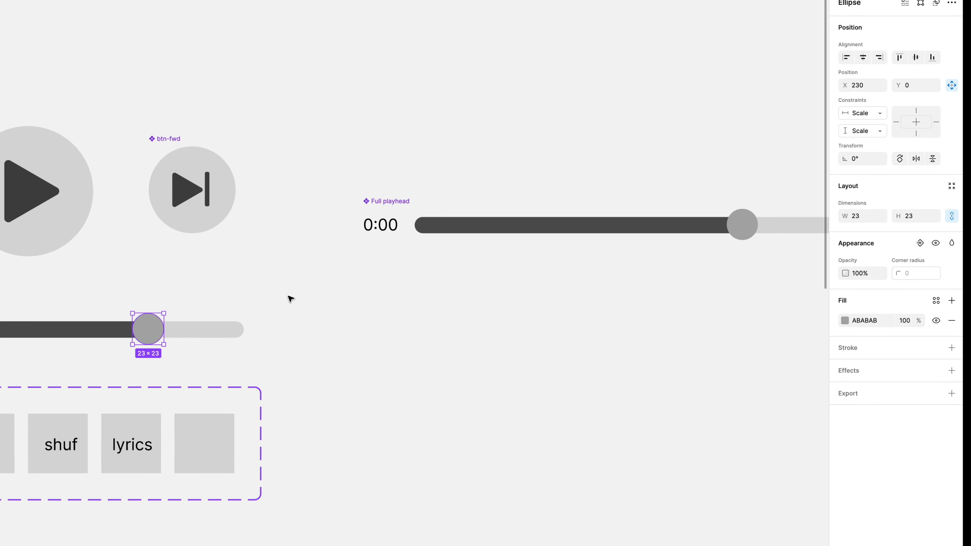
scroll(288, 297, "left", 9)
scroll(288, 297, "down", 5)
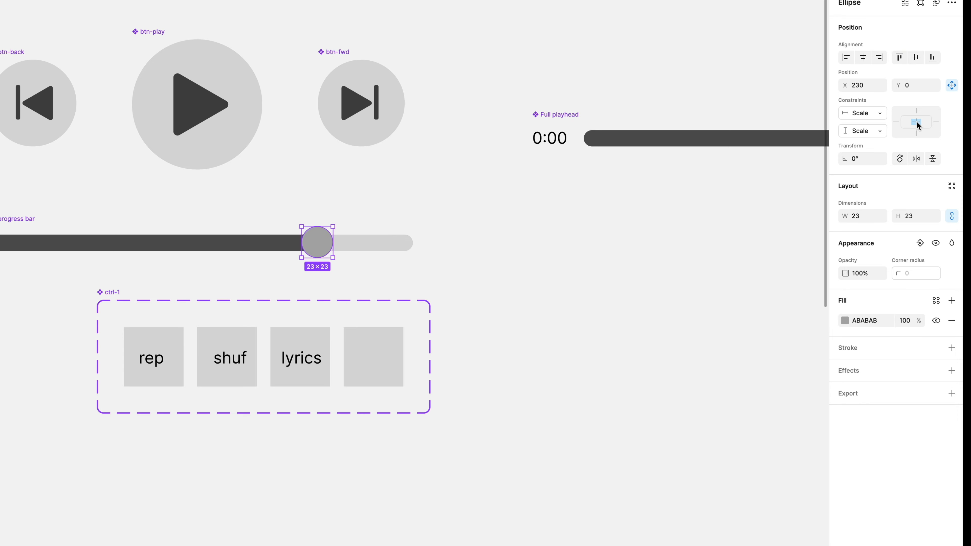
scroll(483, 284, "down", 5)
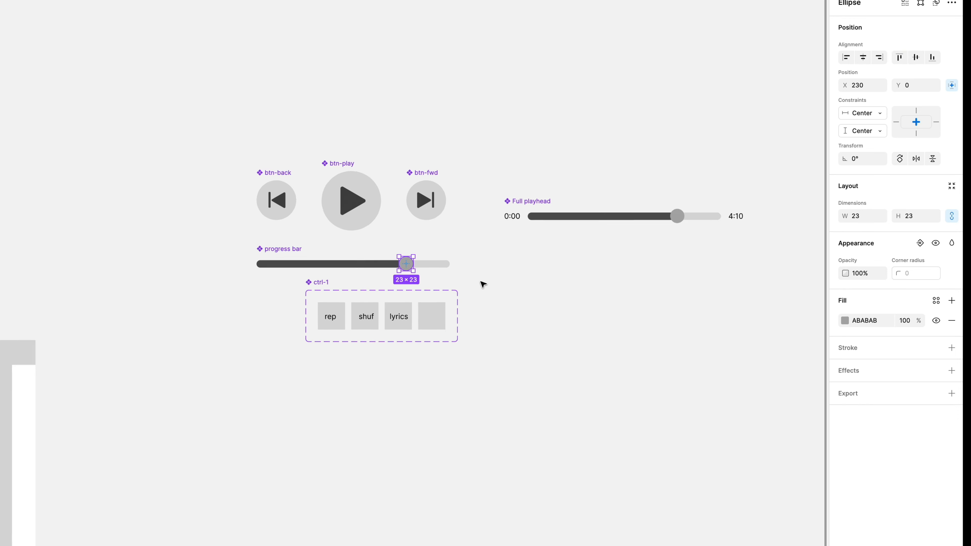
Nudge the progress bar knob left and shorten the dark fill bar to about 165 px to meet it
scroll(483, 284, "down", 5)
scroll(484, 284, "left", 2)
scroll(89, 378, "up", 1)
scroll(89, 378, "right", 1)
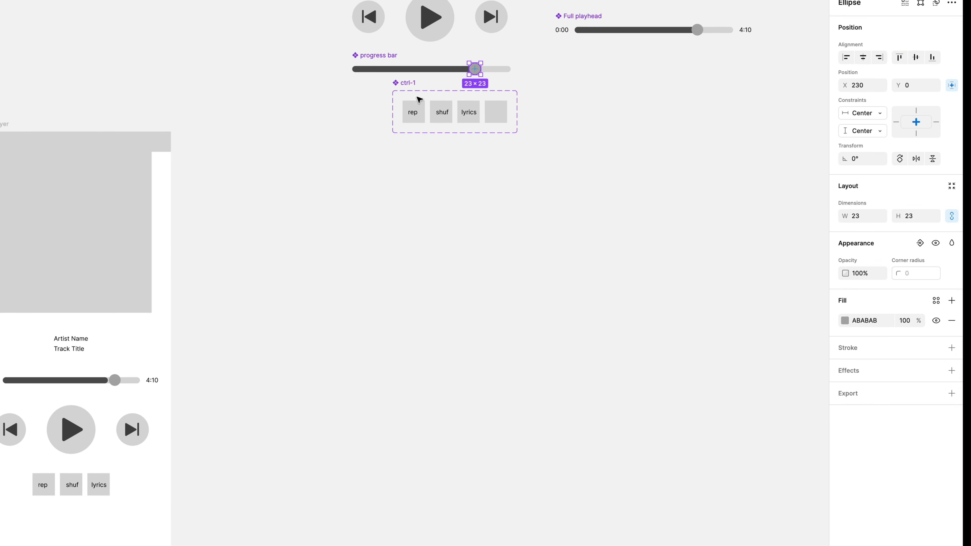
left_click(434, 72)
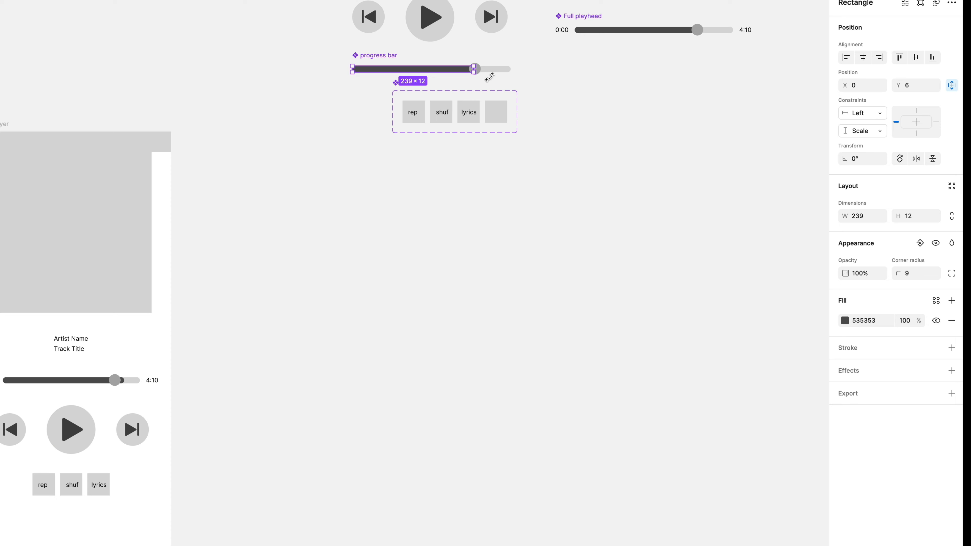
left_click(507, 84)
left_click(479, 71)
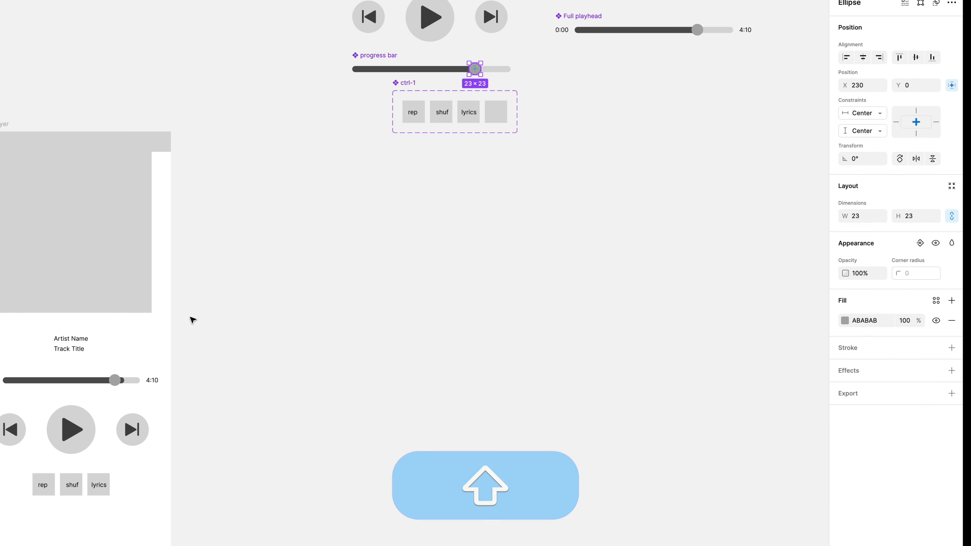
key("shift+Right")
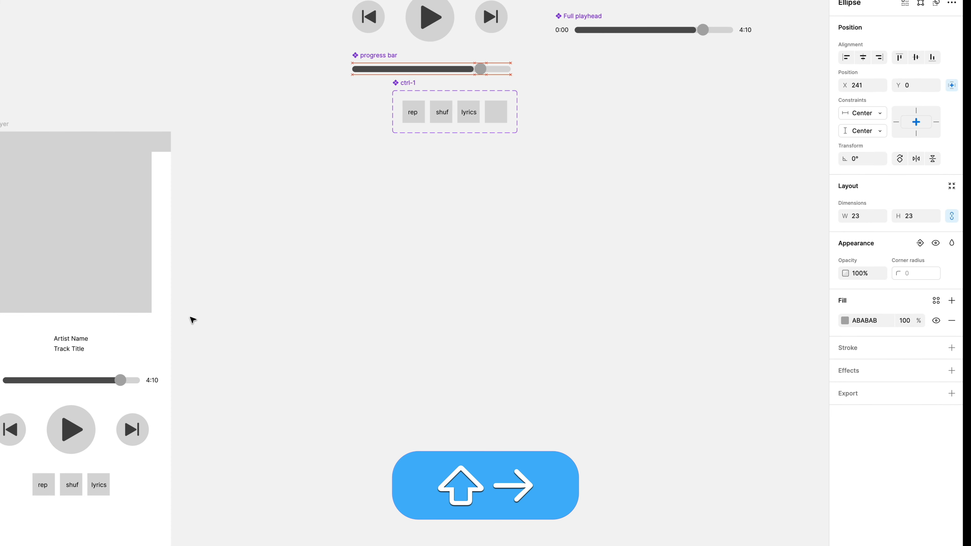
key("shift+Left")
key("shift+Left")
key("shift+Left")
key("shift+Left")
key("shift+Left")
key("shift+Left")
key("shift+Left")
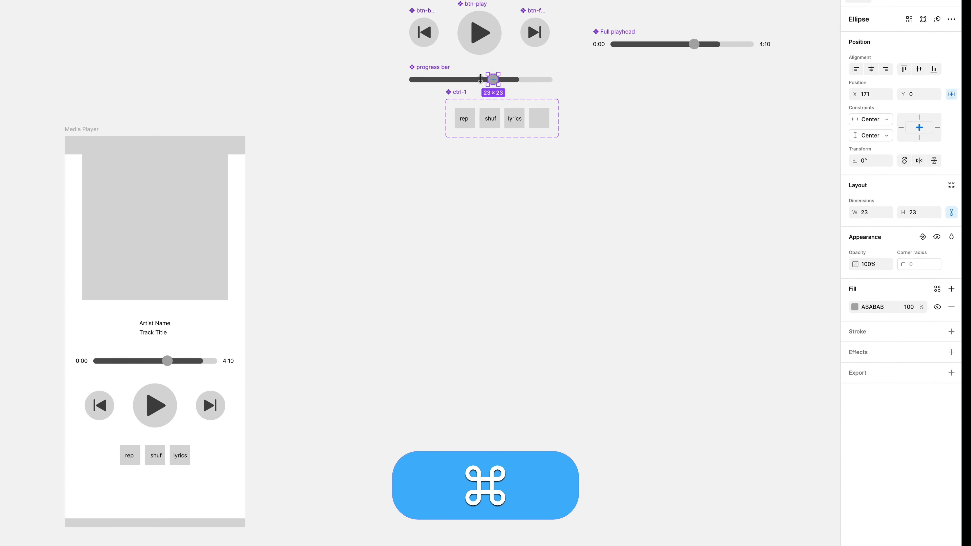
left_click(482, 73, "super")
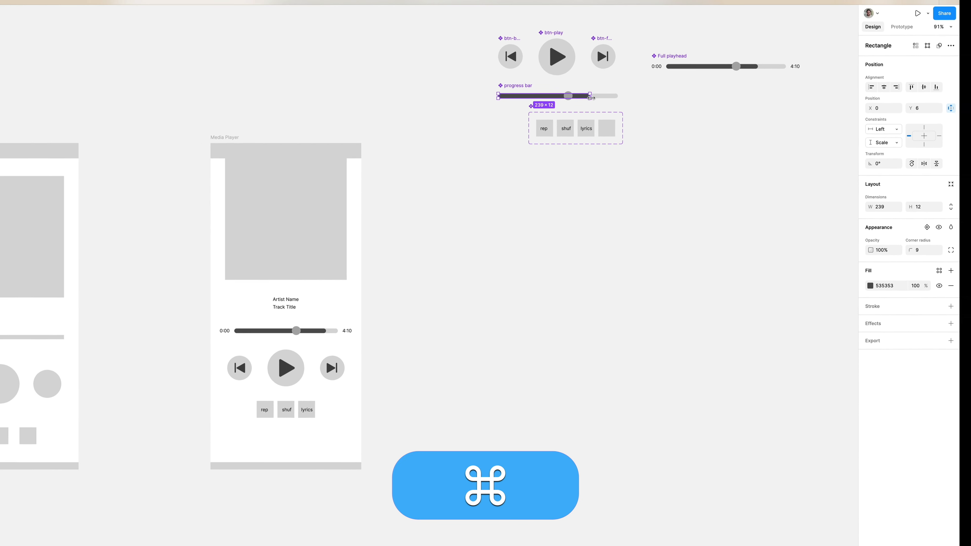
left_click_drag(591, 98, 608, 109)
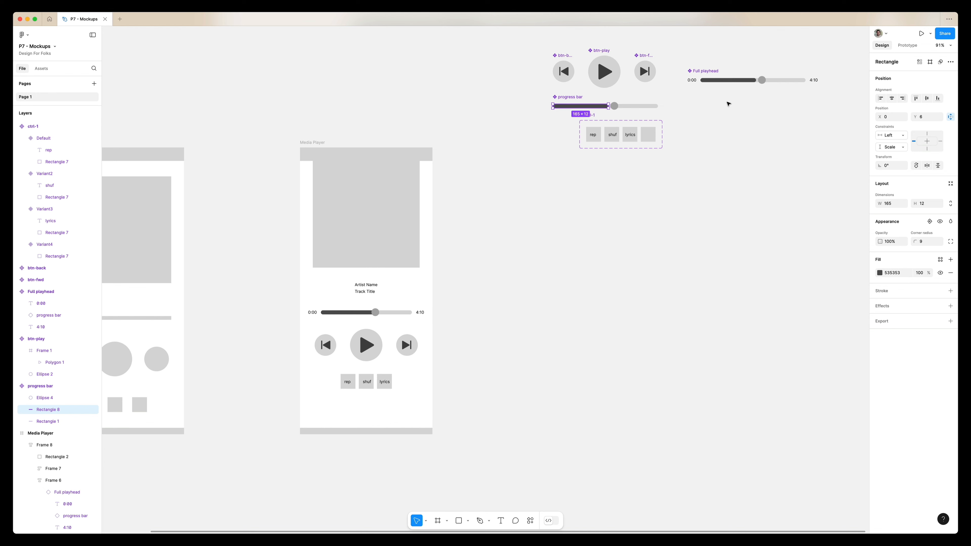
Move the Full playhead main component below the ctrl-1 component
left_click(728, 103)
double_click(365, 314)
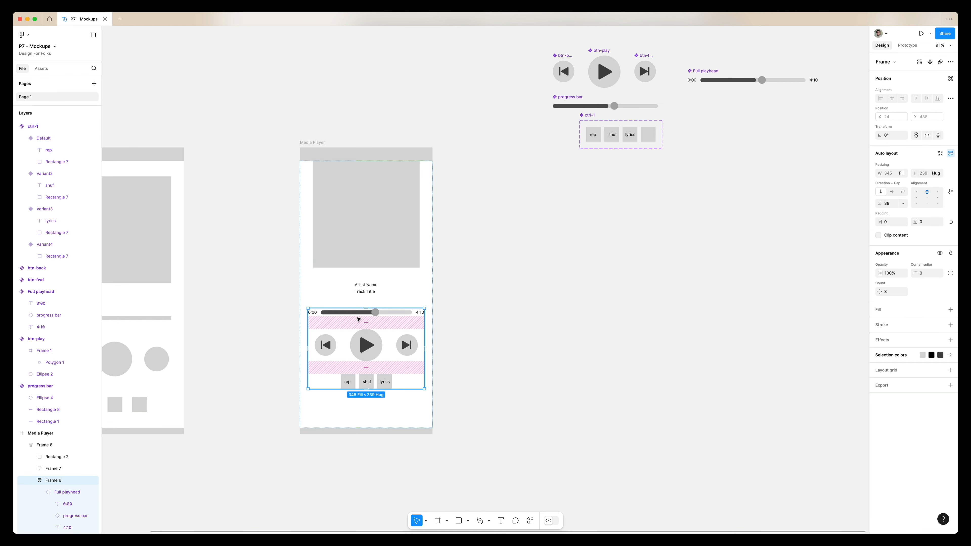
left_click(357, 315)
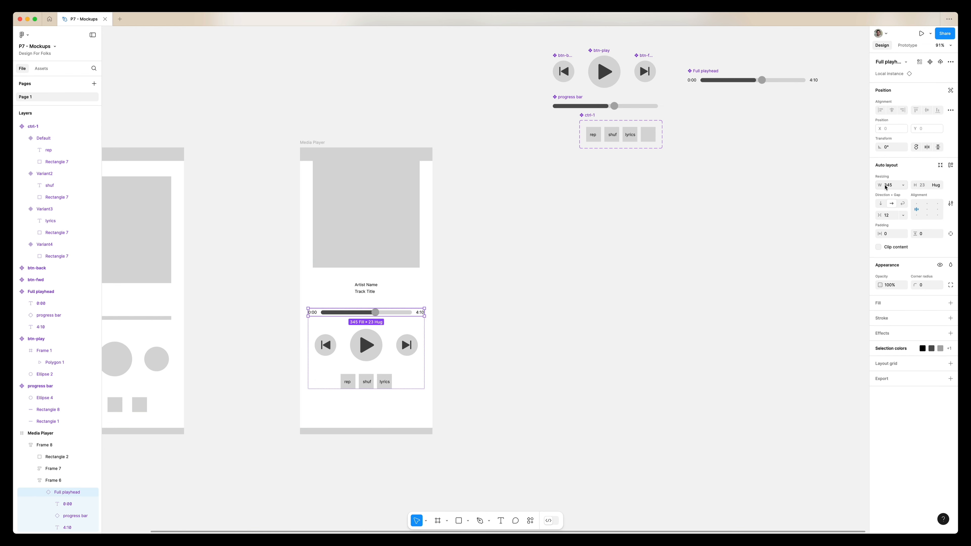
left_click_drag(705, 72, 576, 165)
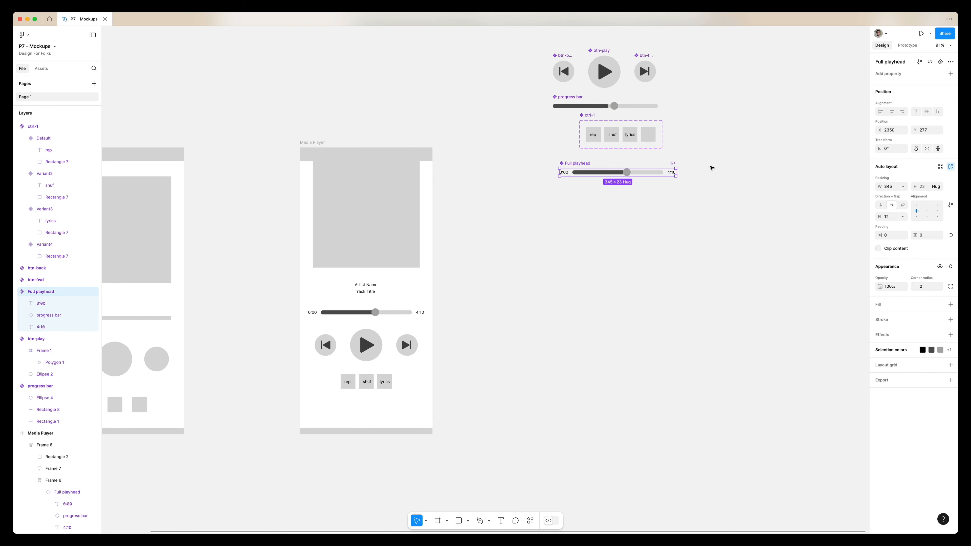
left_click(712, 167)
Wrap all the components in a section named Components and move it up
scroll(709, 161, "down", 5)
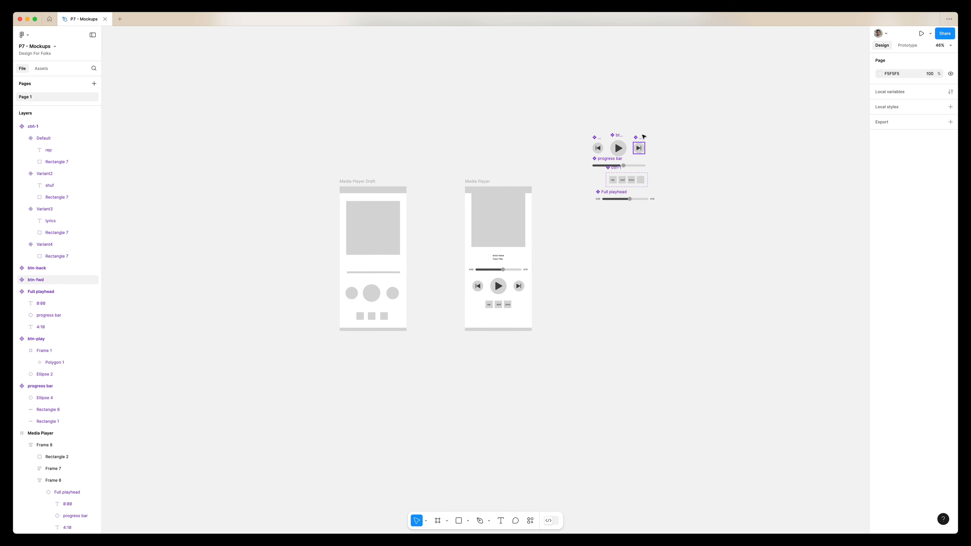
key("shift+s")
left_click_drag(573, 102, 791, 228)
double_click(585, 97)
type("Components")
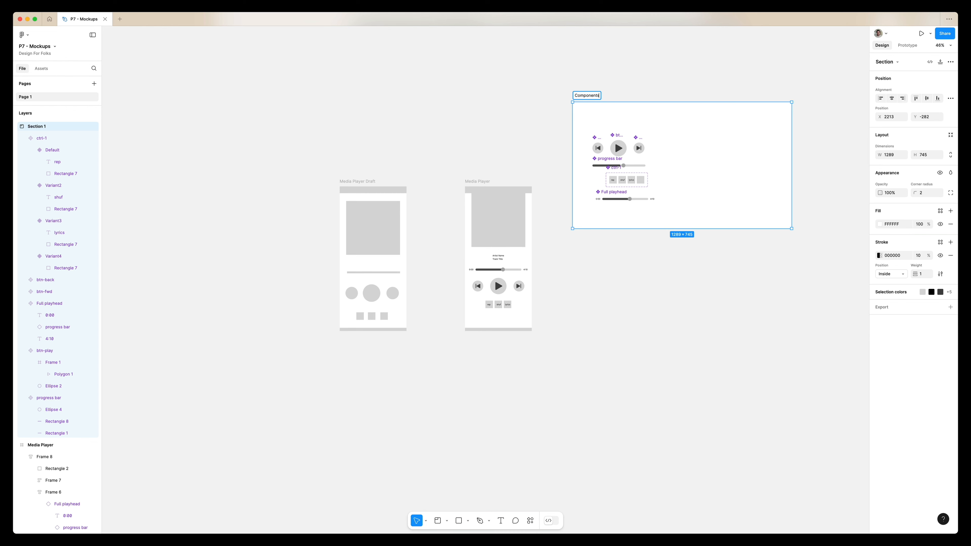
key("Return")
left_click_drag(587, 95, 598, 43)
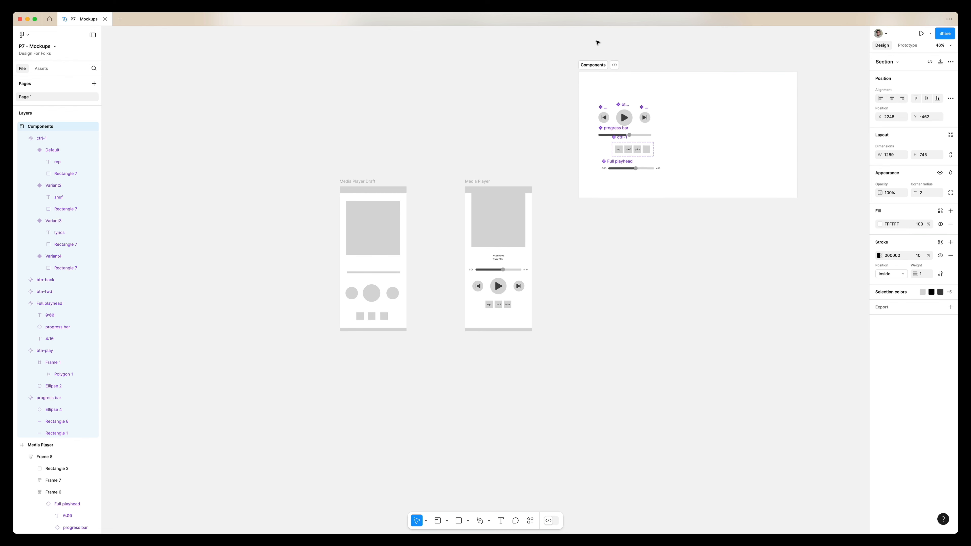
Set the Media Player frame's vertical padding to 24*2, matching double the horizontal padding
scroll(496, 214, "up", 5)
left_click(504, 200)
scroll(827, 329, "right", 3)
left_click(889, 252)
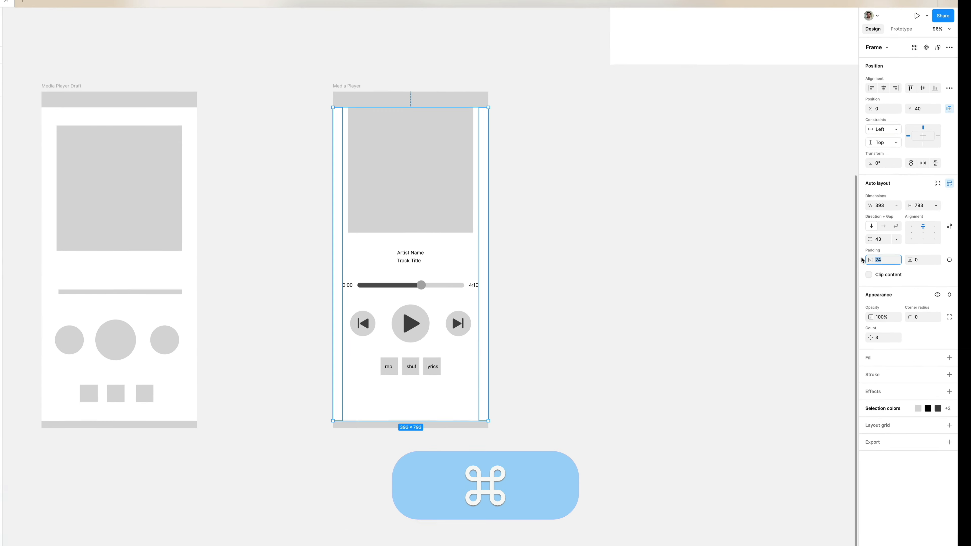
key("super+c")
left_click(896, 291)
key("super+v")
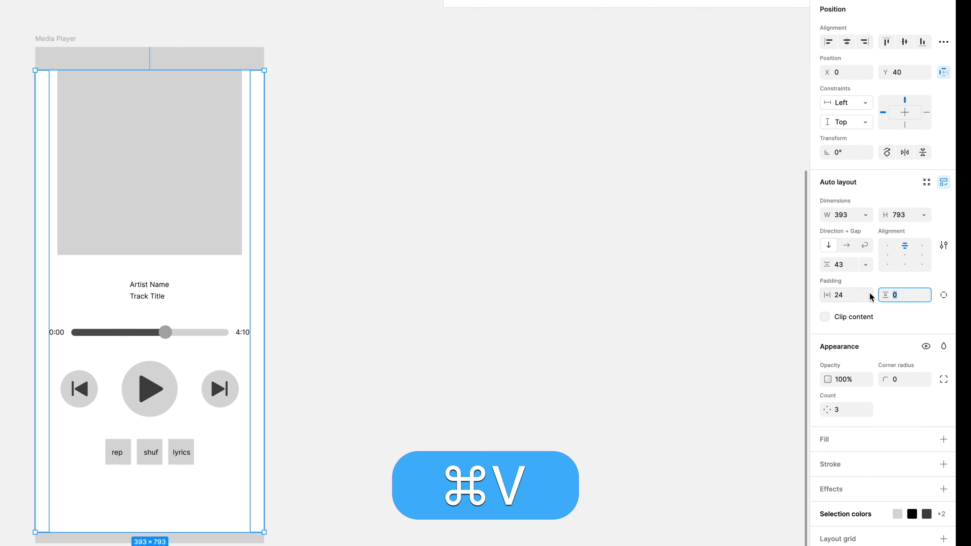
type("*2")
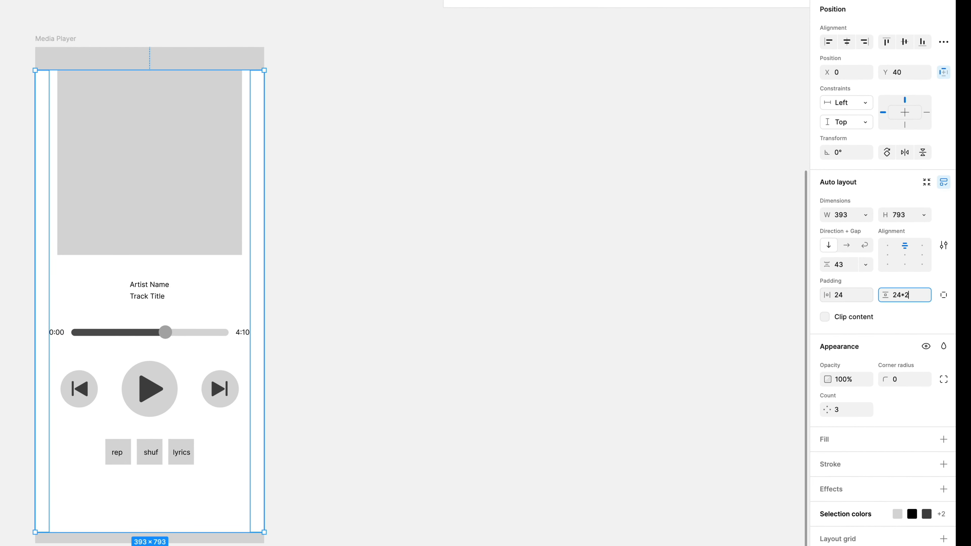
key("Return")
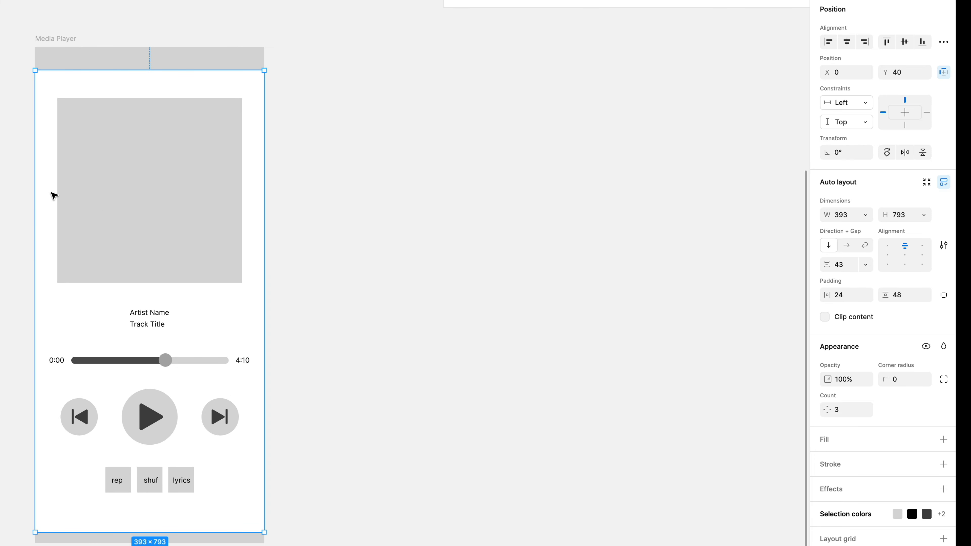
scroll(52, 287, "left", 2)
scroll(51, 287, "down", 2)
scroll(52, 287, "up", 3)
scroll(55, 290, "up", 3)
scroll(40, 349, "right", 4)
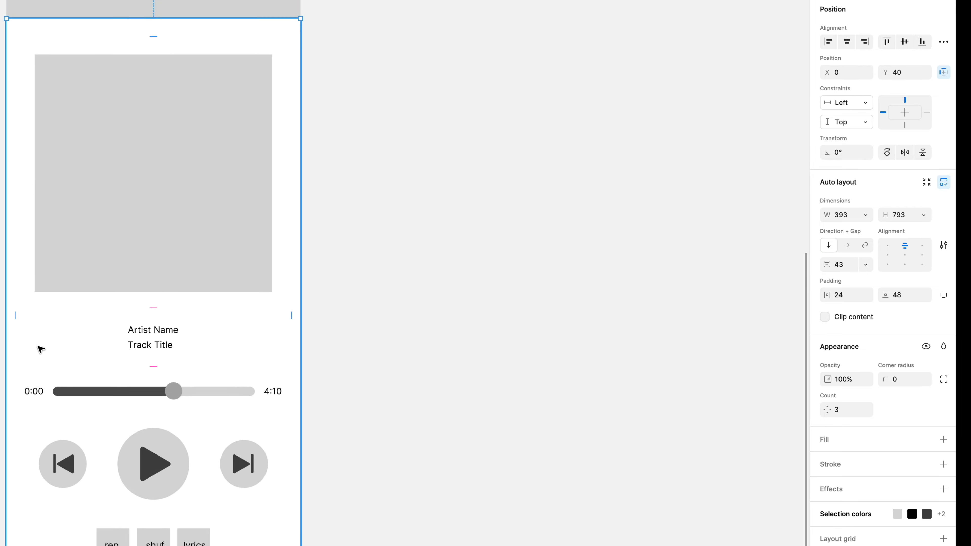
scroll(120, 412, "down", 3)
key("Escape")
scroll(104, 271, "up", 3)
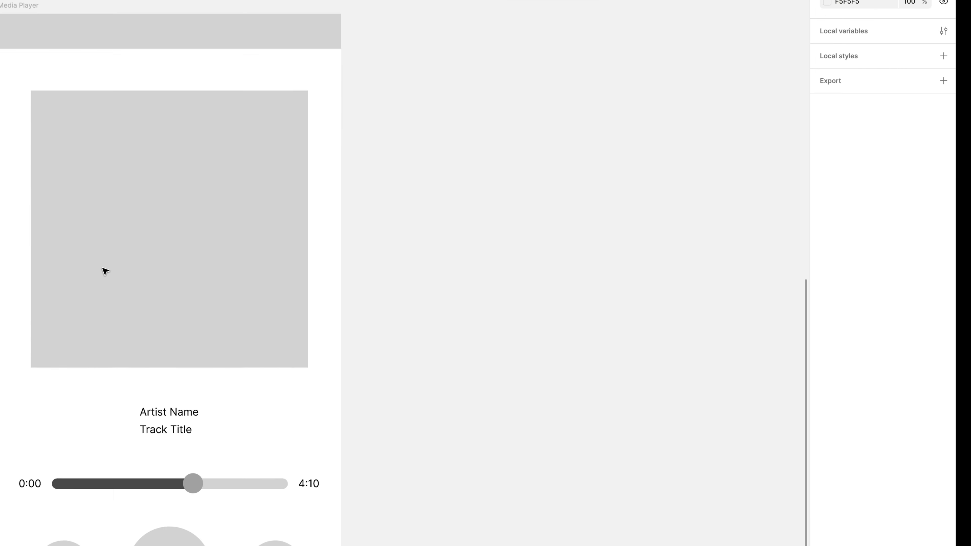
scroll(104, 271, "down", 3)
scroll(104, 271, "right", 2)
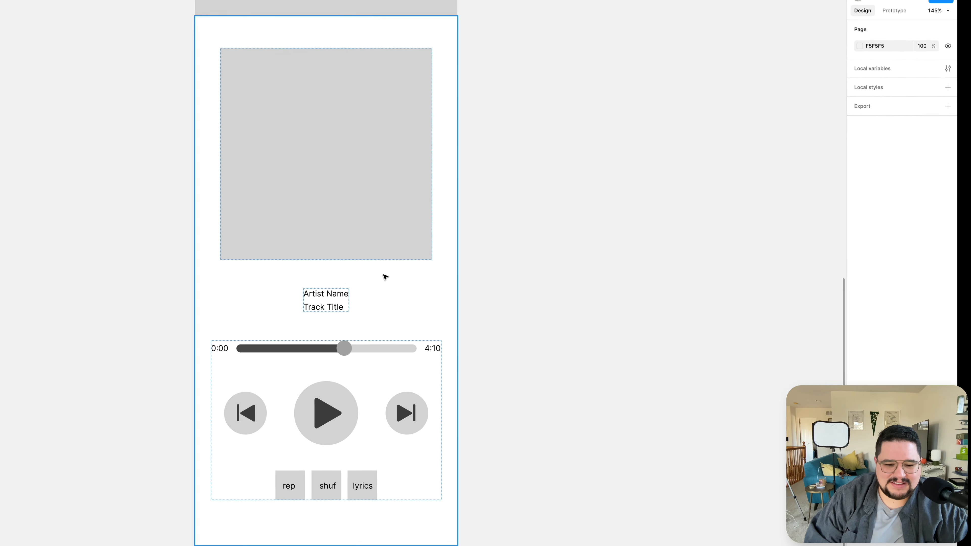
scroll(138, 305, "up", 3)
scroll(421, 265, "down", 1)
scroll(421, 265, "left", 1)
Set the Artist Name and Track Title frame's width to fill its container
left_click(423, 275, "super")
scroll(423, 278, "down", 5)
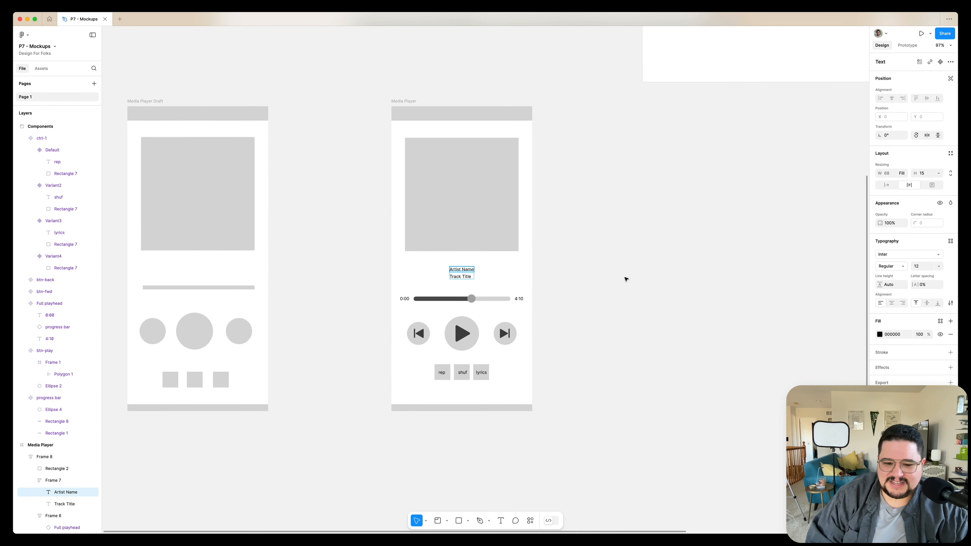
left_click(494, 263)
double_click(455, 276)
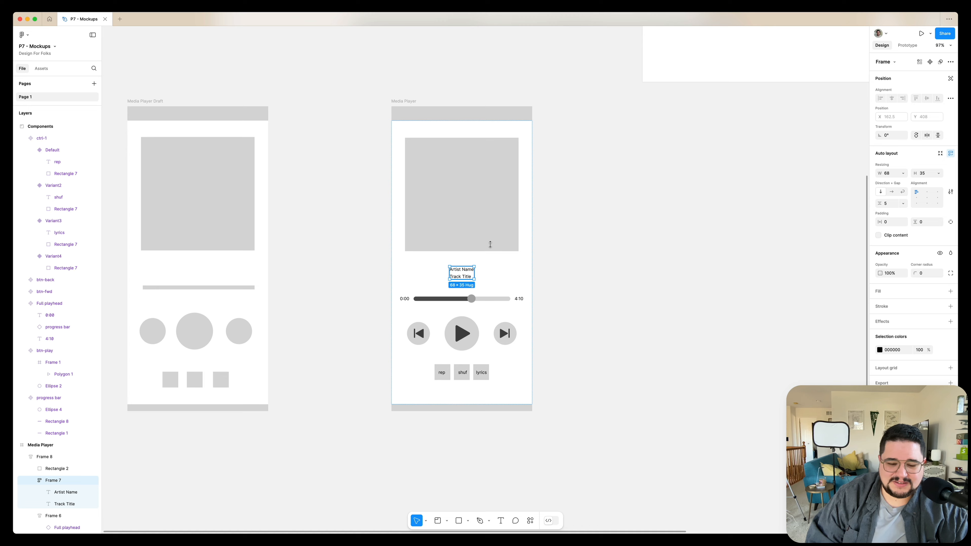
left_click(902, 173)
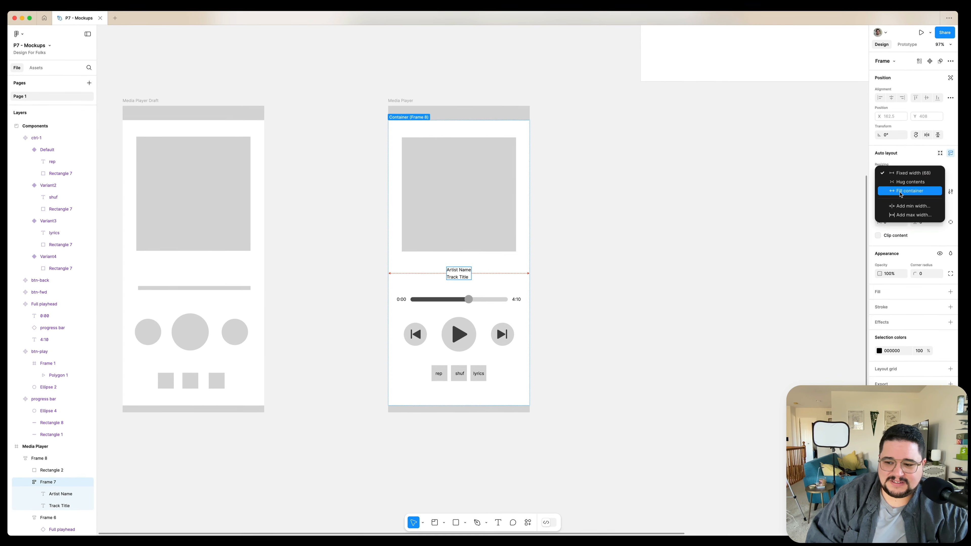
left_click(898, 190)
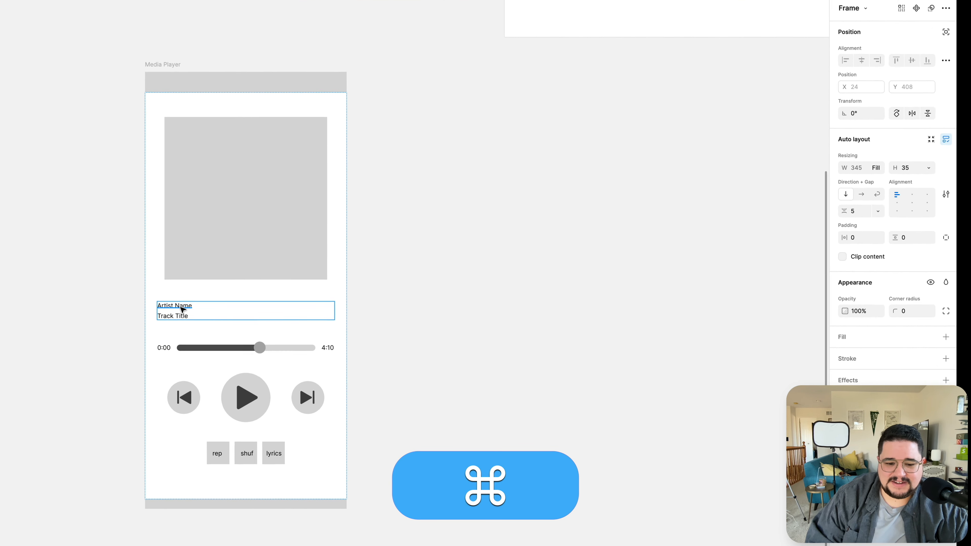
Resize the album art square proportionally to 345 × 345 so it spans the frame's content width
left_click(362, 278, "super")
left_click(162, 253, "super")
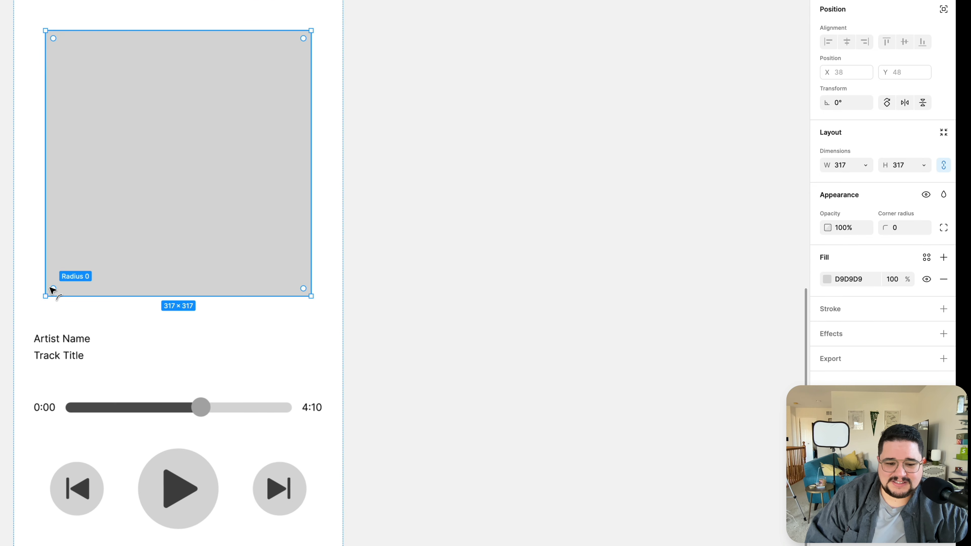
key("alt+shift")
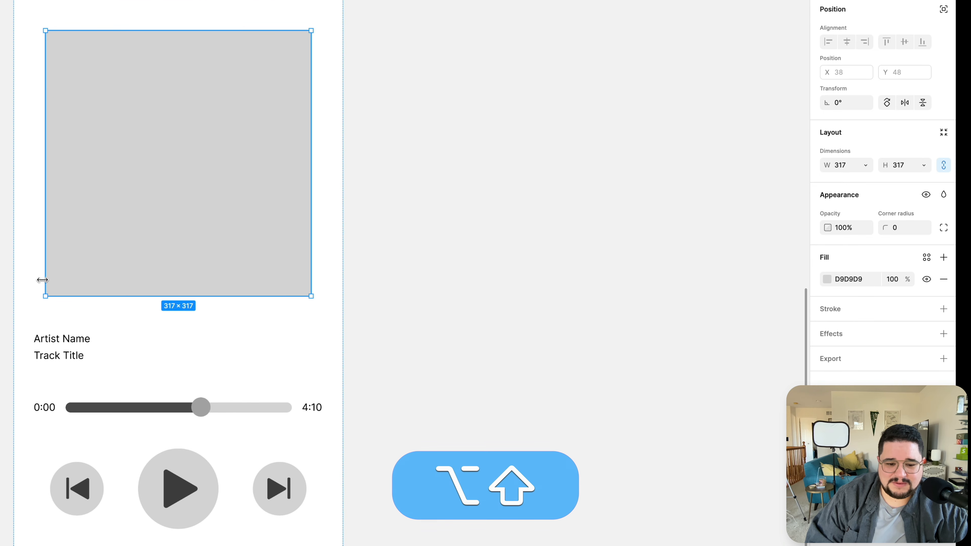
left_click_drag(41, 298, 35, 306)
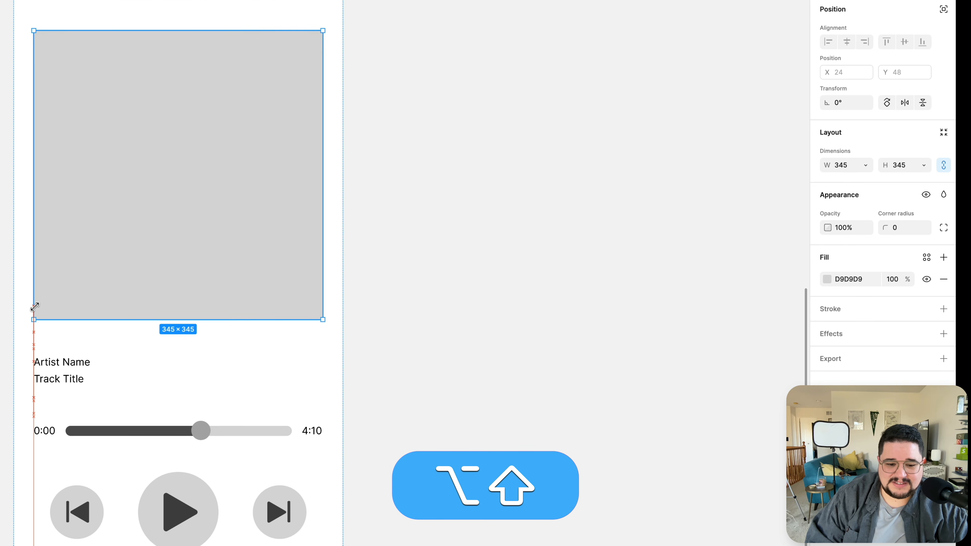
left_click(3, 183)
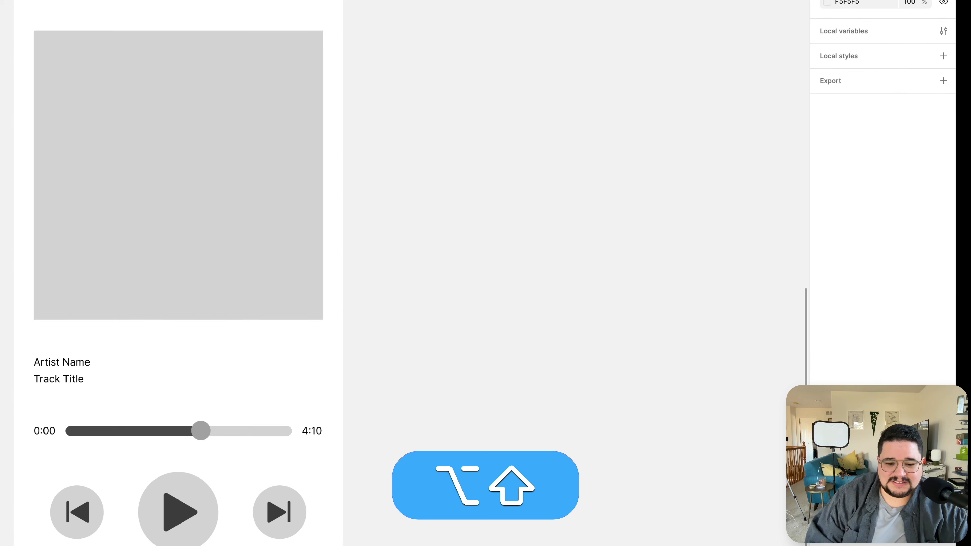
Set the Artist Name text's font size to 17
left_click(57, 362, "super")
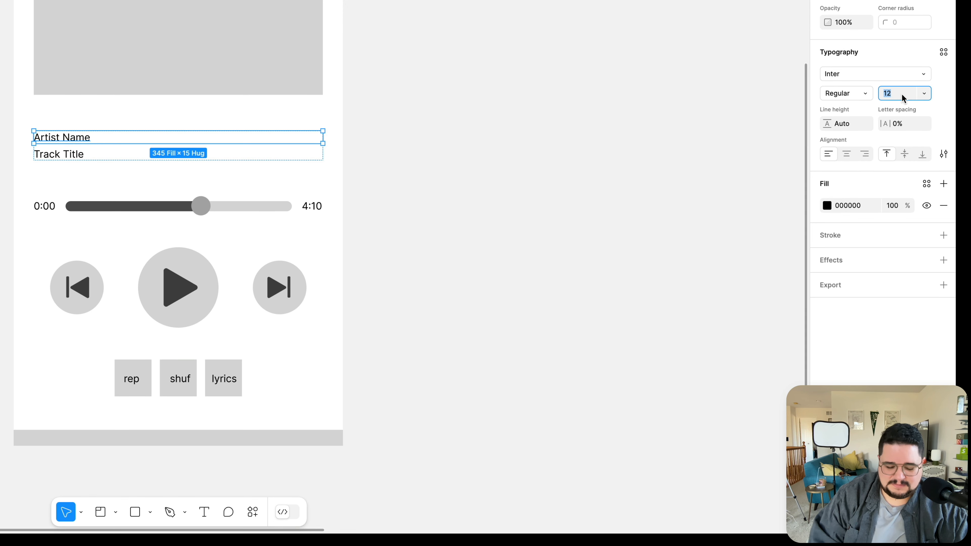
type("12")
key("Return")
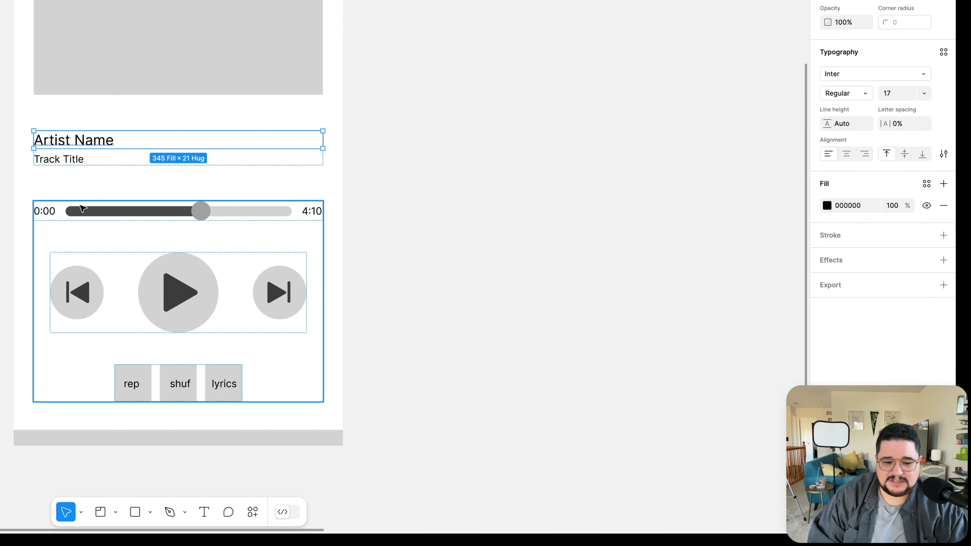
Enlarge the Track Title text to size 24 and set its weight to Bold
left_click(78, 161)
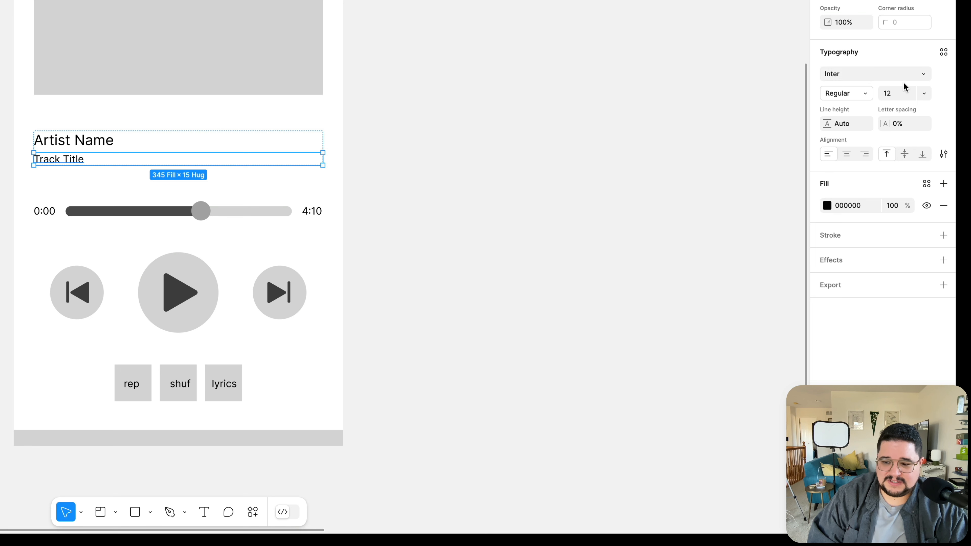
type("17")
key("Return")
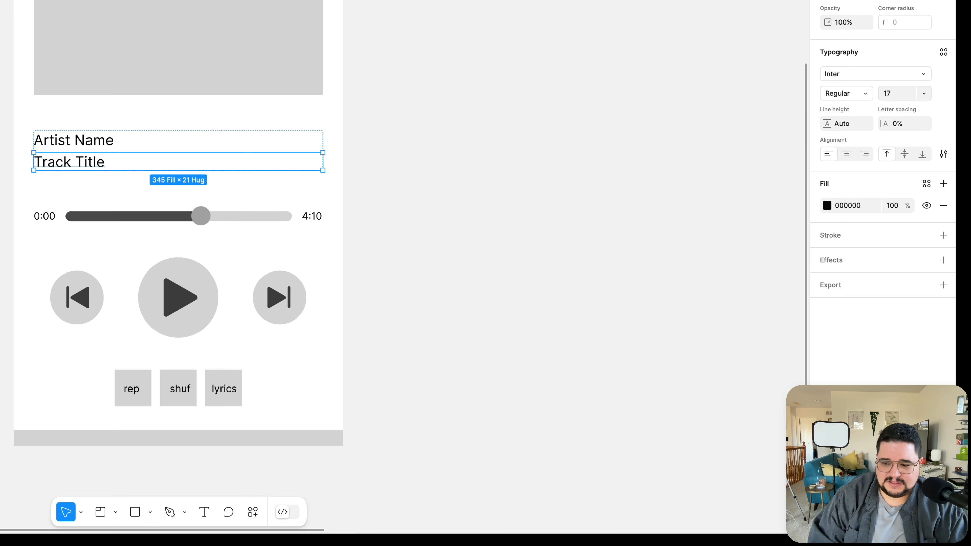
key("Up")
key("Up")
key("Up")
key("Up")
key("Up")
key("Up")
key("Up")
key("Up")
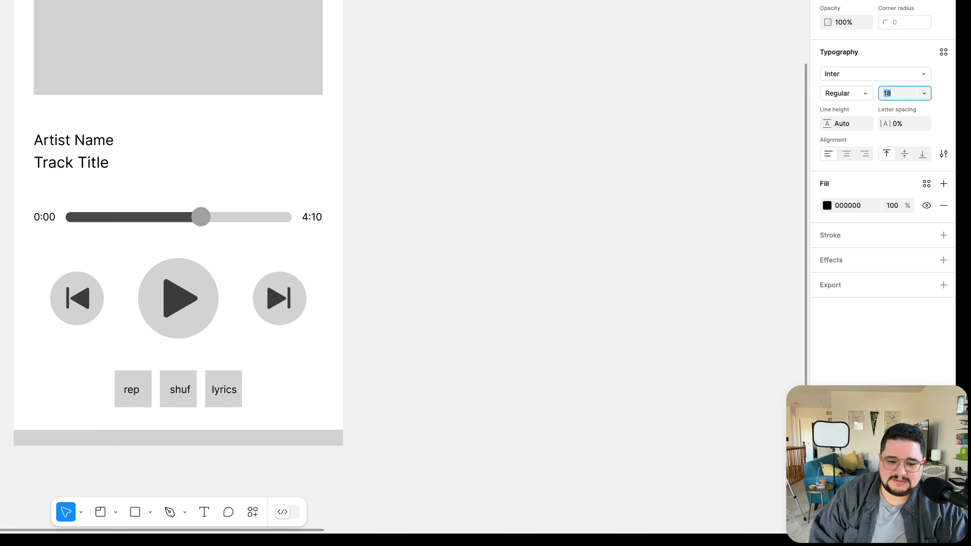
key("Up")
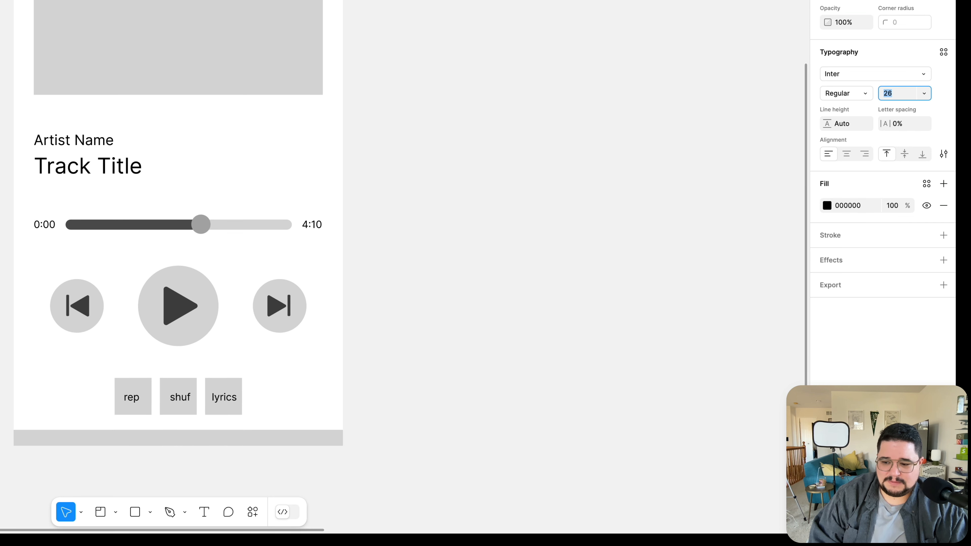
key("Down")
key("Down")
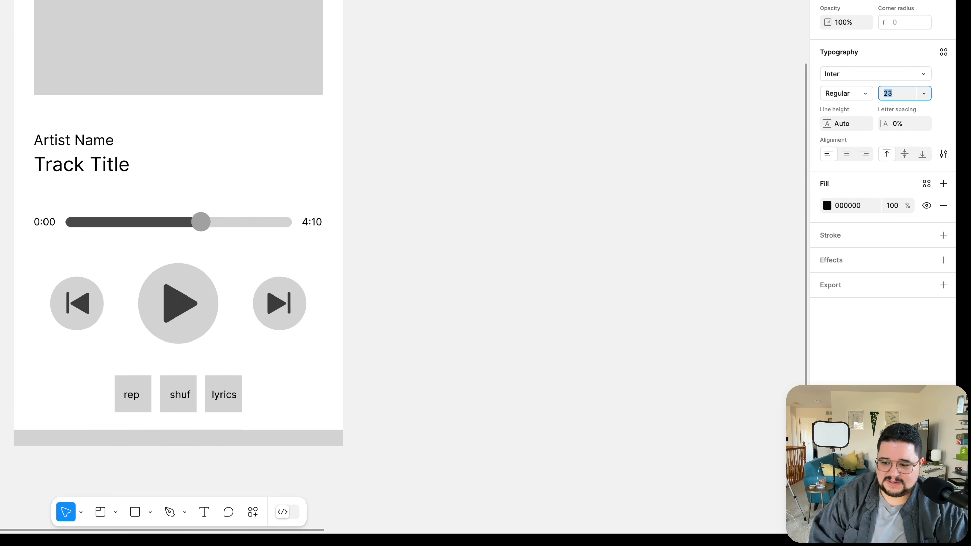
left_click(844, 99)
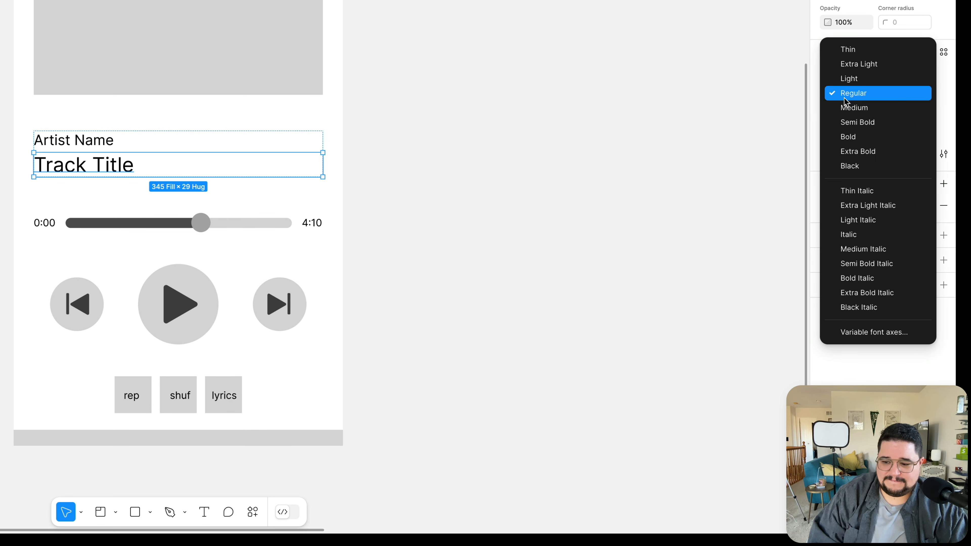
left_click(849, 138)
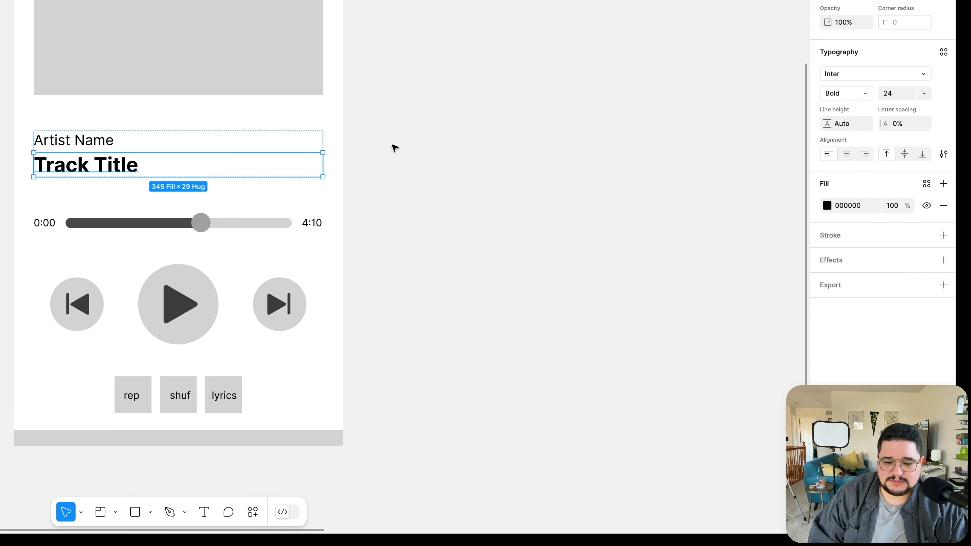
Set the Media Player frame's vertical gap between items to Auto
left_click(180, 152)
left_click(455, 110)
scroll(227, 137, "down", 3)
scroll(228, 137, "left", 1)
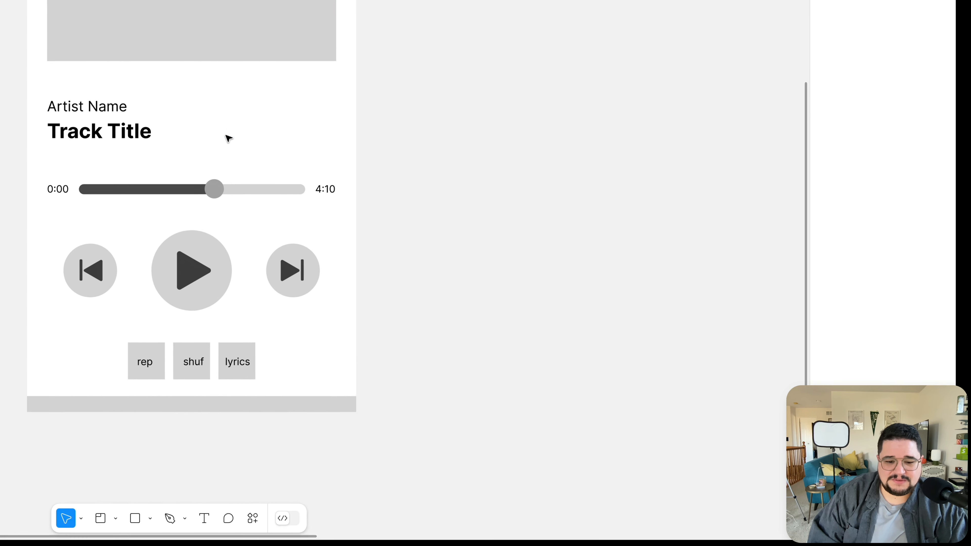
scroll(172, 189, "up", 5)
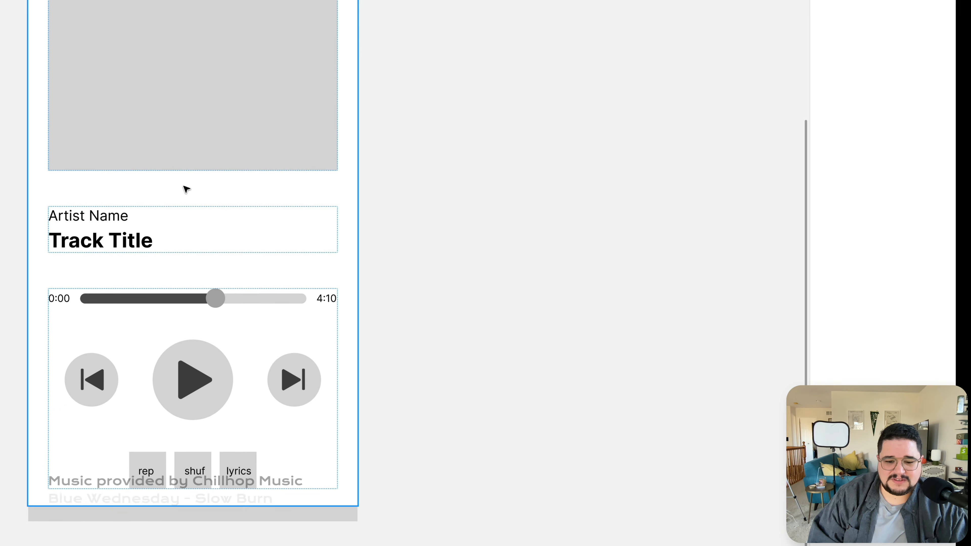
left_click(186, 205)
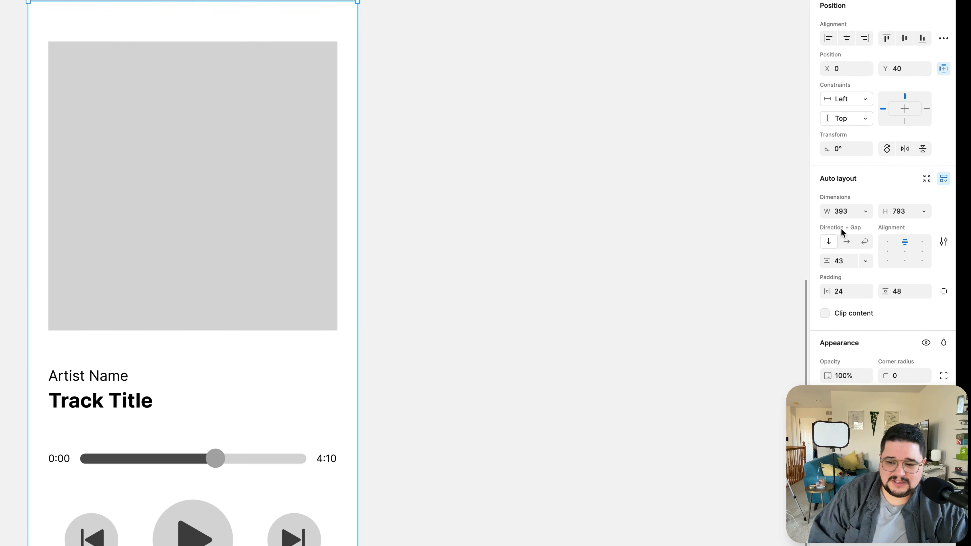
left_click_drag(838, 264, 848, 264)
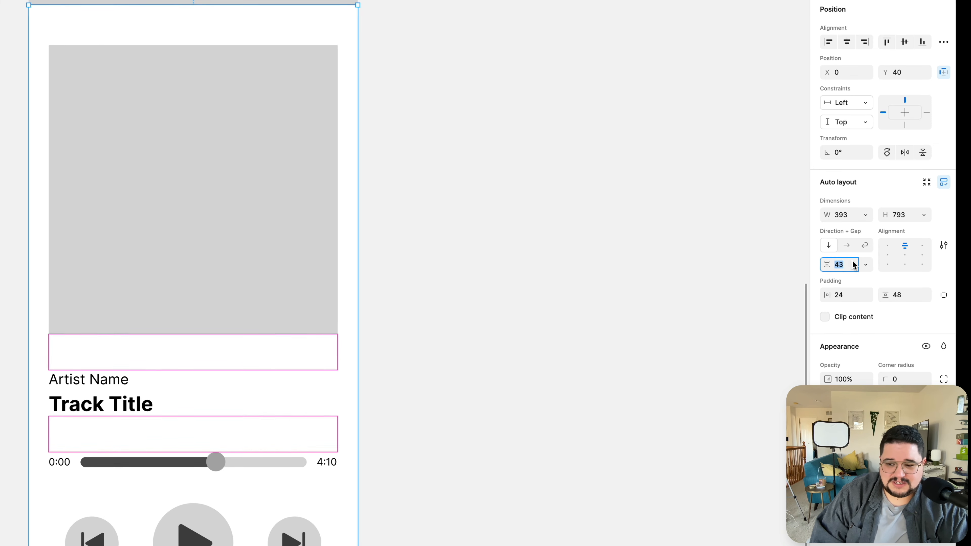
left_click(866, 265)
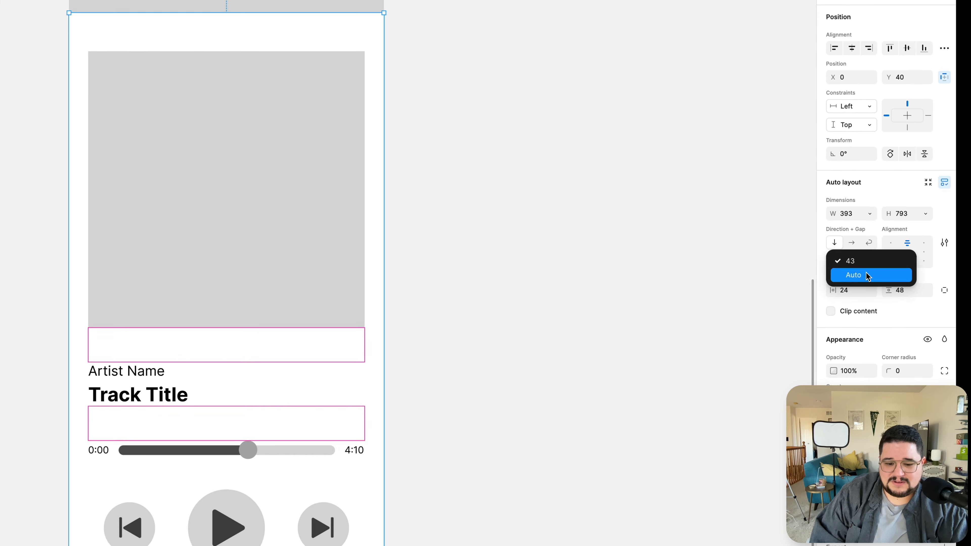
left_click(867, 275)
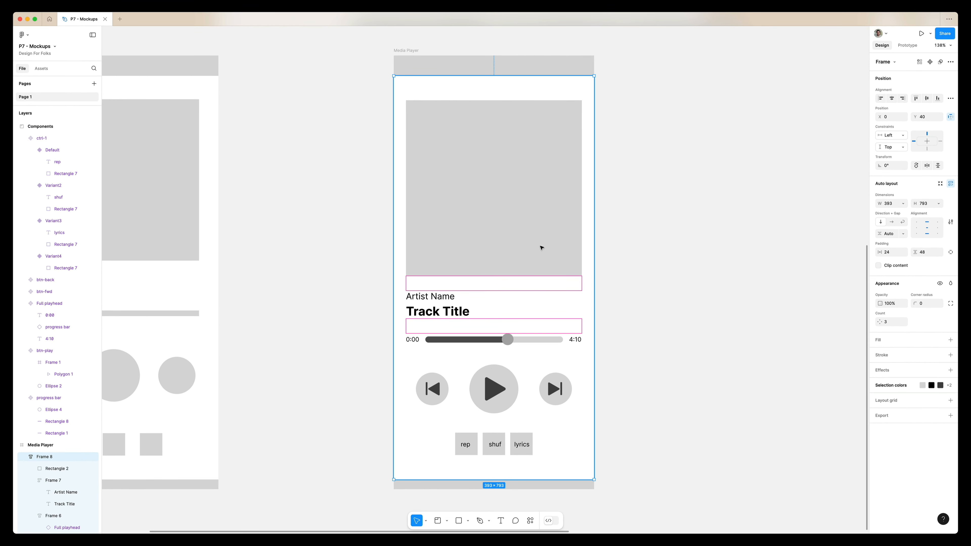
Try setting the controls frame's height to fill the container and aligning its contents, then undo both changes
left_click(656, 210)
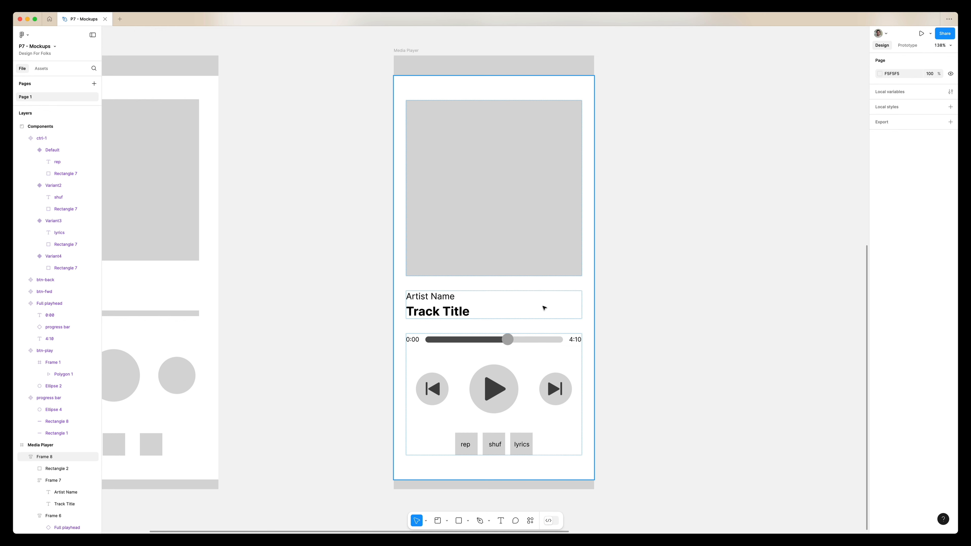
double_click(539, 373)
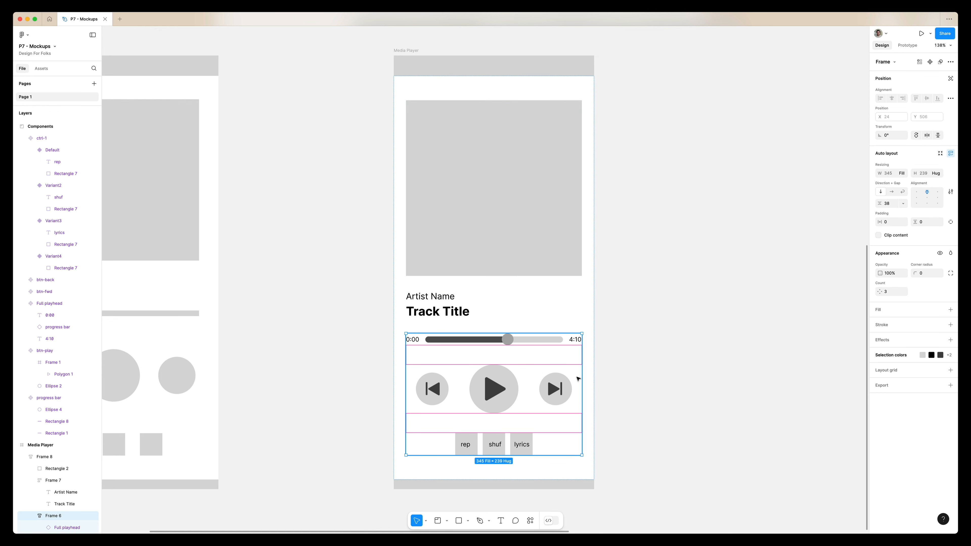
left_click(938, 173)
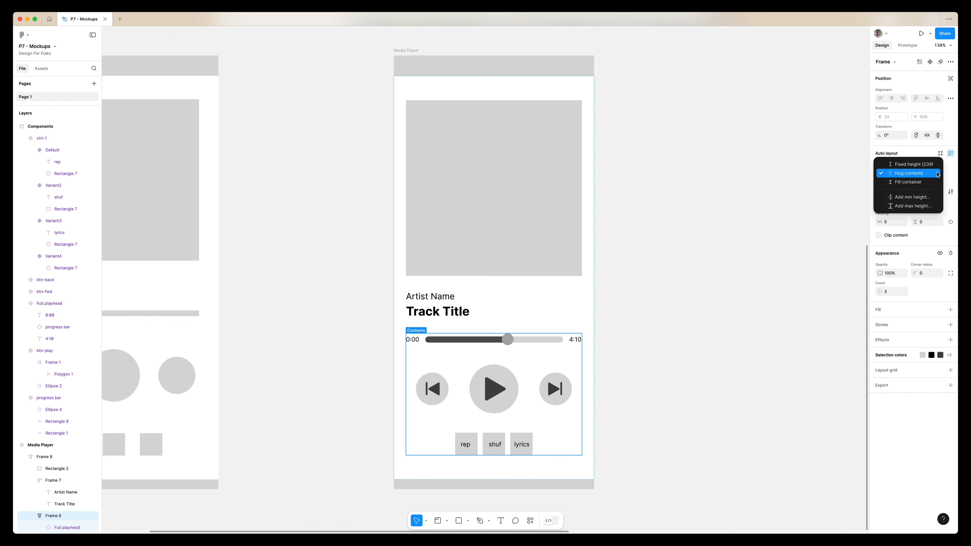
left_click(935, 182)
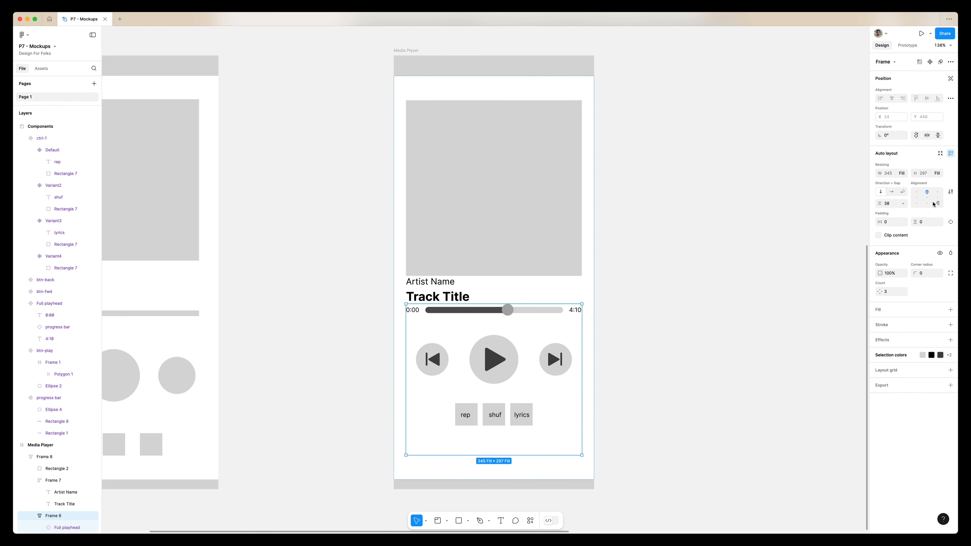
left_click(927, 204)
key("super+z")
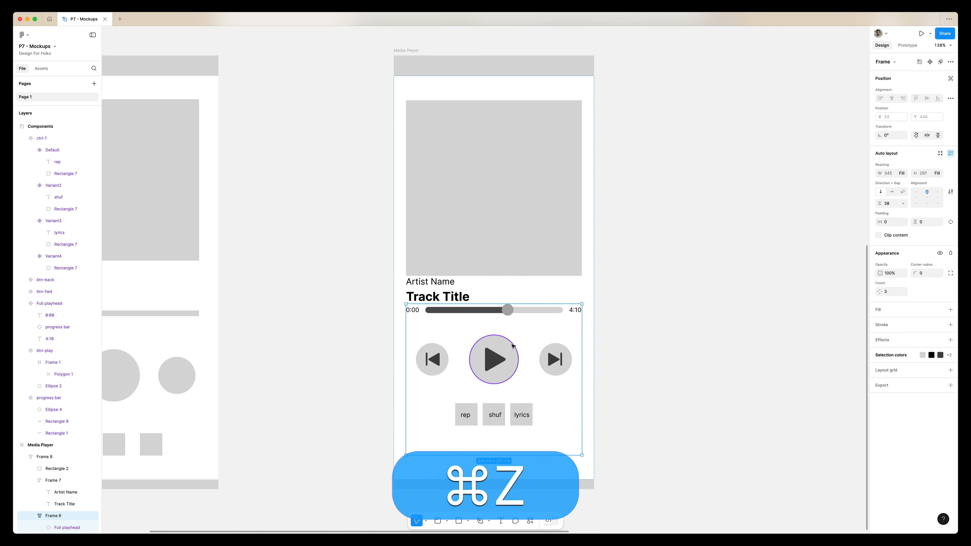
key("super+z")
left_click(642, 301)
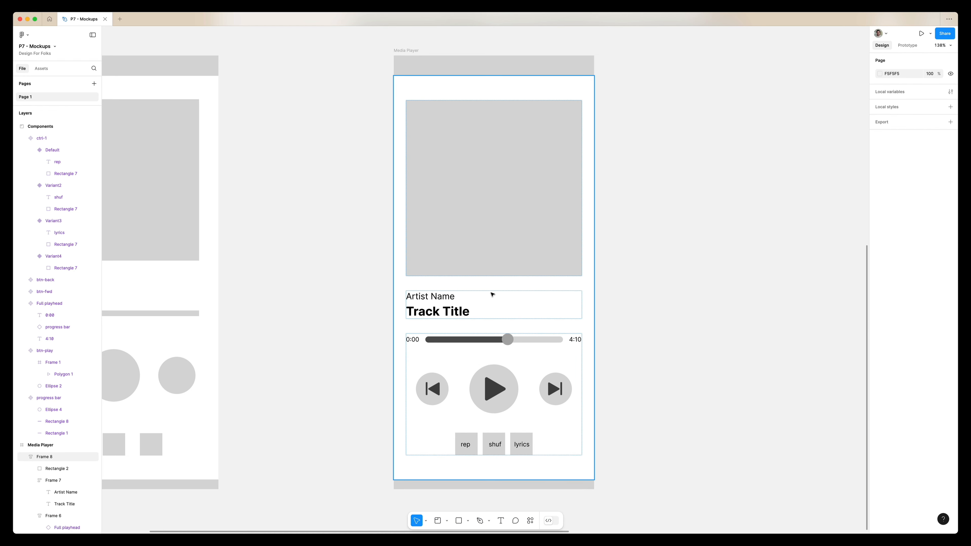
Fill the album art rectangle with the image zen-lines.png
scroll(451, 312, "down", 5)
scroll(457, 307, "right", 3)
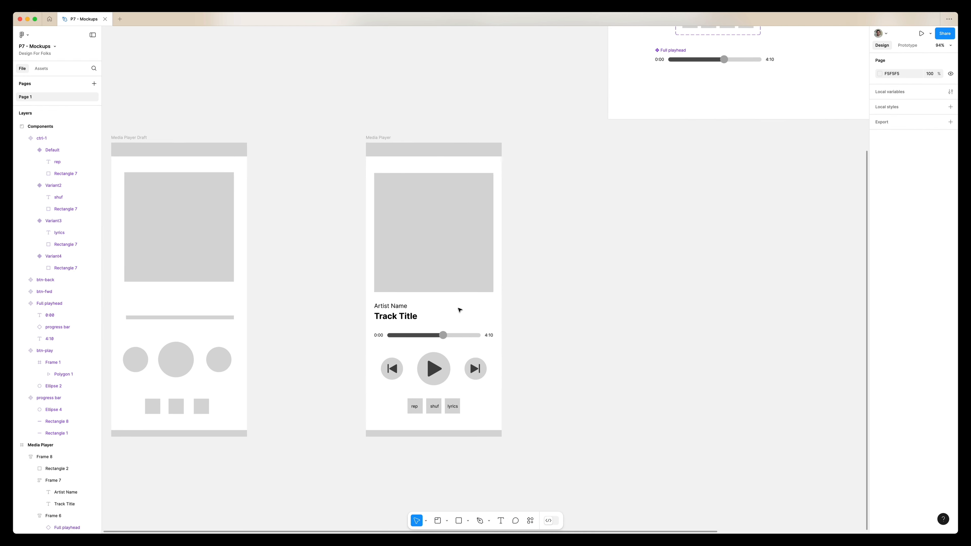
double_click(399, 215)
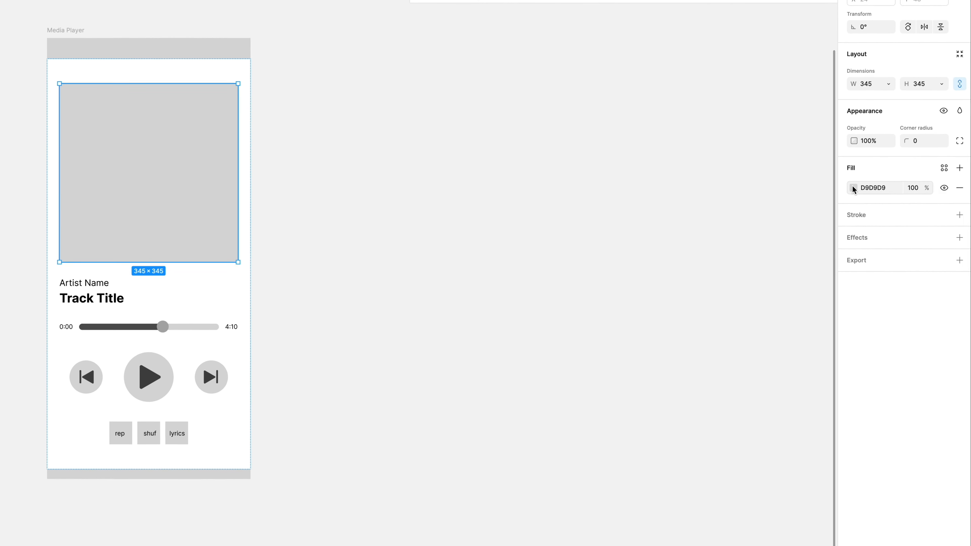
left_click(853, 188)
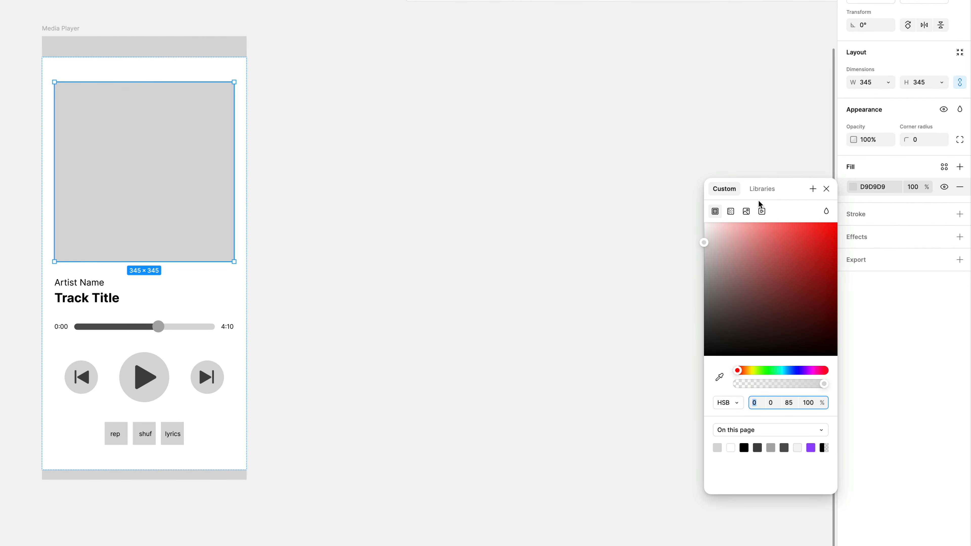
left_click(746, 211)
left_click(110, 132)
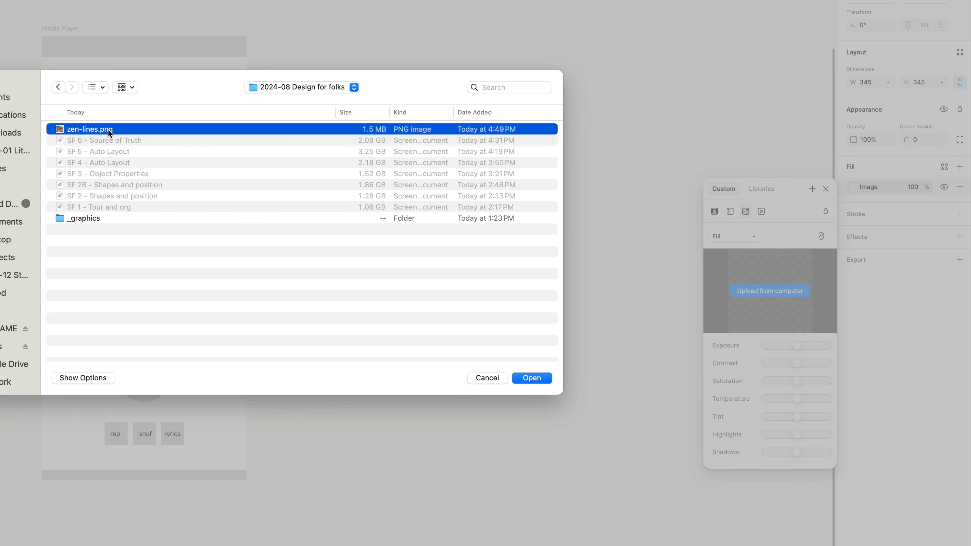
double_click(109, 132)
scroll(102, 182, "left", 3)
scroll(103, 182, "down", 1)
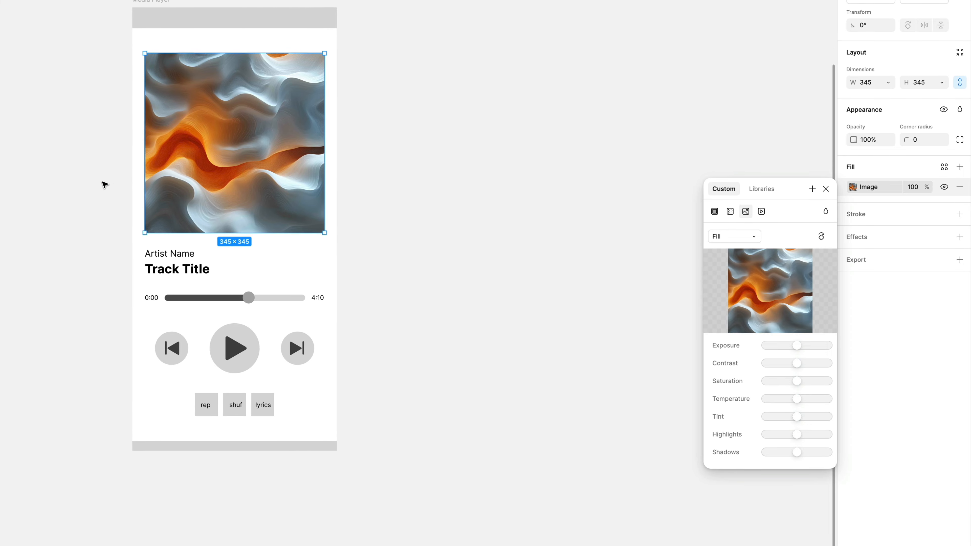
scroll(185, 175, "up", 5)
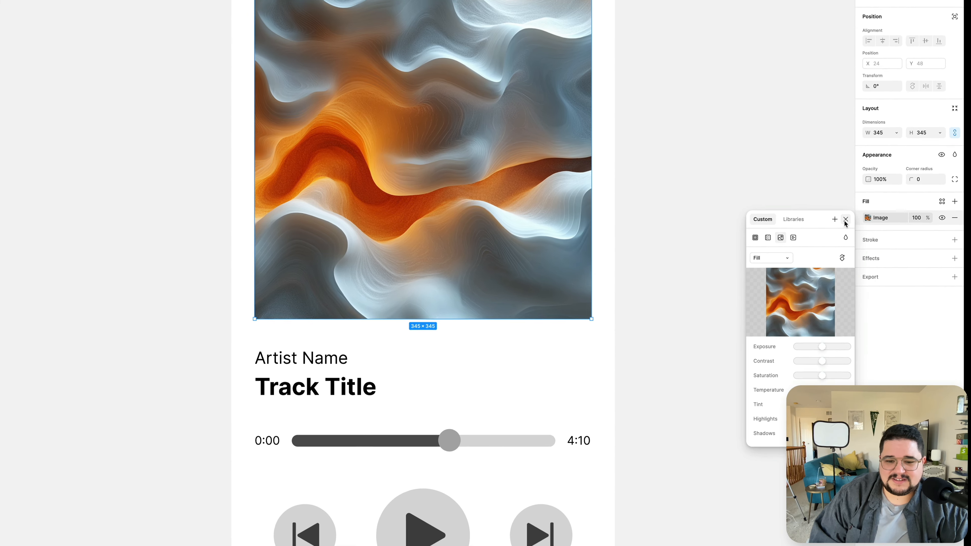
left_click(834, 204)
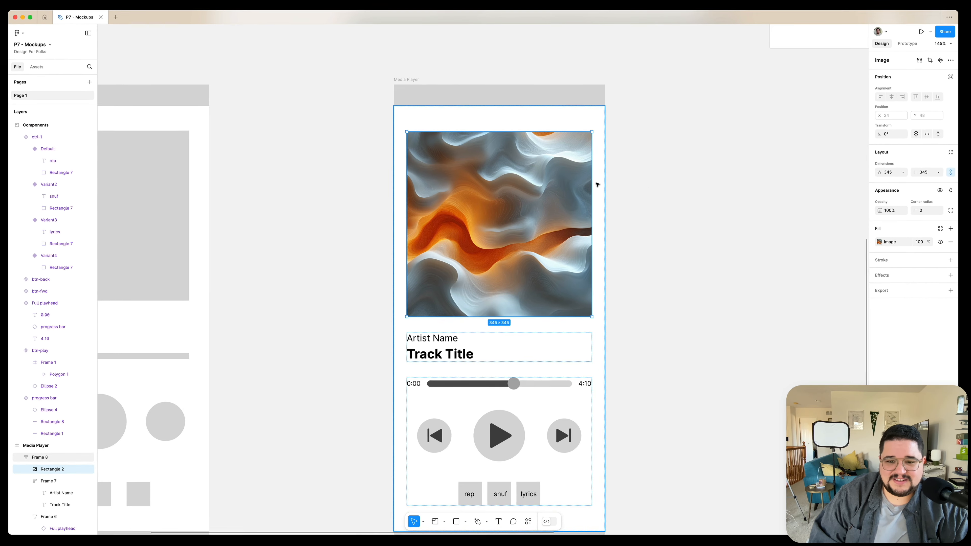
scroll(597, 185, "up", 3)
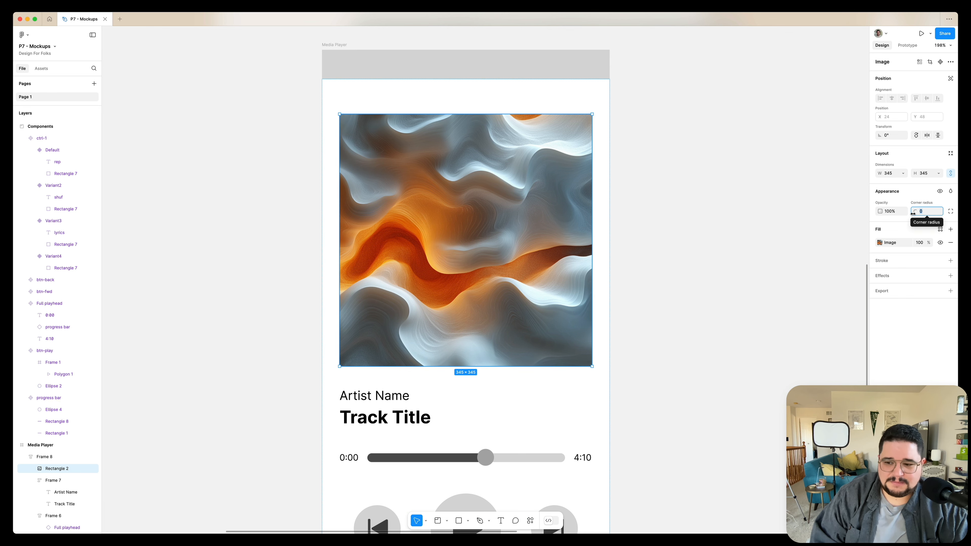
Set the album art's corner radius to 12
key("Return")
scroll(609, 217, "down", 3)
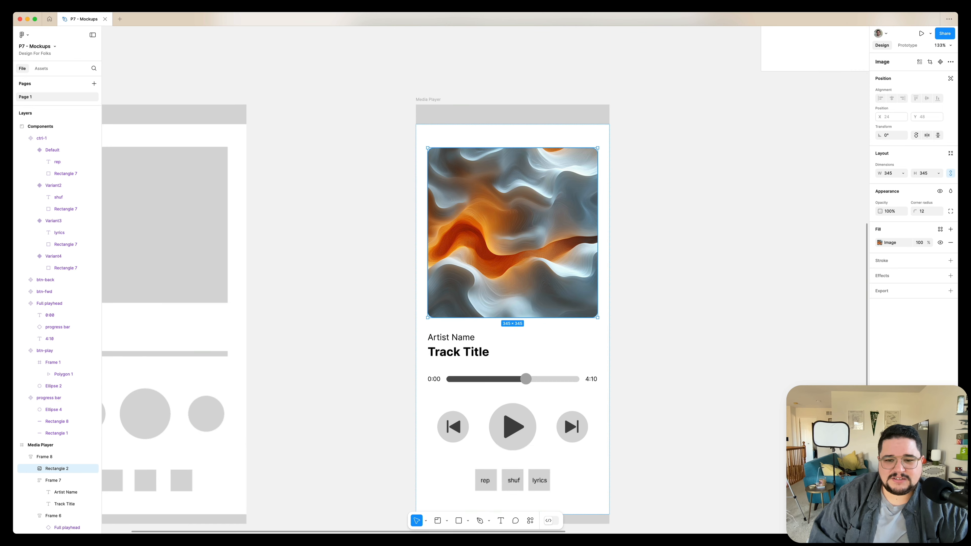
left_click(684, 204)
Examine the Media Player mockup next to the draft at different zoom levels
scroll(684, 204, "right", 4)
scroll(684, 204, "down", 2)
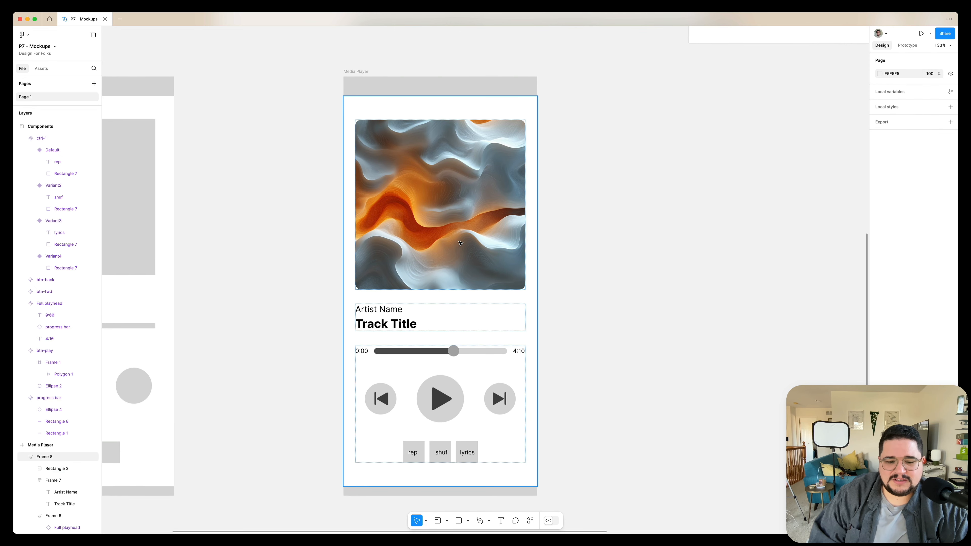
scroll(460, 243, "up", 3)
scroll(460, 244, "down", 2)
scroll(460, 243, "up", 2)
scroll(460, 243, "down", 3)
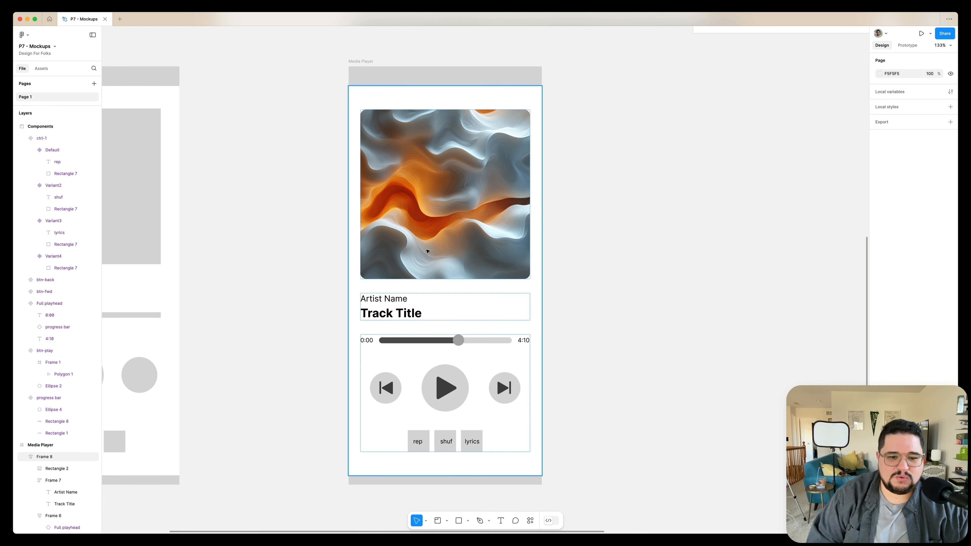
scroll(458, 210, "down", 5)
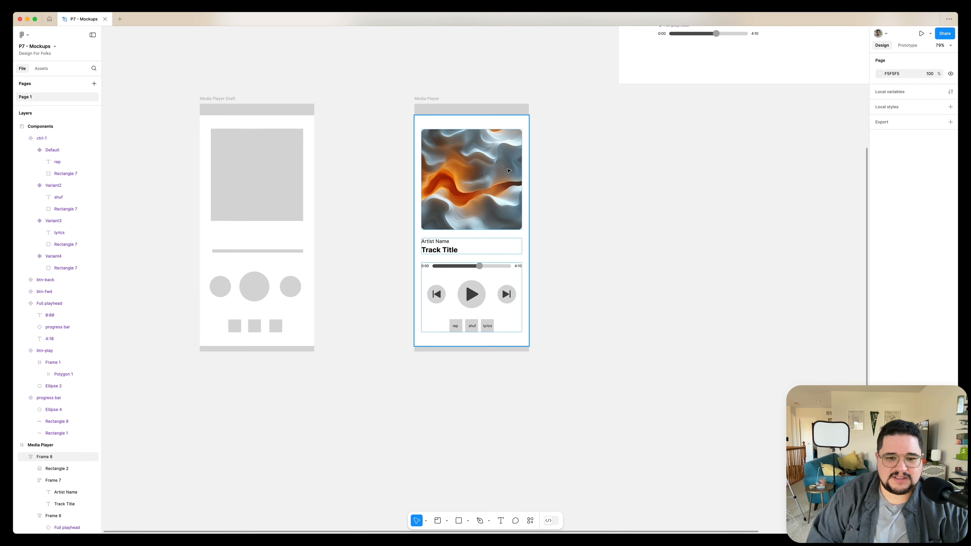
scroll(512, 170, "up", 5)
scroll(460, 197, "down", 3)
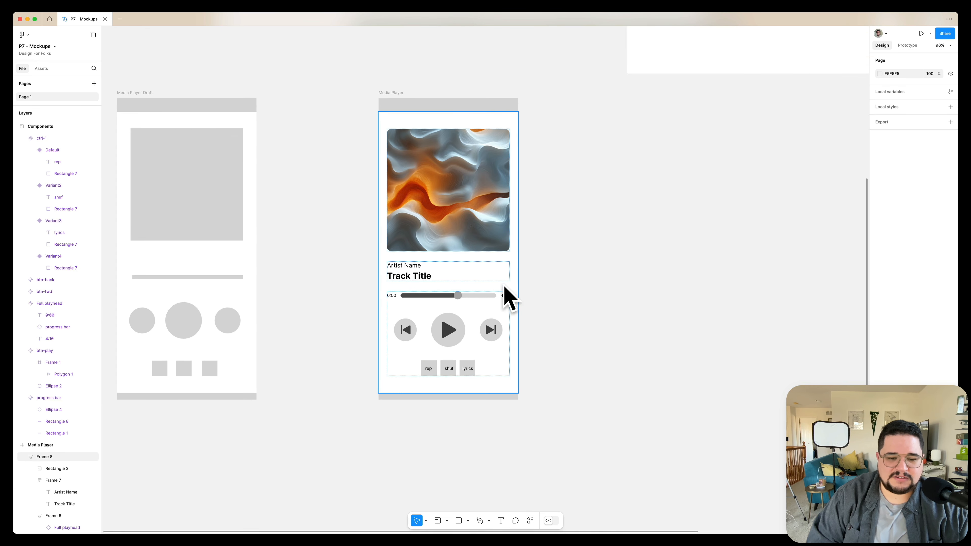
scroll(406, 300, "up", 5)
scroll(406, 299, "down", 3)
scroll(406, 299, "up", 2)
scroll(406, 299, "down", 4)
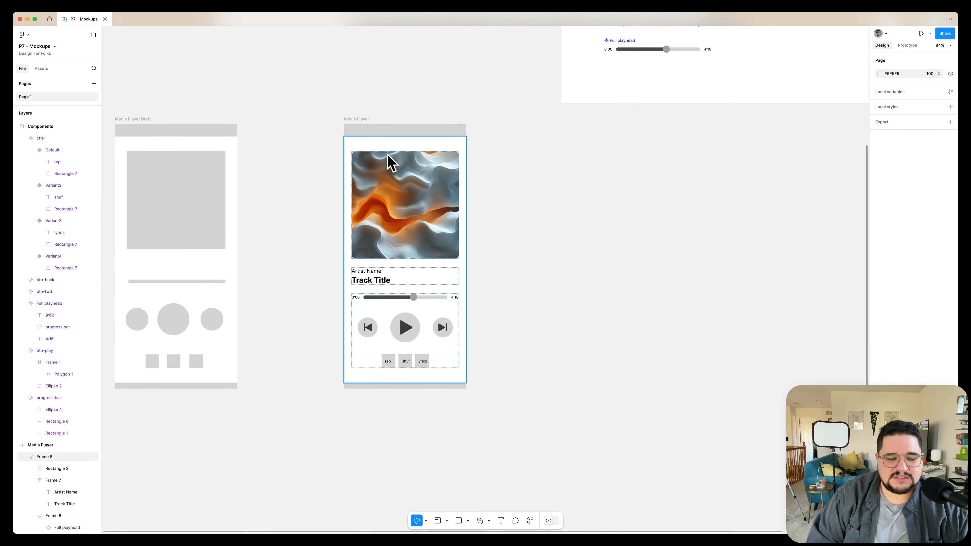
Shrink the bottom bar of the Media Player into a centered home indicator about 88 × 5
left_click(363, 385)
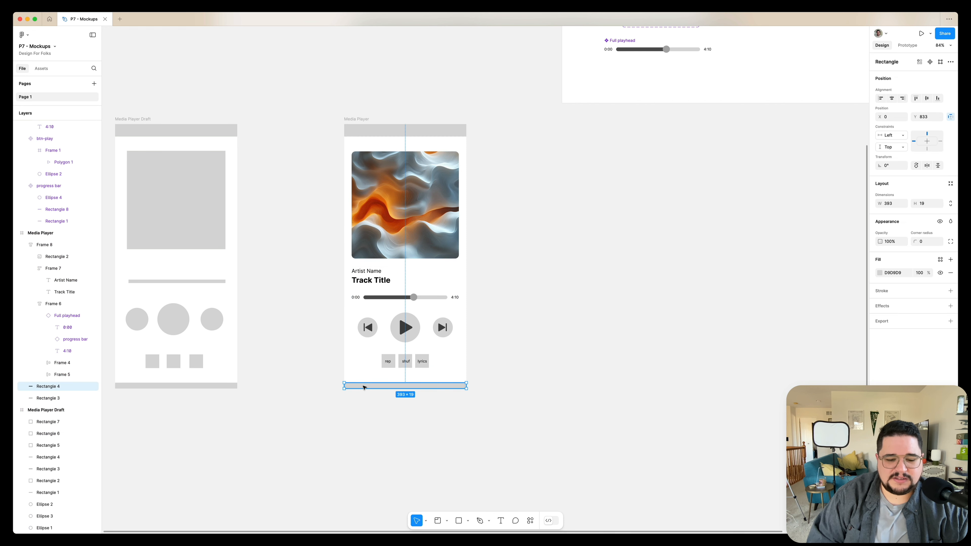
scroll(442, 383, "up", 5)
scroll(442, 383, "down", 2)
scroll(442, 384, "left", 3)
key("alt")
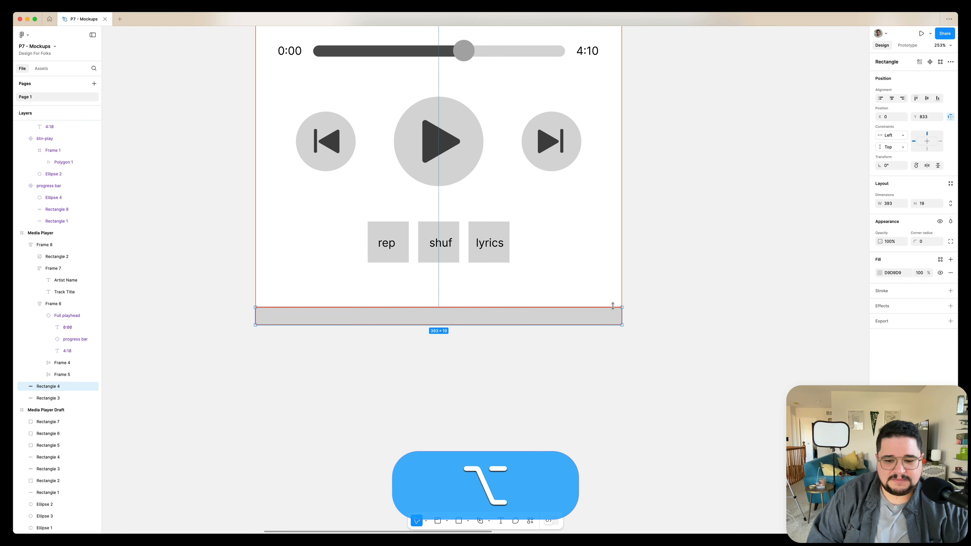
left_click_drag(621, 307, 481, 315)
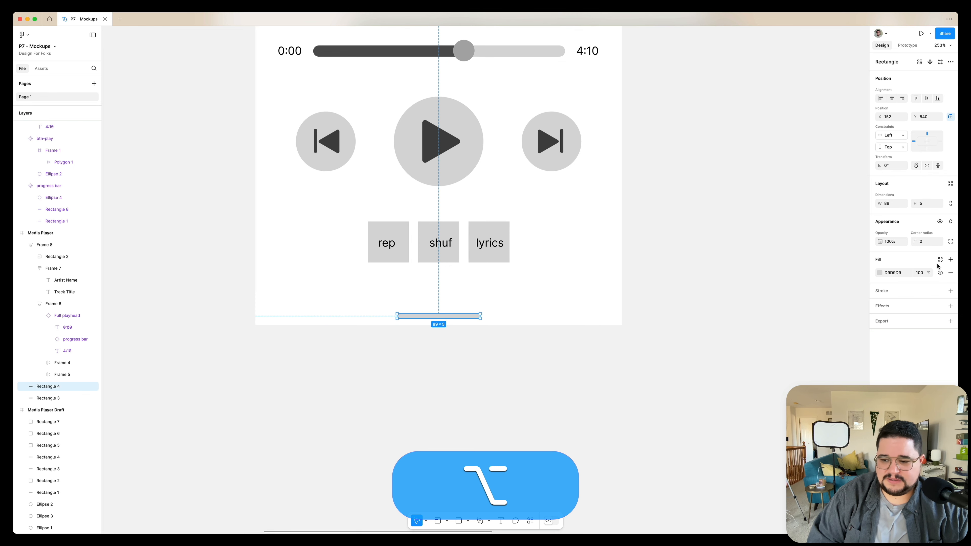
Fill the home indicator black and set its corner radius to 2
left_click(880, 273)
left_click_drag(791, 377, 736, 382)
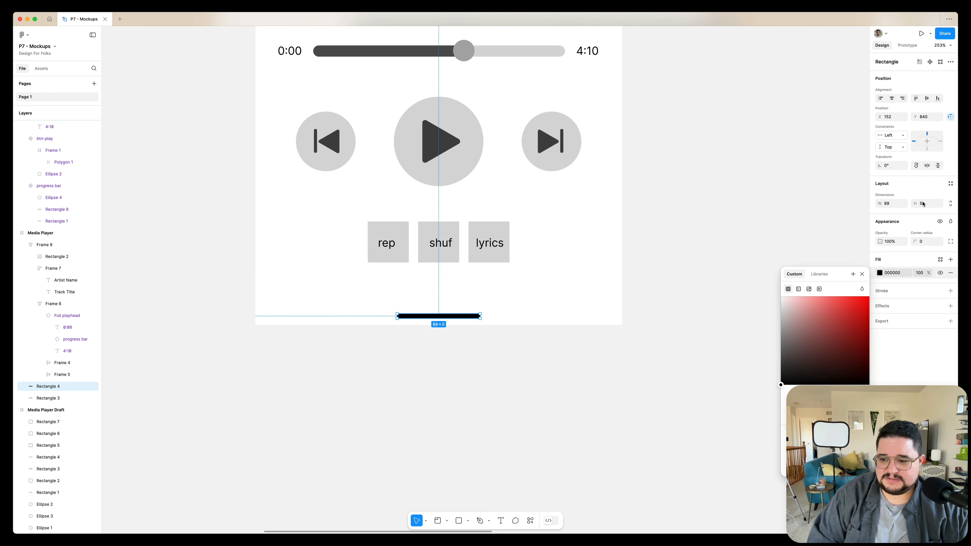
type("2")
key("Return")
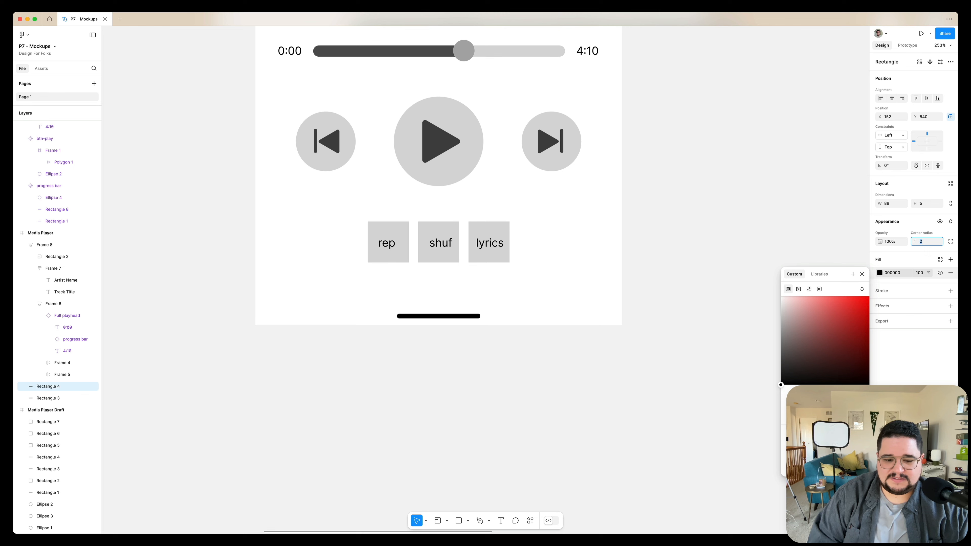
left_click(713, 214)
Set the Media Player frame's corner radius to 48
scroll(712, 213, "down", 5)
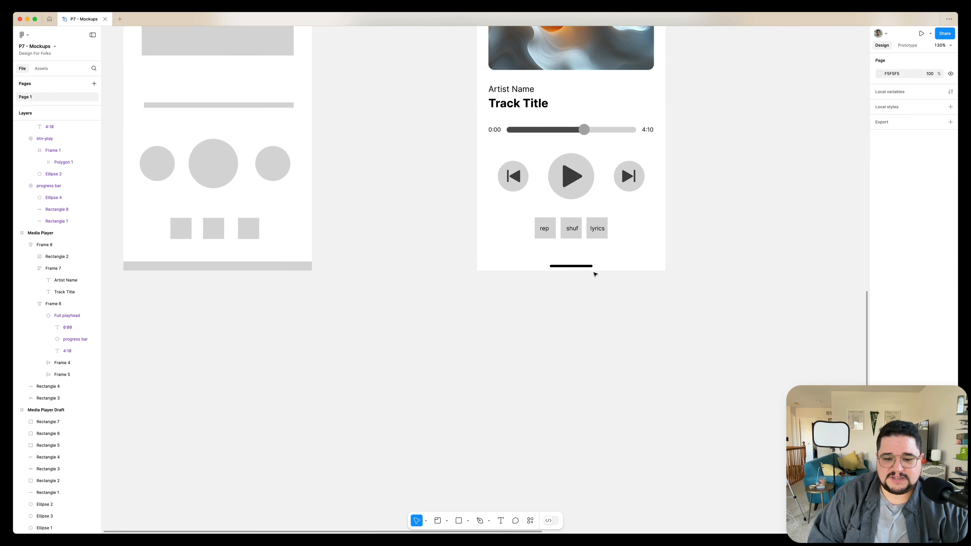
scroll(595, 274, "down", 4)
left_click(490, 159)
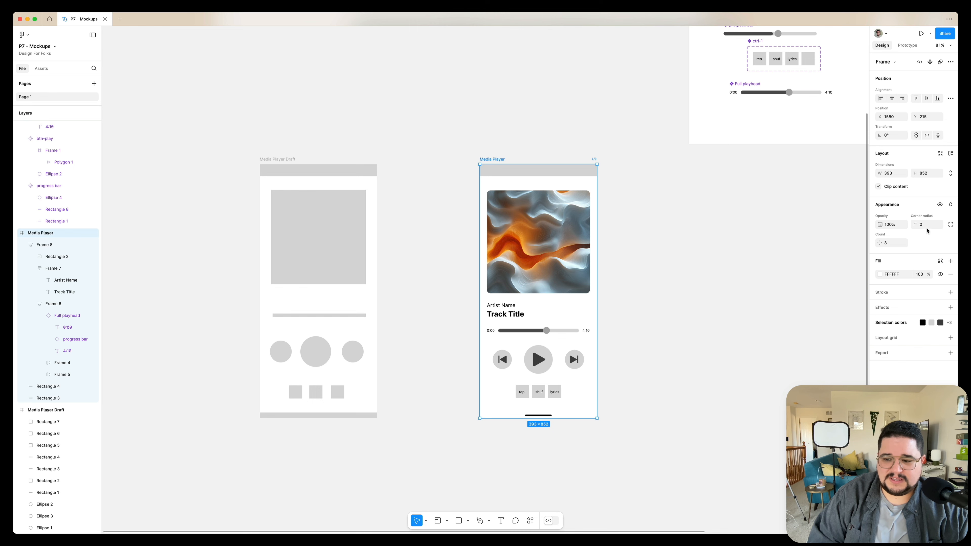
type("48")
key("Return")
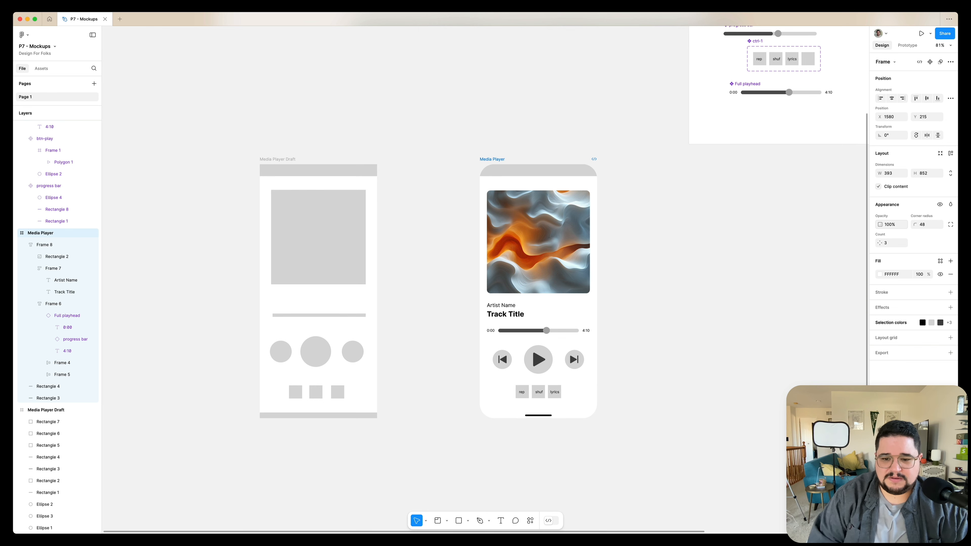
Change the canvas background color to B7C0C5 using the color picker
left_click(639, 249)
key("shift+0")
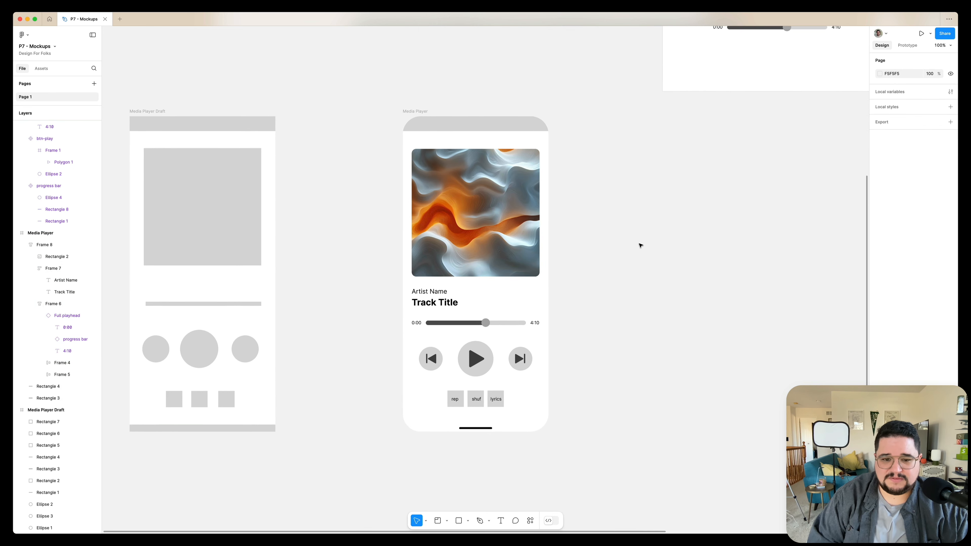
key("shift+1")
left_click(421, 124)
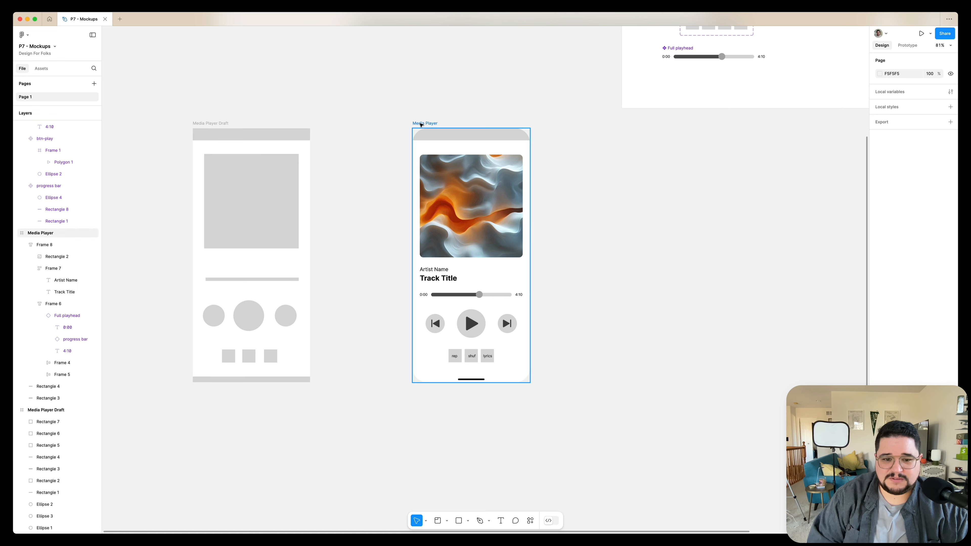
left_click(692, 194)
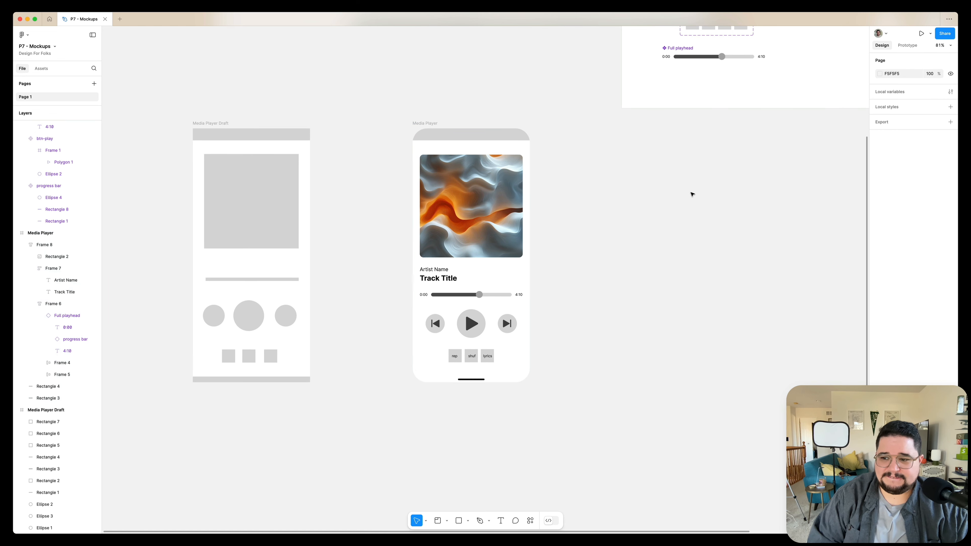
left_click(880, 74)
left_click_drag(785, 93, 779, 94)
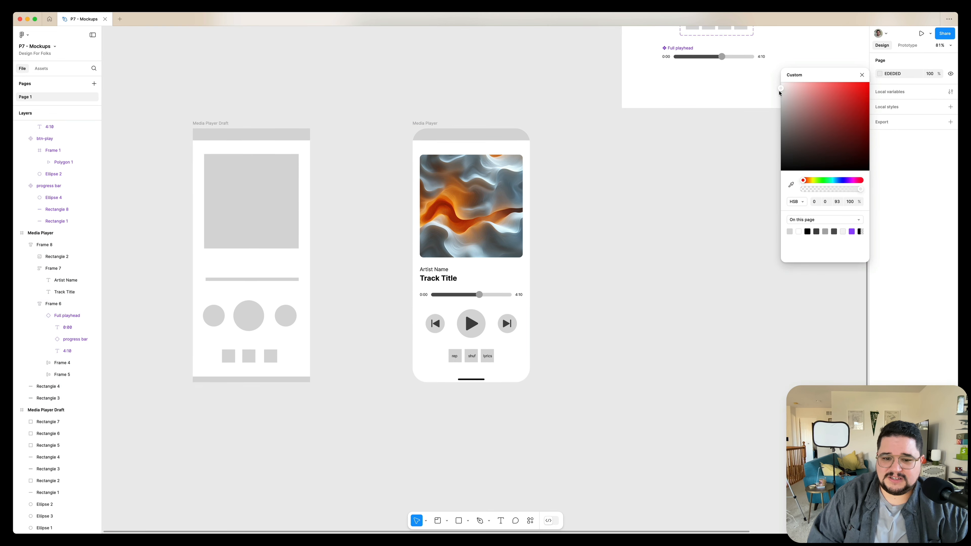
left_click(791, 185)
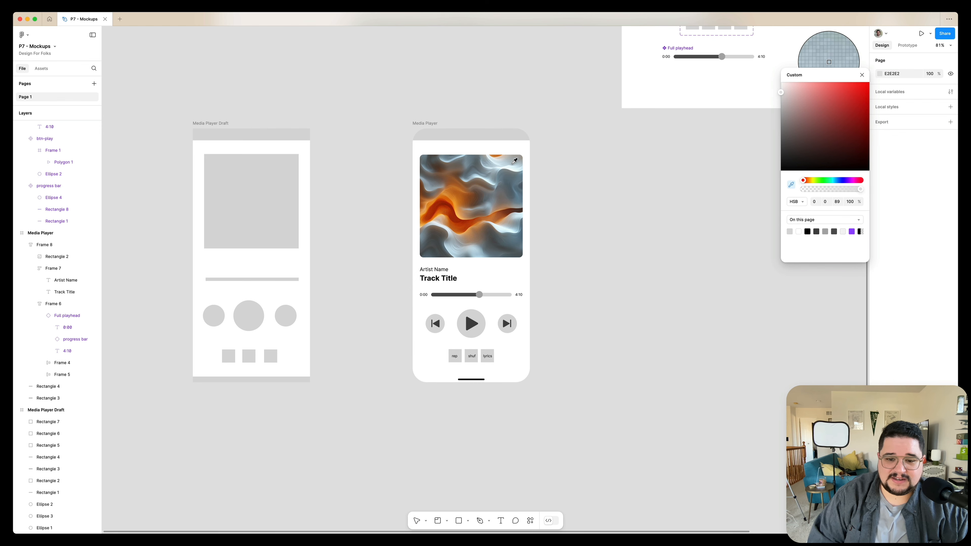
left_click(513, 162)
left_click_drag(785, 97, 788, 107)
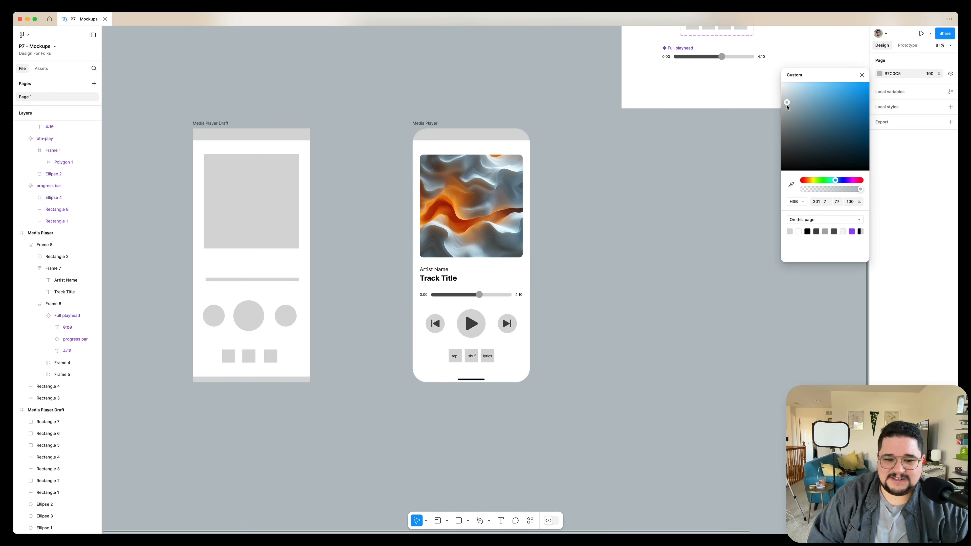
left_click(629, 213)
Round the corners of the rep, shuf and lyrics buttons in the ctrl-1 component
scroll(629, 212, "right", 2)
scroll(629, 213, "up", 1)
scroll(459, 211, "left", 2)
scroll(459, 211, "down", 1)
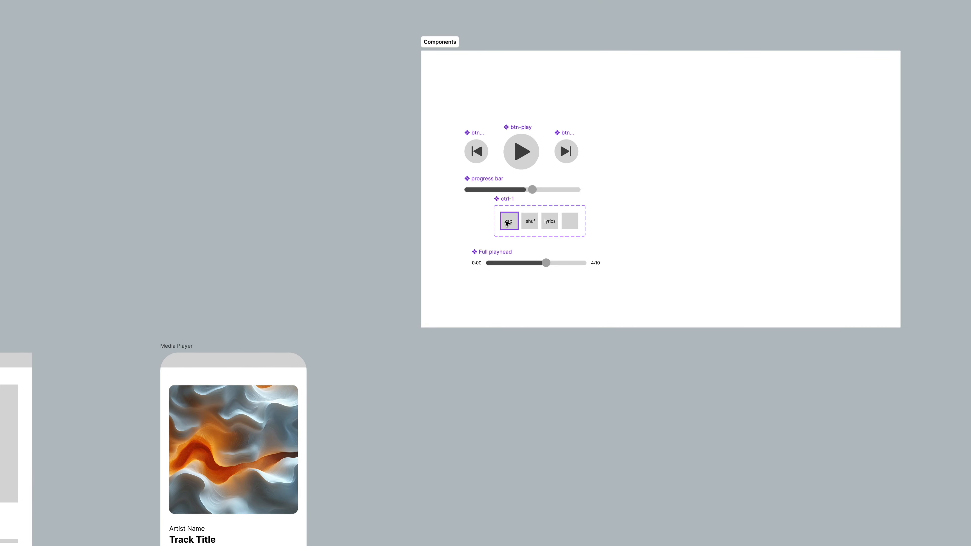
left_click(507, 223)
left_click(530, 221, "shift")
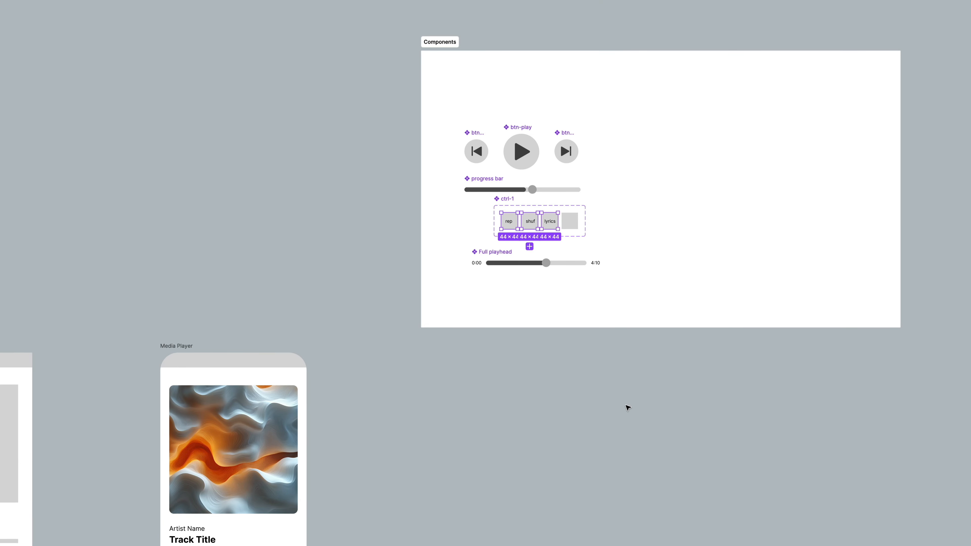
Review the updated Media Player mockup across the canvas
scroll(628, 408, "down", 5)
scroll(628, 408, "left", 4)
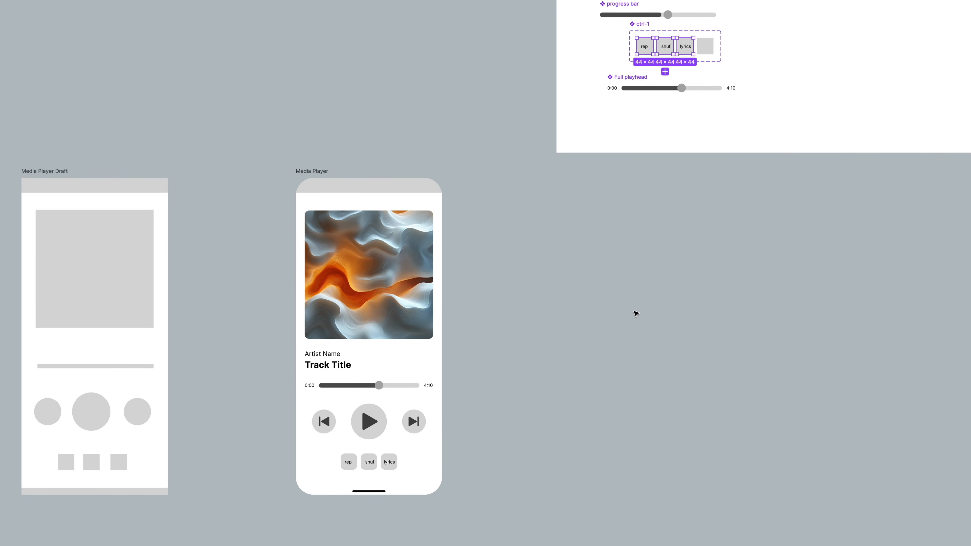
scroll(636, 313, "left", 4)
scroll(636, 313, "down", 2)
scroll(492, 315, "up", 5)
scroll(492, 314, "right", 3)
scroll(492, 314, "up", 1)
scroll(492, 315, "down", 3)
scroll(492, 315, "right", 1)
scroll(492, 315, "up", 1)
scroll(452, 258, "right", 1)
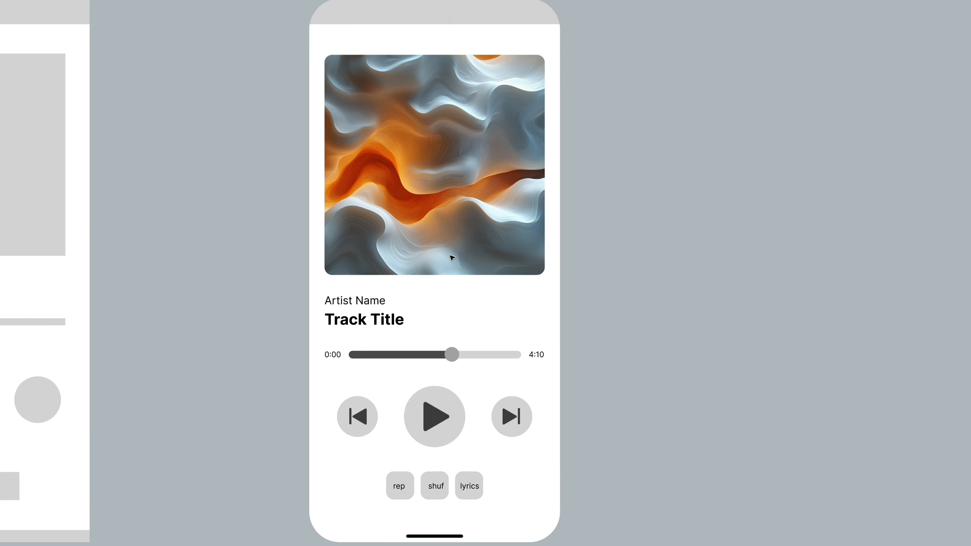
scroll(452, 258, "down", 2)
Copy the album art image and paste a duplicate onto the Media Player frame
left_click(447, 173, "super")
key("super+c")
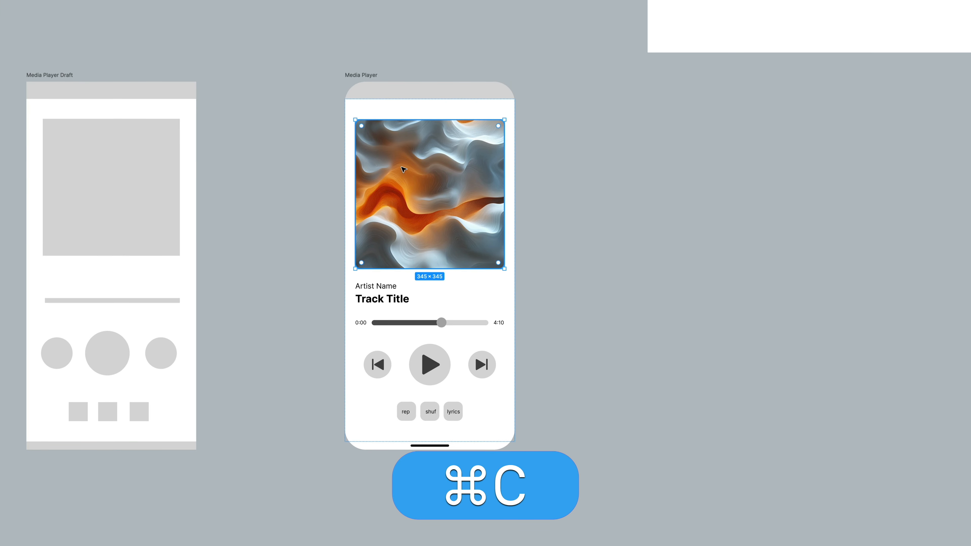
left_click(569, 217)
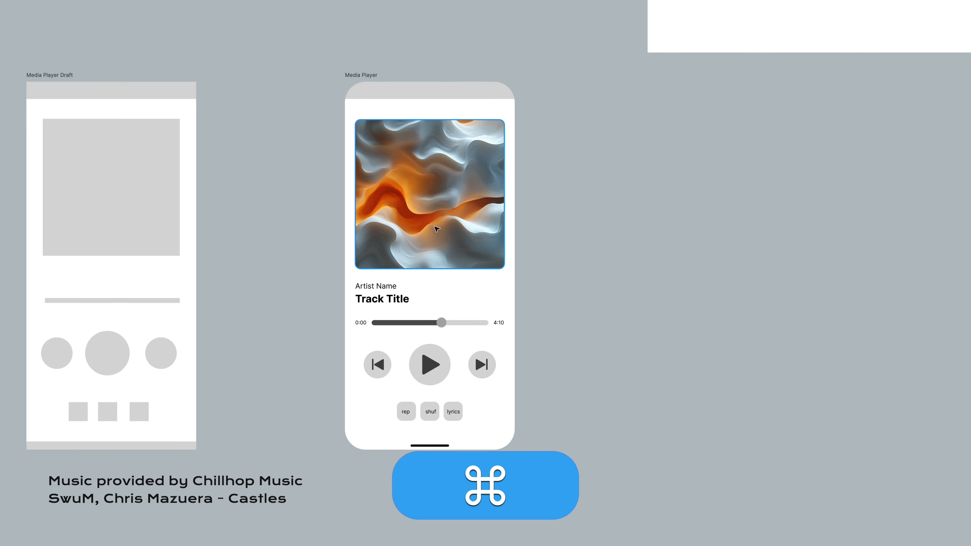
left_click(441, 248, "super")
key("super+c")
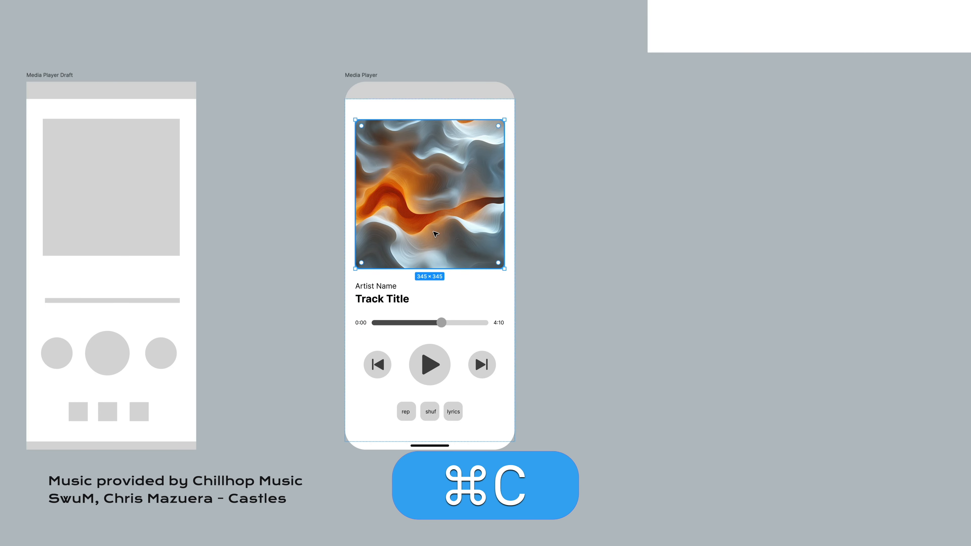
left_click(566, 171)
left_click(431, 181, "super")
key("super+c")
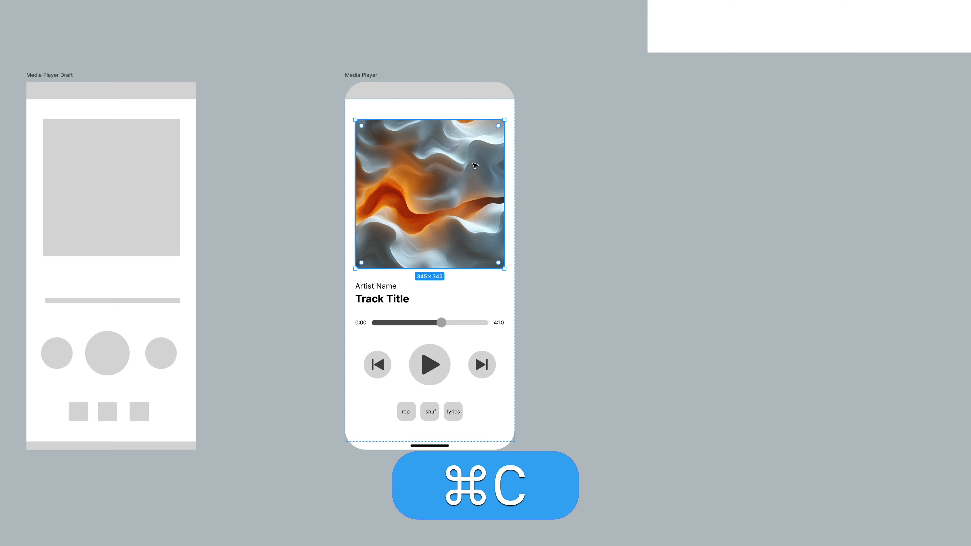
left_click_drag(412, 191, 256, 142)
left_click_drag(262, 18, 417, 97)
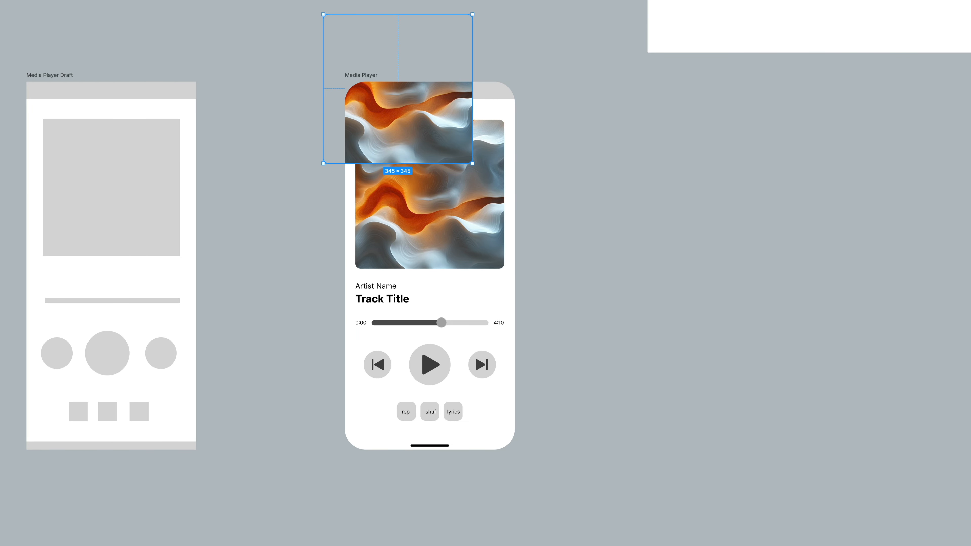
Center the duplicate image in the frame and scale it proportionally to about 949 × 949
key("alt+h")
key("alt+v")
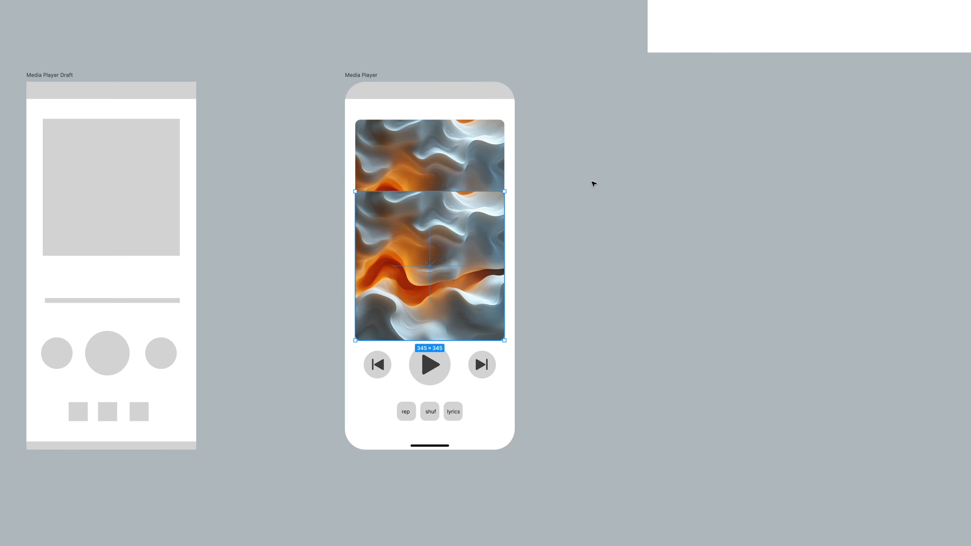
key("alt+shift")
left_click_drag(501, 194, 577, 57)
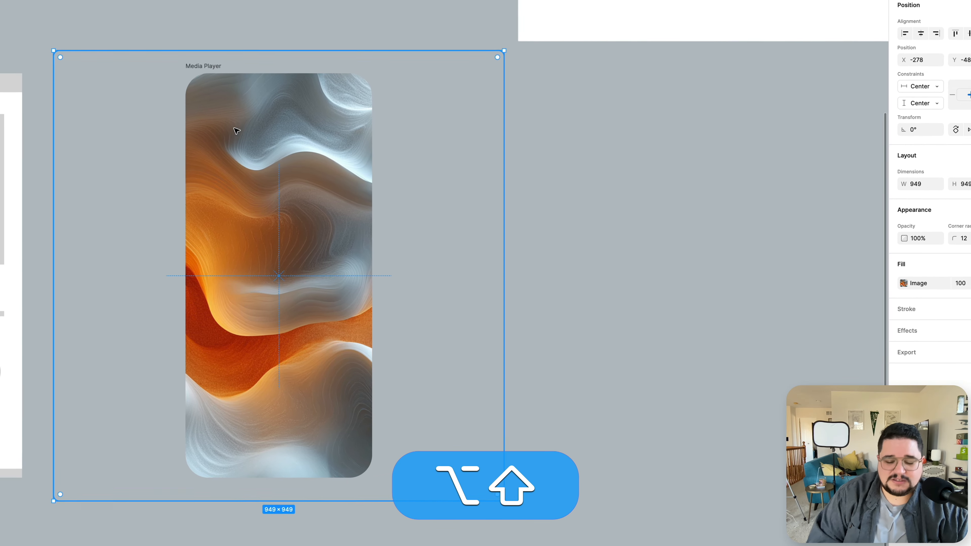
Send the enlarged image to the back of the frame and add a 20% black fill over it
key("super+bracketleft")
key("super+bracketright")
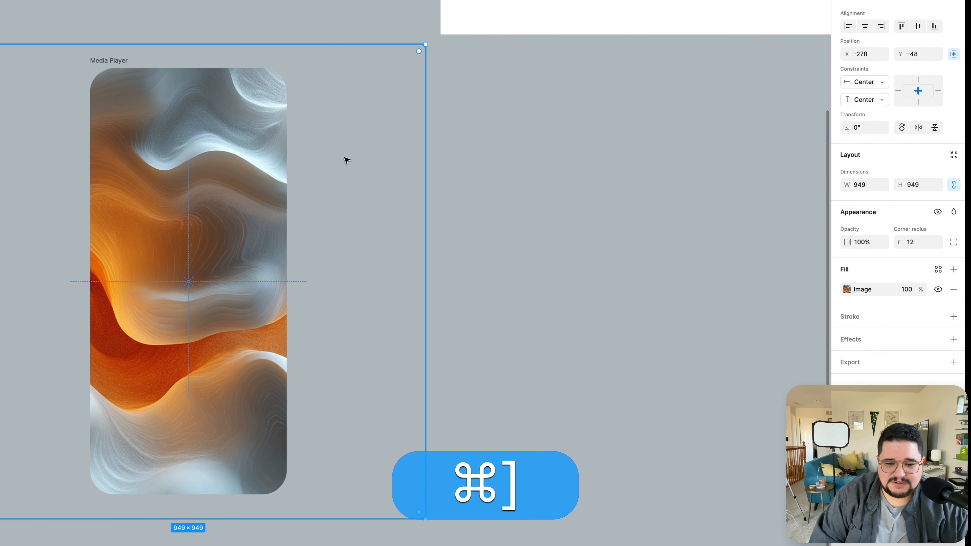
right_click(245, 169)
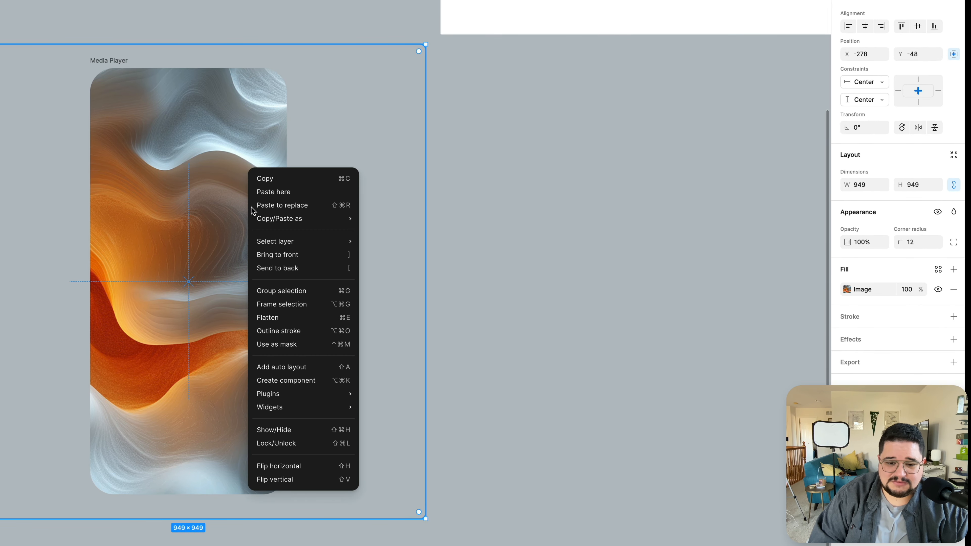
left_click(266, 269)
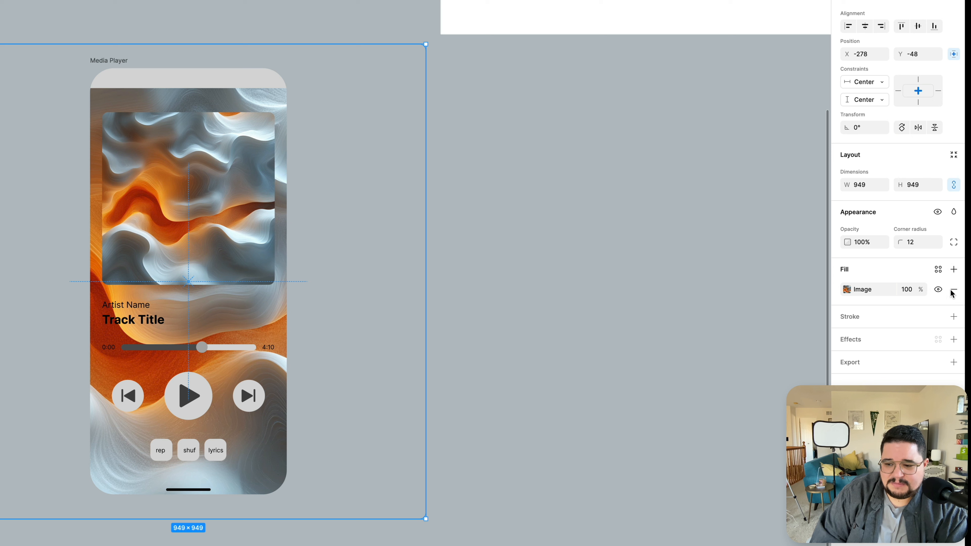
left_click(955, 270)
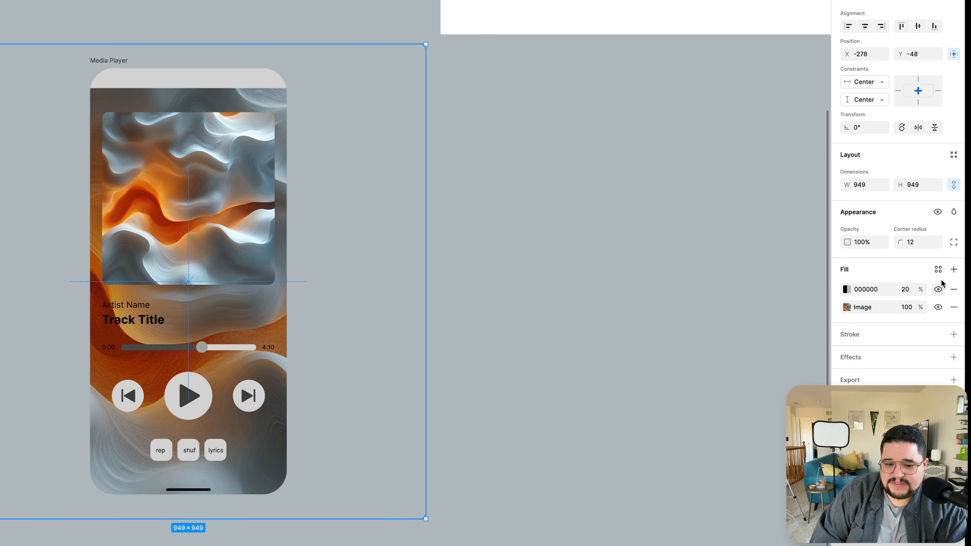
Raise the black overlay fill on the enlarged background image to 50% opacity
left_click(914, 294)
key("shift+Up")
key("shift+Up")
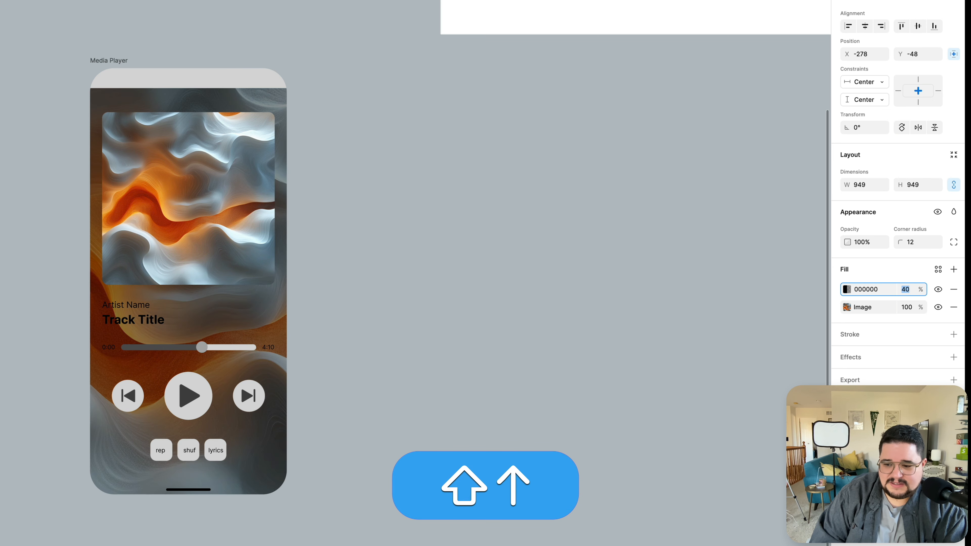
key("shift+Up")
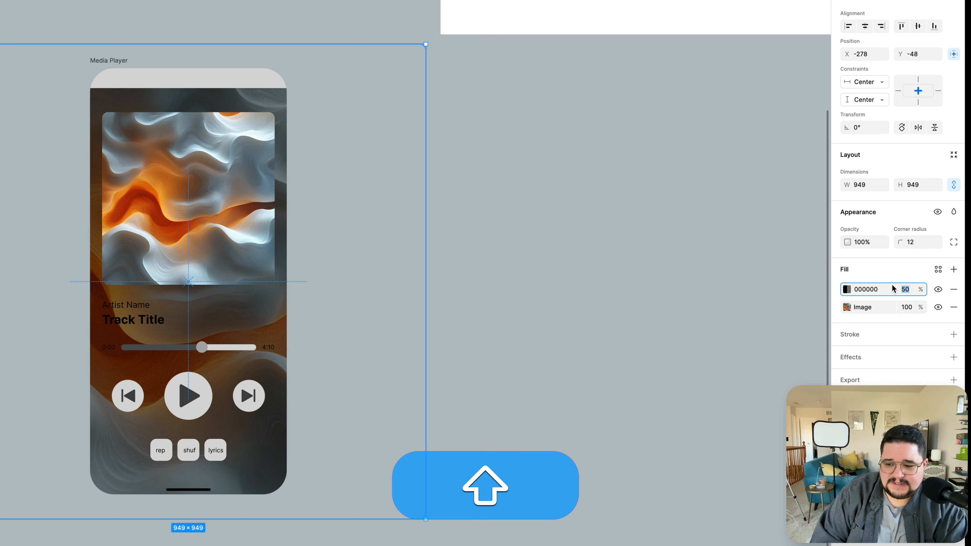
Add a layer blur of 64 to the background image
left_click(954, 358)
left_click(892, 377)
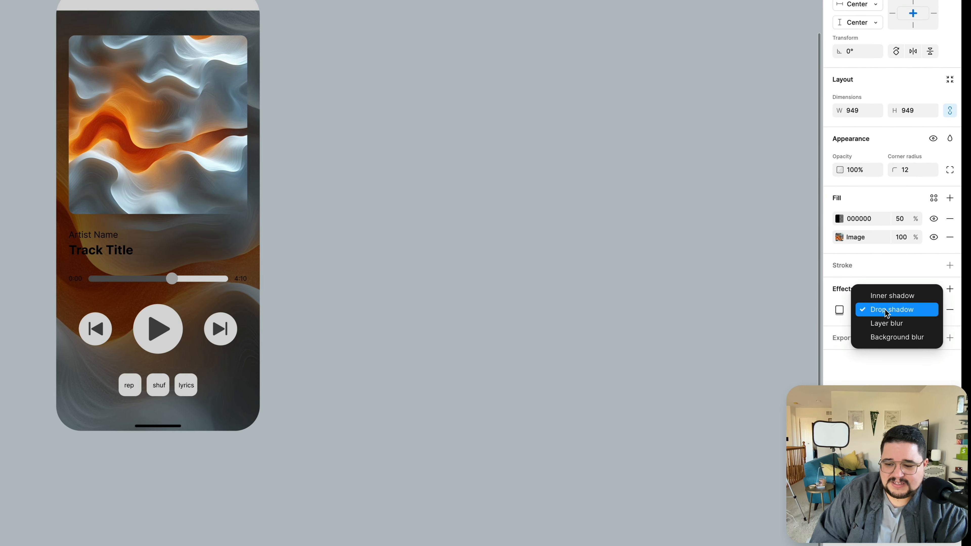
left_click(887, 327)
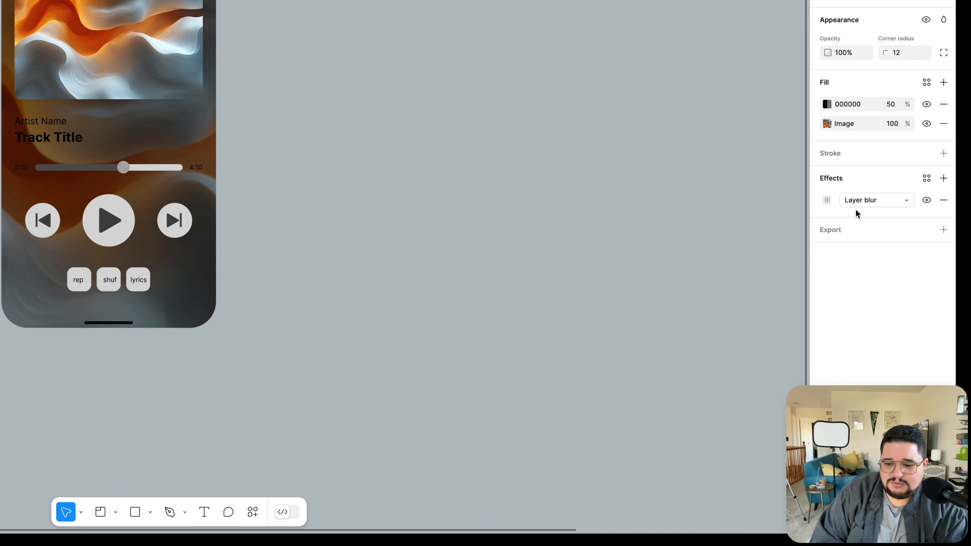
left_click(825, 202)
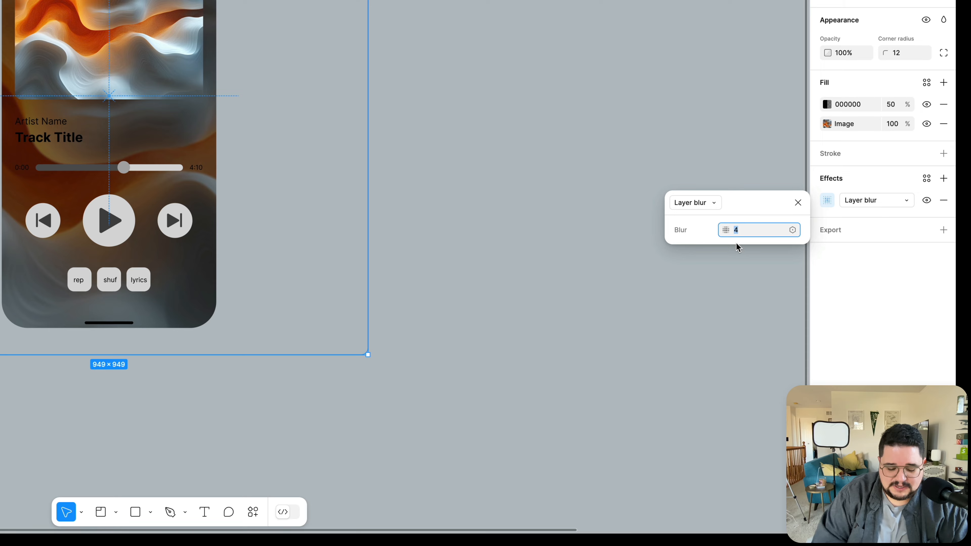
type("64")
key("Return")
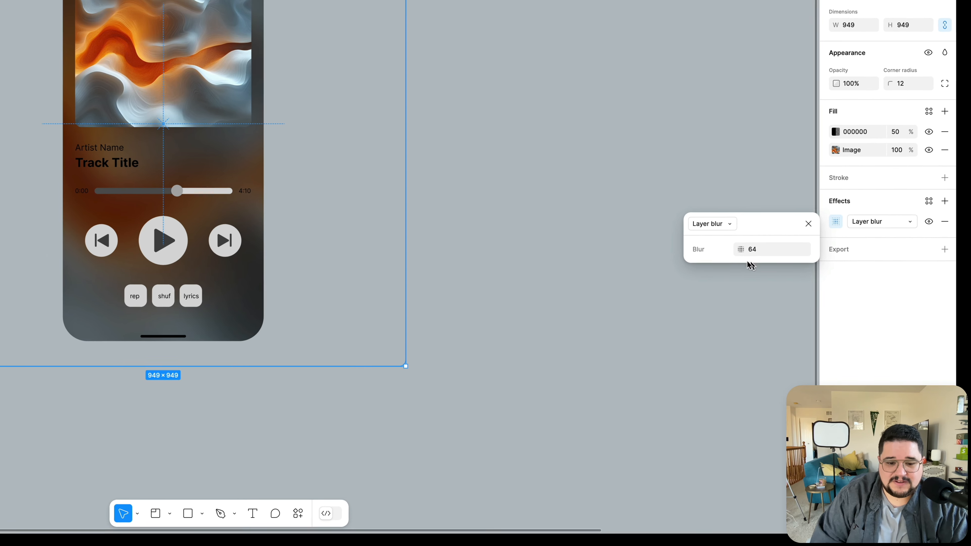
Set the background image's overlay fill to dark gray 1F1F1F at 60% opacity
left_click(500, 98)
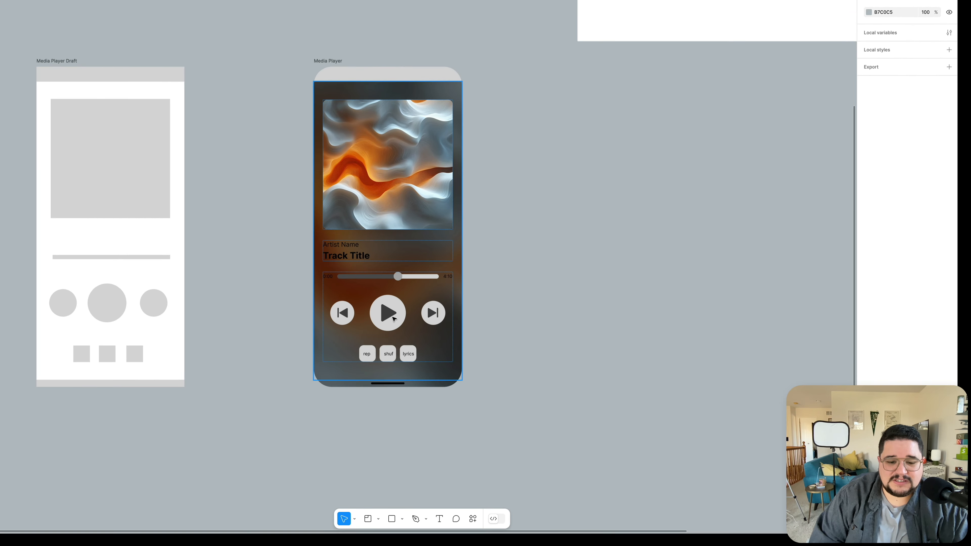
scroll(390, 294, "up", 3)
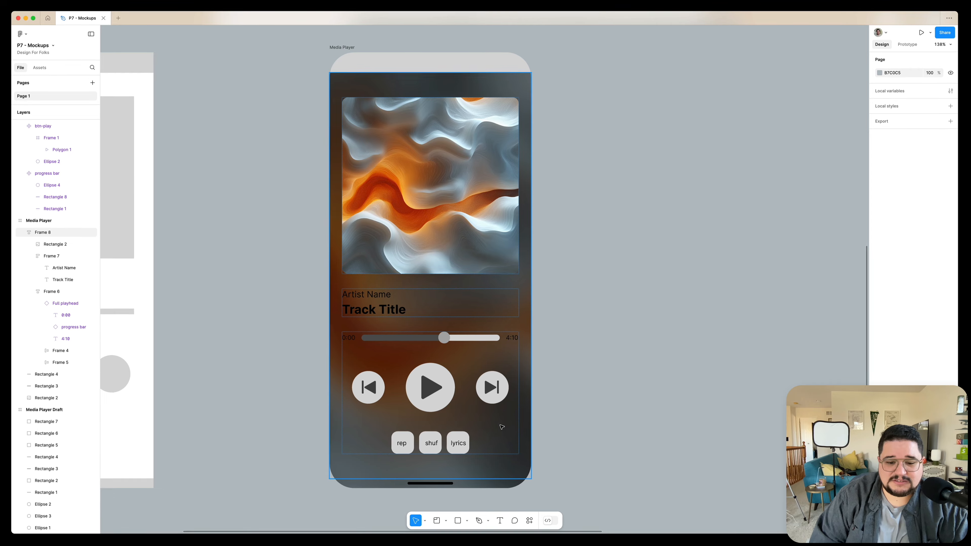
scroll(497, 229, "down", 3)
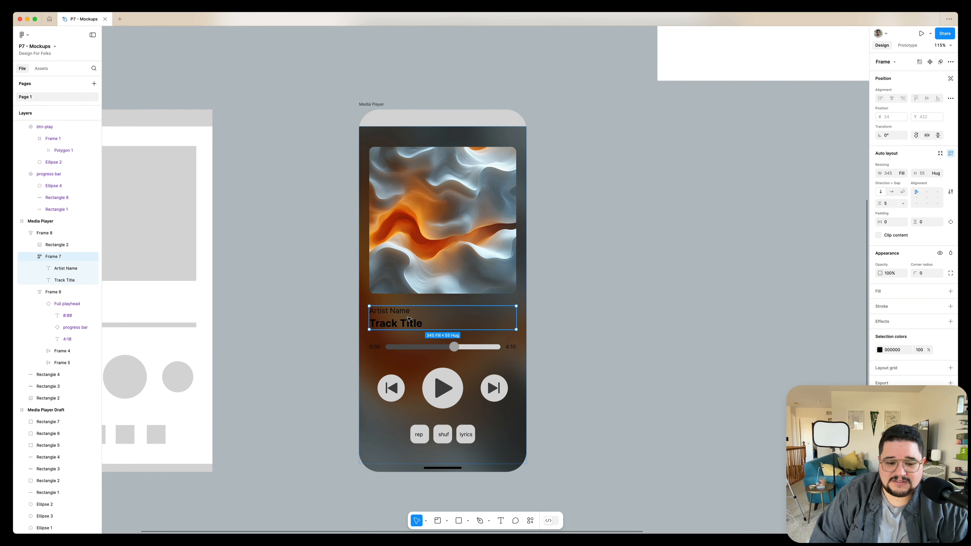
left_click(524, 292, "super")
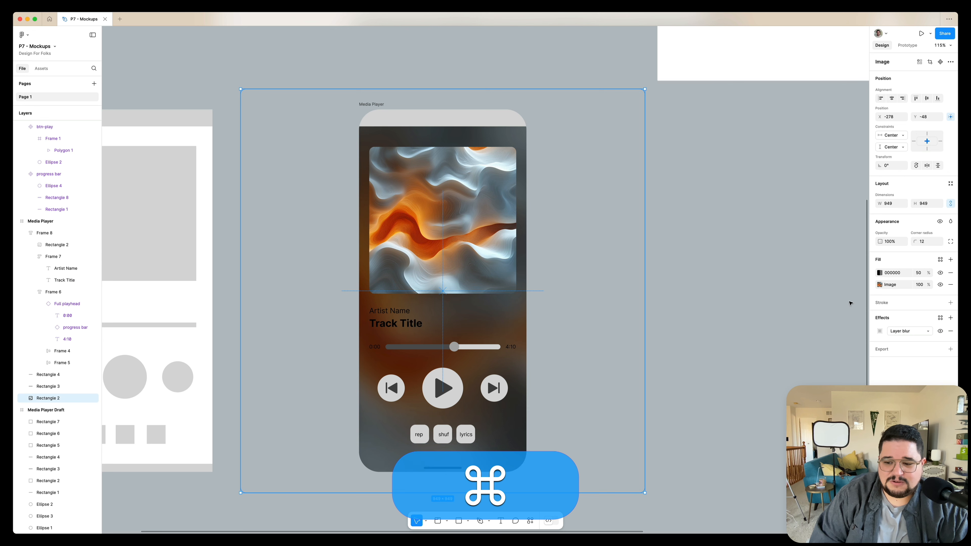
left_click(918, 273)
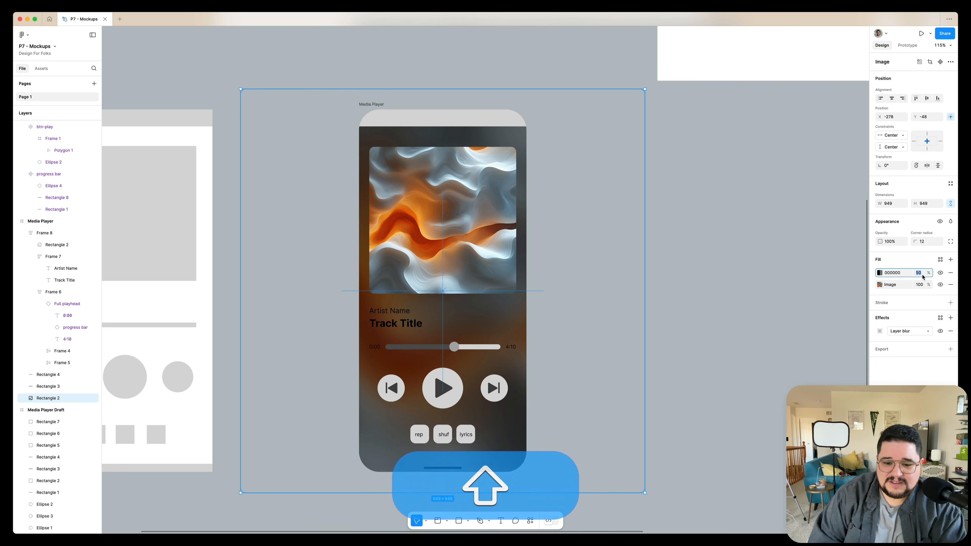
key("shift+Up")
key("shift+Up")
key("shift+Down")
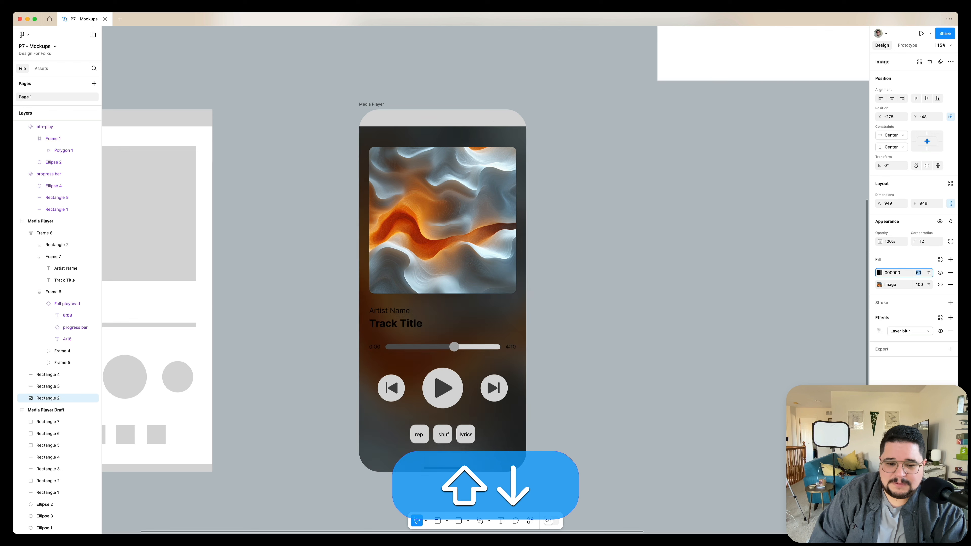
left_click(880, 273)
left_click_drag(790, 376, 781, 378)
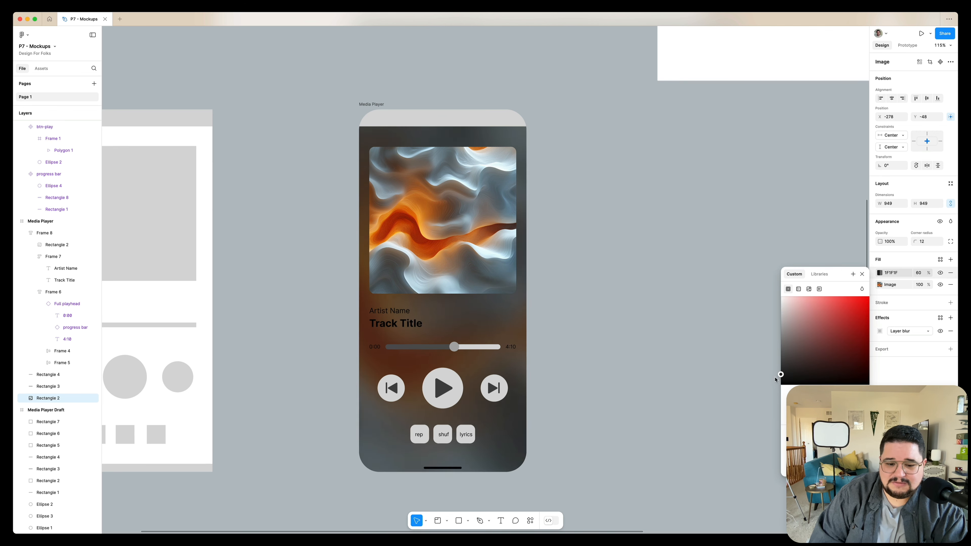
left_click(671, 322)
Delete the gray top bar and the home indicator bar from the Media Player frame
scroll(671, 307, "left", 3)
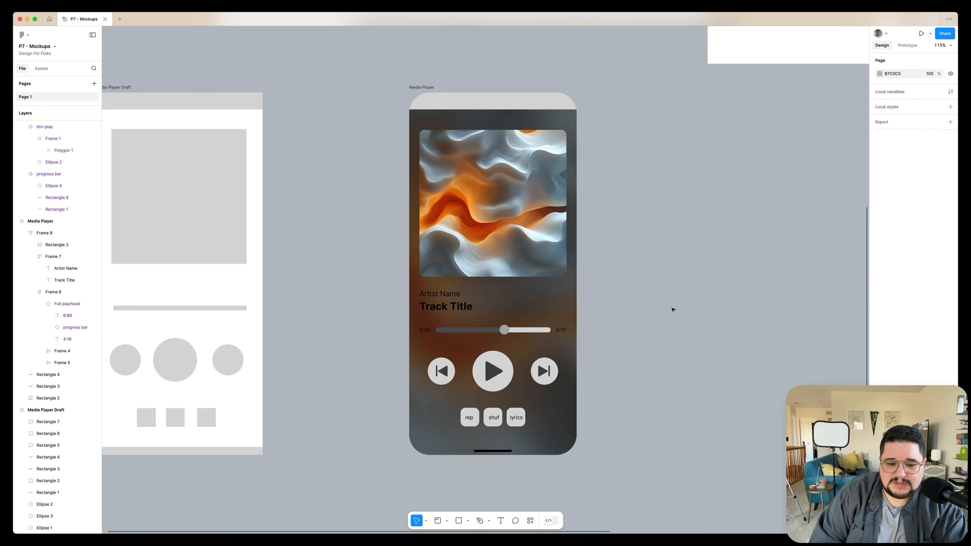
left_click(492, 102)
key("Delete")
scroll(472, 242, "left", 2)
scroll(518, 192, "up", 1)
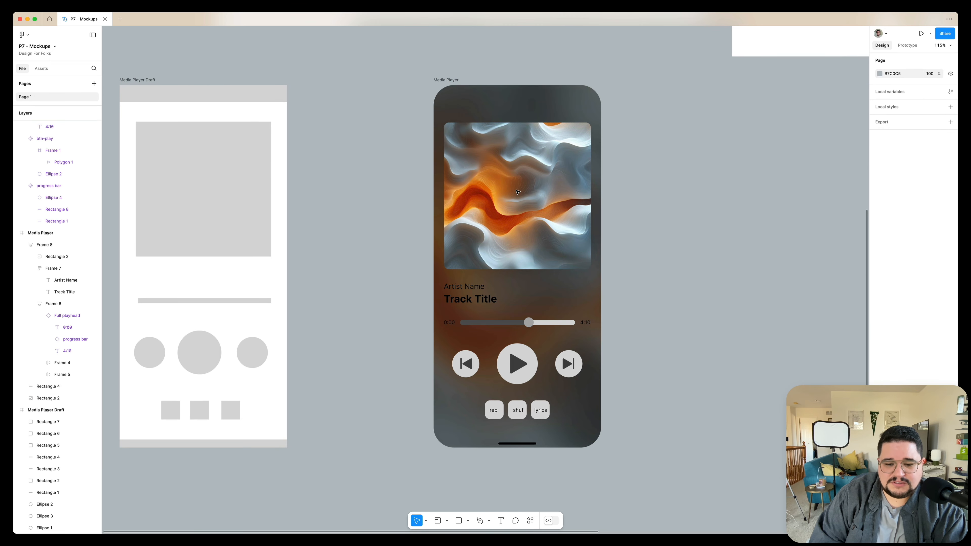
left_click(517, 443, "super")
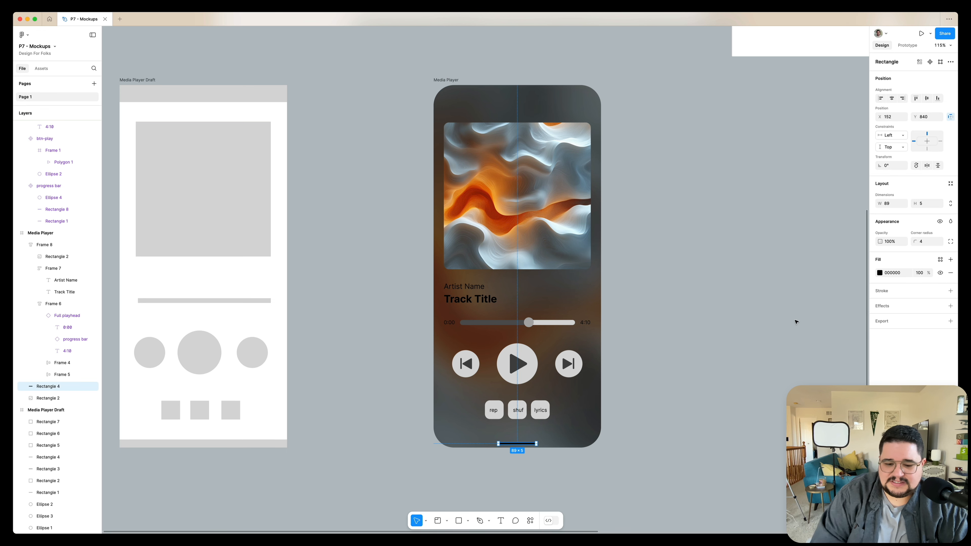
key("Delete")
scroll(613, 280, "right", 2)
scroll(591, 274, "right", 2)
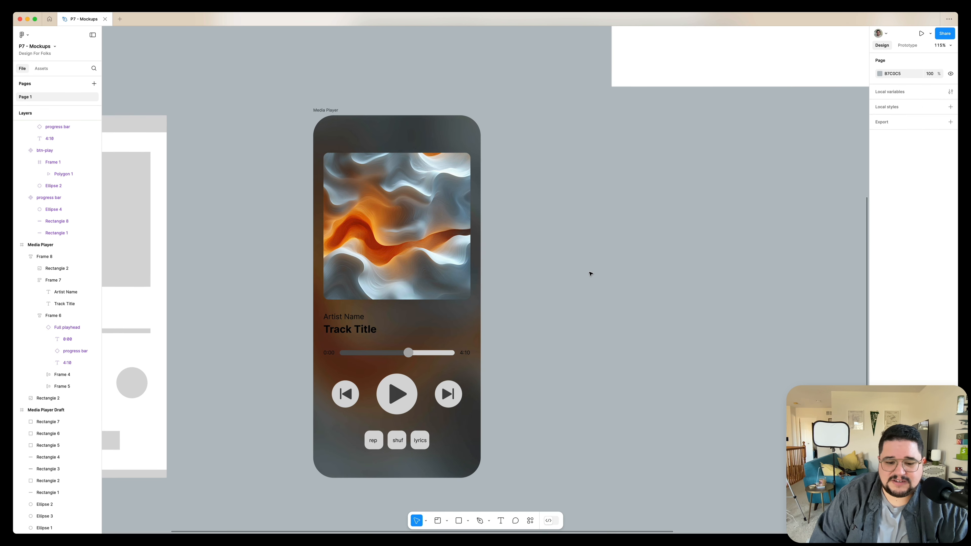
Fill the Components section with a dark gray sampled from the mockup background using the eyedropper
scroll(591, 274, "down", 5)
scroll(590, 274, "right", 2)
left_click_drag(548, 55, 511, 252)
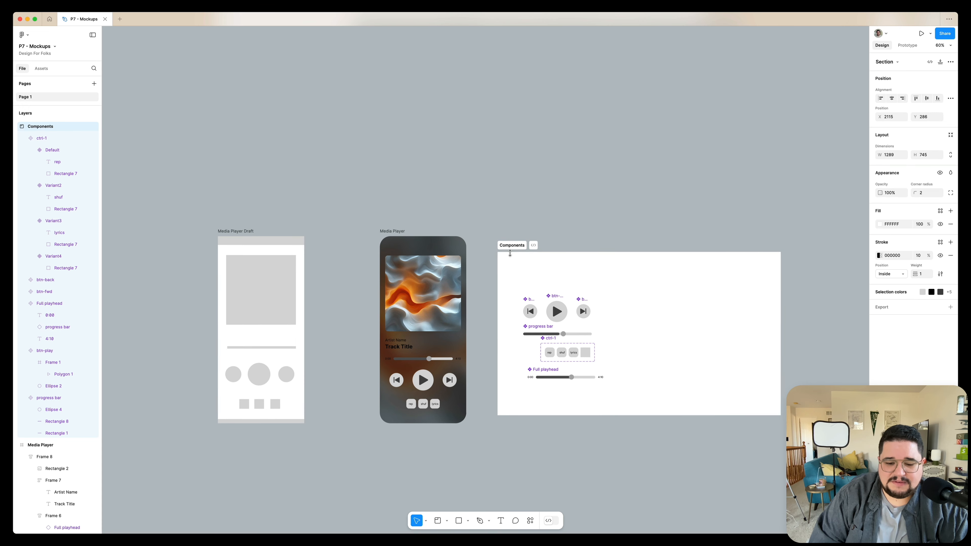
scroll(512, 230, "up", 5)
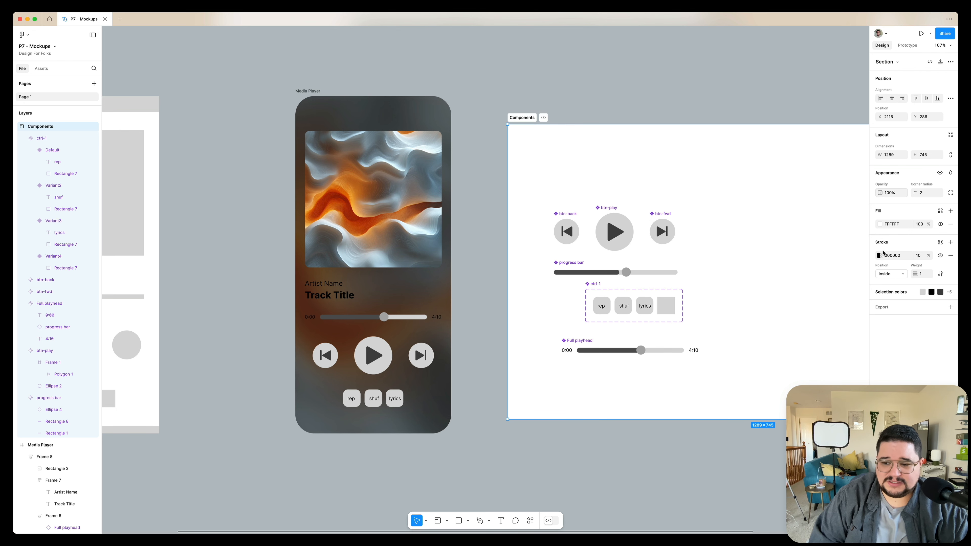
left_click(880, 224)
left_click(791, 351)
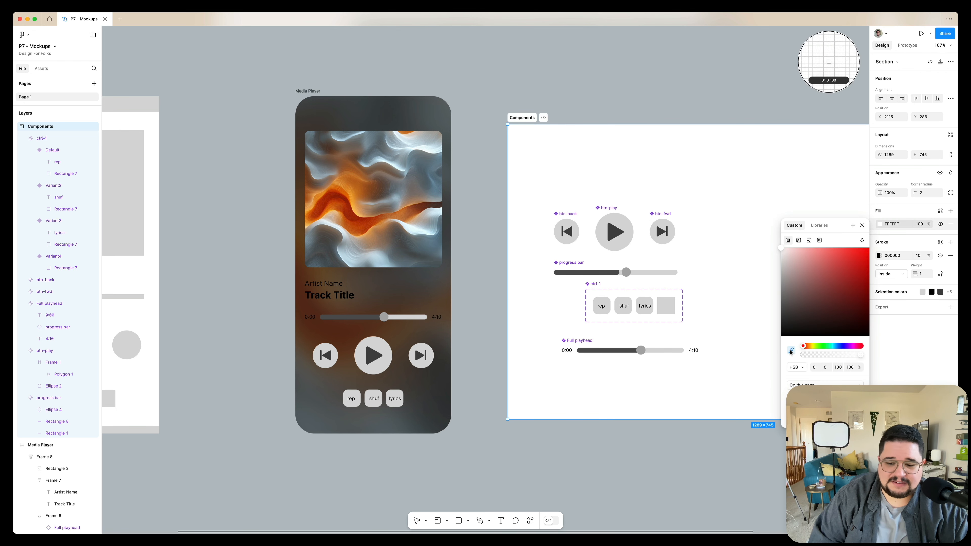
left_click(450, 201)
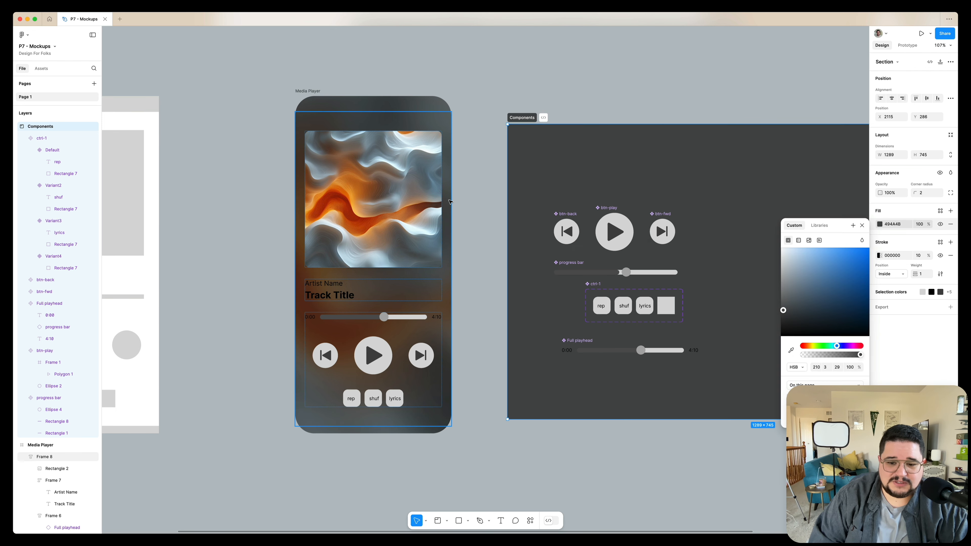
left_click(620, 82)
Select the light gray circles of the back, play and forward buttons and recolor them 2A2A2A at 83% opacity
scroll(573, 133, "right", 1)
scroll(573, 134, "down", 1)
scroll(542, 191, "up", 3)
left_click(498, 203)
left_click(564, 200, "shift")
left_click(623, 203, "shift")
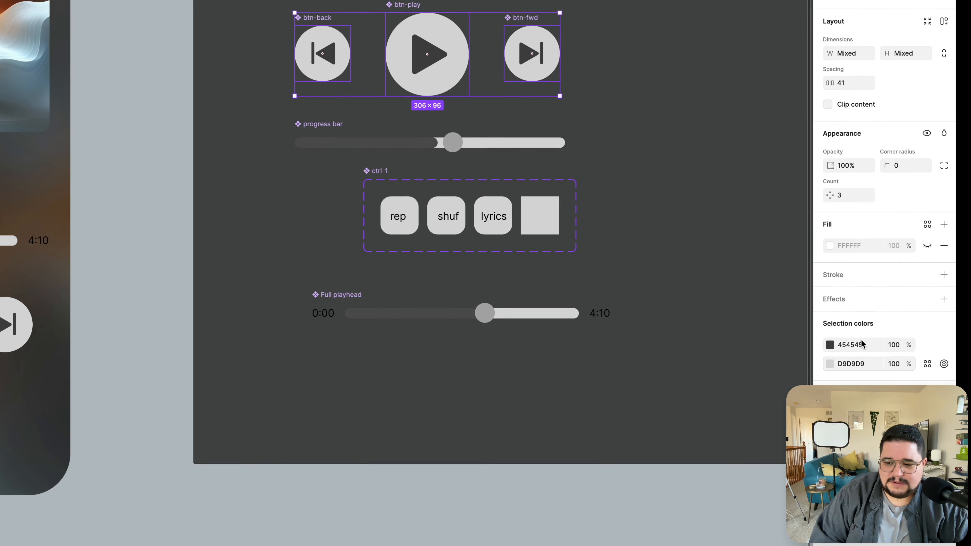
left_click(943, 364)
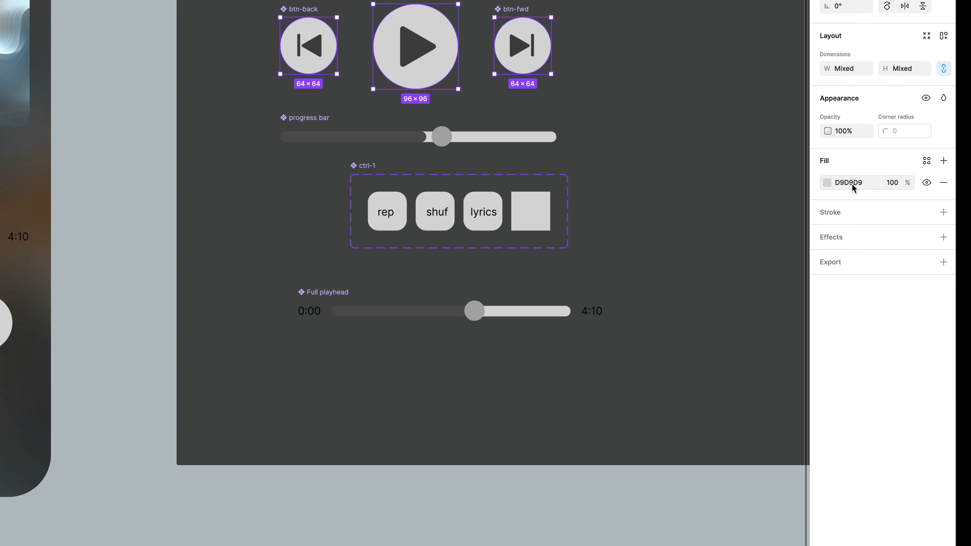
left_click(827, 184)
left_click_drag(705, 311, 633, 365)
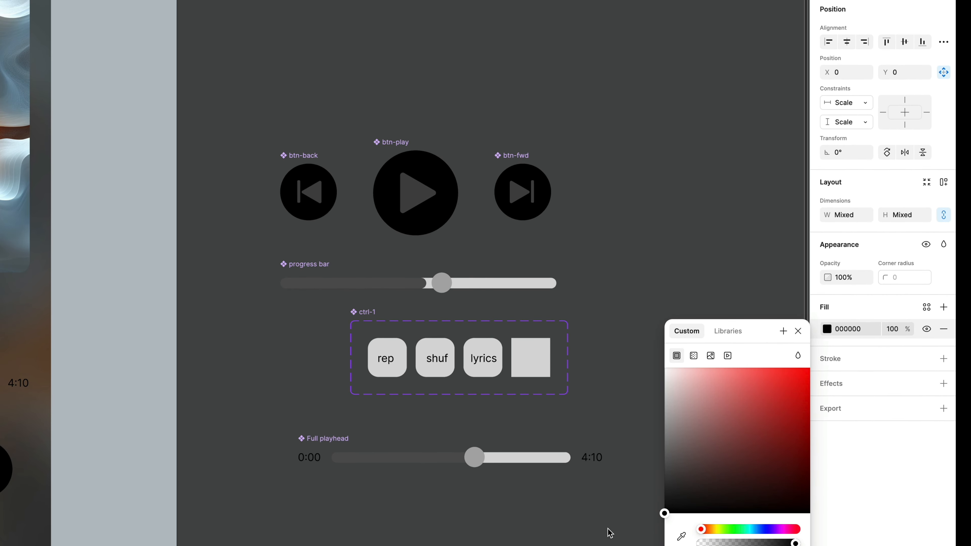
left_click(666, 491)
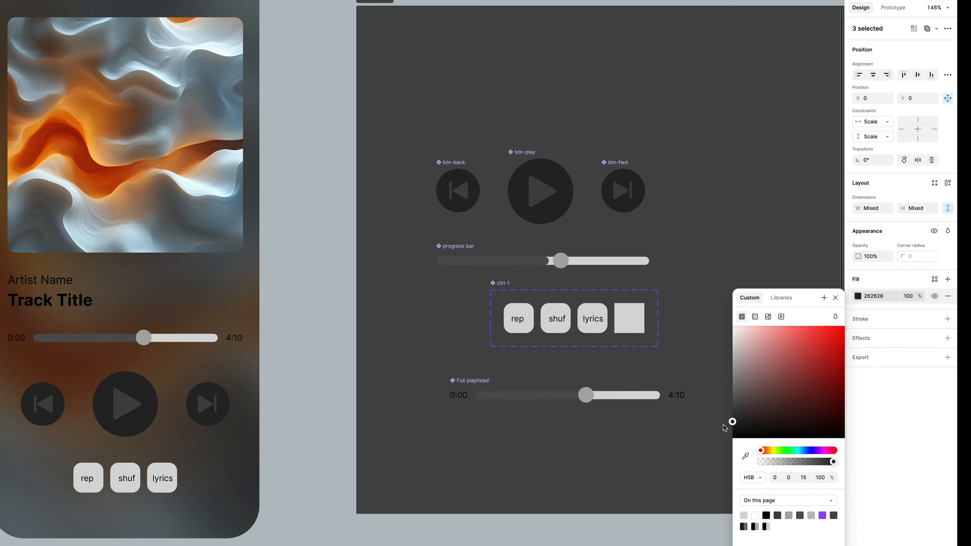
left_click_drag(723, 425, 725, 422)
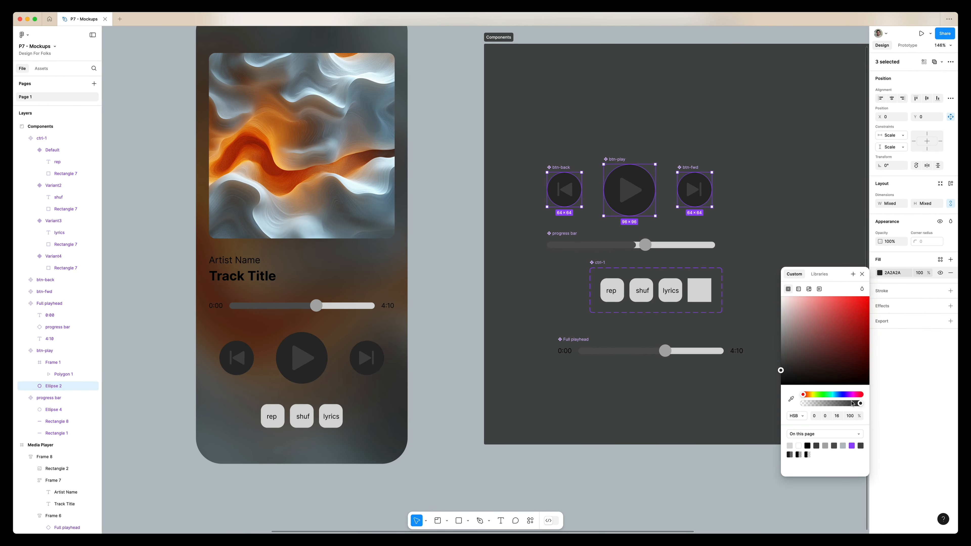
left_click_drag(852, 404, 845, 405)
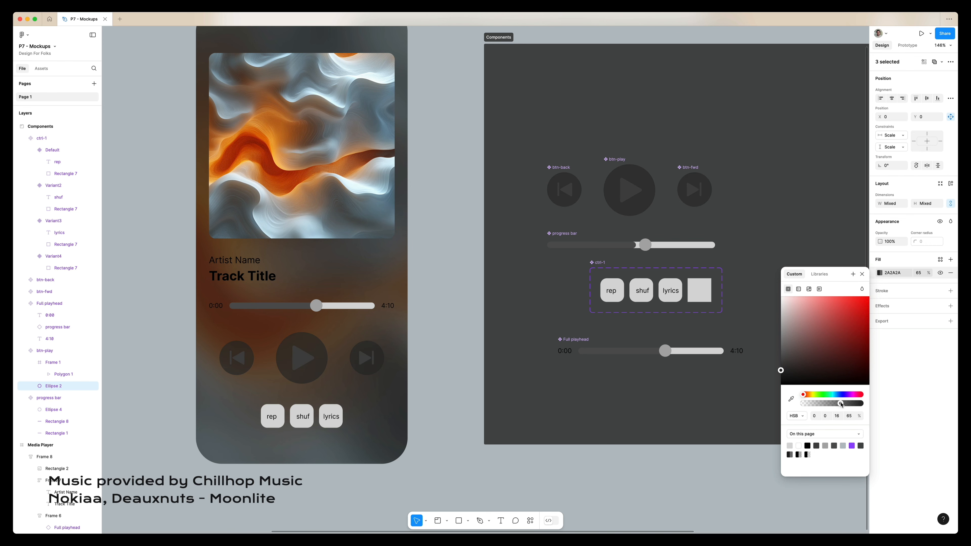
left_click_drag(851, 405, 854, 404)
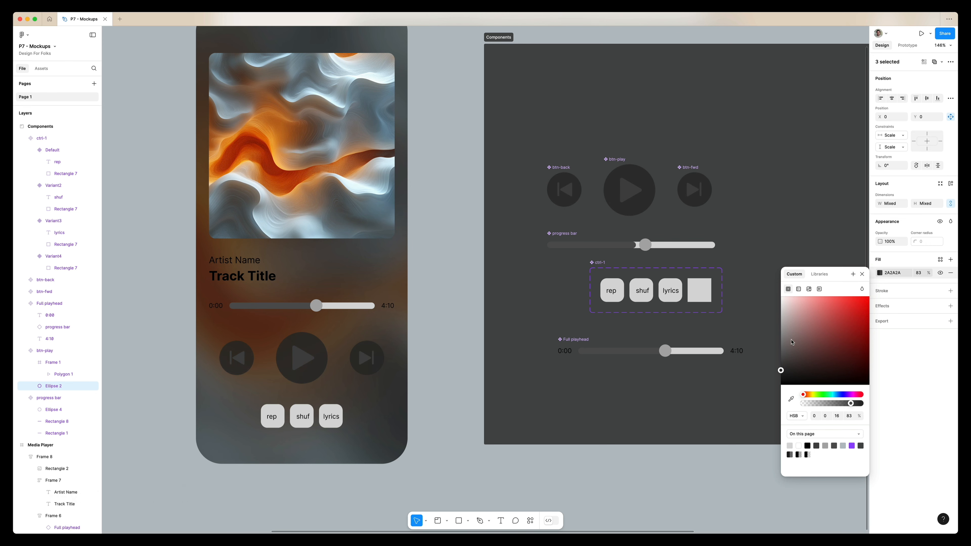
Add an inner shadow to the button circles: white FFFFFF at 35%, X 0, Y 1, blur 1
left_click(951, 306)
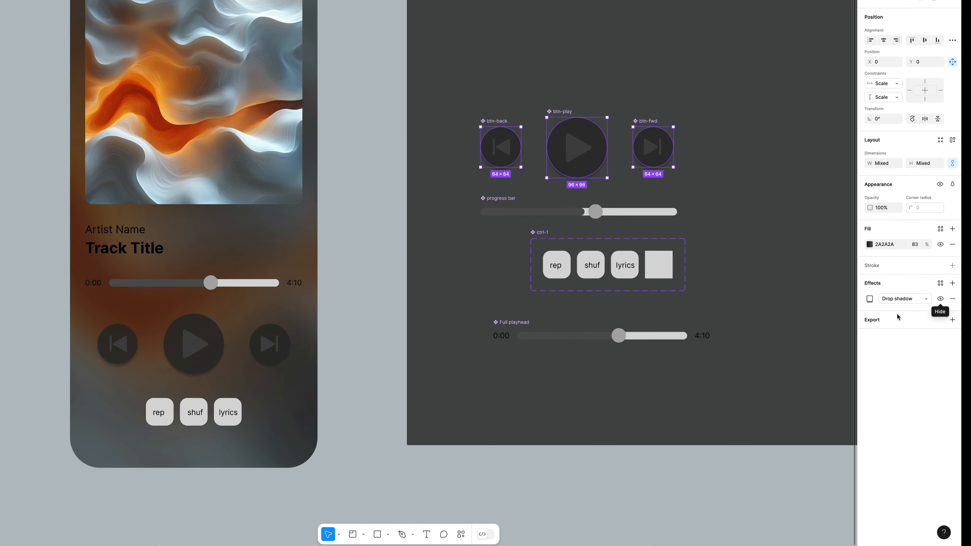
left_click(906, 318)
left_click(906, 278)
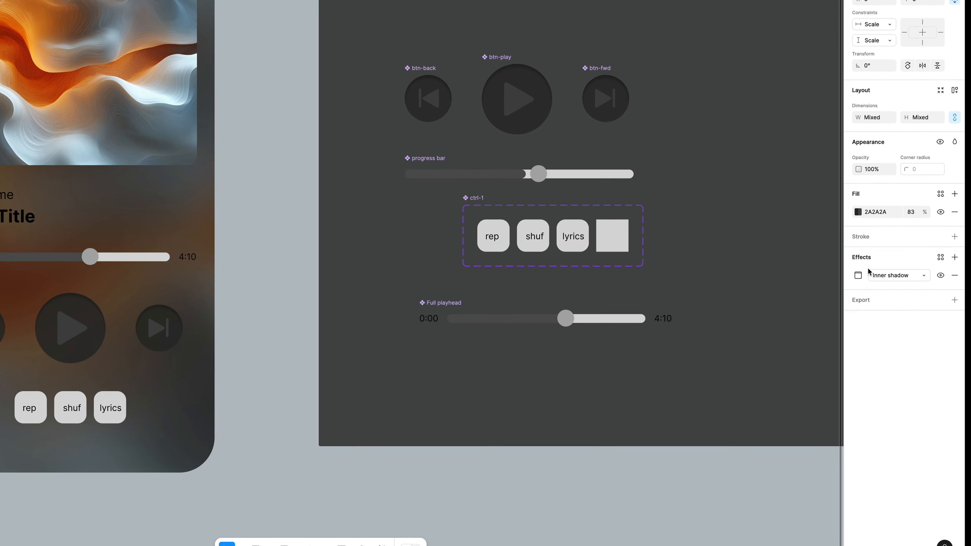
left_click(856, 275)
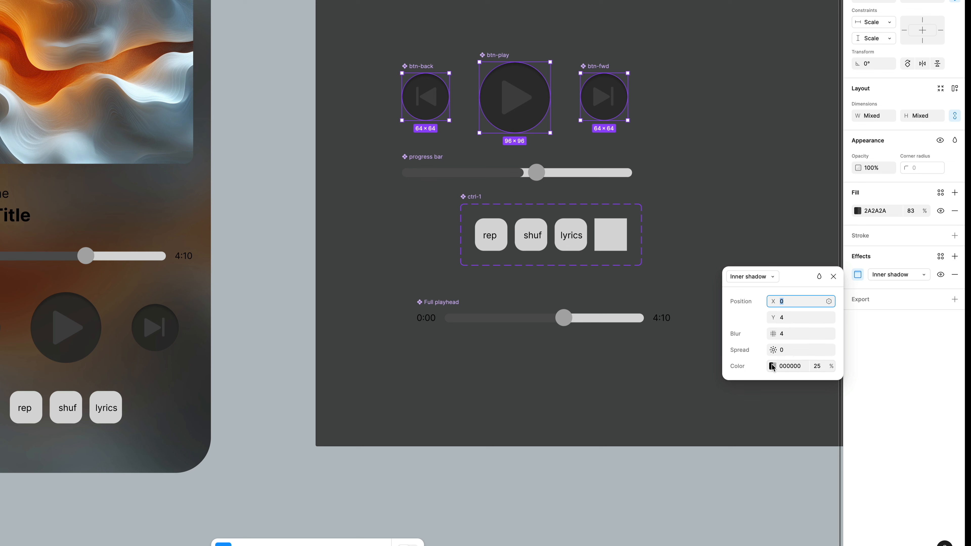
left_click(773, 366)
left_click_drag(661, 360, 573, 289)
left_click(821, 367)
left_click(793, 319)
key("Down")
key("Down")
left_click(796, 334)
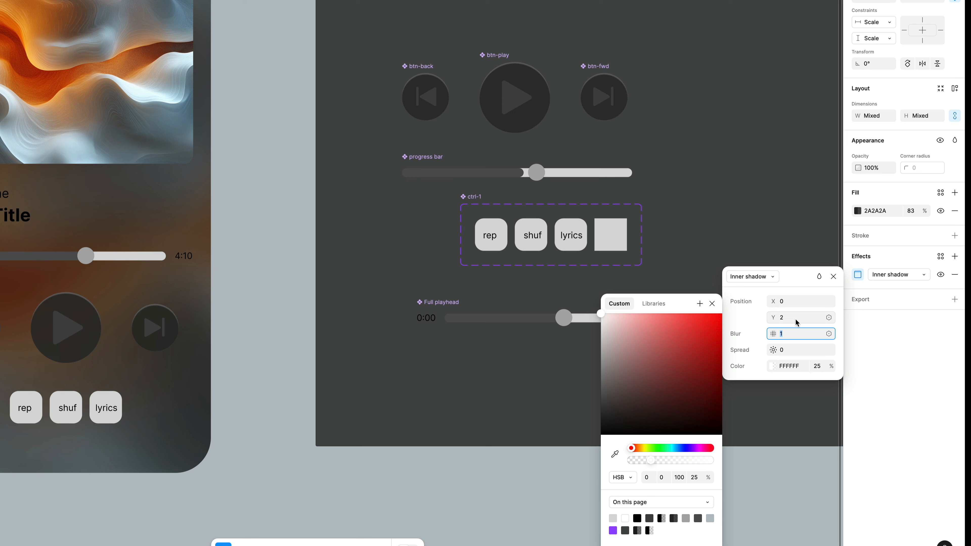
left_click(800, 318)
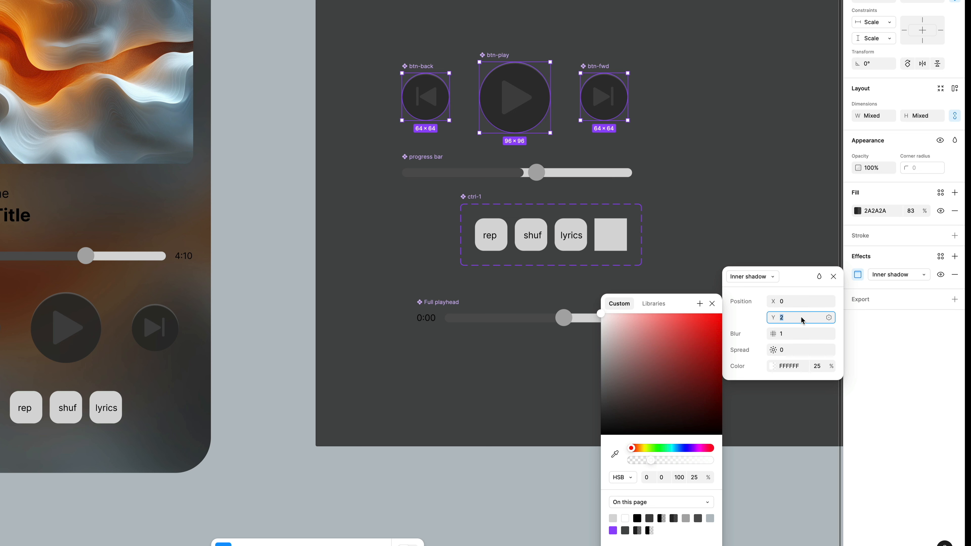
key("Down")
left_click(800, 364)
left_click(816, 366)
key("shift+Up")
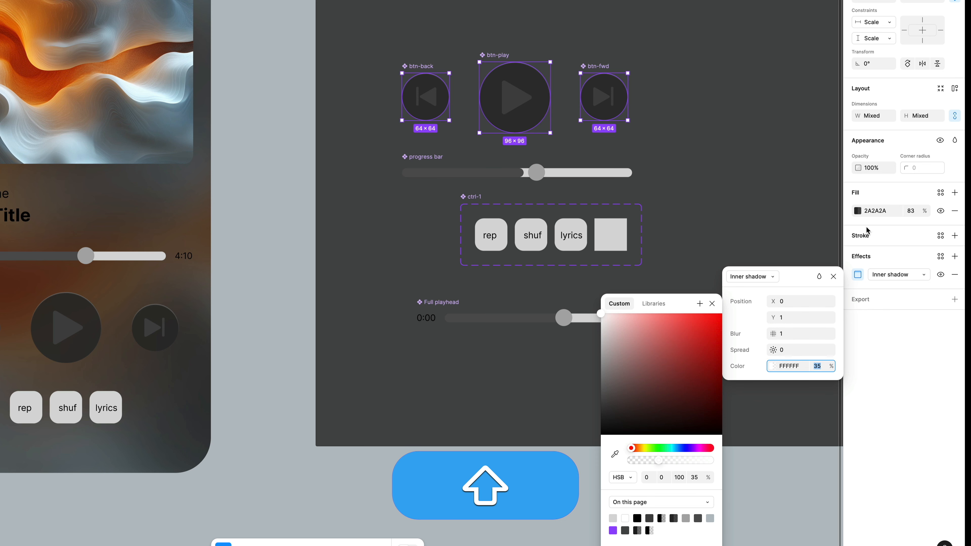
Darken the button circles' fill color to 191919
left_click(857, 211)
left_click_drag(730, 349, 718, 360)
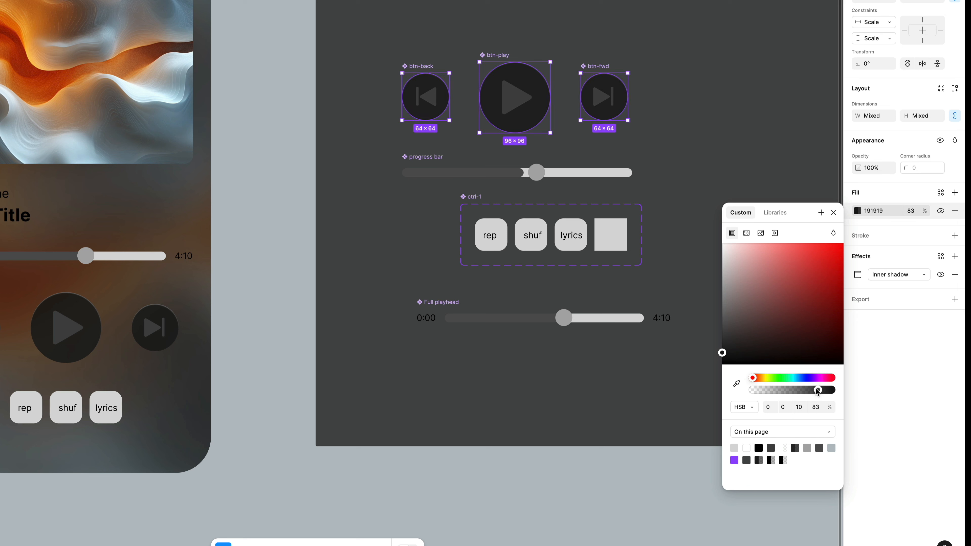
left_click_drag(808, 392, 792, 393)
Select the three button icons and change their color to white FFFFFF
left_click(603, 95)
left_click(514, 97, "shift")
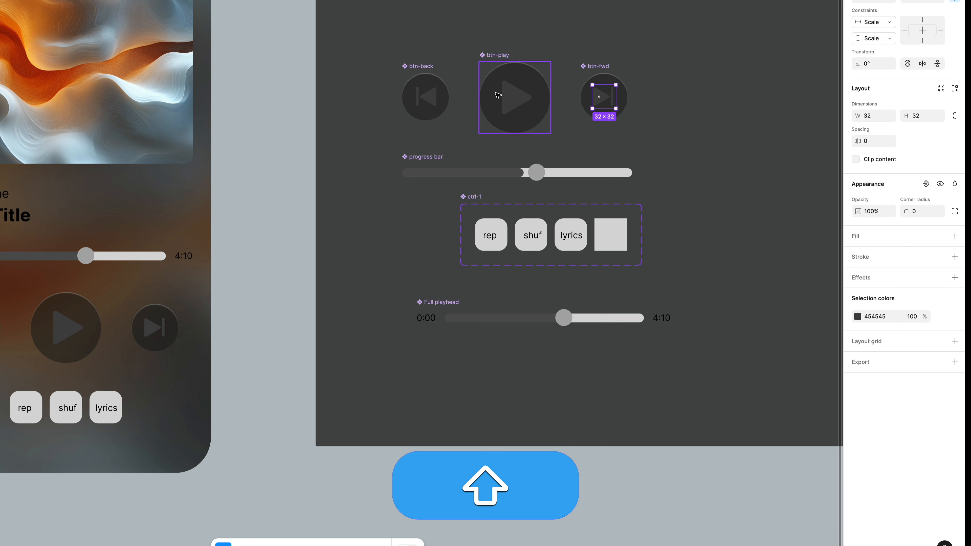
left_click(517, 99, "shift")
double_click(433, 98, "shift")
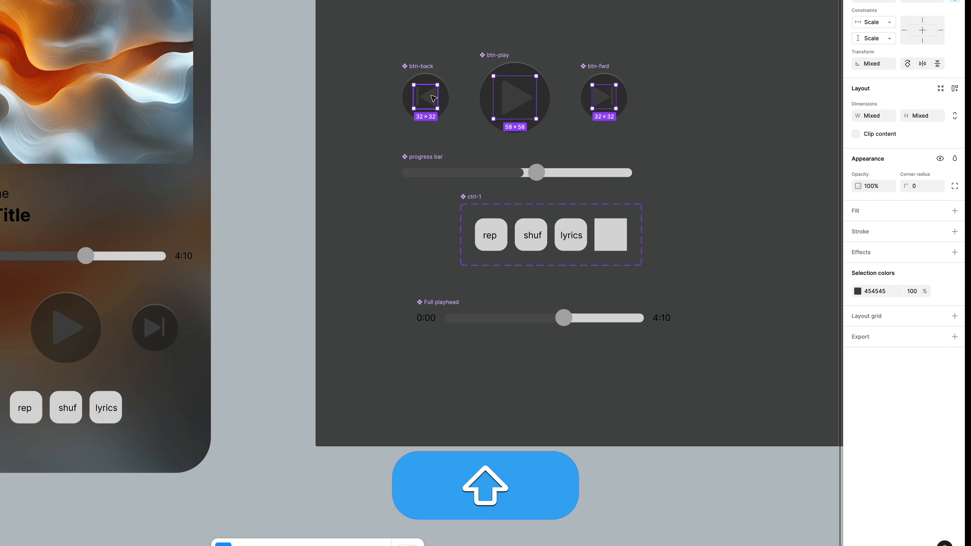
left_click(857, 291)
left_click_drag(765, 330, 680, 308)
scroll(537, 275, "left", 2)
scroll(538, 275, "up", 1)
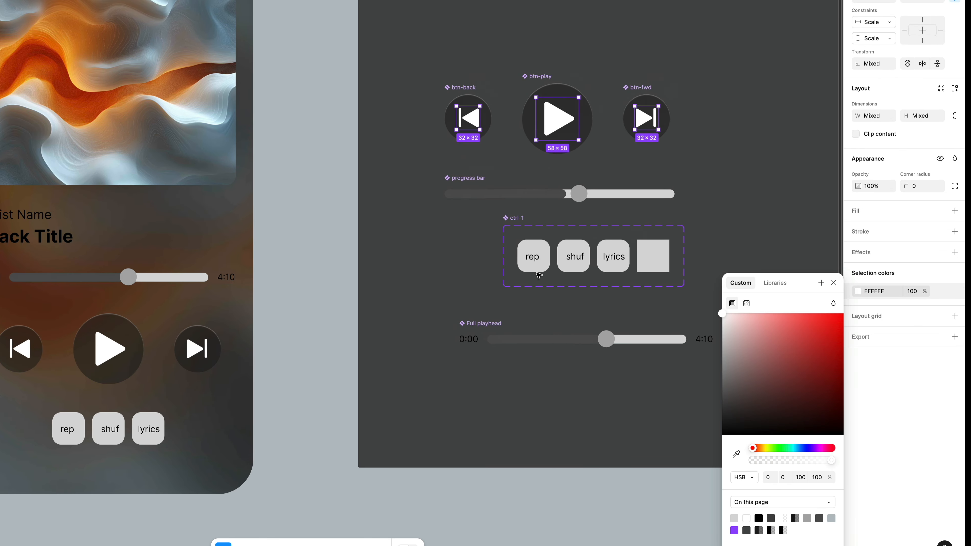
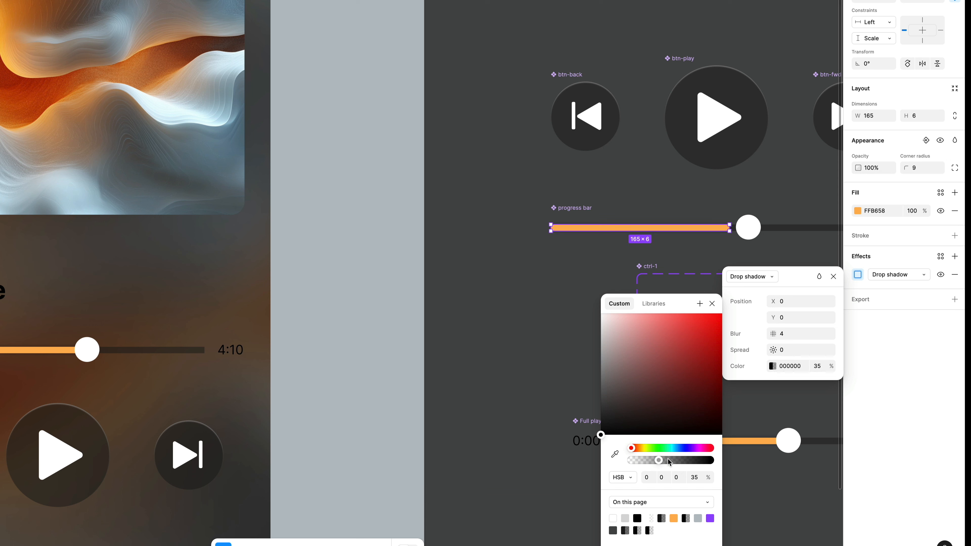
Recolor the progress bar fill's drop shadow to yellow FFE70E at 100% opacity
left_click_drag(643, 456, 638, 449)
left_click(676, 382)
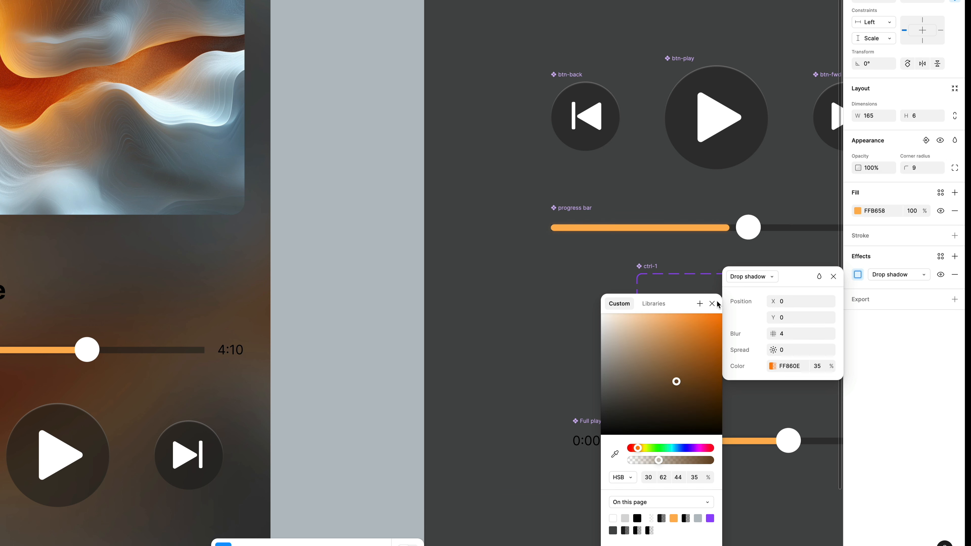
left_click_drag(667, 458, 708, 457)
left_click_drag(637, 453, 643, 449)
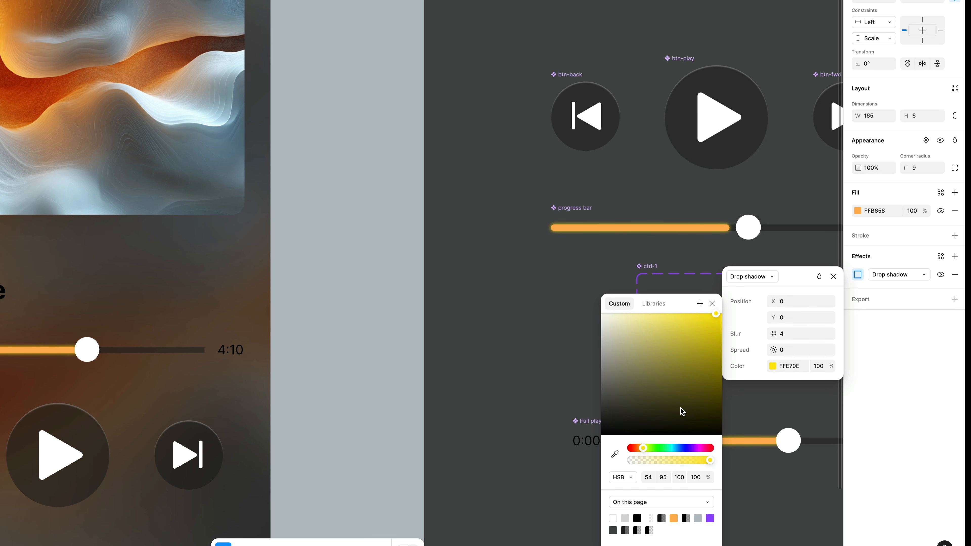
Raise the progress bar fill's drop shadow blur to 18 to create a glow
left_click(793, 334)
key("shift+Up")
key("Up")
key("Up")
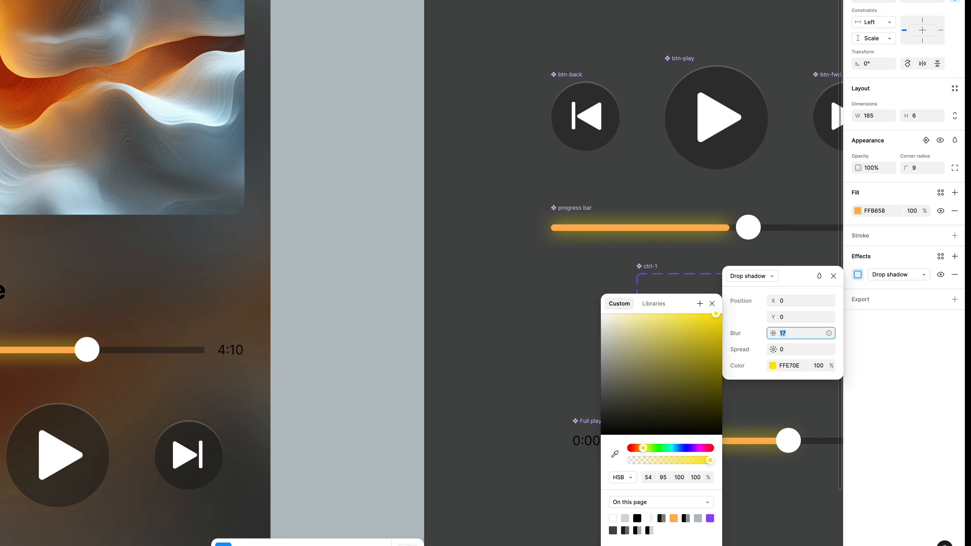
scroll(682, 245, "down", 5)
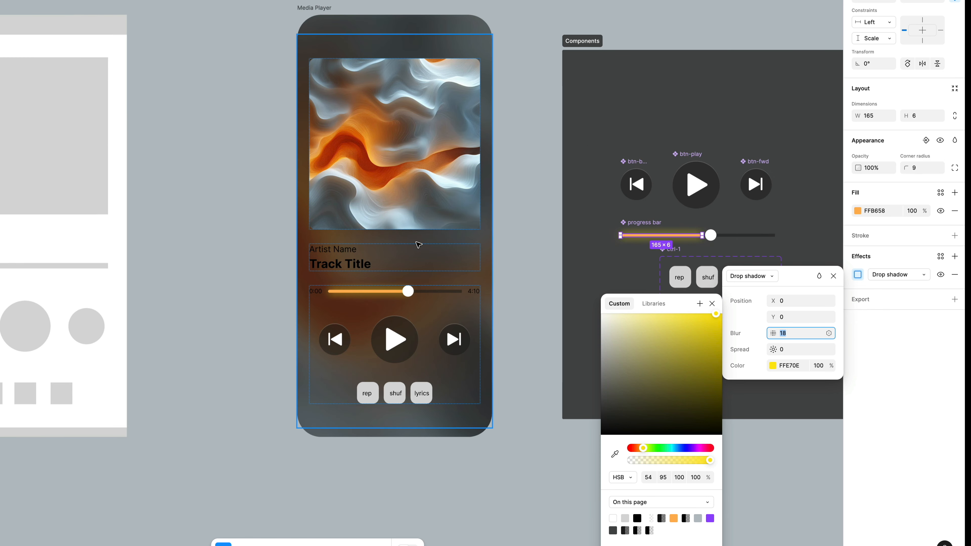
Select both time labels of the Full playhead component and change their text color to white FFFFFF
scroll(419, 245, "up", 5)
scroll(418, 245, "down", 2)
scroll(418, 245, "right", 3)
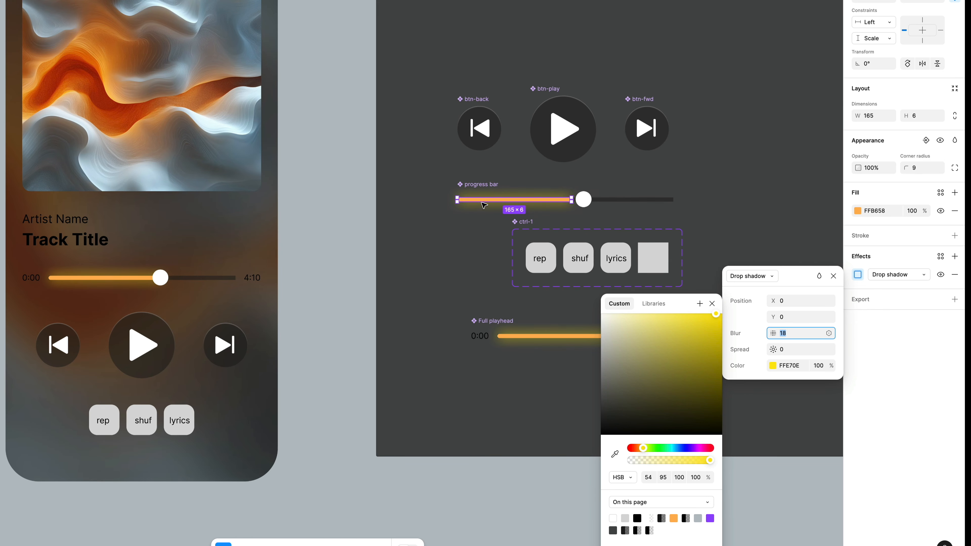
scroll(470, 358, "right", 2)
scroll(470, 358, "down", 1)
left_click(389, 283, "super")
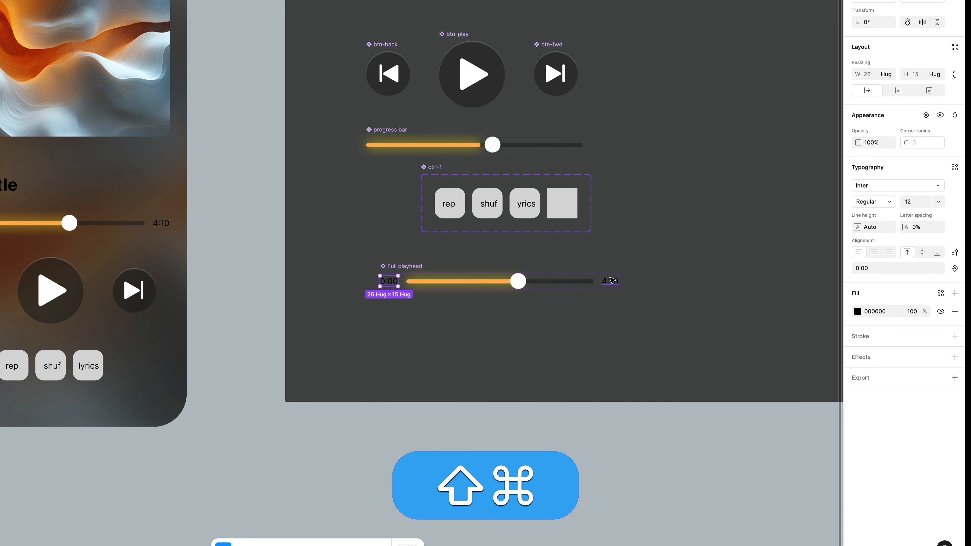
scroll(595, 259, "up", 2)
scroll(595, 260, "left", 2)
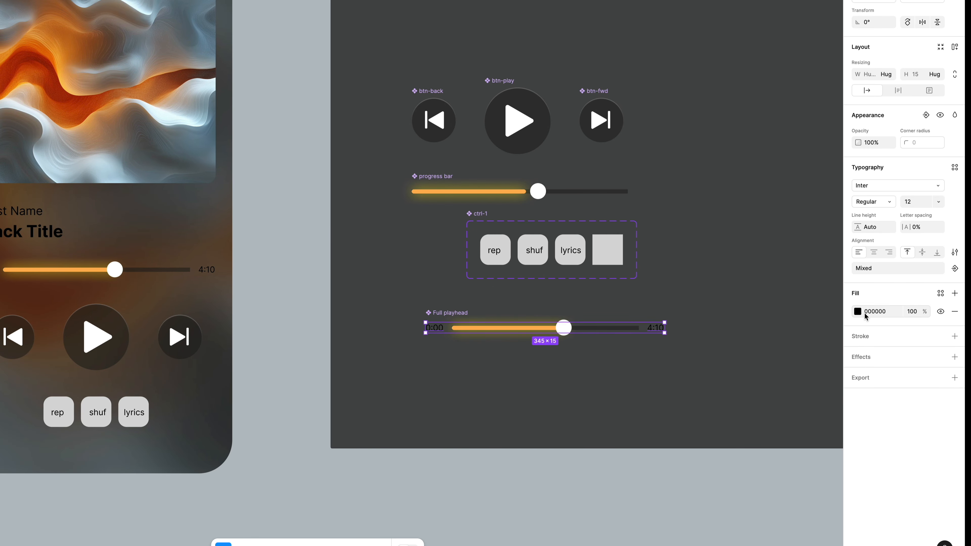
left_click(858, 312)
left_click_drag(694, 279, 648, 261)
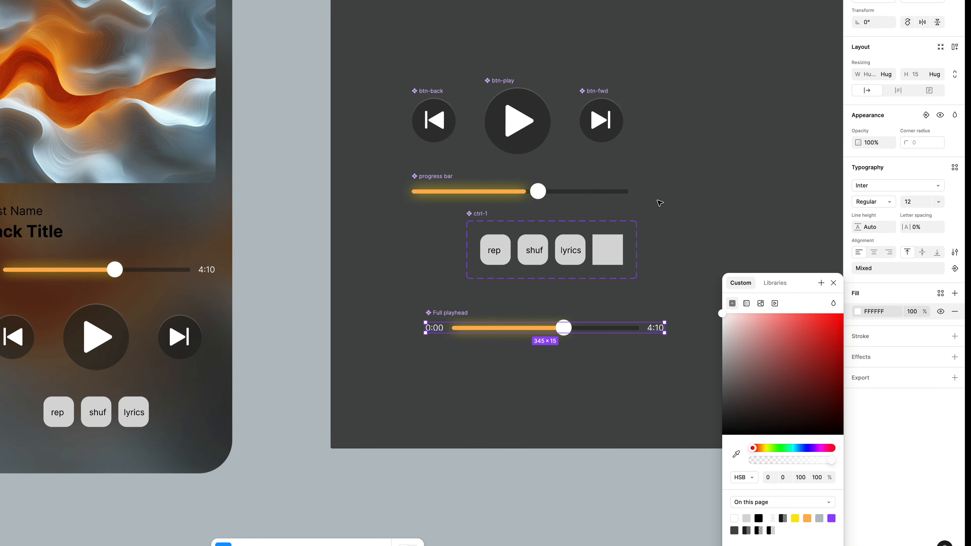
left_click(660, 201)
Select the Artist Name and Track Title texts in the mockup and change their color to white
scroll(659, 201, "left", 3)
left_click(130, 209, "super")
left_click(132, 227, "shift+super")
left_click(858, 295)
left_click_drag(768, 346, 586, 288)
left_click(460, 267)
scroll(462, 271, "right", 3)
scroll(463, 270, "up", 2)
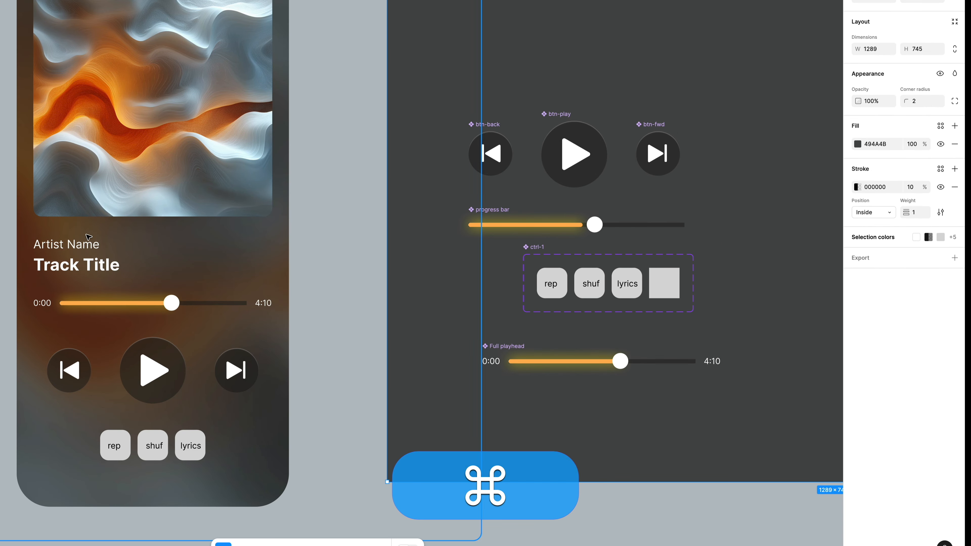
Copy the progress bar fill's properties, paste them onto the Artist Name text, and remove its drop shadow
left_click(75, 250, "super")
left_click(99, 266, "shift+super")
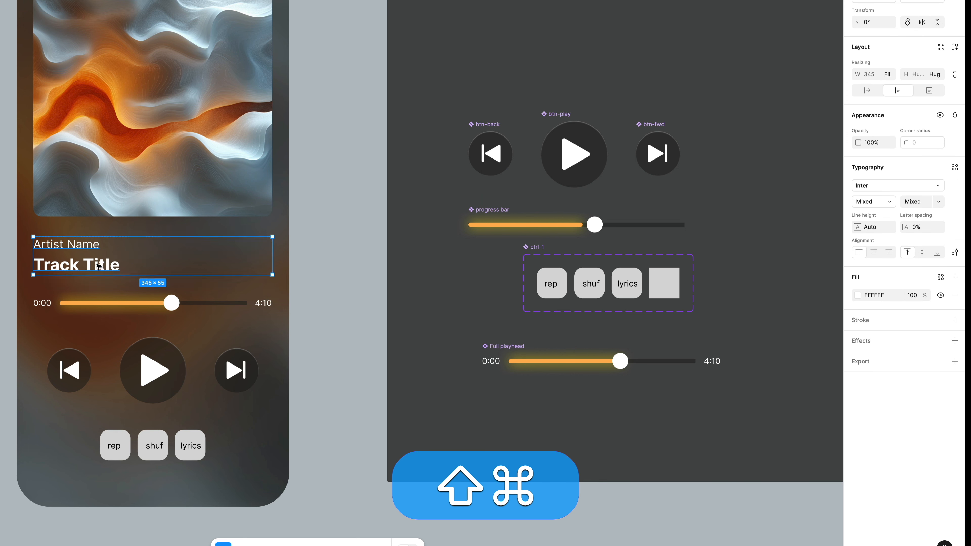
left_click(490, 226, "super")
key("alt+super+c")
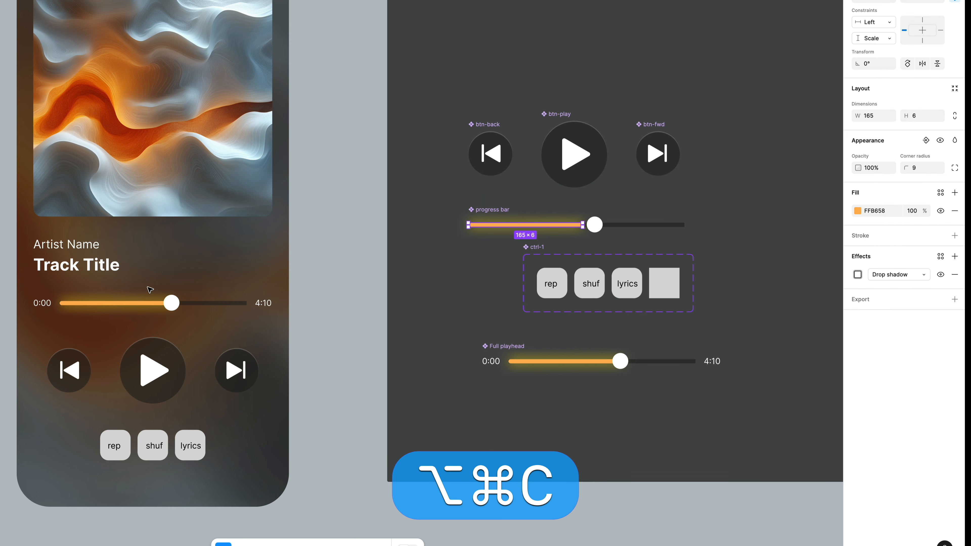
left_click(77, 244, "super")
key("alt+super+v")
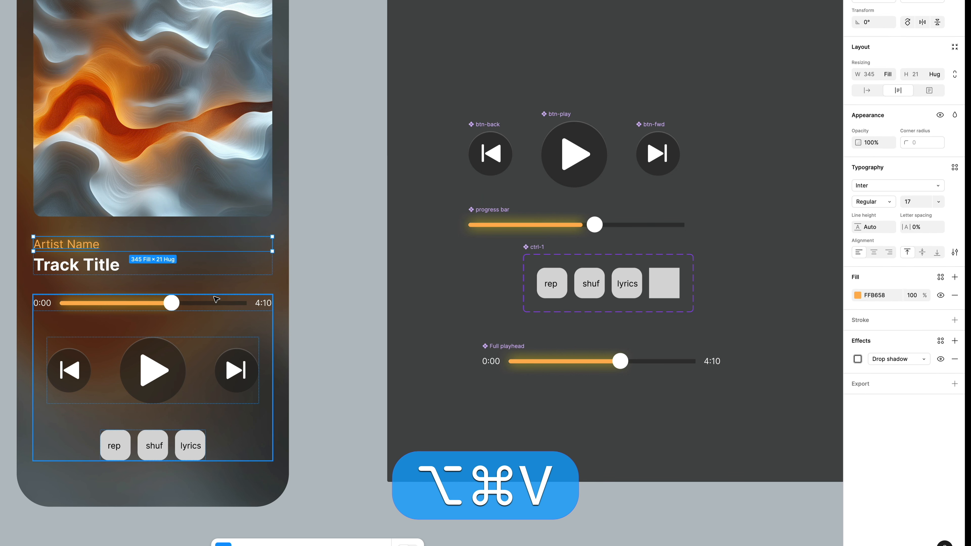
left_click(954, 360)
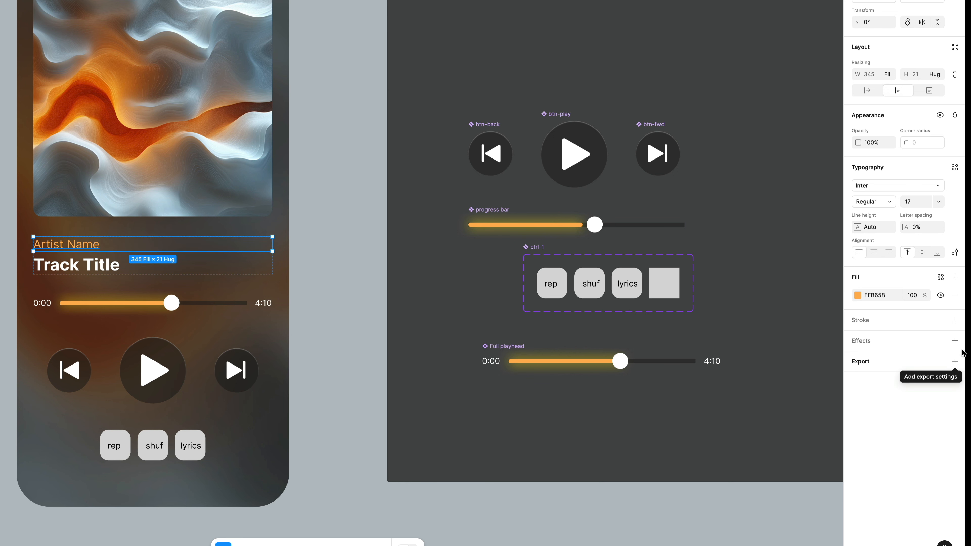
Center-align the Artist Name and Track Title texts horizontally
left_click(70, 273, "shift+super")
left_click(873, 252)
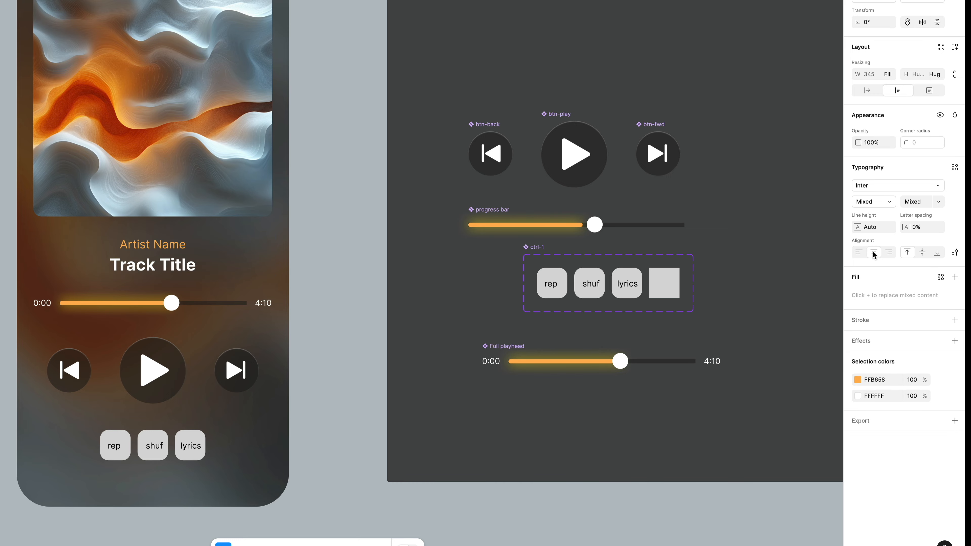
left_click(380, 233)
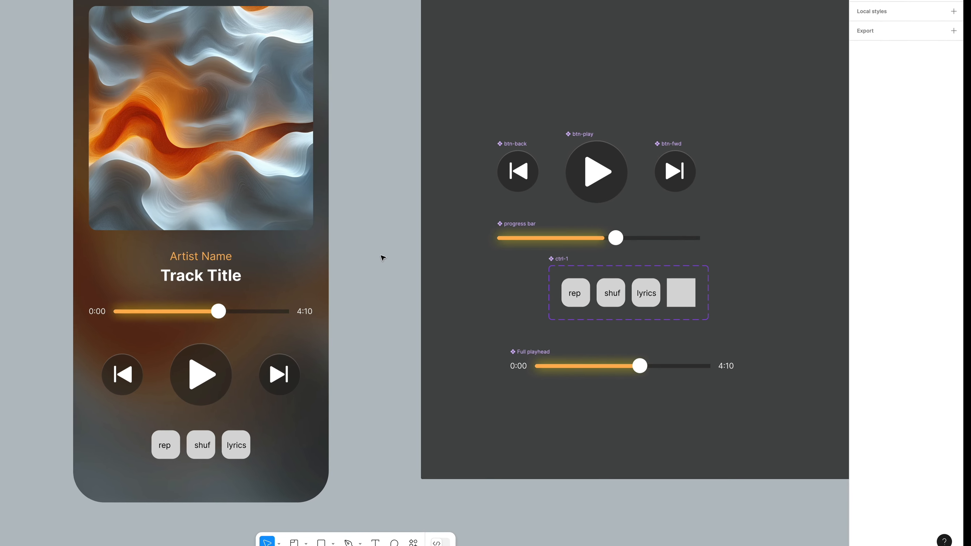
Change the font of the Artist Name and Track Title texts to Krona One
left_click(238, 374)
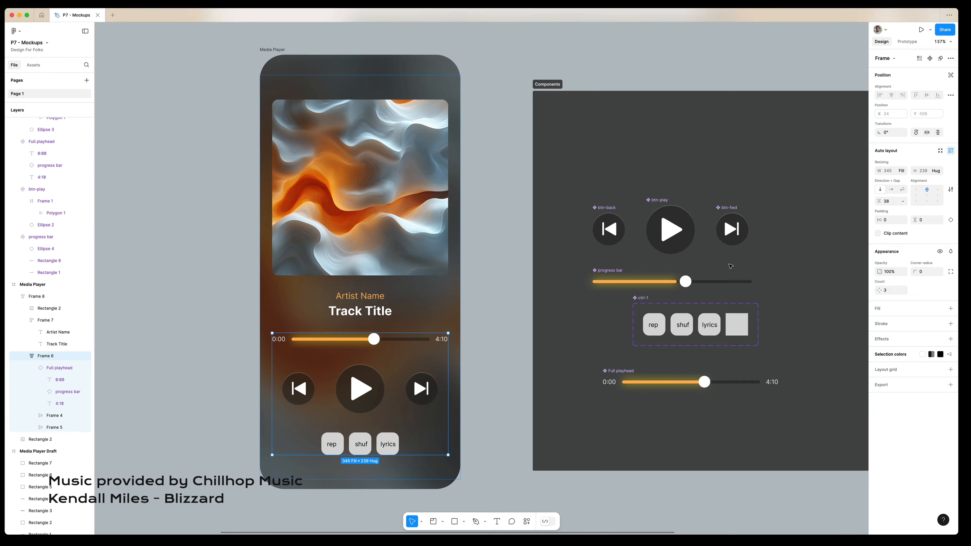
left_click(496, 297)
left_click(366, 297, "super")
left_click(366, 312, "shift+super")
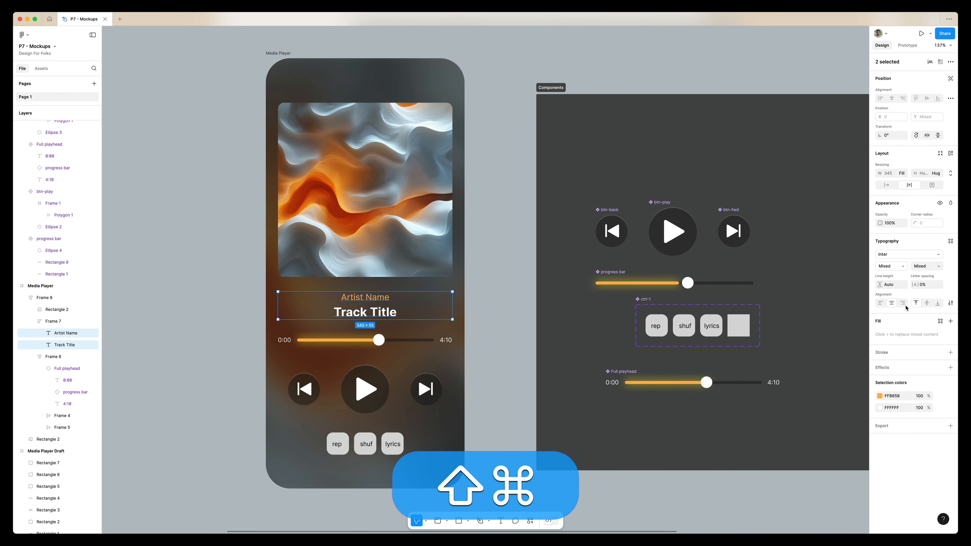
left_click(898, 254)
scroll(847, 365, "down", 3)
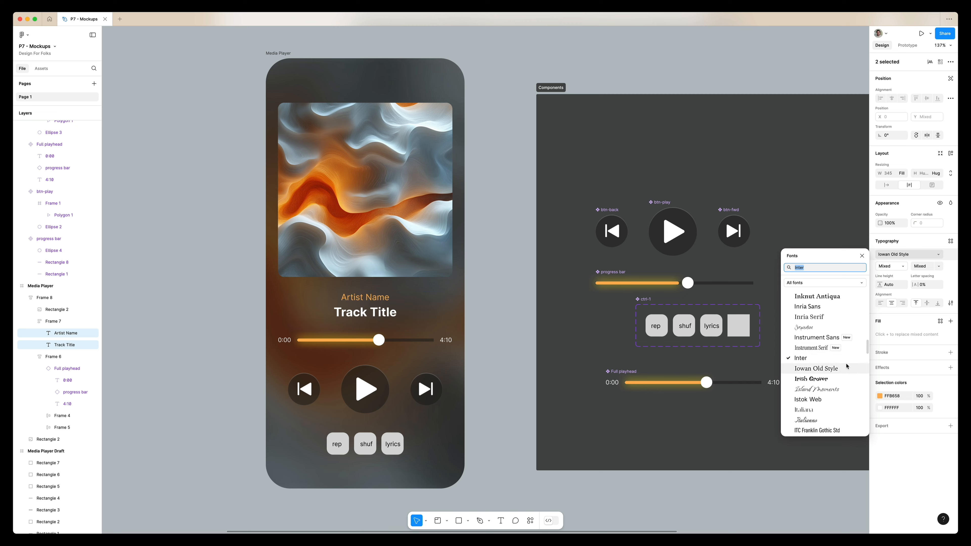
scroll(846, 365, "down", 1)
type("kro")
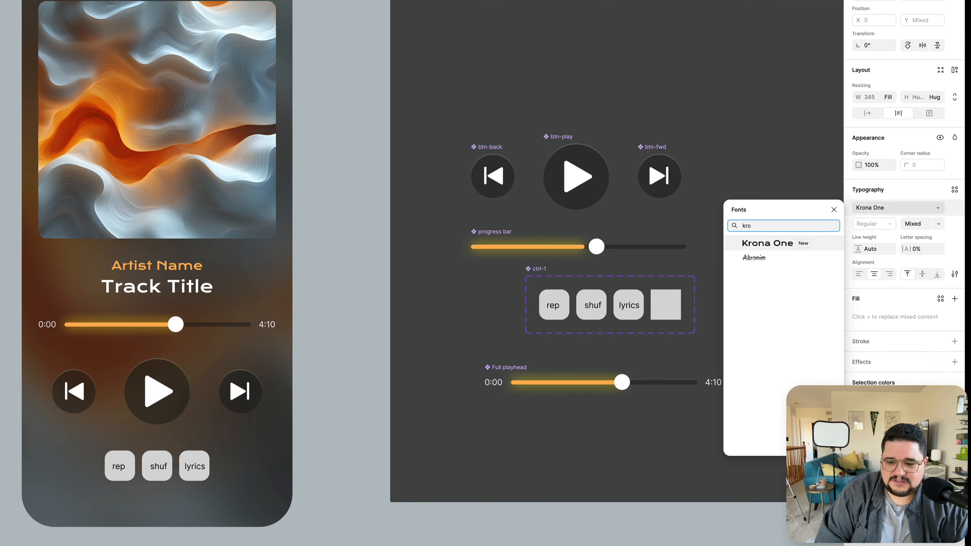
key("Return")
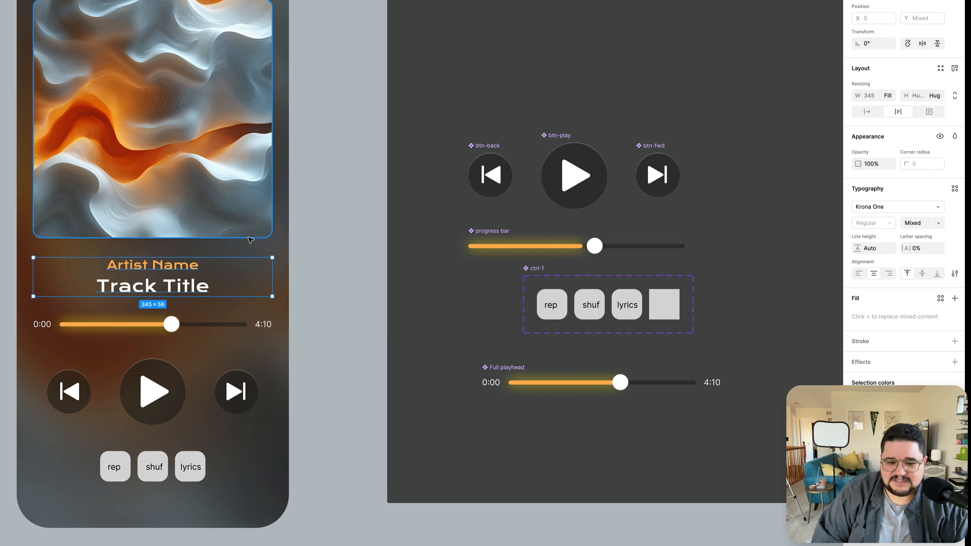
Browse the font list and set the Artist Name and Track Title font to Libre Franklin
left_click(898, 210)
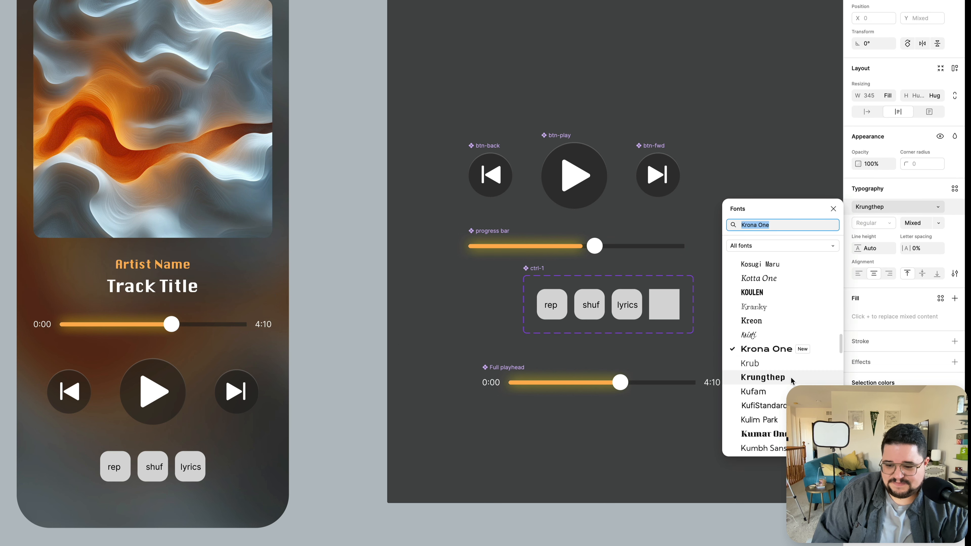
scroll(778, 396, "down", 5)
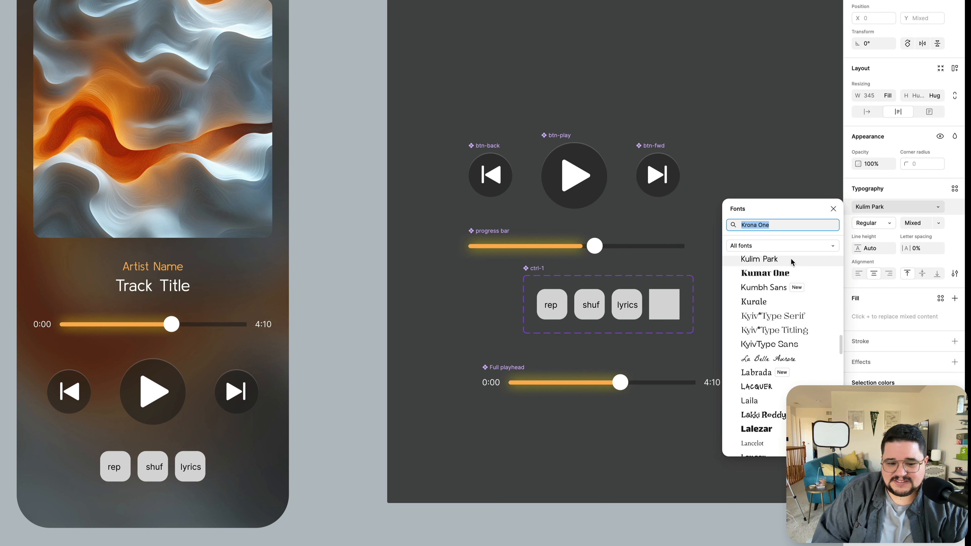
scroll(764, 337, "down", 4)
scroll(785, 397, "down", 2)
scroll(785, 396, "down", 2)
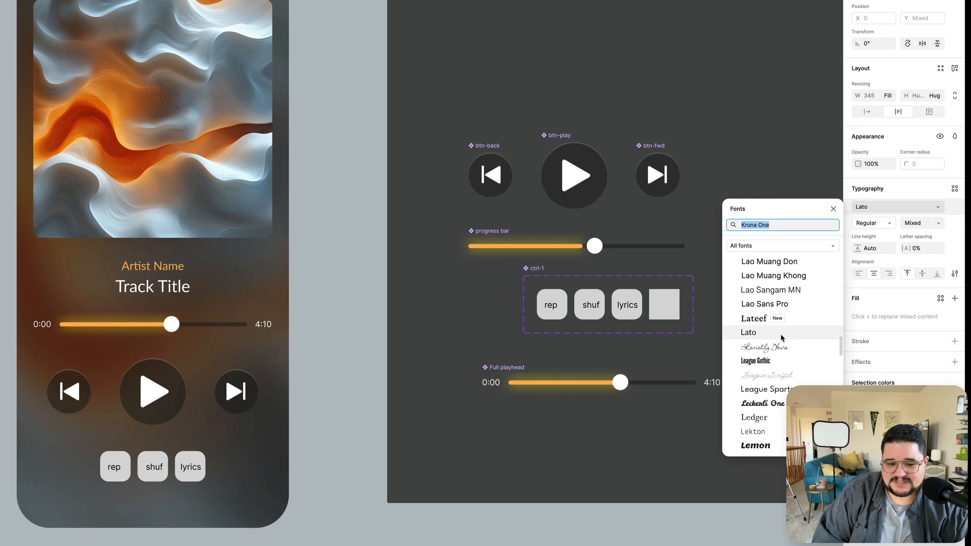
scroll(781, 336, "down", 3)
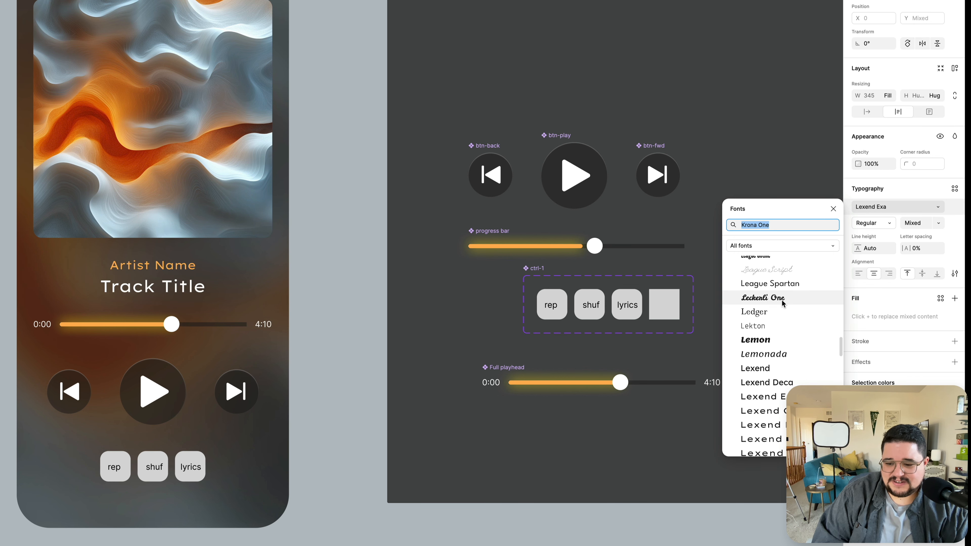
scroll(778, 417, "down", 5)
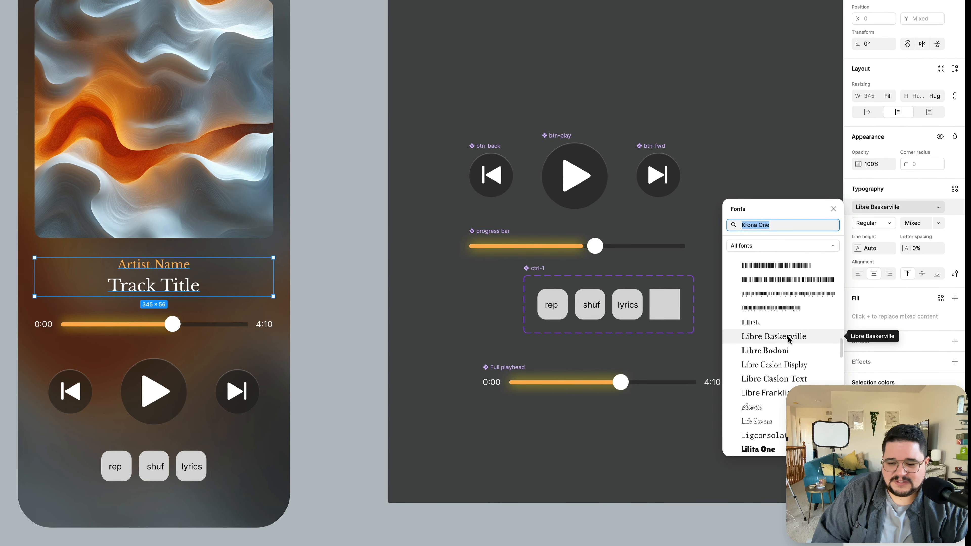
left_click(783, 391)
left_click(359, 254)
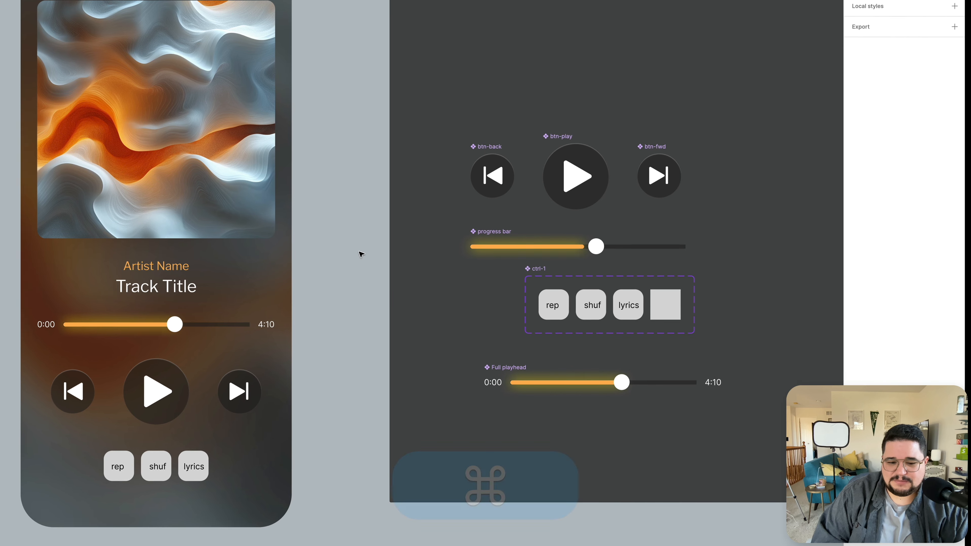
Set the Artist Name text's font size to 13
left_click(126, 266, "super")
left_click(915, 225)
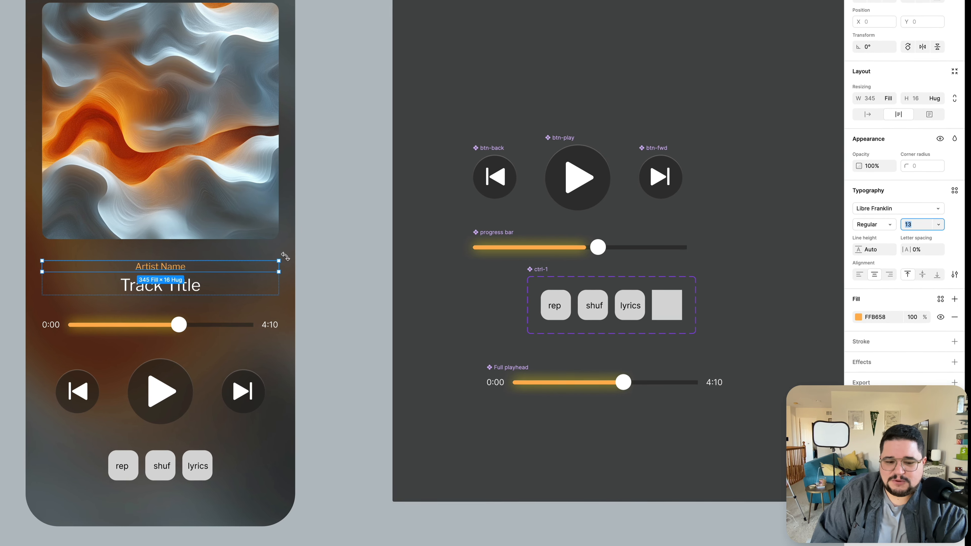
left_click(316, 262)
Set the Track Title text to font size 20 and Black weight
left_click(178, 293, "super")
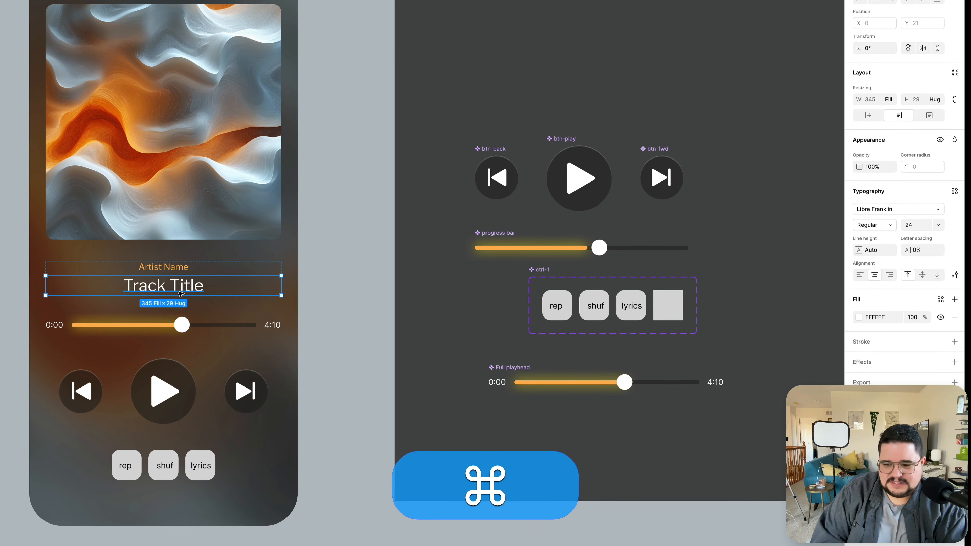
left_click(925, 226)
key("Down")
key("Down")
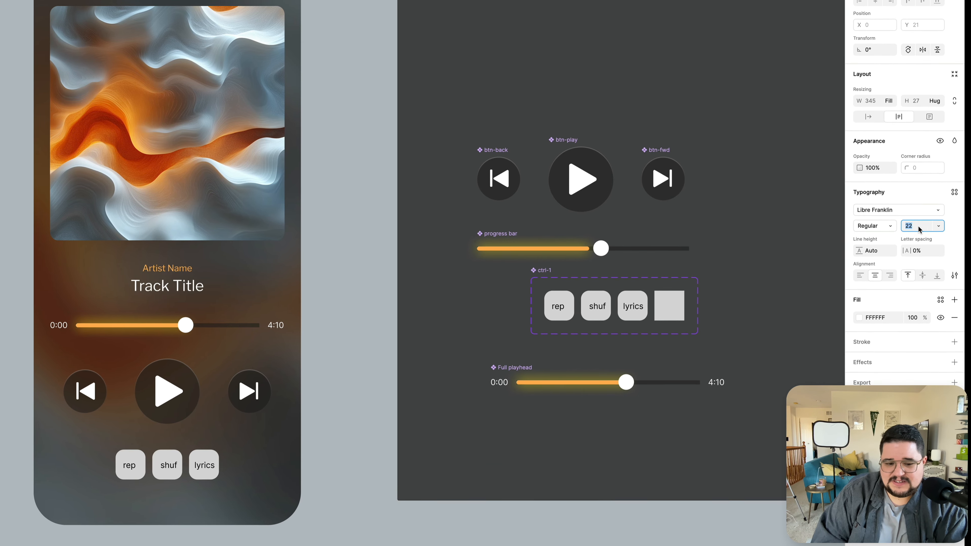
left_click(876, 227)
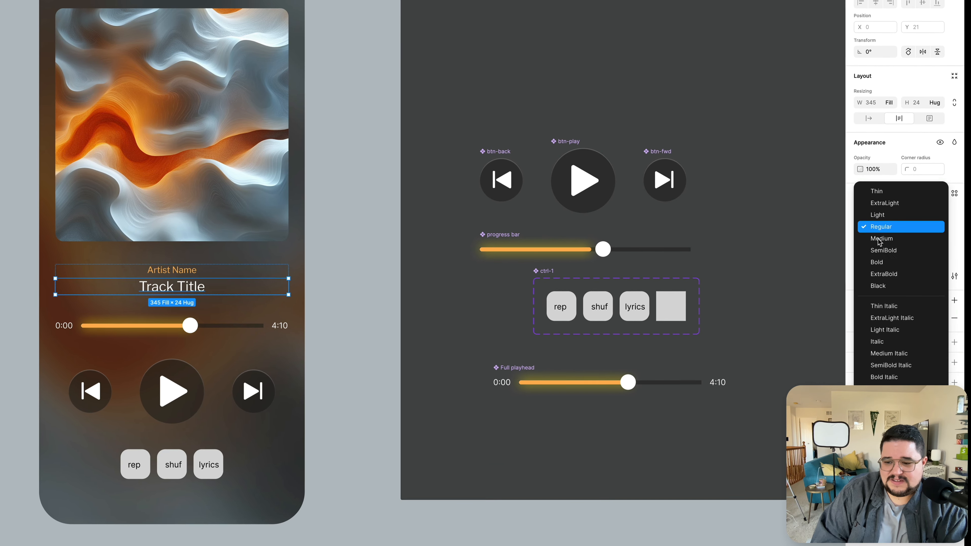
left_click(879, 286)
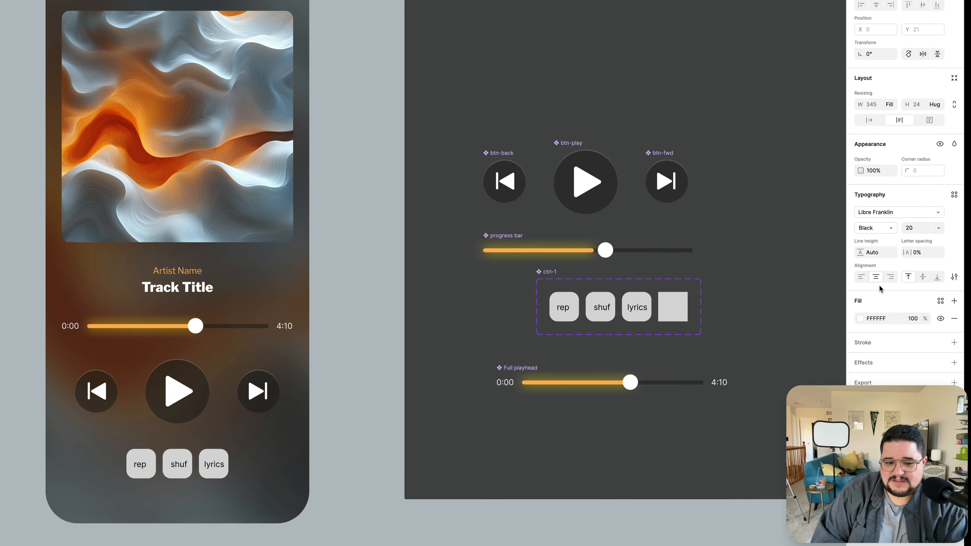
Replace the artist name text with "Zen Lines"
left_click(332, 287)
left_click(171, 272, "super")
key("shift+super+z")
key("shift+space")
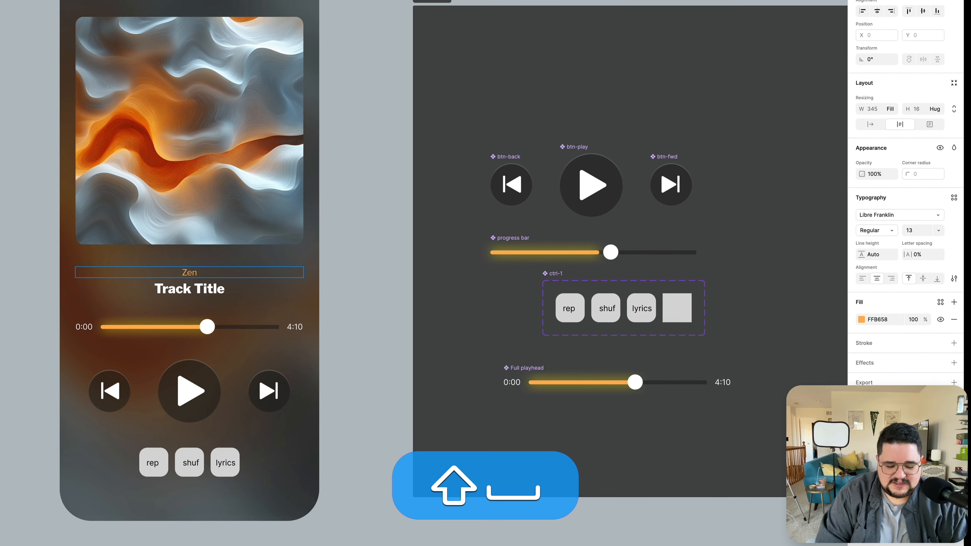
type("Lines")
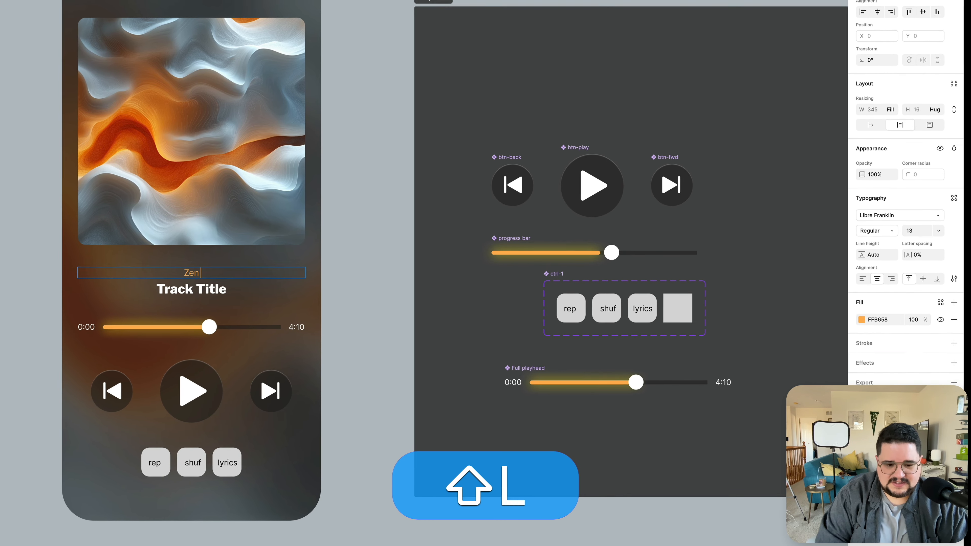
key("super+Return")
Replace the track title text with "I think therefore..."
double_click(187, 288)
type("I think therefore...")
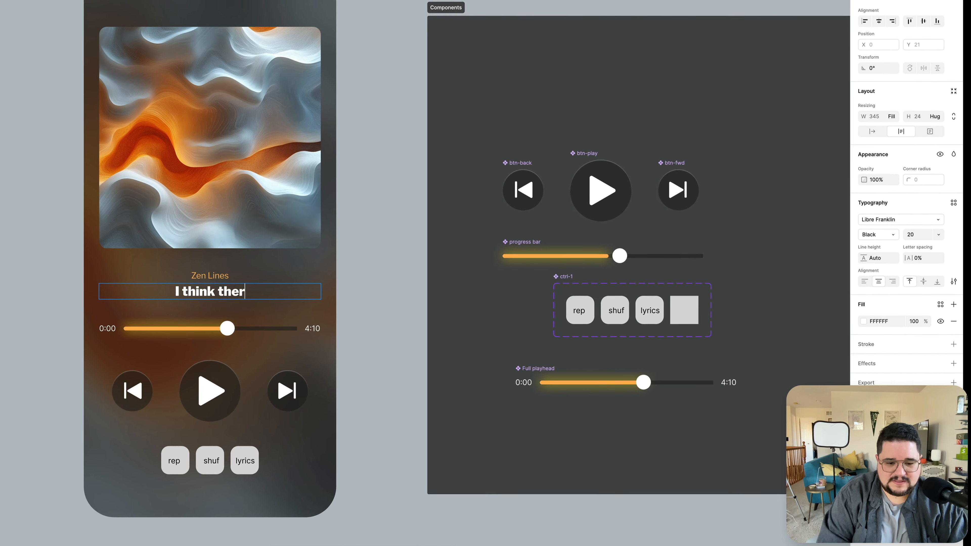
key("super+Return")
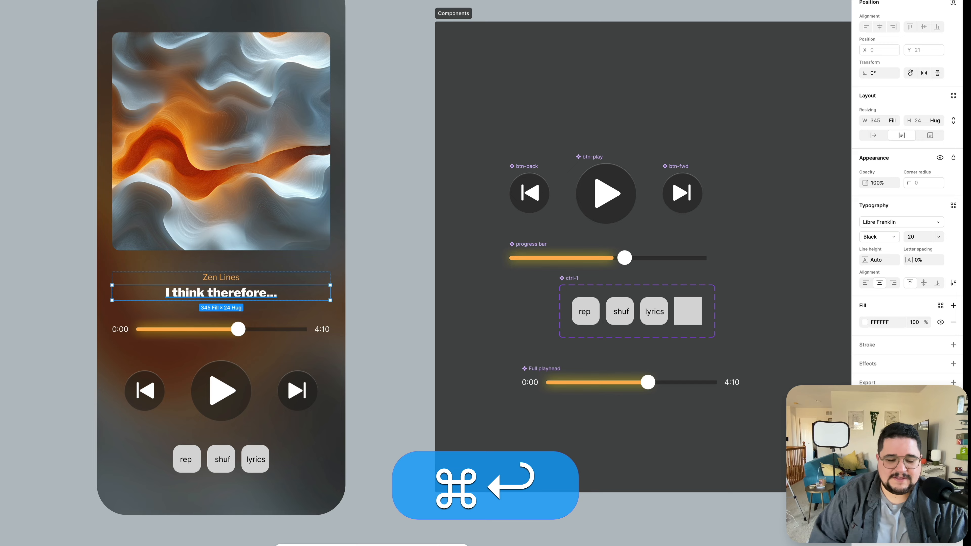
left_click(41, 275)
scroll(43, 275, "down", 4)
scroll(46, 275, "left", 3)
scroll(46, 276, "down", 2)
scroll(284, 231, "up", 3)
scroll(284, 231, "left", 1)
scroll(284, 231, "up", 1)
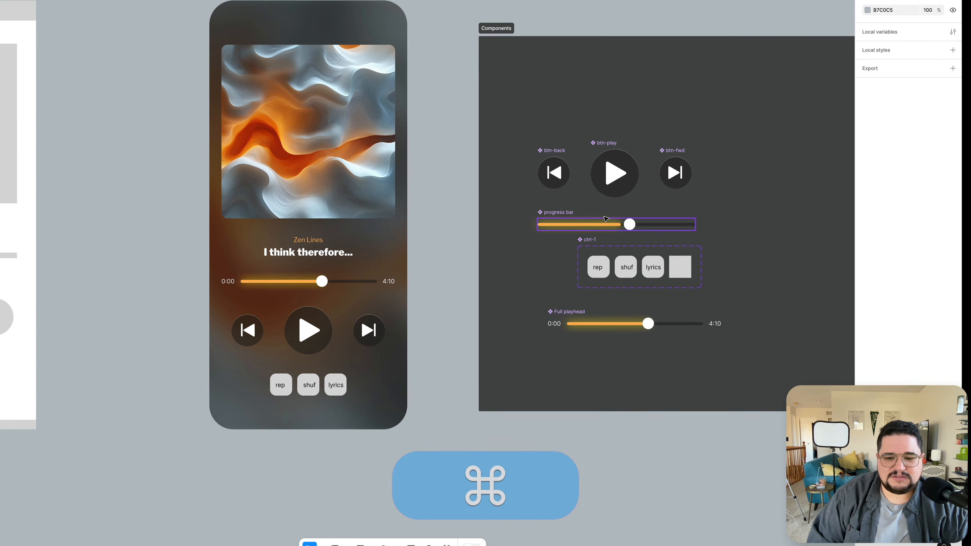
Copy the style of the orange progress bar fill
left_click(579, 224, "super")
key("alt+super+c")
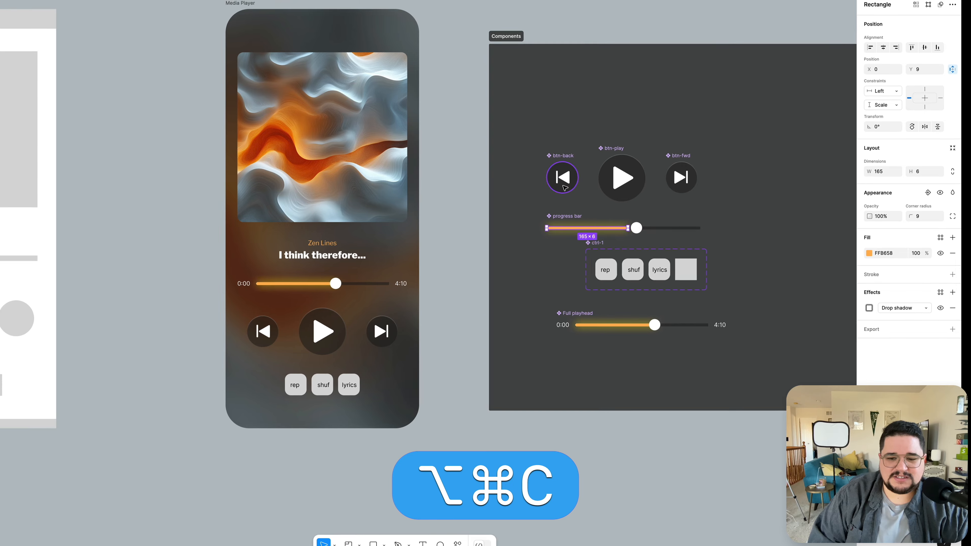
Paste the orange fill and glow style onto both parts of the back button icon
left_click(568, 183, "super")
scroll(567, 184, "up", 8)
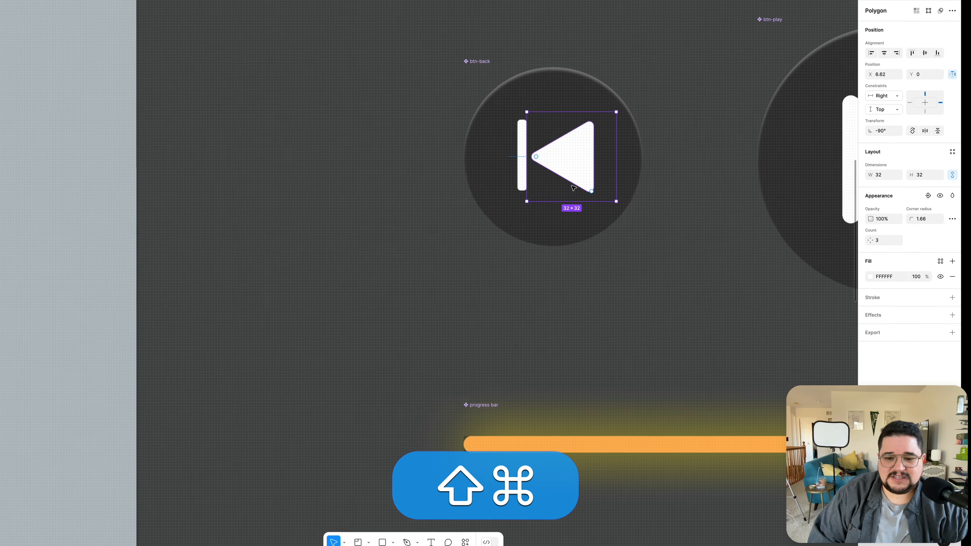
left_click(517, 158, "shift+super")
scroll(525, 164, "down", 8)
key("alt+shift+super+v")
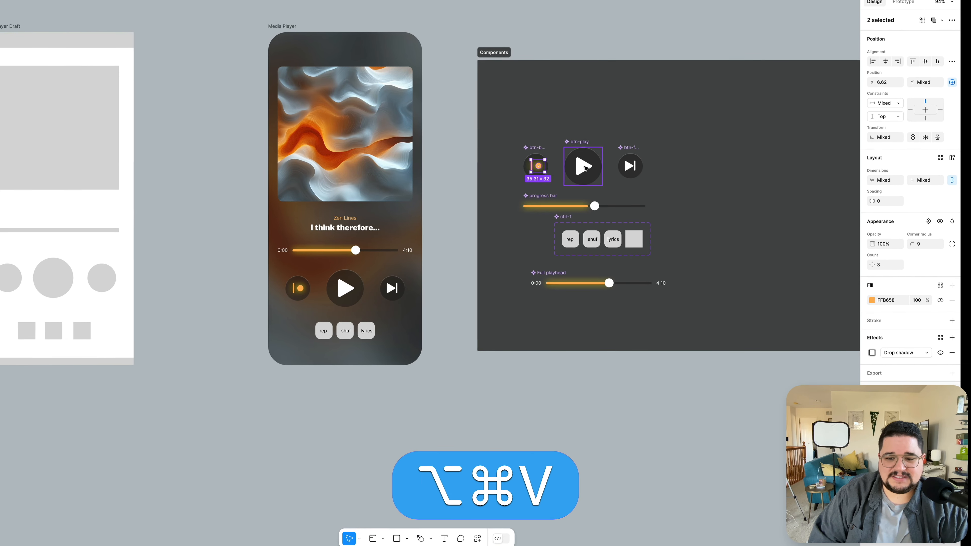
Paste the orange fill and glow style onto both parts of the forward button icon
scroll(586, 169, "up", 8)
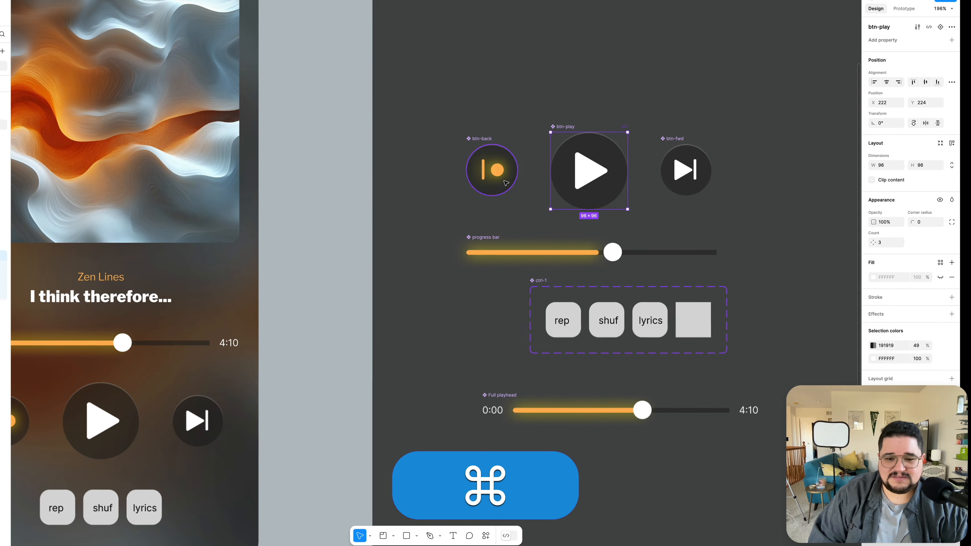
left_click(497, 175, "super")
scroll(505, 177, "down", 5)
scroll(412, 245, "up", 4)
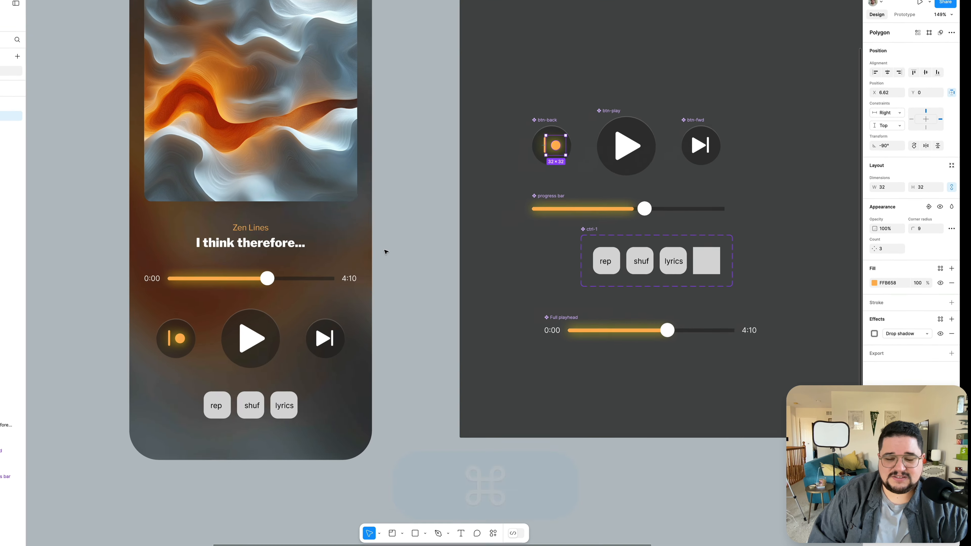
left_click(707, 144, "super")
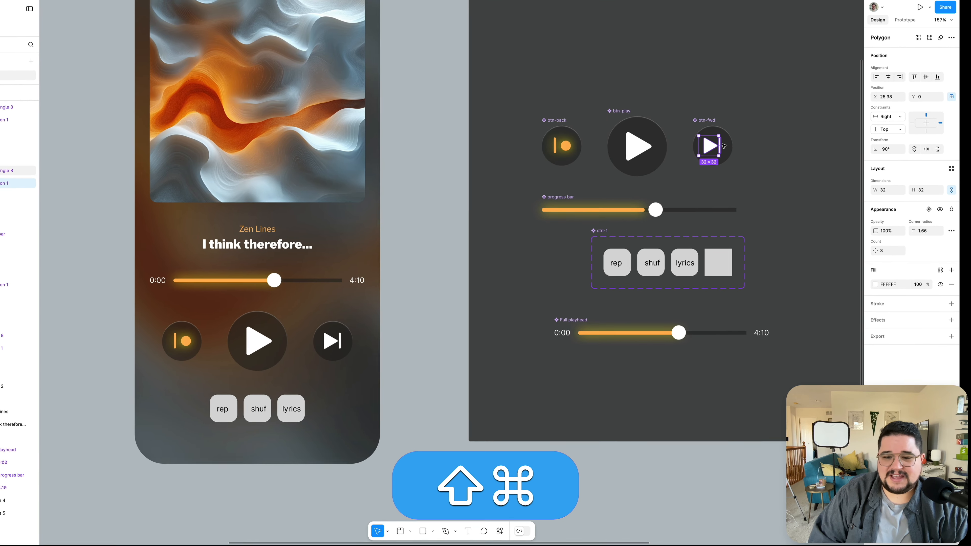
scroll(720, 143, "up", 10)
left_click(710, 147, "shift+super")
key("alt+shift+super+v")
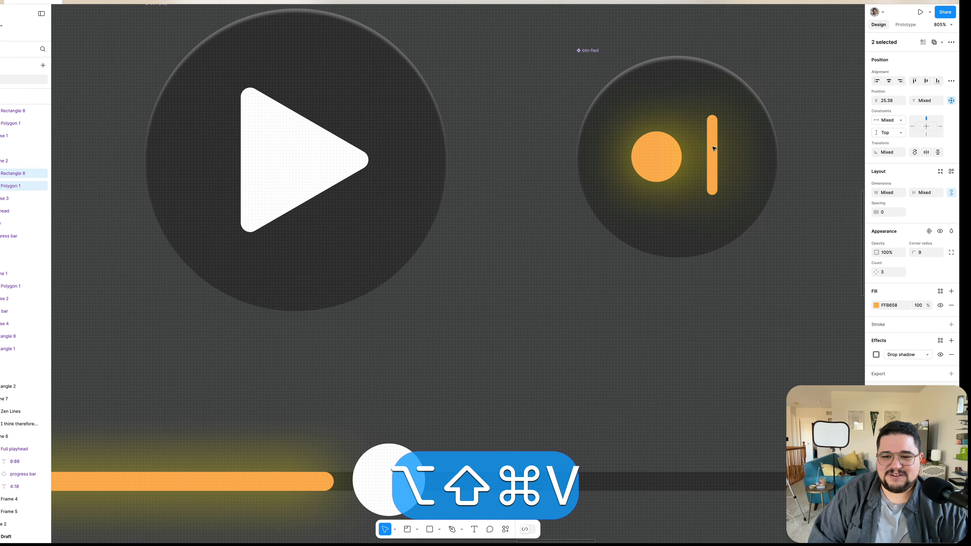
Paste the orange glow style onto the play triangle and set its corner radius to 3
scroll(715, 150, "down", 10)
scroll(712, 151, "up", 2)
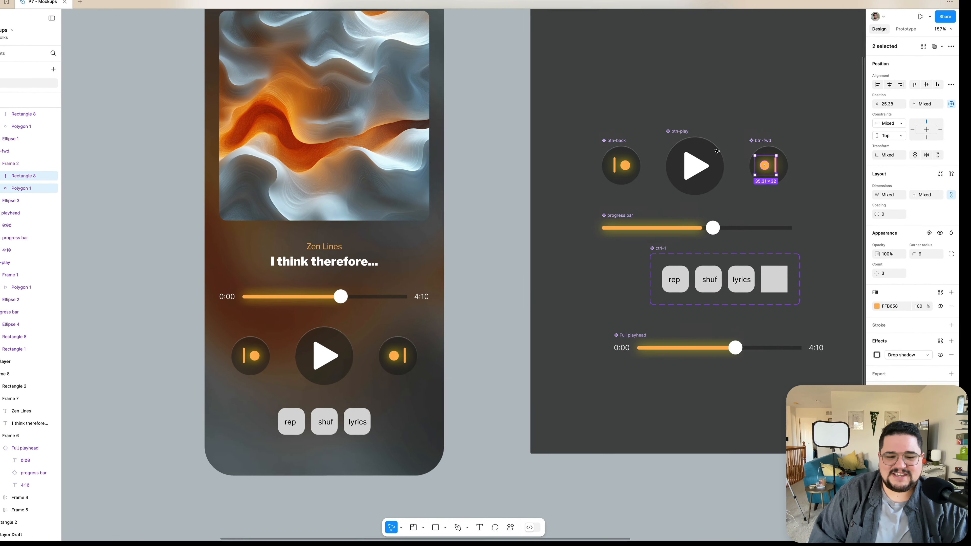
left_click(698, 169, "super")
key("alt+super+v")
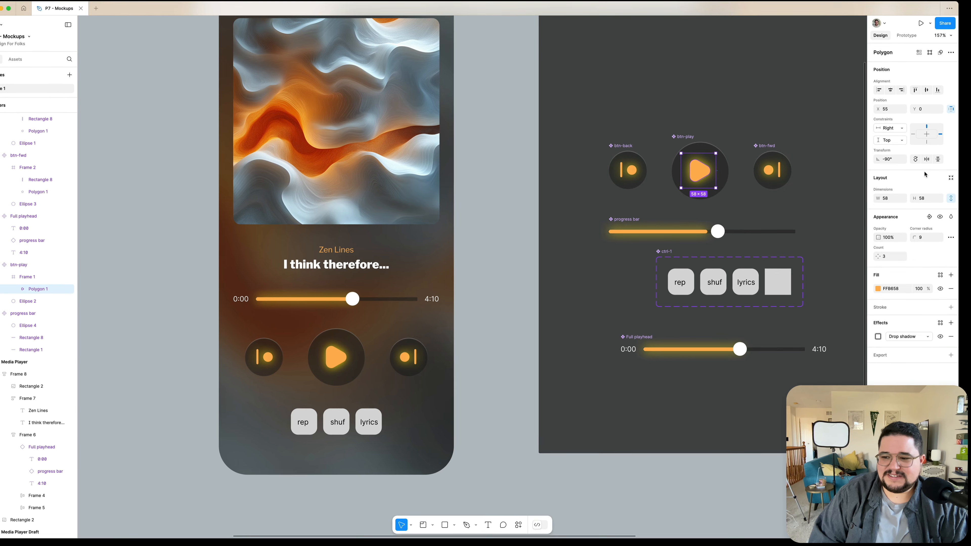
key("shift+Down")
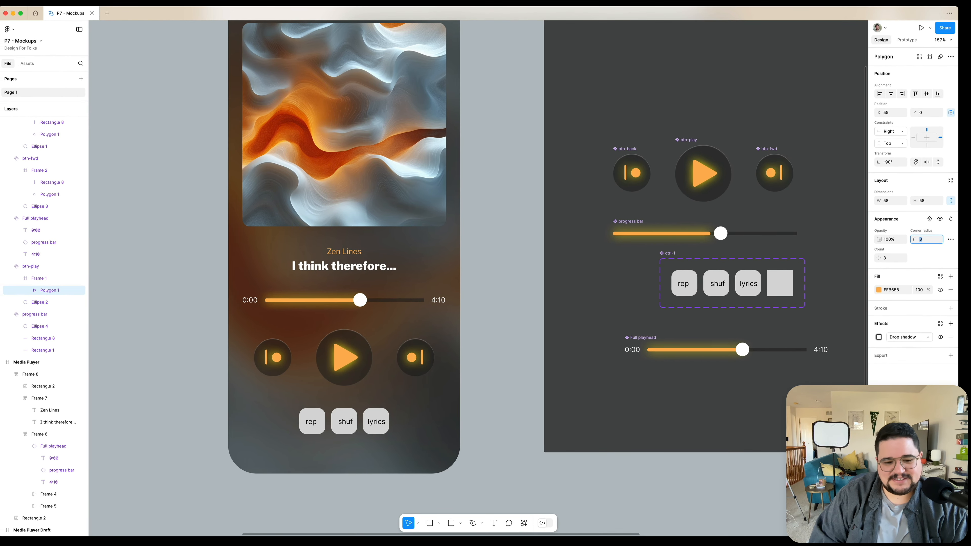
Hide the inner shadow effect on the back, play and forward button circles
left_click(767, 183, "super")
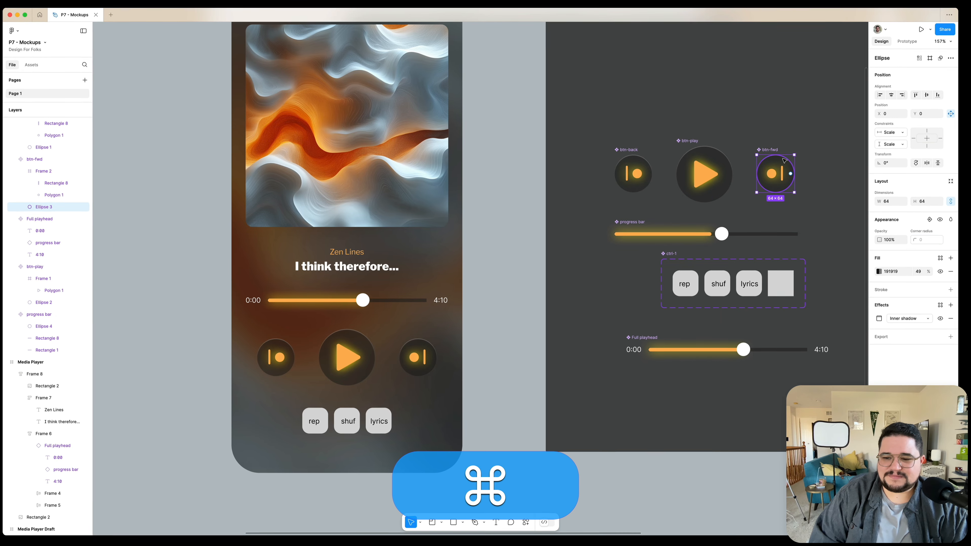
left_click(720, 152, "shift+super")
left_click(633, 174, "shift+super")
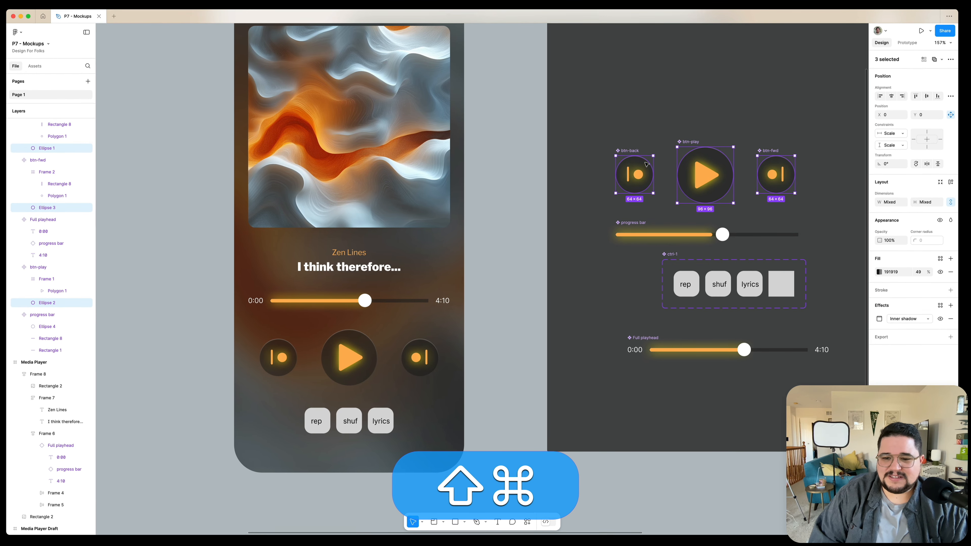
left_click(940, 318)
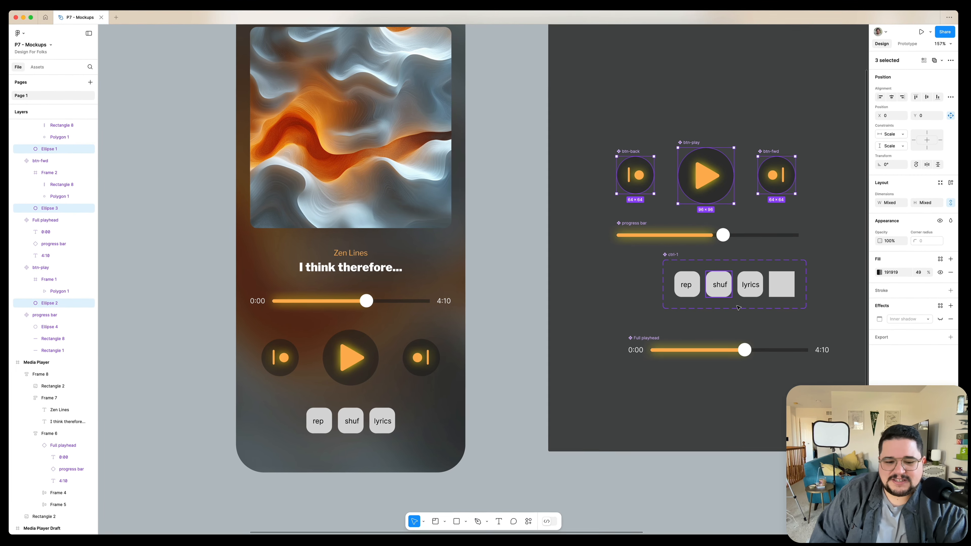
Set the corner radius of the back and forward triangle icons to 2
scroll(797, 273, "up", 2)
scroll(797, 273, "right", 1)
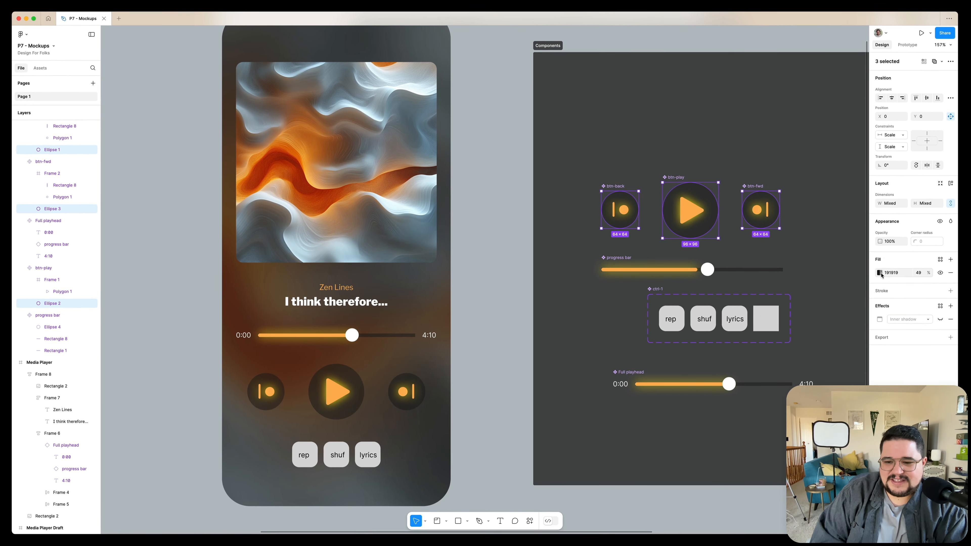
left_click(763, 211, "super")
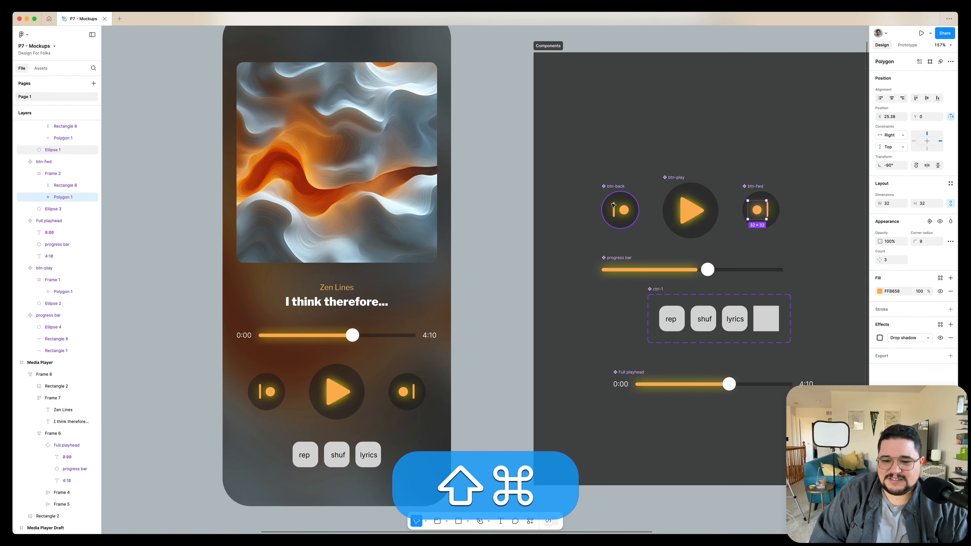
left_click(623, 211, "shift+super")
left_click(926, 244)
key("shift+Down")
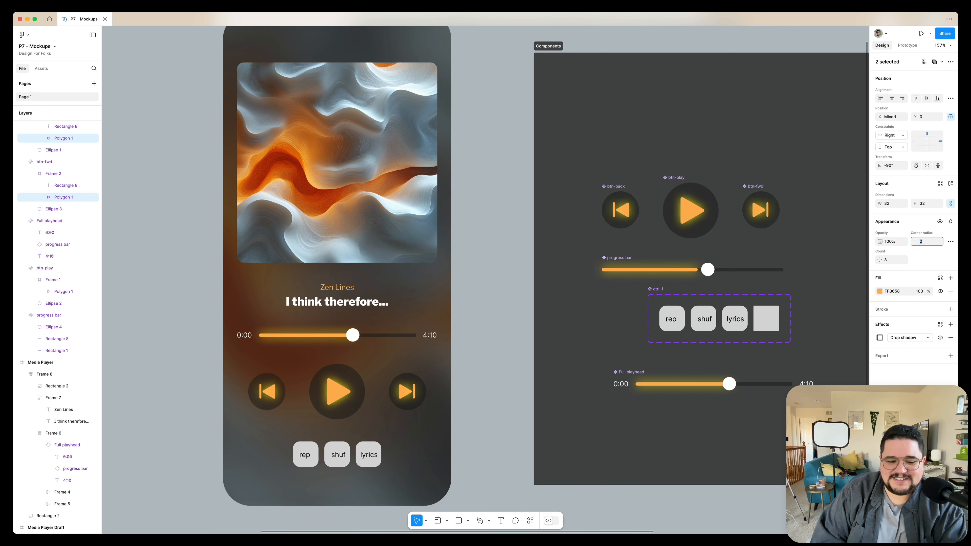
Scale the play button instance in the media player up to 135 × 135 with the Scale tool
left_click(718, 228)
scroll(717, 228, "down", 5)
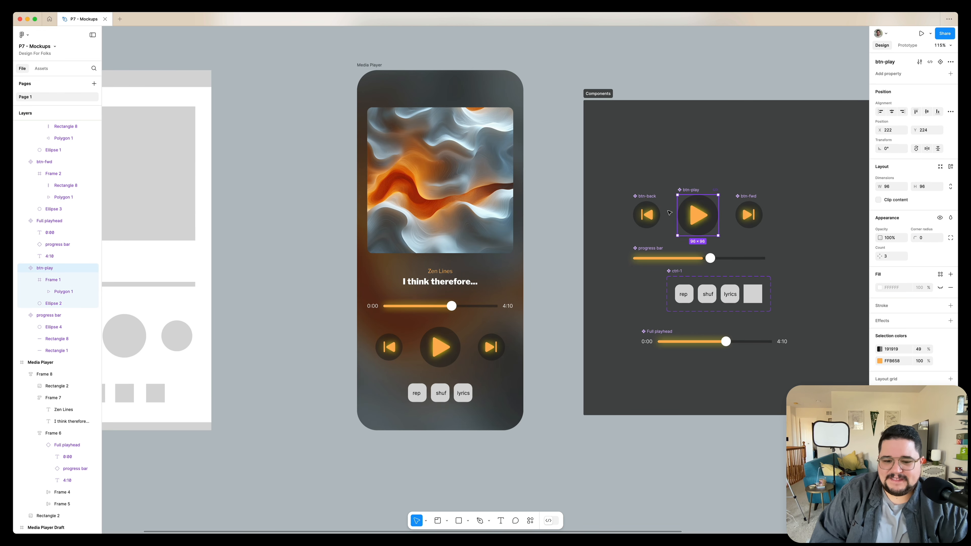
double_click(455, 341)
double_click(456, 341)
double_click(456, 341)
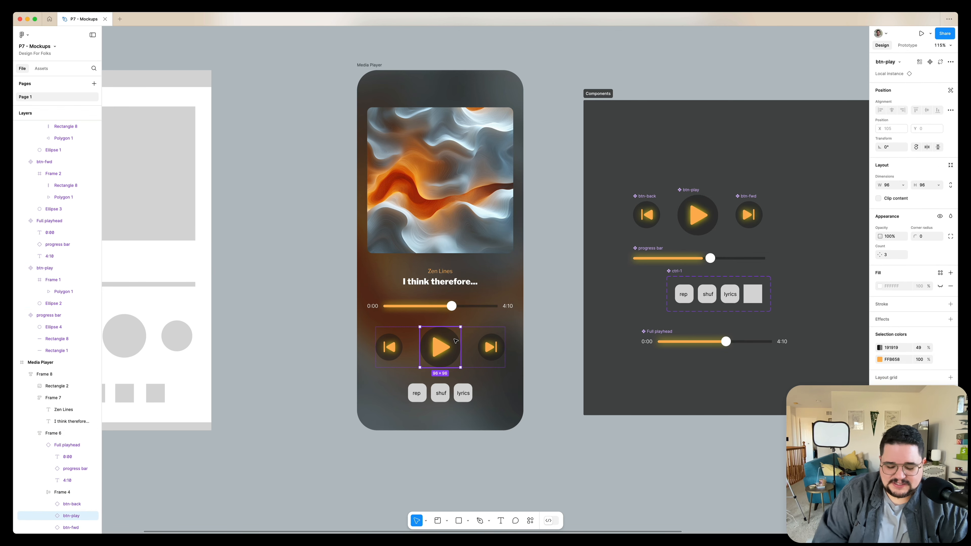
scroll(455, 340, "up", 5)
key("alt+shift+k")
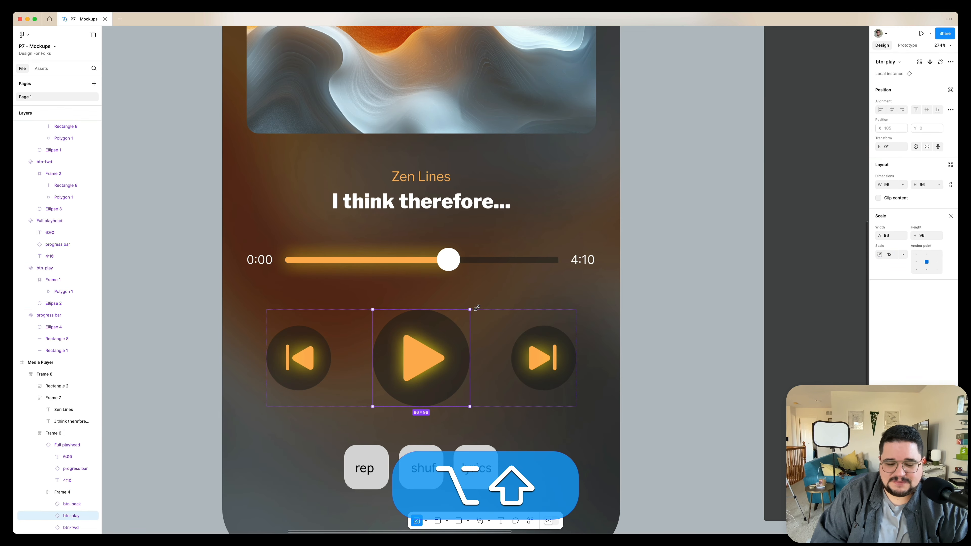
left_click_drag(476, 308, 490, 301)
key("shift+1")
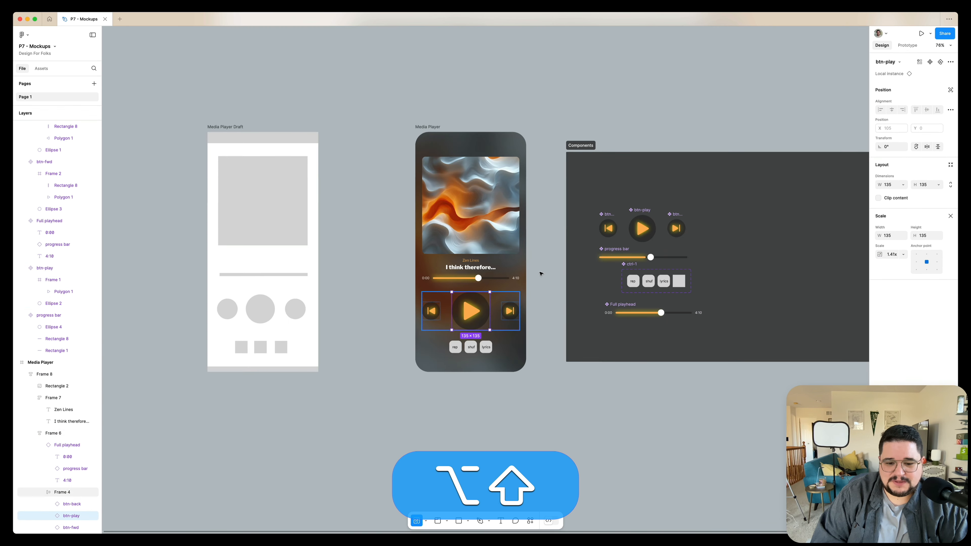
Set the player's button row auto-layout gap to 18 and center-align its items
left_click(557, 264)
left_click(488, 314)
double_click(488, 314)
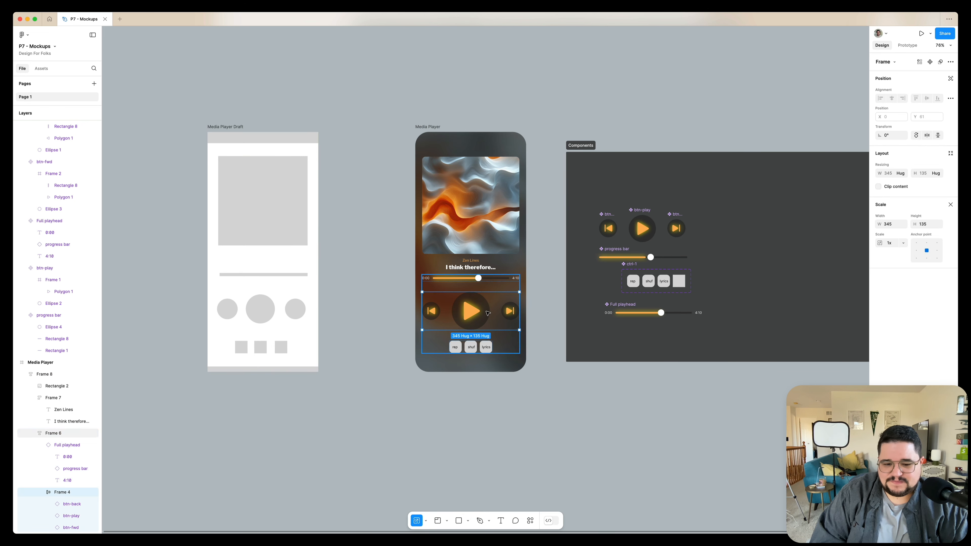
scroll(483, 318, "up", 5)
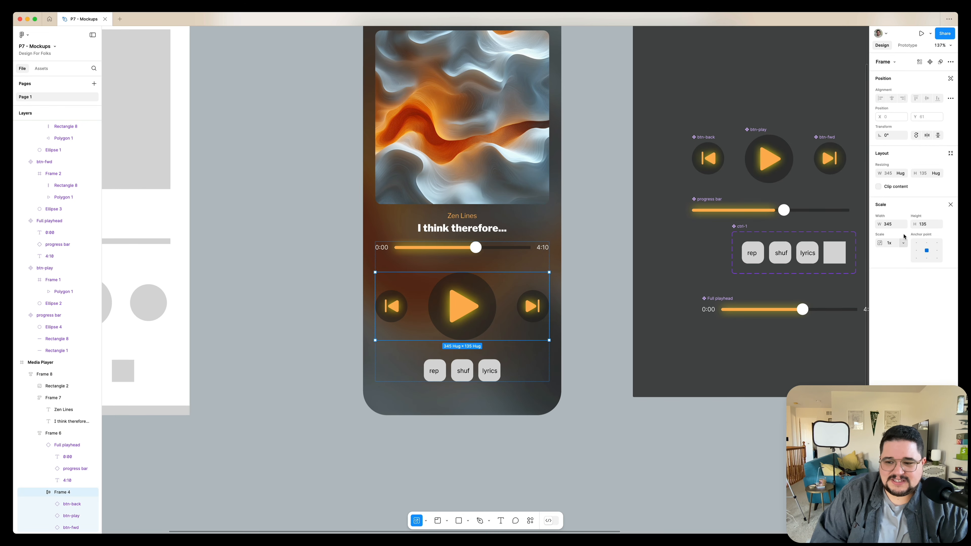
key("v")
left_click(903, 204)
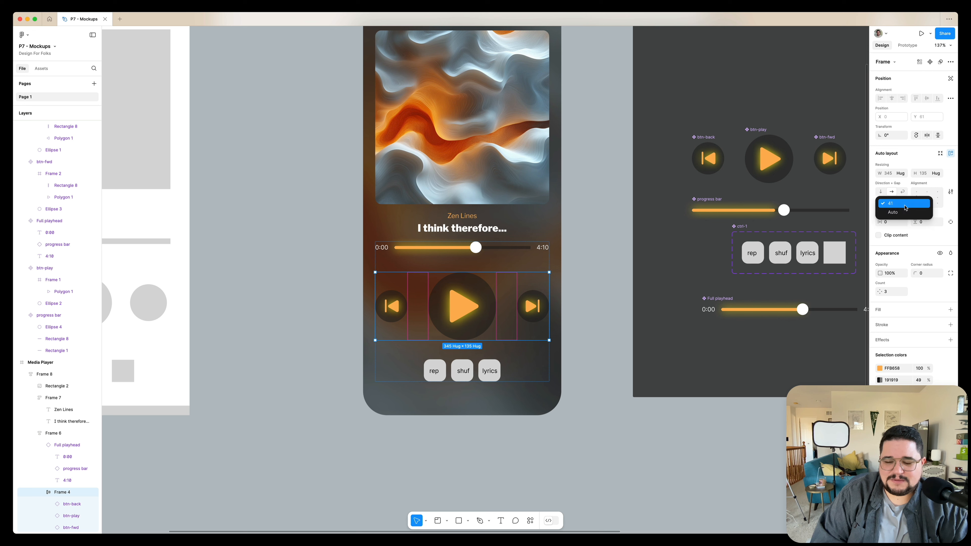
left_click(903, 213)
left_click(905, 204)
left_click(902, 195)
left_click(894, 203)
key("shift+Left")
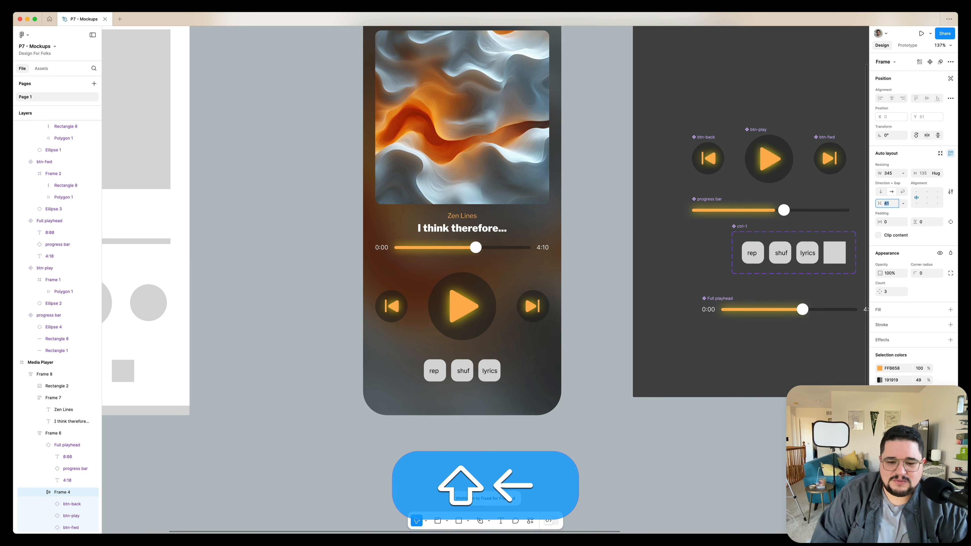
key("shift+Down")
key("shift+Down")
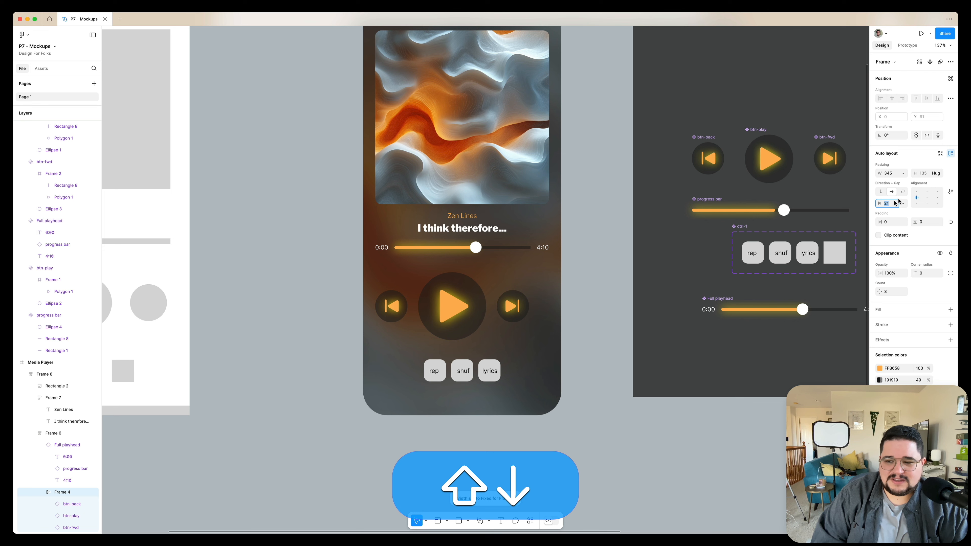
left_click(927, 199)
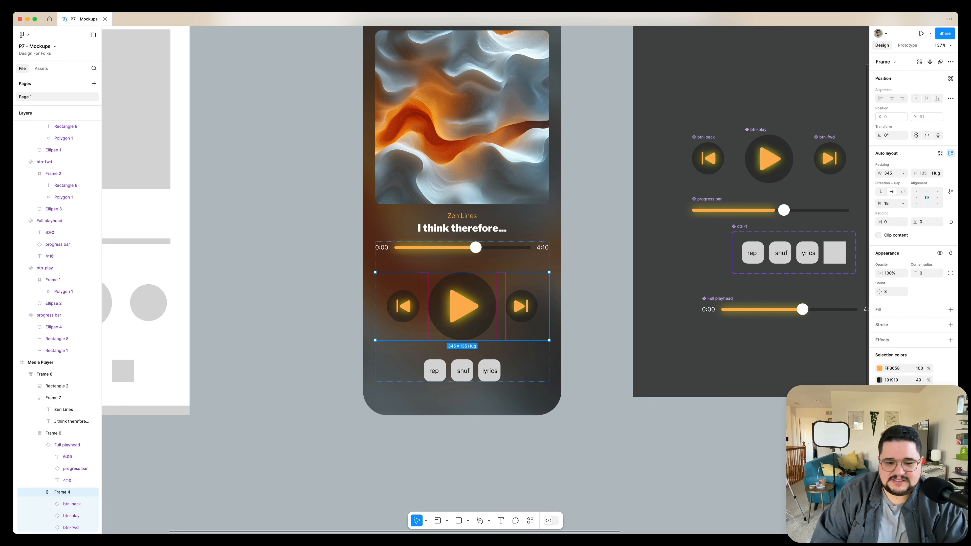
Copy the play button circle's style and paste it onto the rep, shuf and lyrics button backgrounds
left_click(578, 267)
scroll(576, 267, "down", 5)
scroll(564, 276, "right", 2)
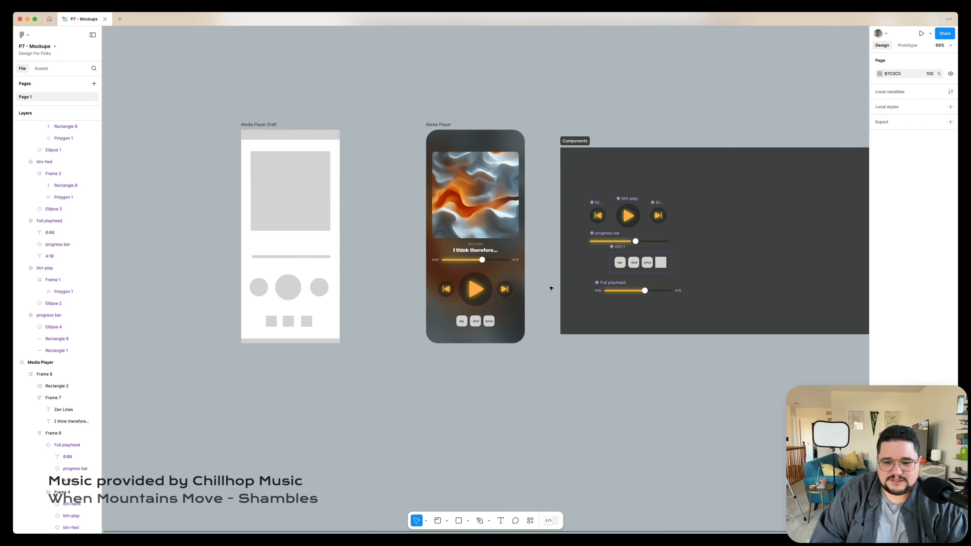
scroll(551, 287, "up", 4)
key("super")
left_click(683, 147, "super")
key("alt+super+c")
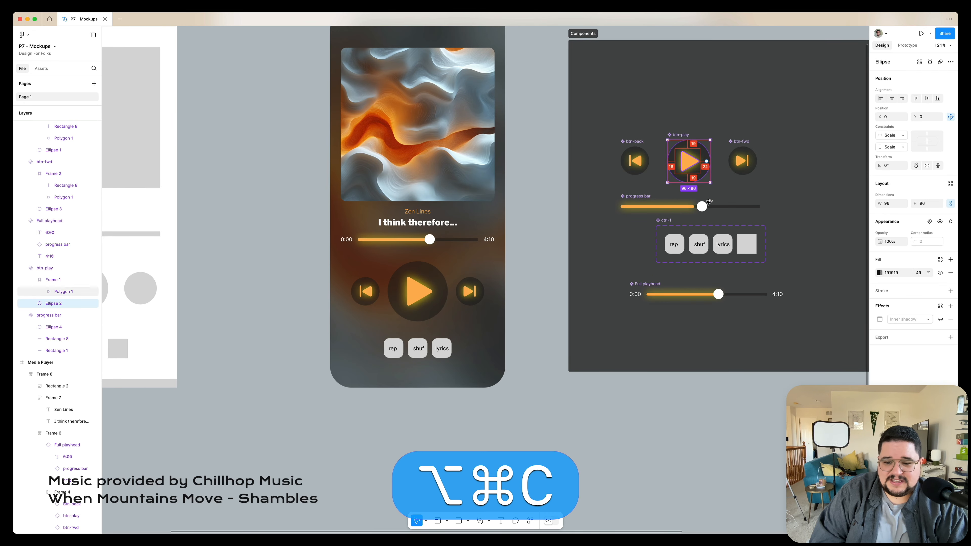
left_click(679, 241, "super")
left_click(699, 241, "shift+super")
left_click(722, 240, "shift+super")
key("alt+shift+super+v")
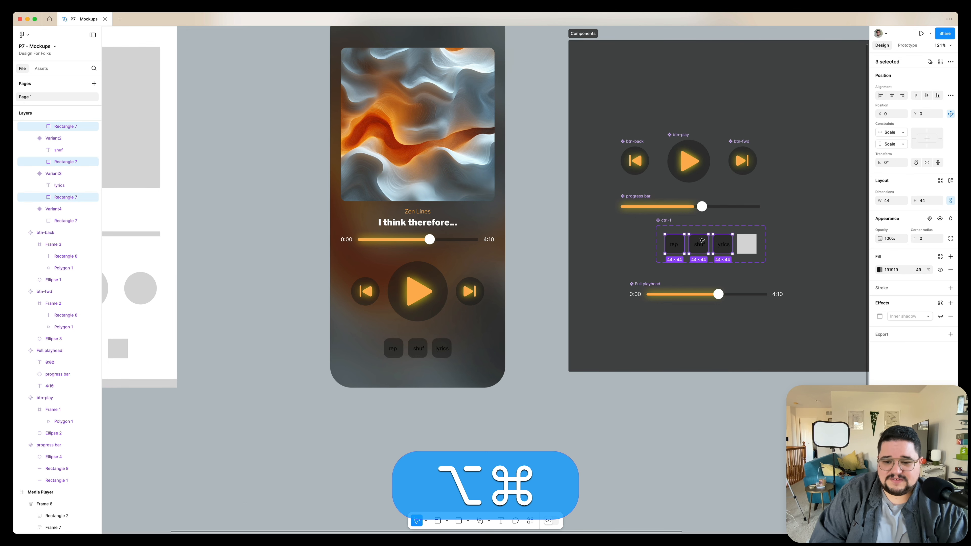
Set the rep, shuf and lyrics label text color to FFFFFF
left_click(635, 296, "super")
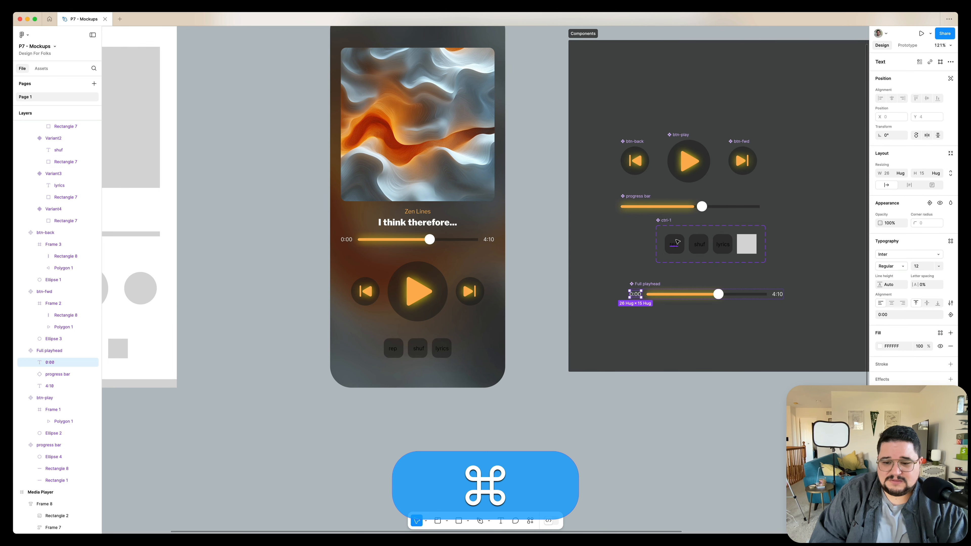
left_click(676, 244, "super")
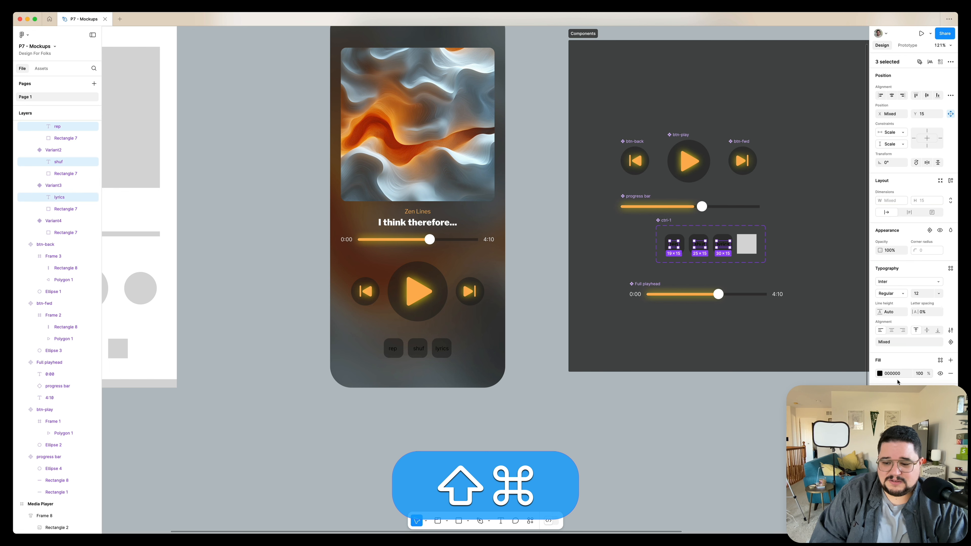
left_click(879, 373)
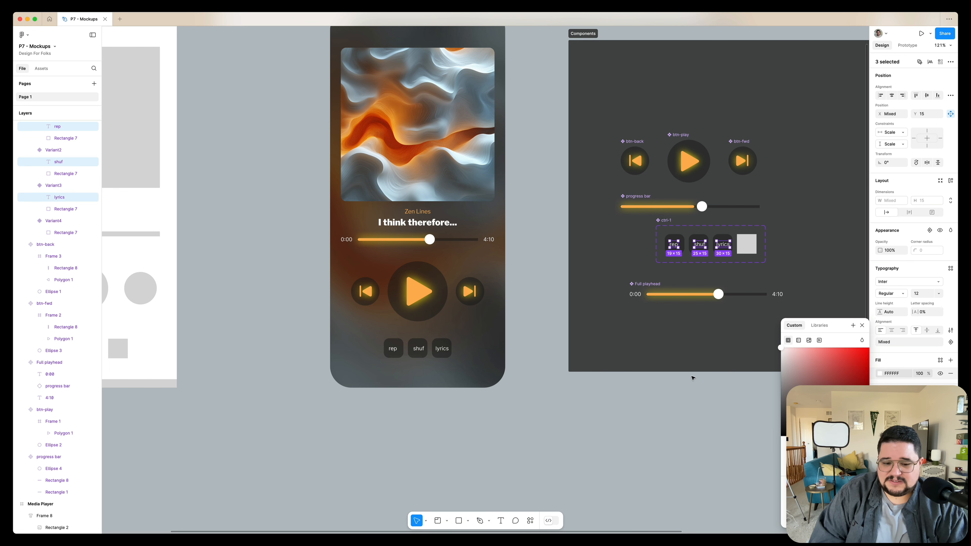
left_click(686, 402)
scroll(650, 344, "up", 3)
scroll(650, 344, "left", 3)
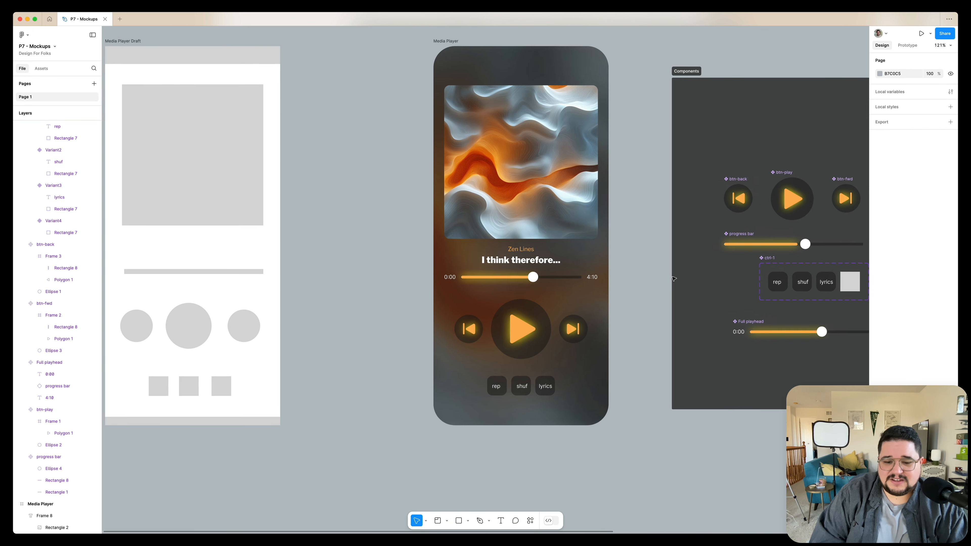
scroll(606, 287, "down", 5)
scroll(460, 269, "right", 3)
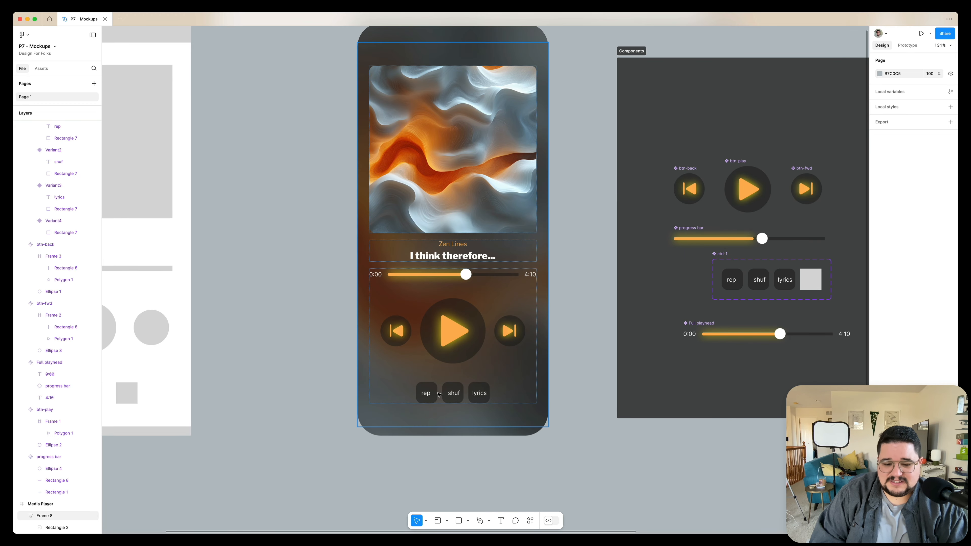
scroll(657, 239, "up", 2)
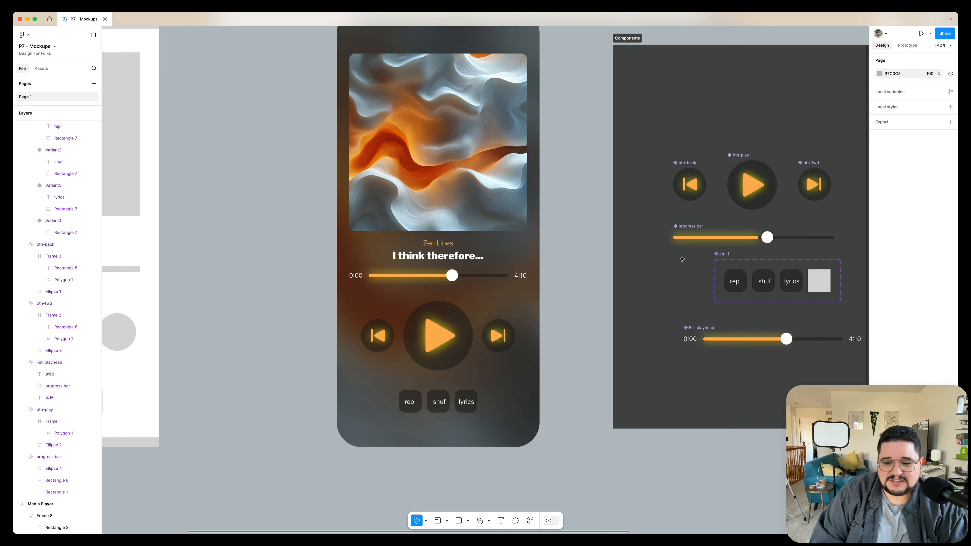
Duplicate the album art image inside the media player
scroll(713, 165, "right", 3)
scroll(713, 164, "up", 2)
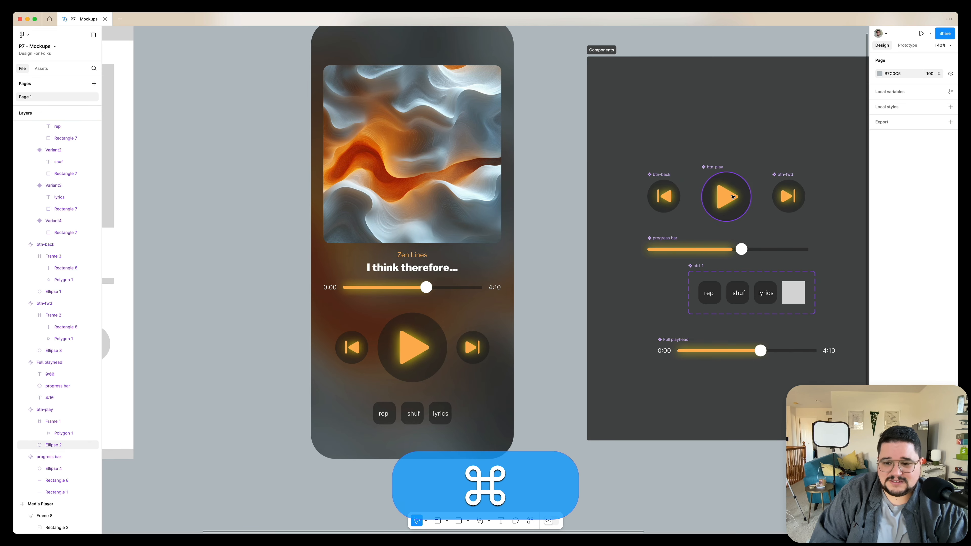
left_click(726, 197, "super")
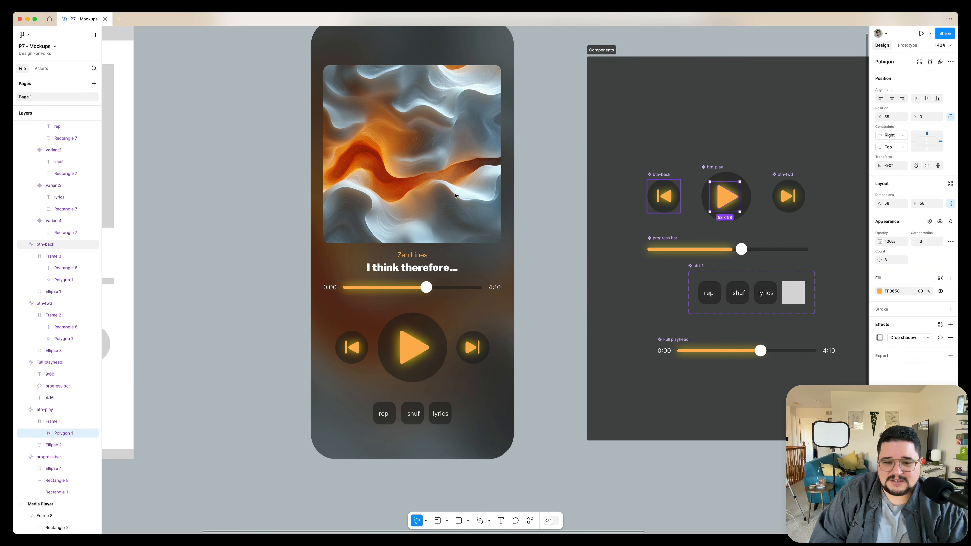
scroll(497, 191, "up", 2)
scroll(497, 191, "right", 1)
left_click(449, 219)
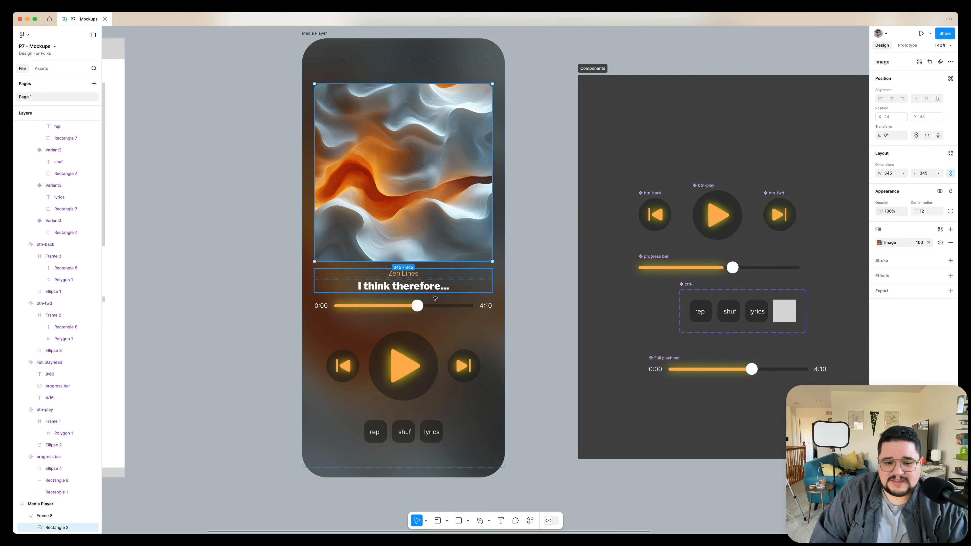
scroll(426, 229, "down", 5)
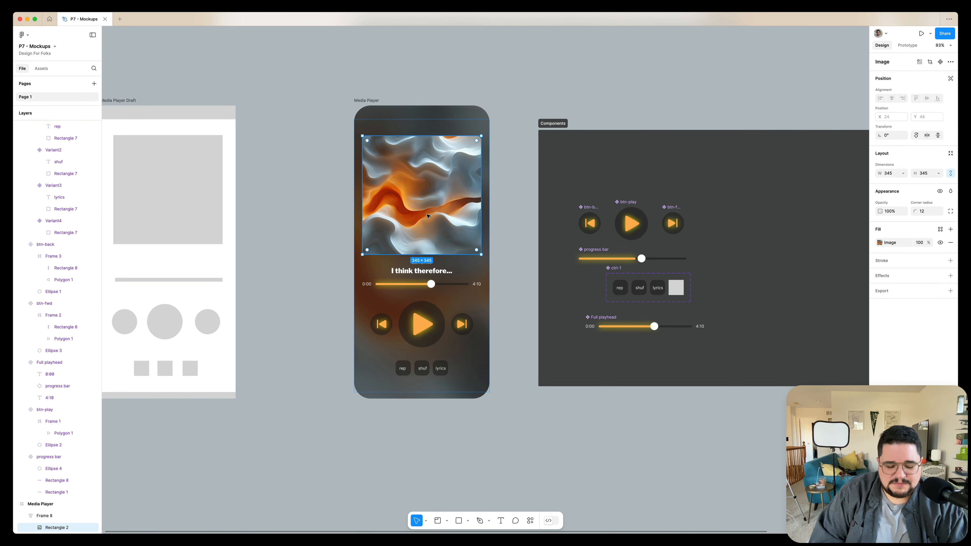
scroll(428, 216, "up", 3)
key("super+d")
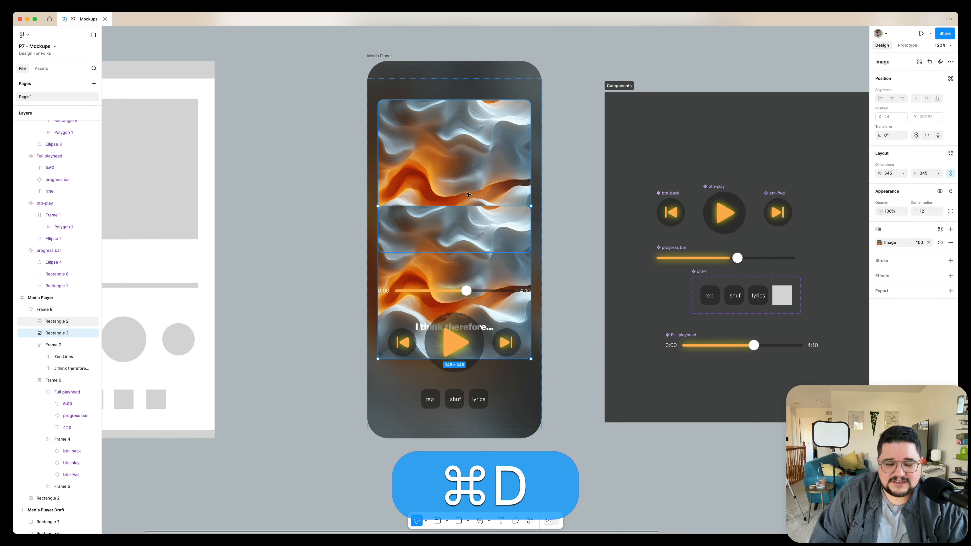
Make the duplicate image absolutely positioned, place it over the original album art and send it behind
mouse_move(451, 246)
left_mouse_down()
mouse_move(491, 144)
mouse_move(441, 125)
mouse_move(284, 202)
mouse_move(450, 227)
left_mouse_up()
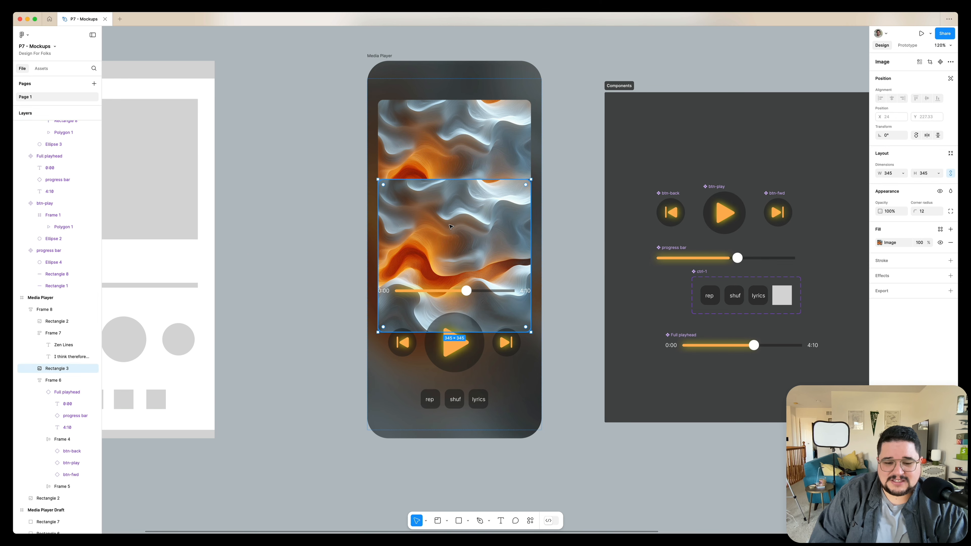
left_click(951, 79)
left_click_drag(431, 234, 461, 160)
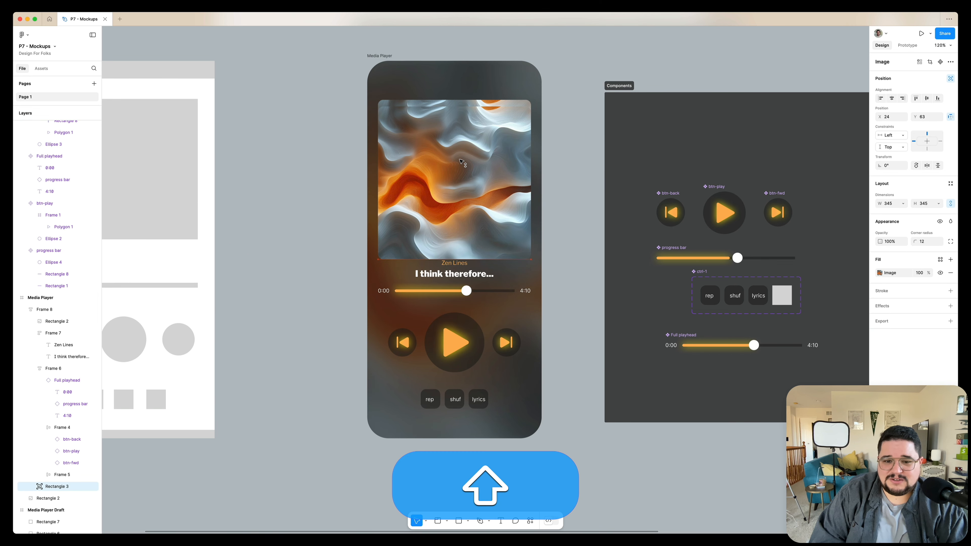
key("super+alt+shift+bracketleft")
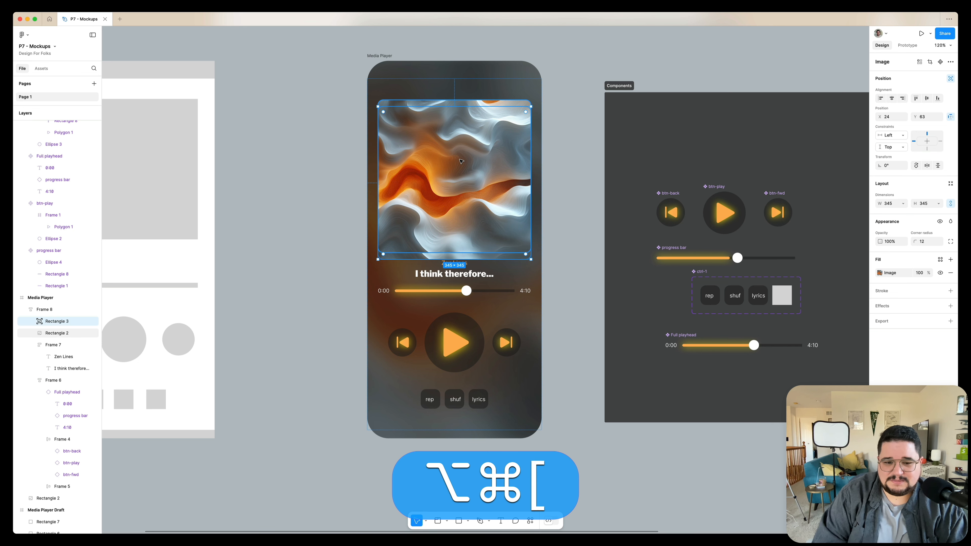
key("shift+Down")
key("shift+Up")
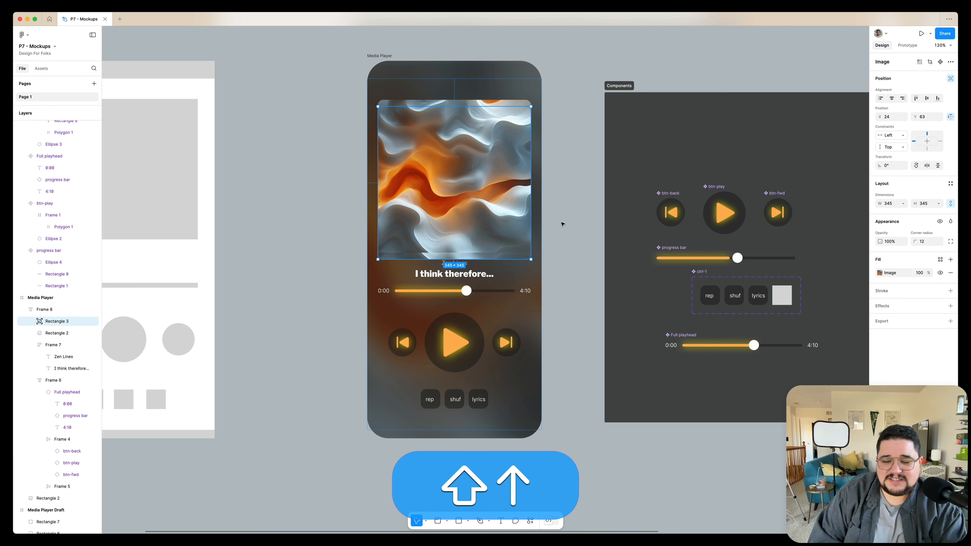
Add a layer blur of 21 to the duplicated album art
left_click(950, 311)
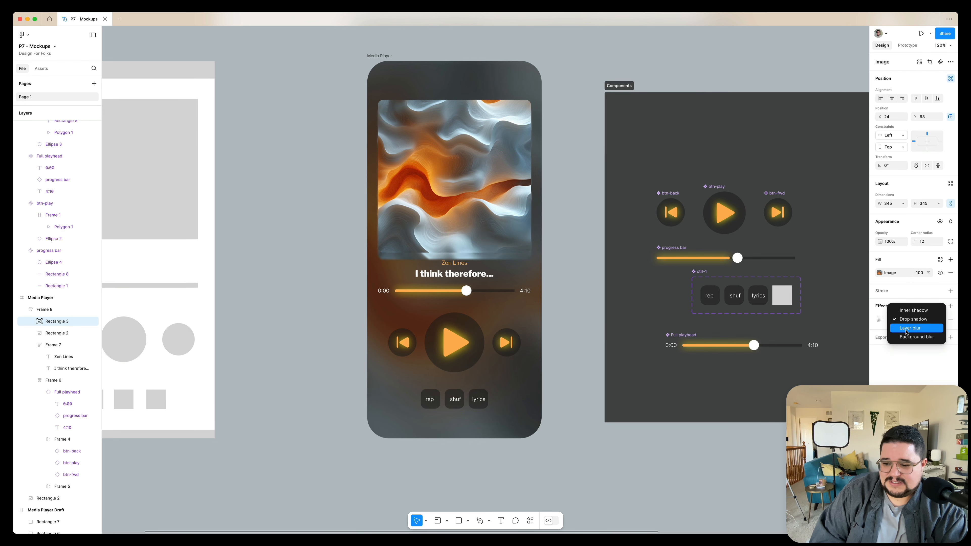
left_click(907, 330)
left_click(880, 319)
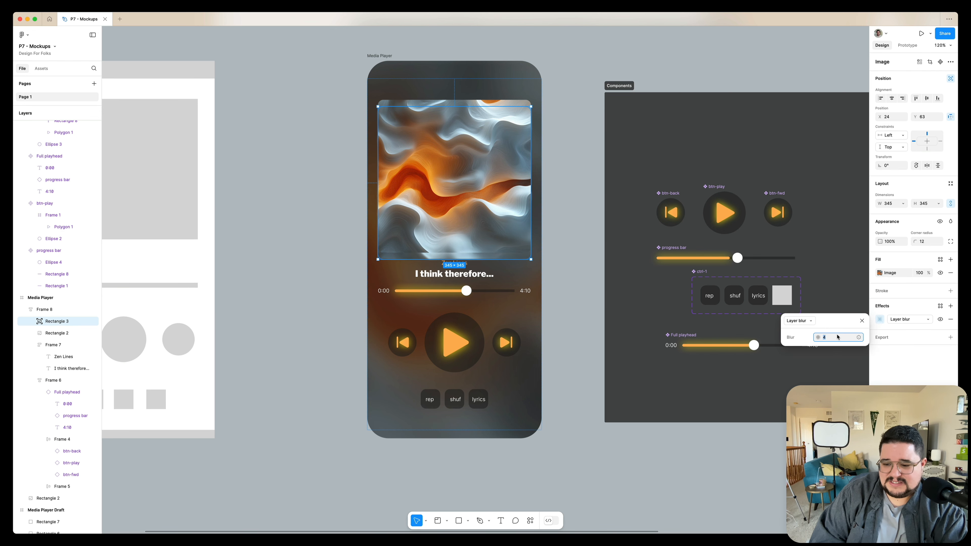
key("shift+Up")
key("shift+Down")
key("shift+Up")
key("shift+Up")
key("shift+Up")
key("shift+Down")
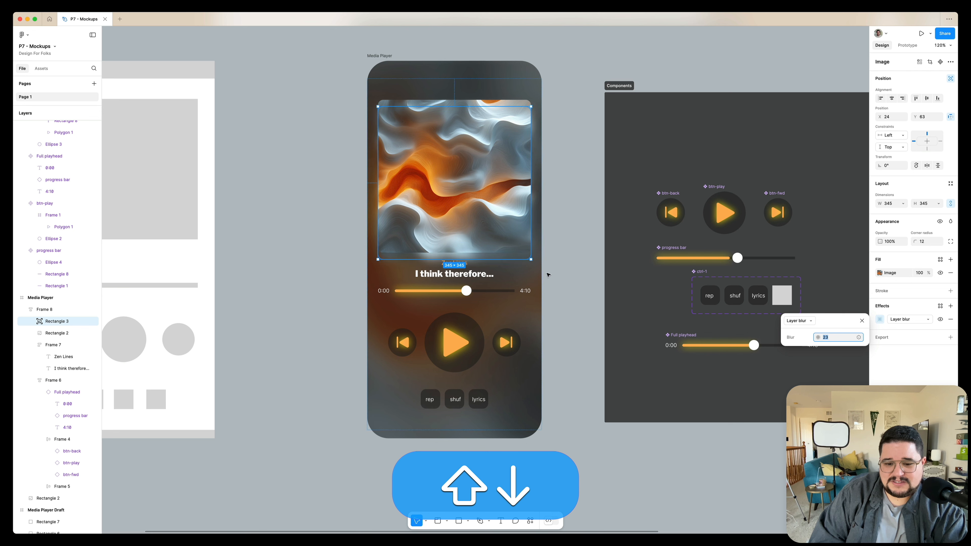
key("shift+Down")
key("shift+Up")
key("shift+Down")
key("Down")
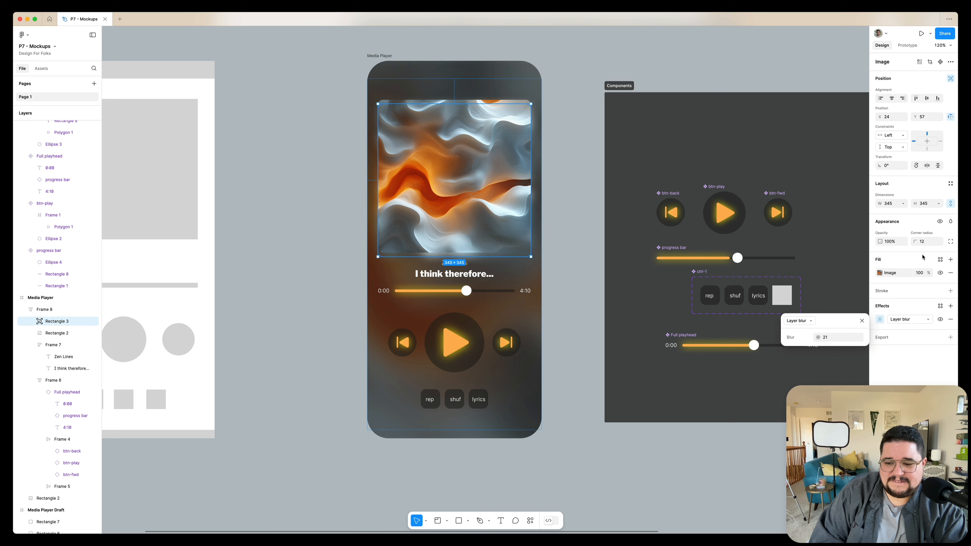
Set the blurred duplicate's opacity to 70%
key("Escape")
key("7")
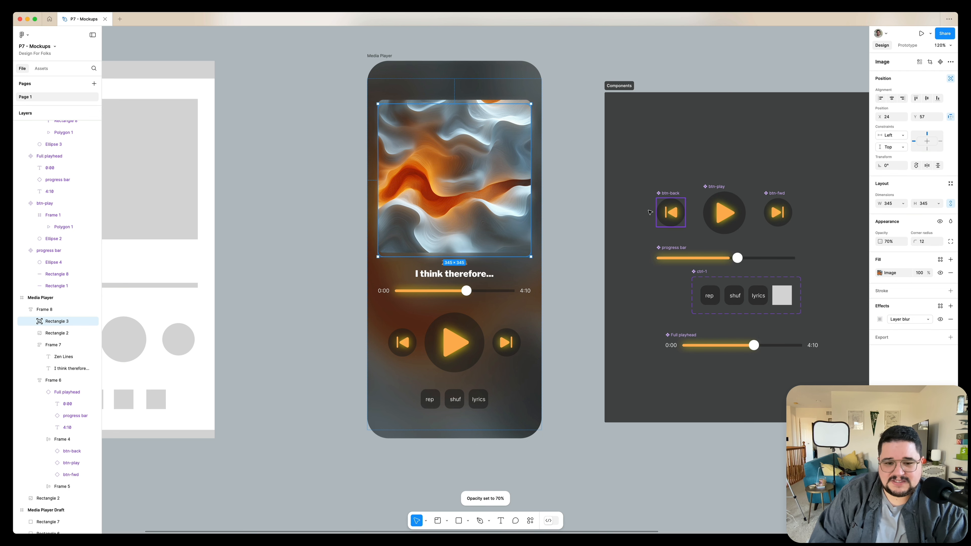
left_click(576, 227)
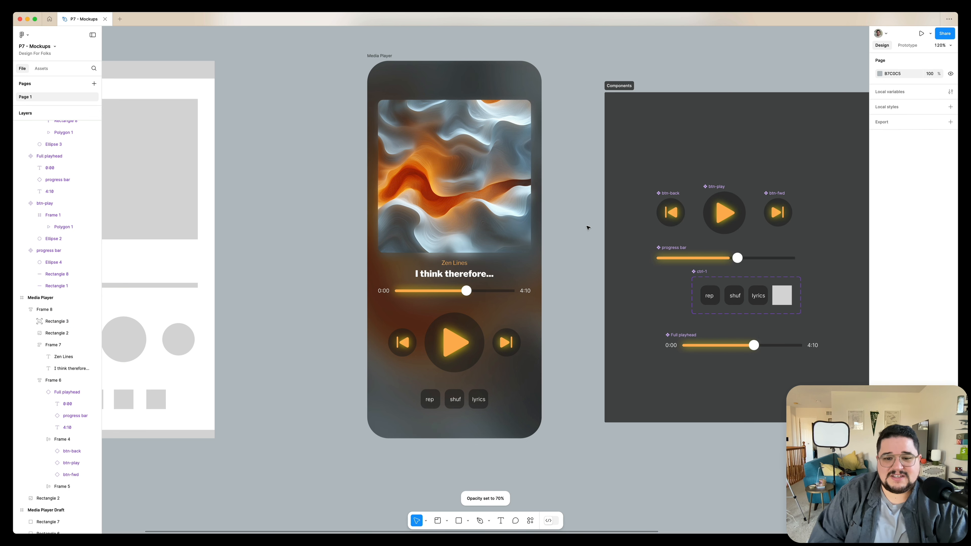
Add a stroke with a weight of 0.5 to the original album art image
scroll(480, 162, "up", 3)
left_click(480, 162, "super")
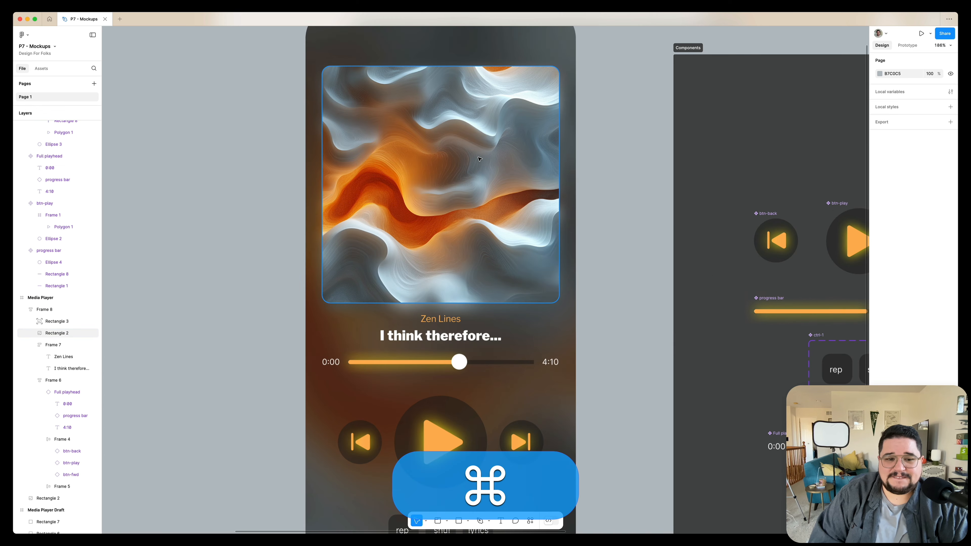
left_click(950, 261)
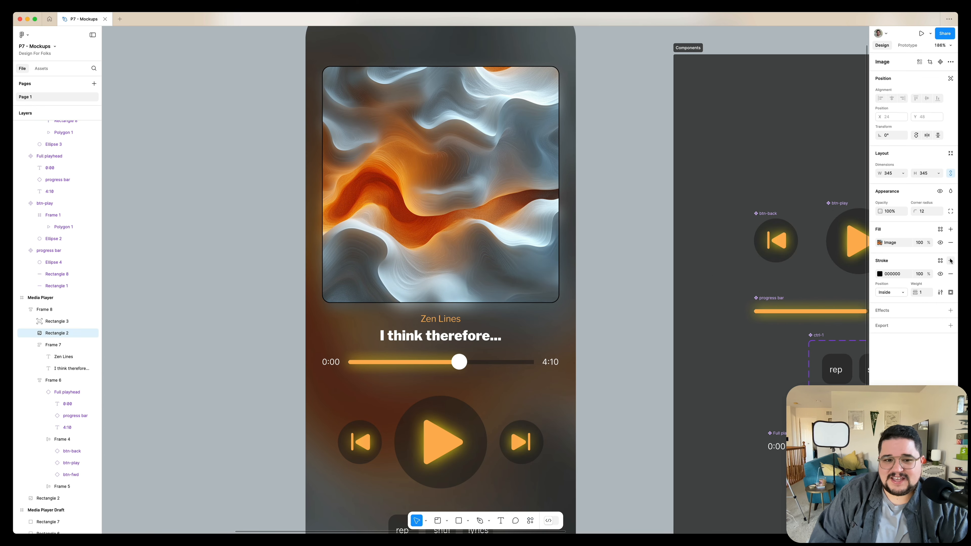
left_click(921, 291)
type("0.5")
key("Return")
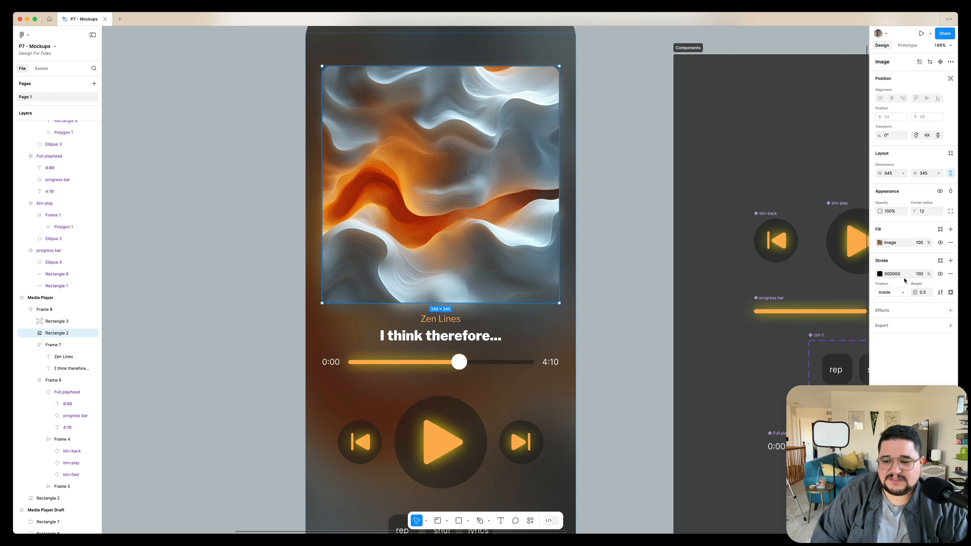
Set the album art stroke color to FFFFFF at 40% opacity
left_click(919, 273)
key("shift+Down")
key("shift+Down")
key("shift+Down")
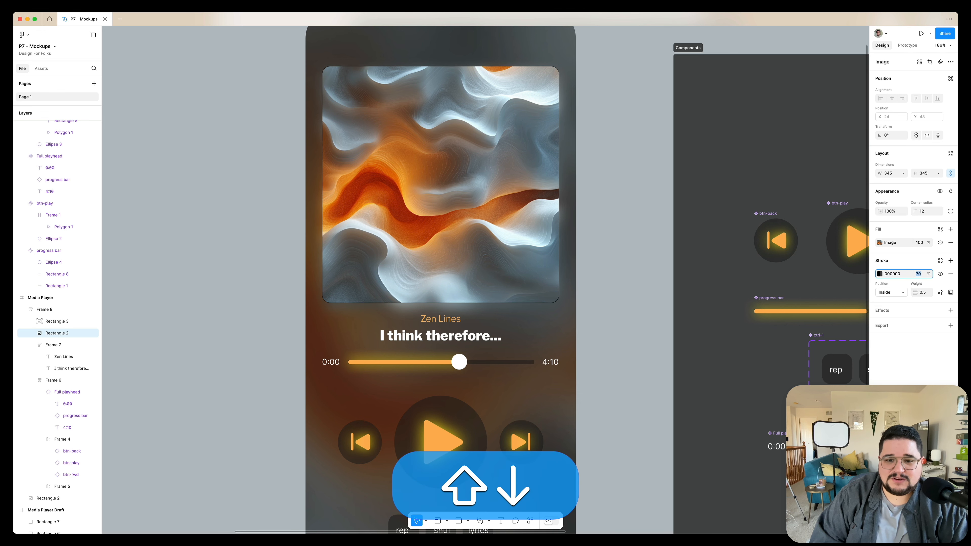
key("shift+Up")
key("shift+Down")
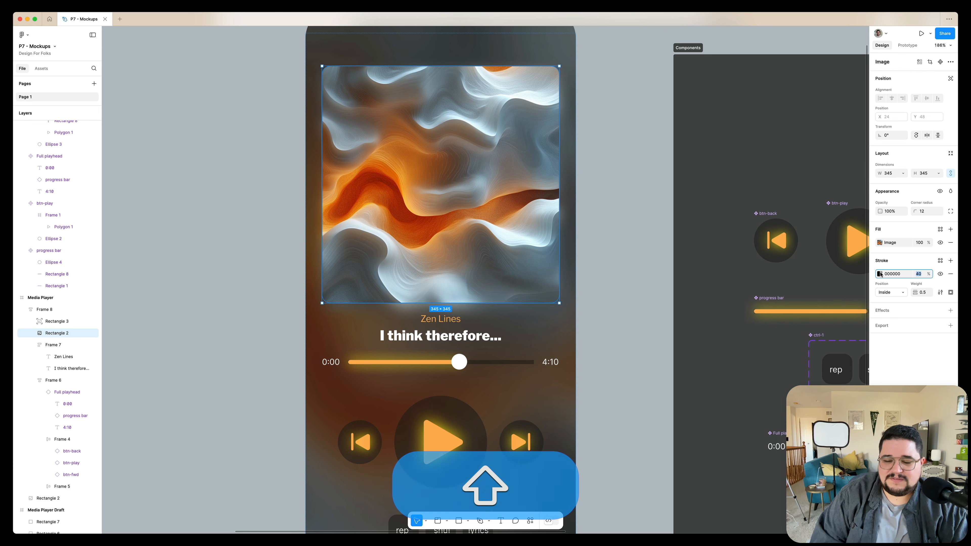
left_click(880, 274)
left_click_drag(823, 328, 794, 307)
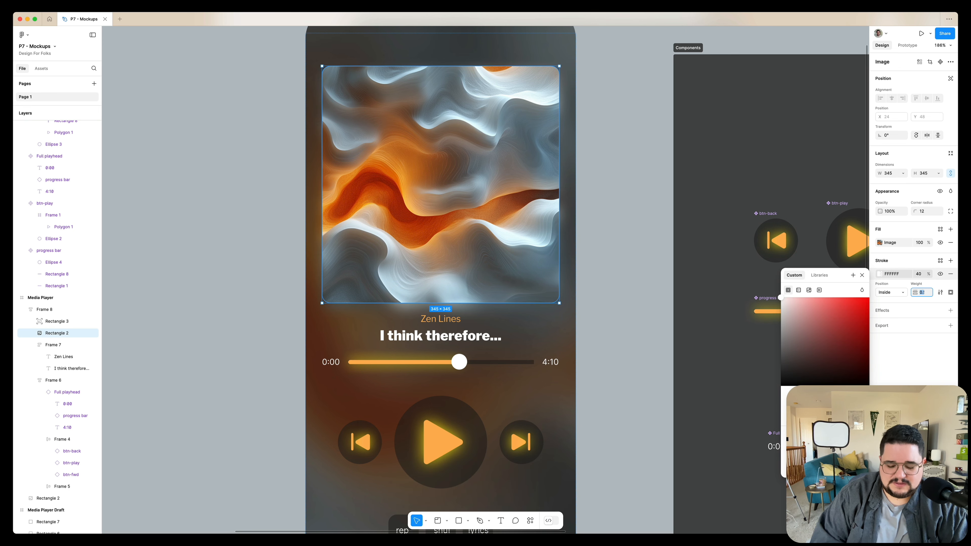
key("Escape")
key("Escape")
Reduce the album art stroke's opacity further
scroll(674, 238, "down", 3)
scroll(674, 238, "down", 3)
scroll(673, 238, "right", 2)
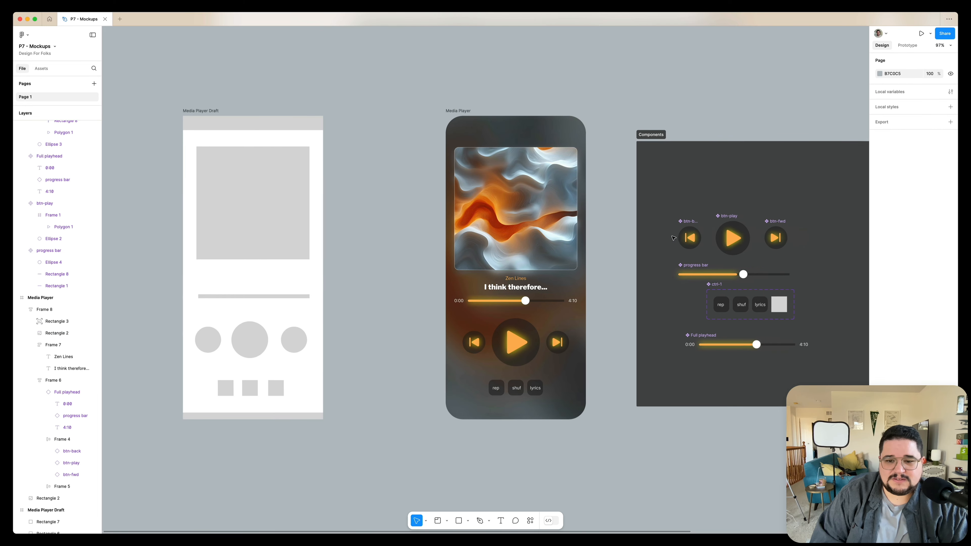
scroll(652, 237, "up", 4)
left_click(493, 218, "super")
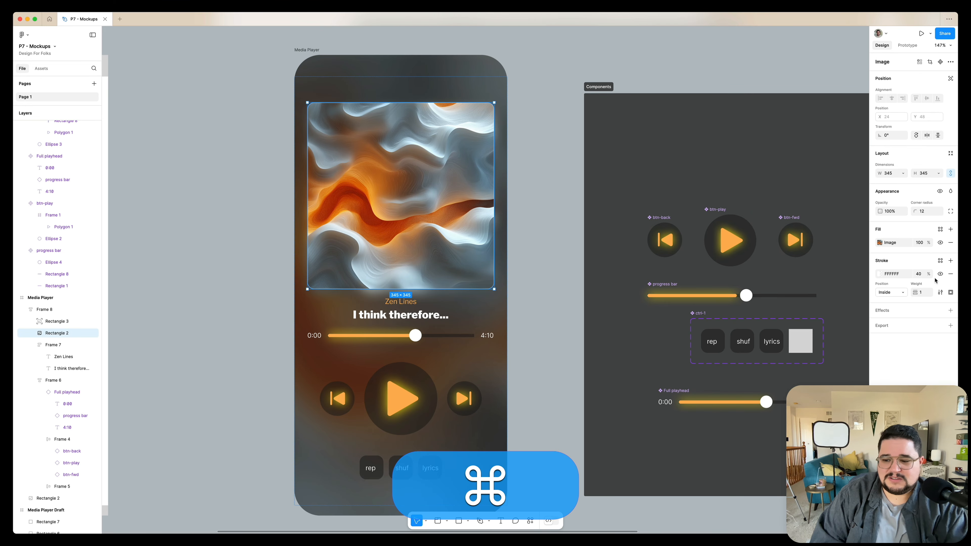
left_click(918, 274)
scroll(580, 245, "up", 5)
scroll(579, 245, "up", 1)
scroll(579, 245, "left", 3)
key("shift+Down")
key("shift+Down")
key("shift+Down")
key("shift+Down")
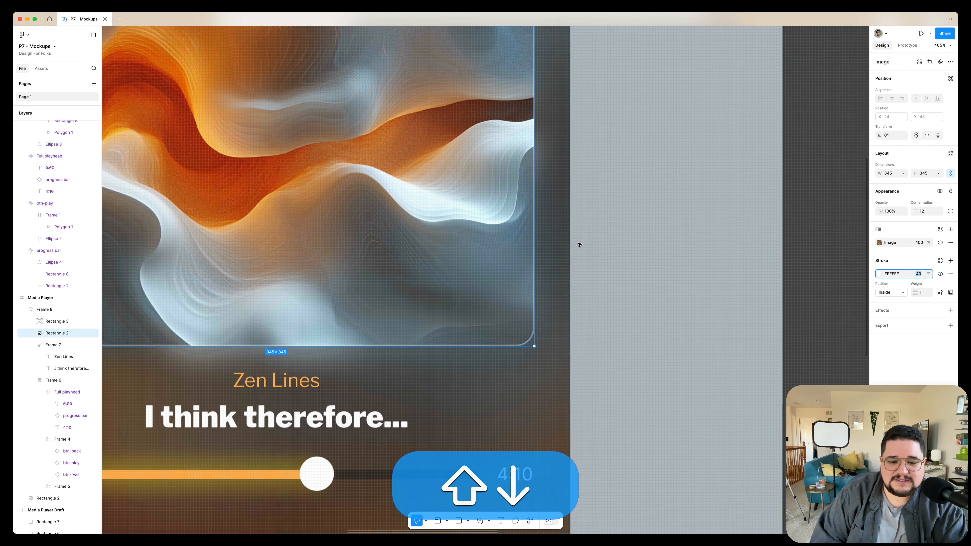
key("Up")
key("Up")
key("Up")
key("Up")
key("Up")
scroll(605, 228, "down", 5)
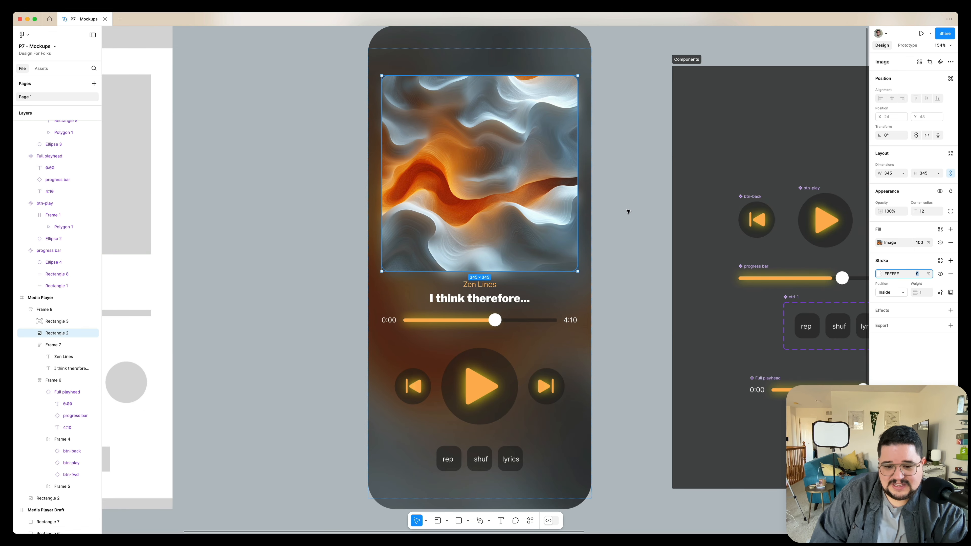
Set the song title frame's bottom padding to 10
left_click(628, 210)
scroll(628, 209, "up", 2)
scroll(628, 209, "down", 3)
scroll(629, 210, "down", 2)
scroll(629, 210, "right", 1)
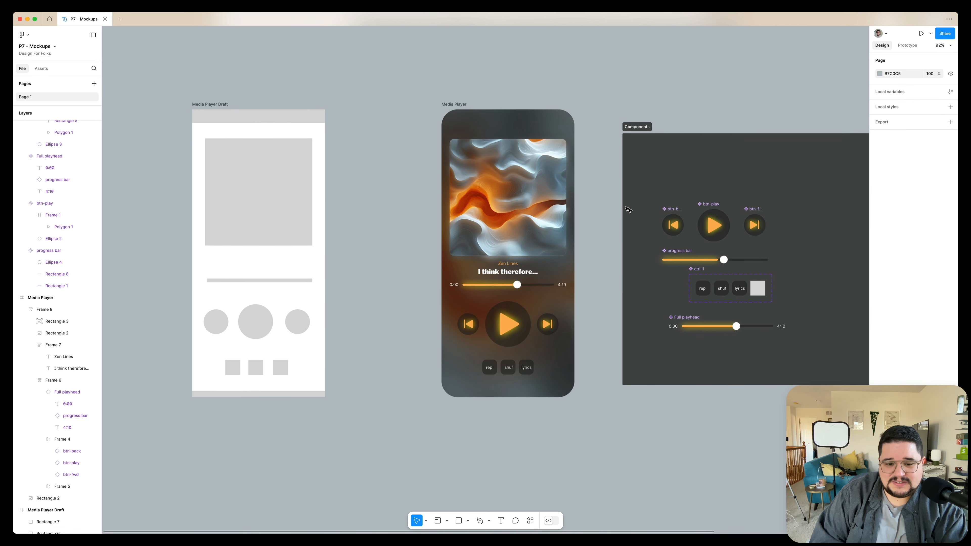
scroll(599, 194, "up", 3)
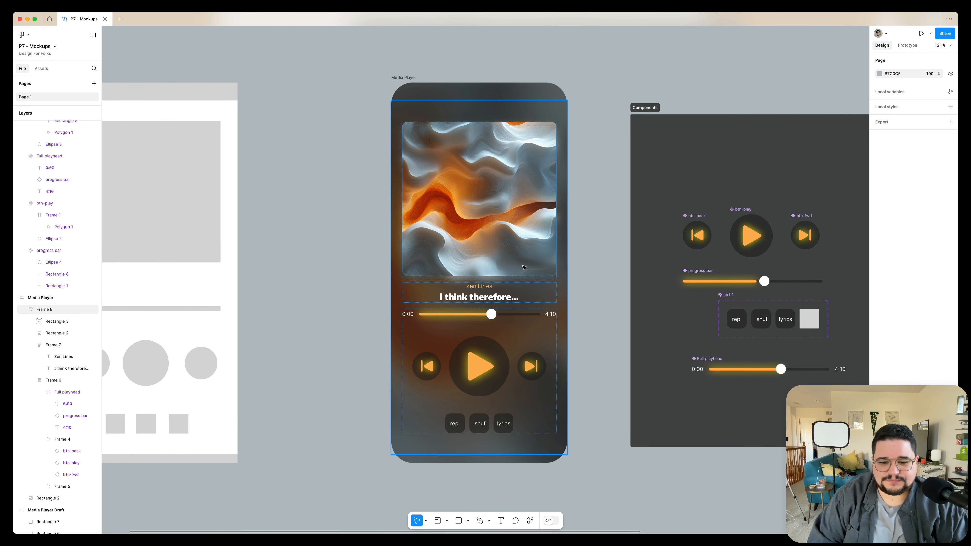
double_click(513, 228)
left_click(495, 288)
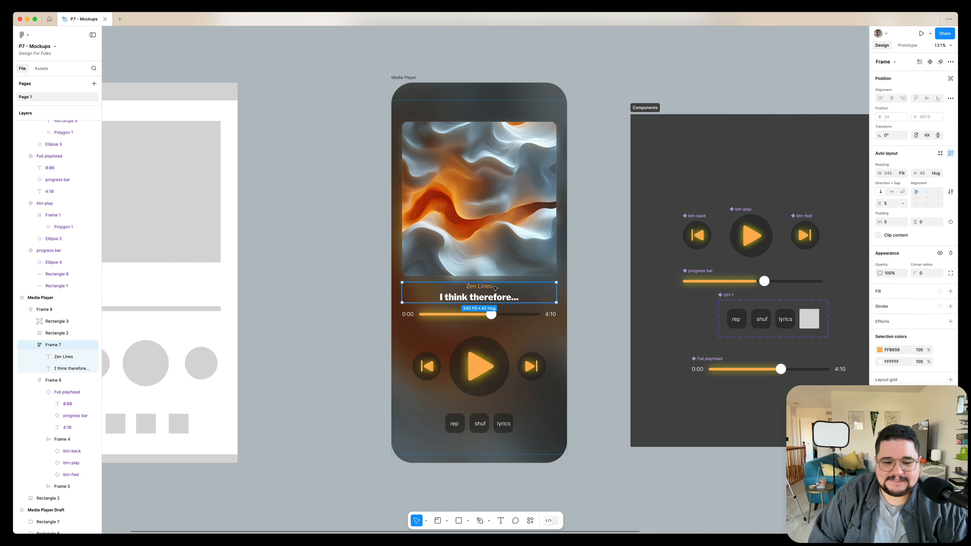
left_click(927, 222)
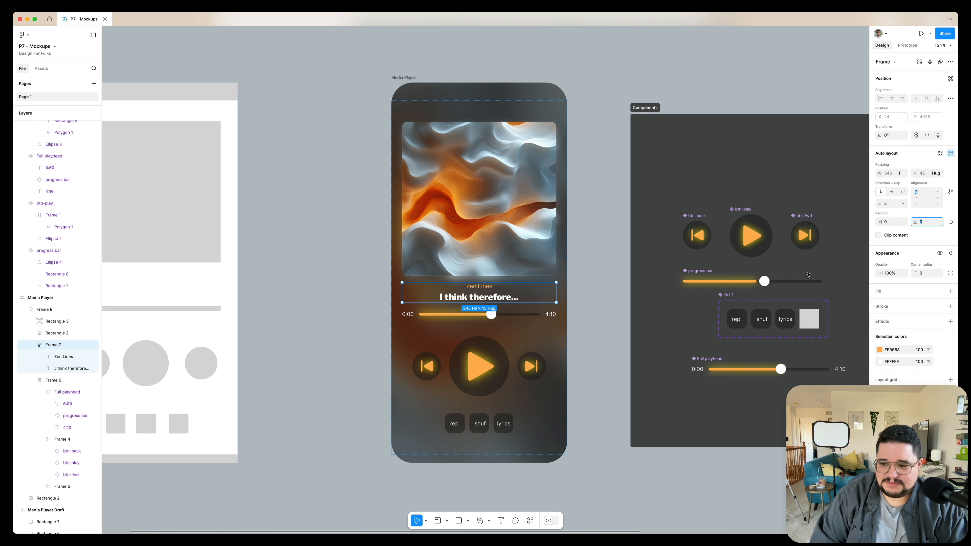
key("shift+Up")
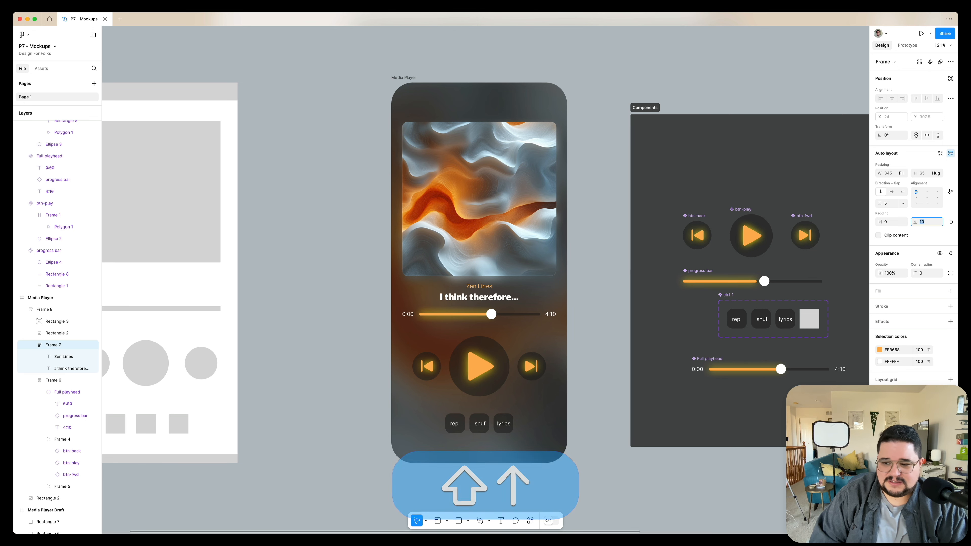
key("Return")
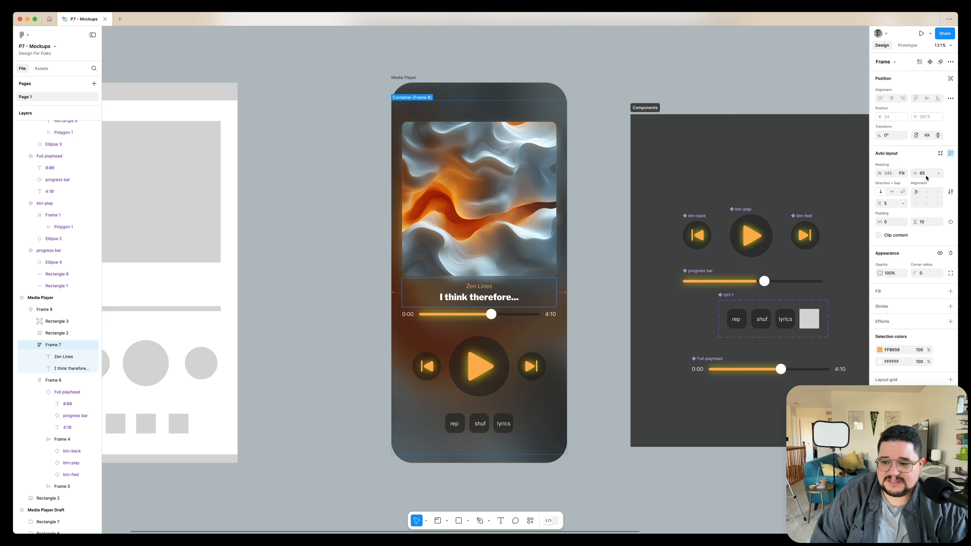
left_click(936, 173)
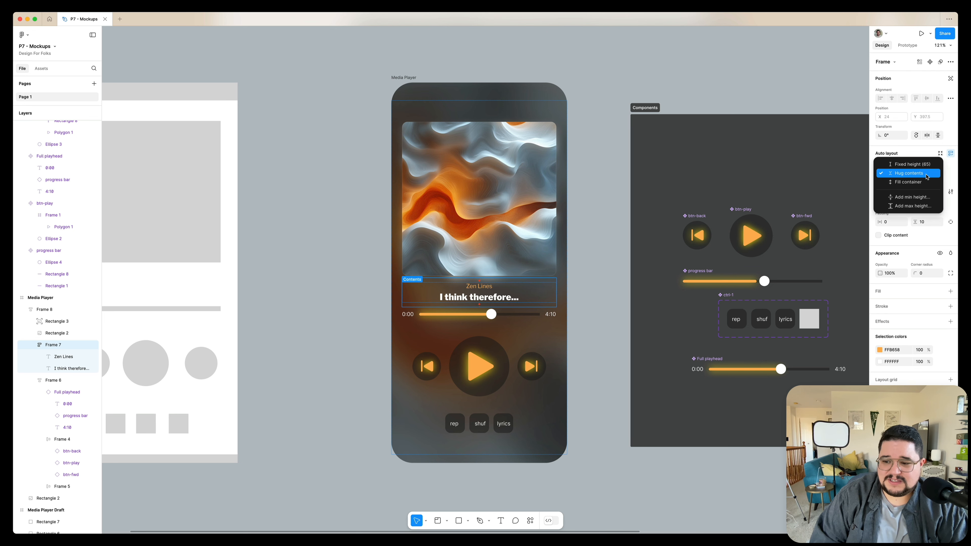
left_click(925, 182)
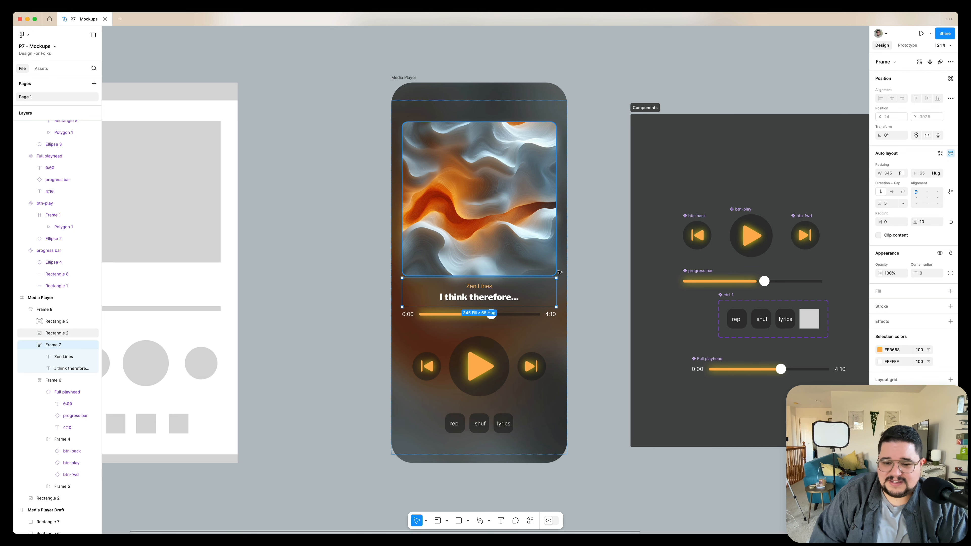
Set the media player frame's auto-layout gap to 24
left_click(563, 272)
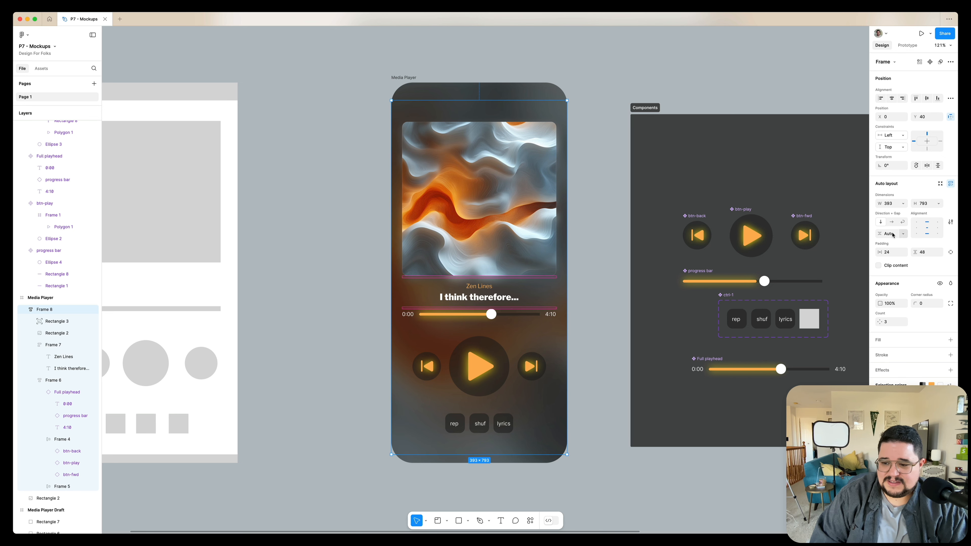
type("24")
key("Return")
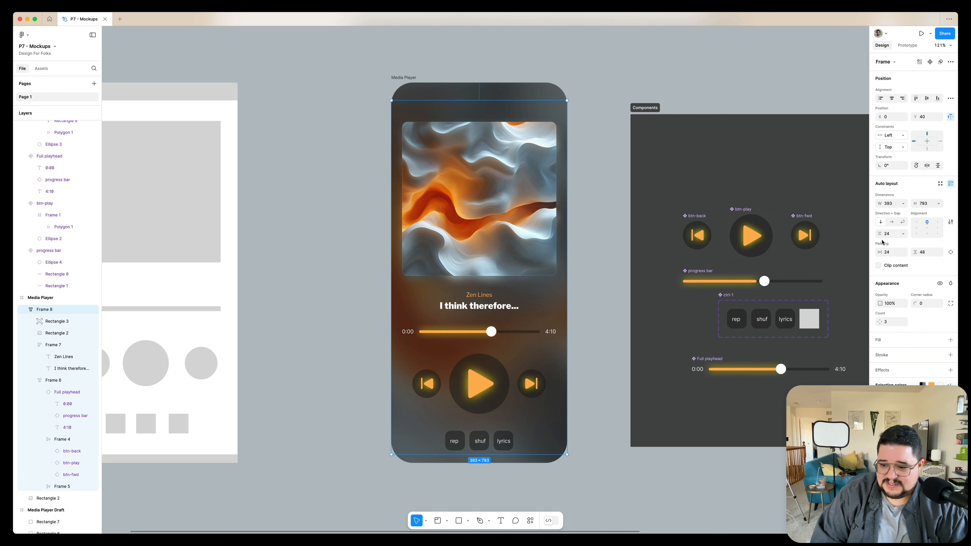
Reduce the media player frame's auto-layout gap
key("shift+Down")
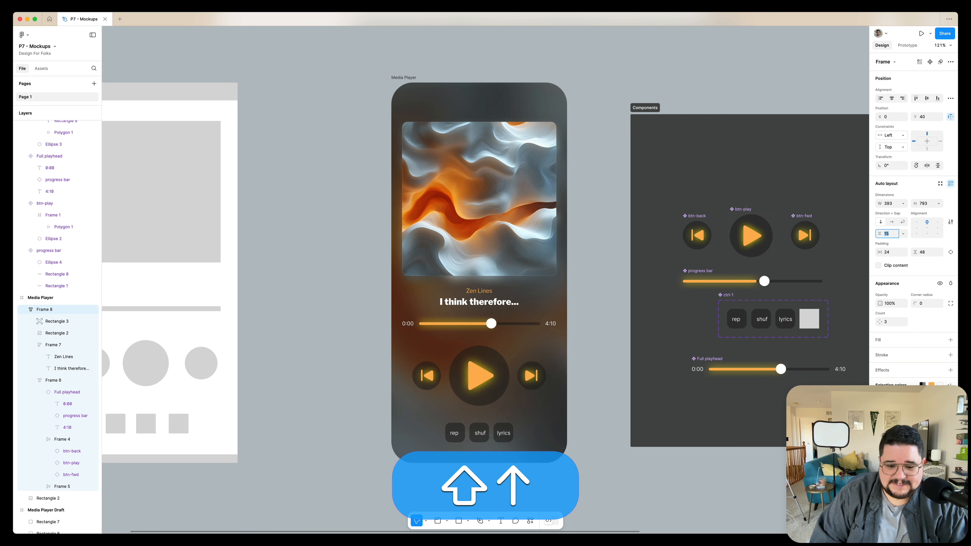
left_click(609, 148)
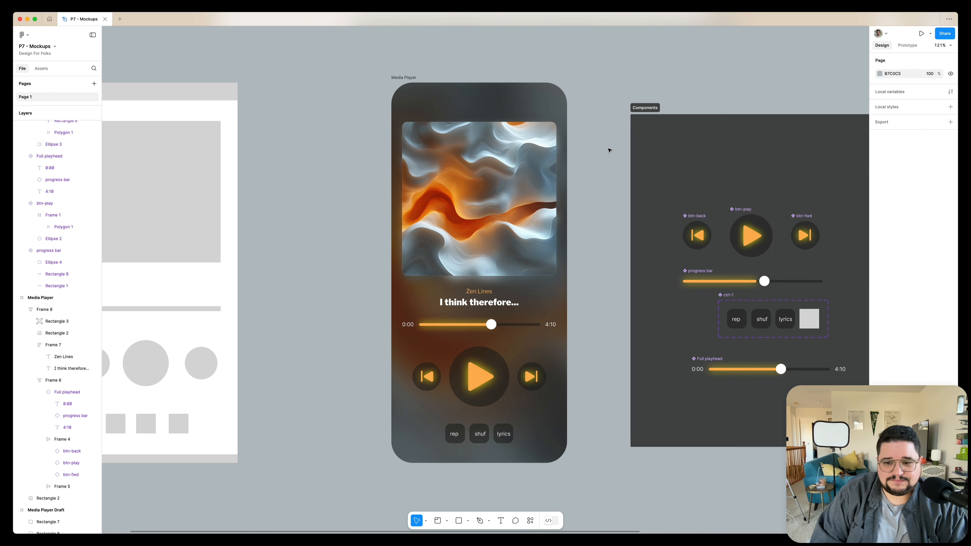
scroll(610, 150, "down", 5)
scroll(518, 97, "up", 4)
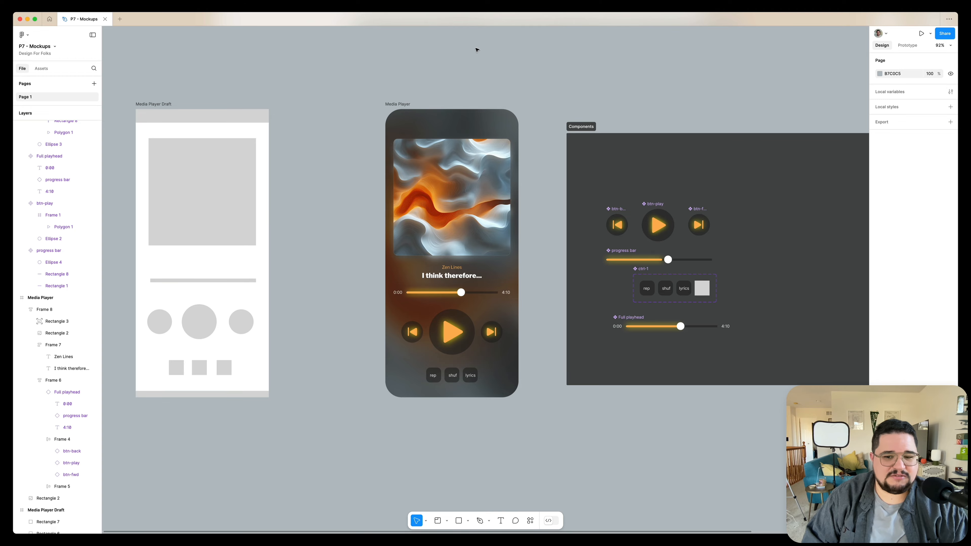
left_click(48, 20)
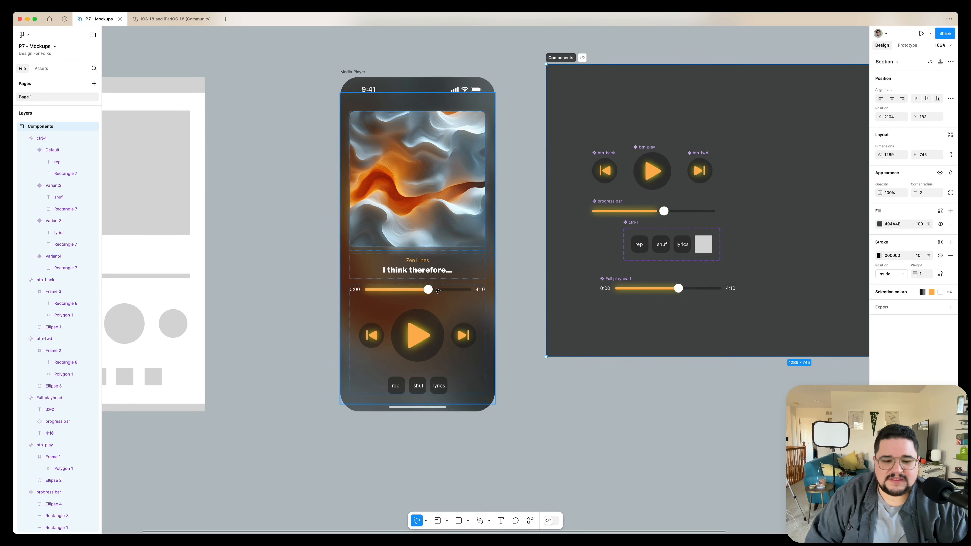
scroll(438, 291, "left", 1)
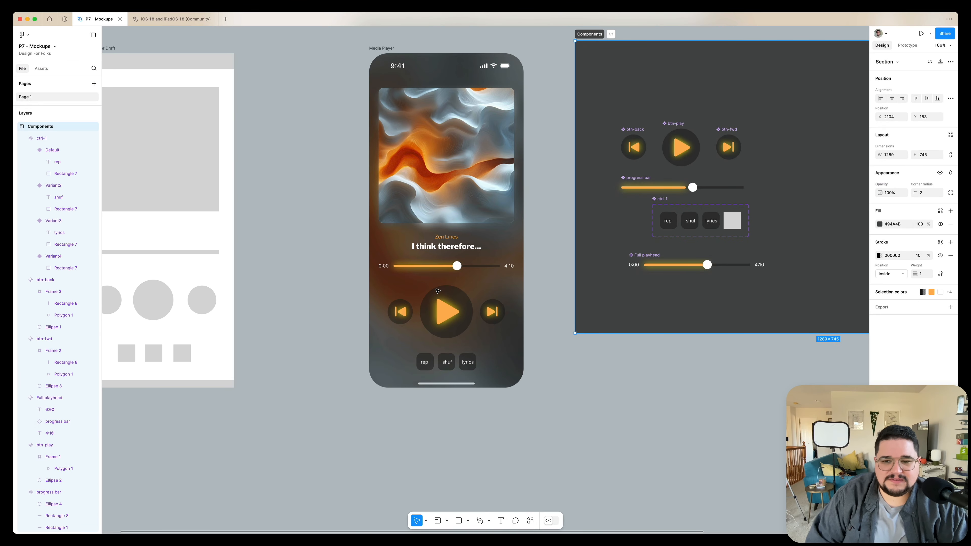
scroll(437, 291, "up", 5)
scroll(438, 291, "up", 4)
scroll(438, 291, "down", 3)
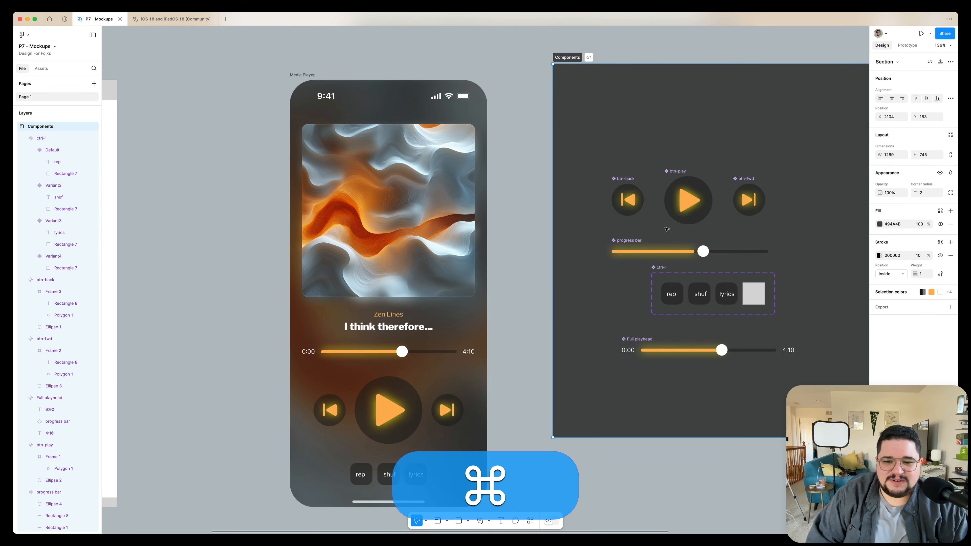
Set the corner radius of the three playback triangle icons to 2
left_click(687, 200, "super")
left_click(747, 199, "shift+super")
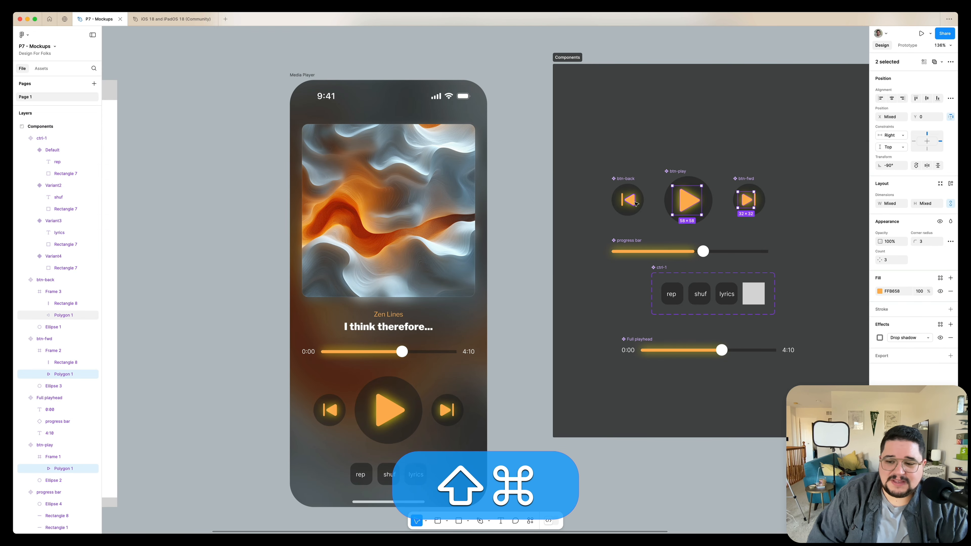
left_click(925, 242)
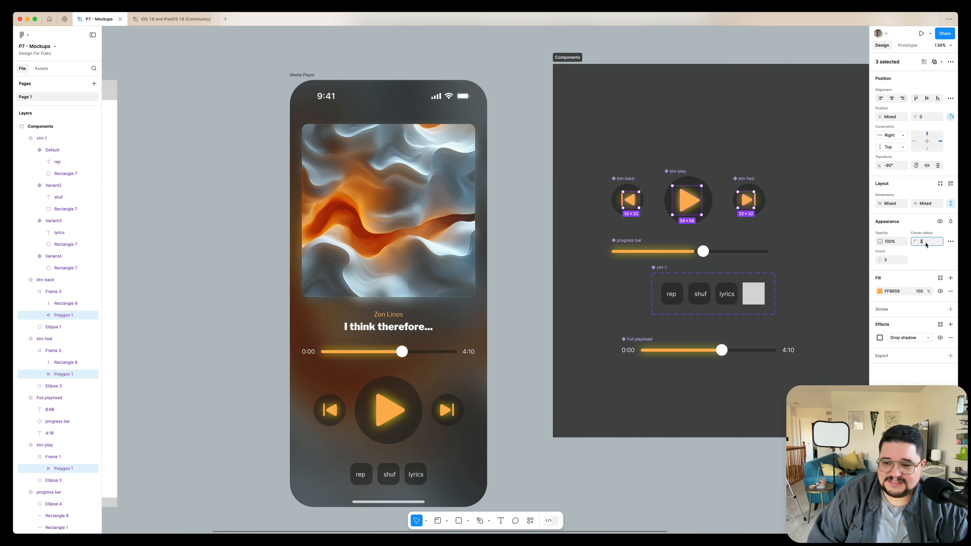
type("1")
key("Return")
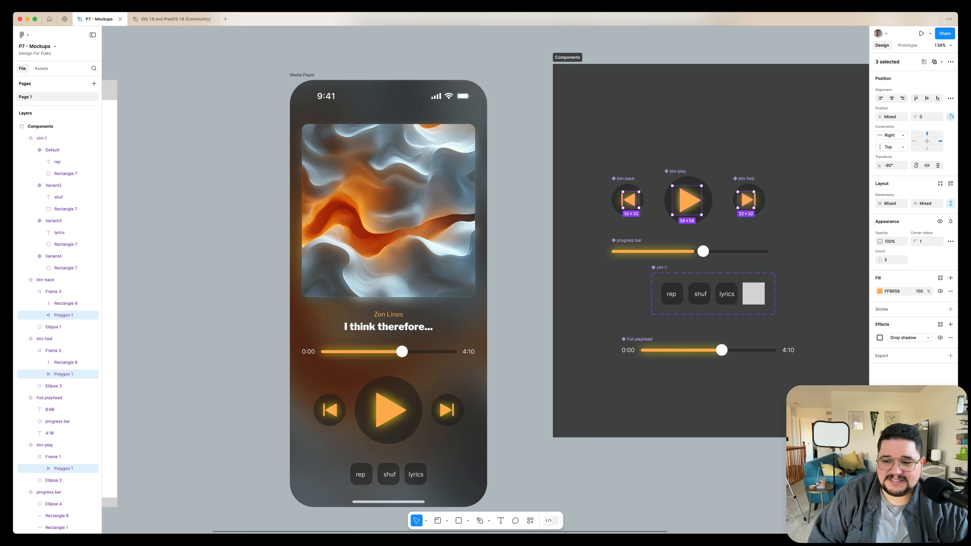
key("Up")
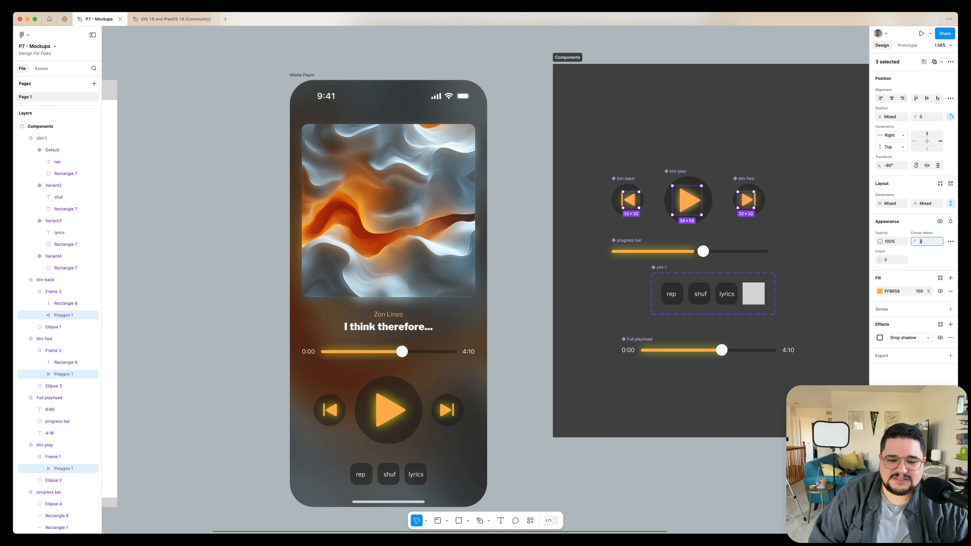
Move the Media Player frame to the left, closer to the draft frame
left_click(536, 348)
scroll(536, 351, "down", 5)
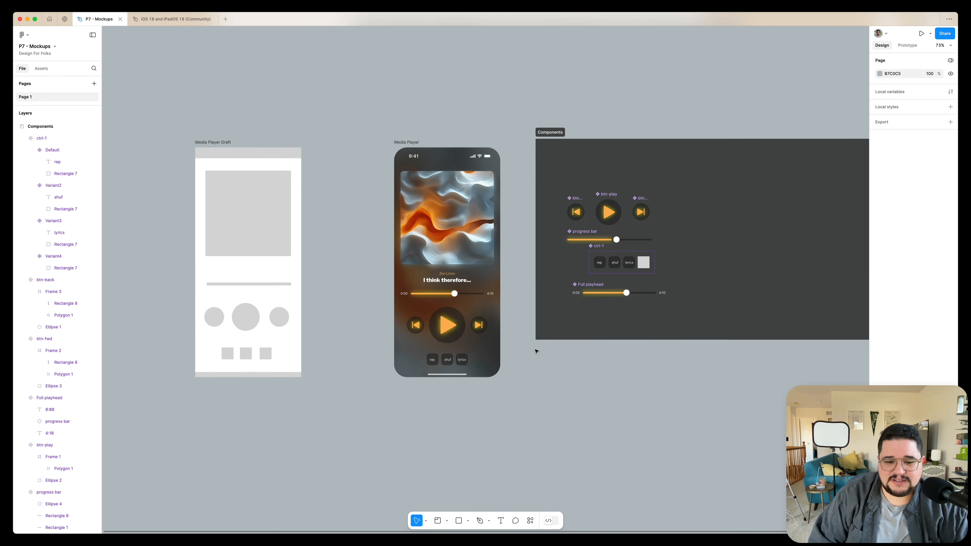
scroll(504, 291, "right", 2)
scroll(471, 226, "up", 3)
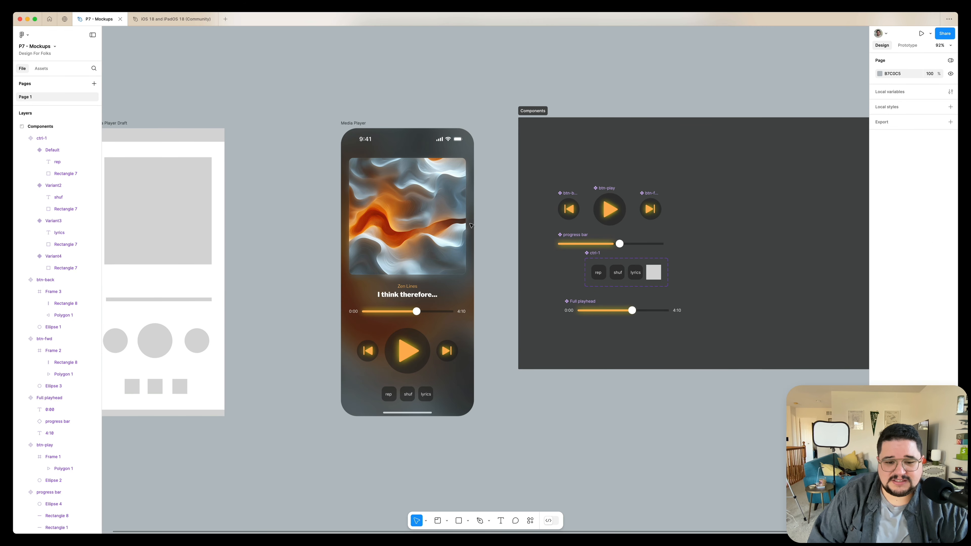
left_click_drag(353, 125, 285, 126)
Resize the background image inside the Media Player to 393 × 853 to fit the frame
left_click(422, 287, "super")
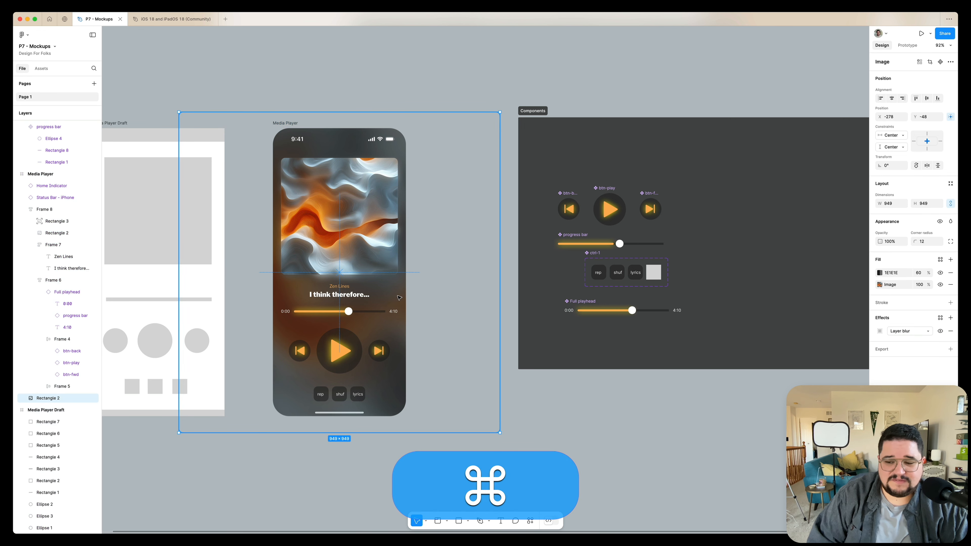
left_click_drag(499, 111, 406, 128)
Set the Media Player frame's fill color to 000000
left_click(312, 110)
left_click(289, 123)
left_click(880, 275)
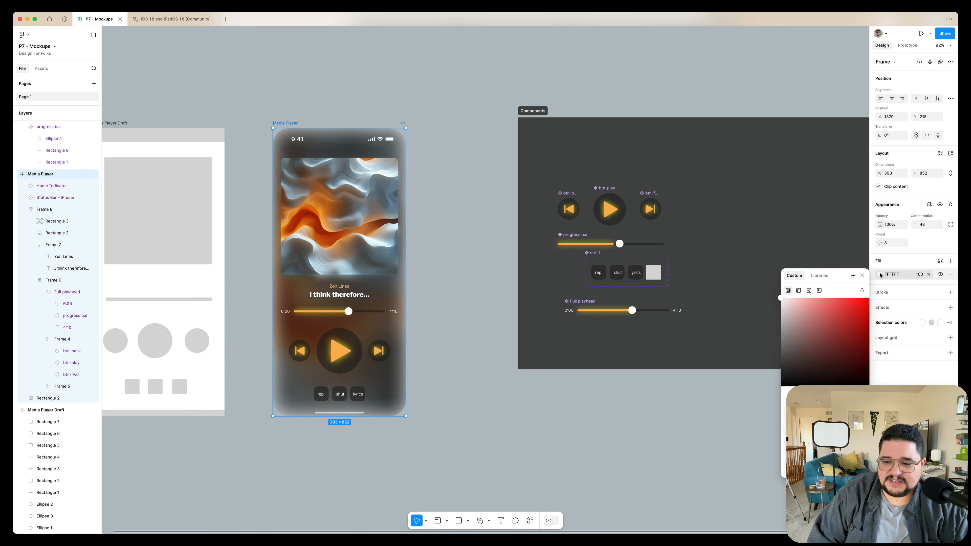
left_click_drag(793, 346, 748, 401)
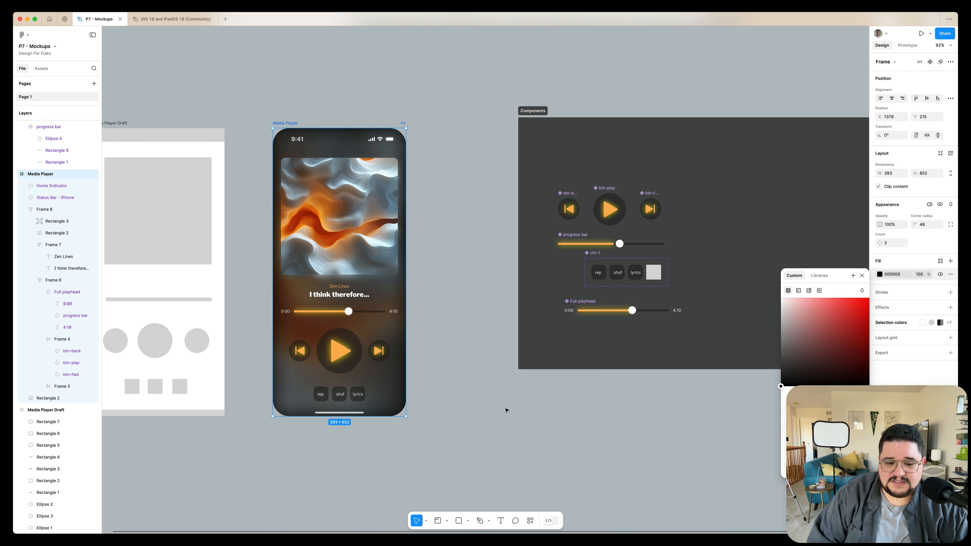
left_click(512, 405)
Set the background image's dark fill opacity to 70%
scroll(451, 386, "left", 1)
left_click(409, 391, "super")
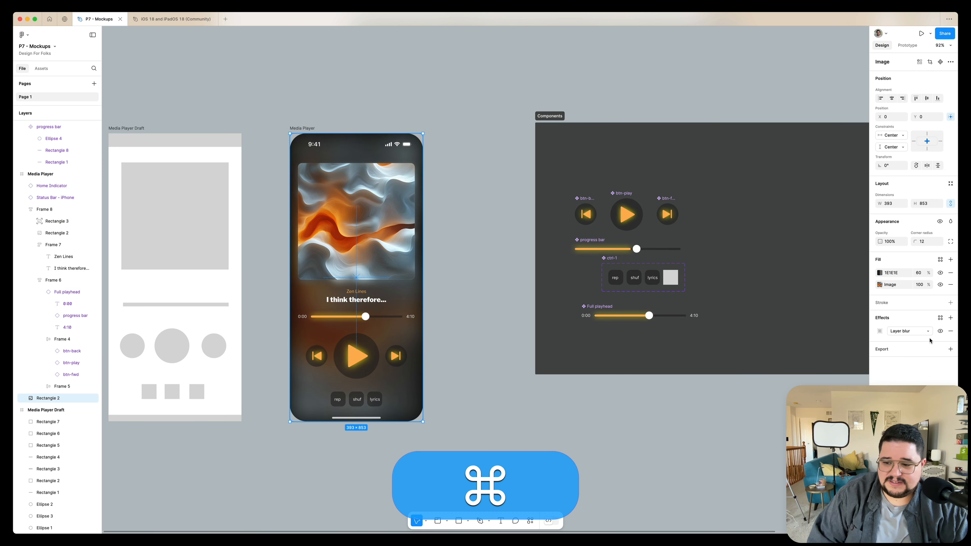
left_click(918, 272)
key("shift+Up")
key("shift+Up")
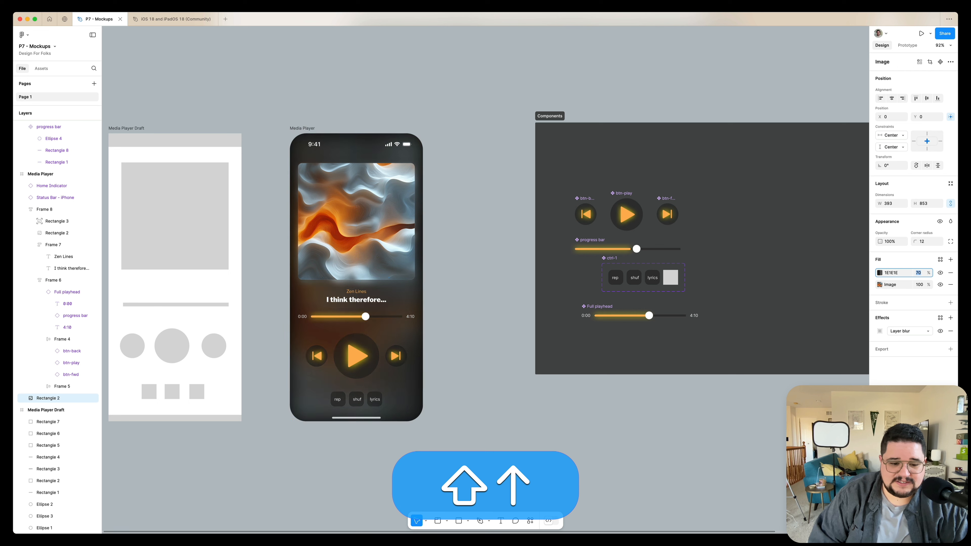
key("shift+Down")
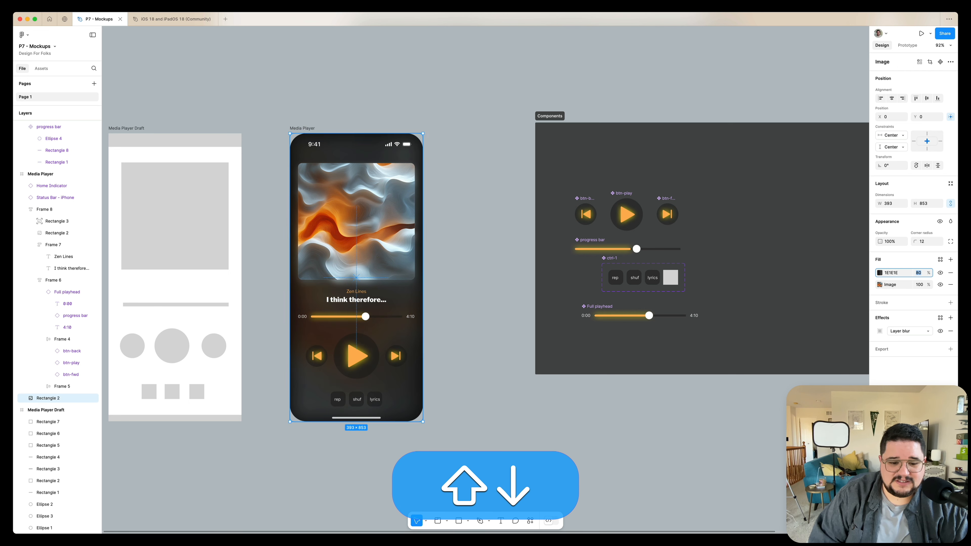
Scale the background image to about 521 × 831 around its centre and set its layer blur to 120
left_click_drag(420, 133, 445, 120)
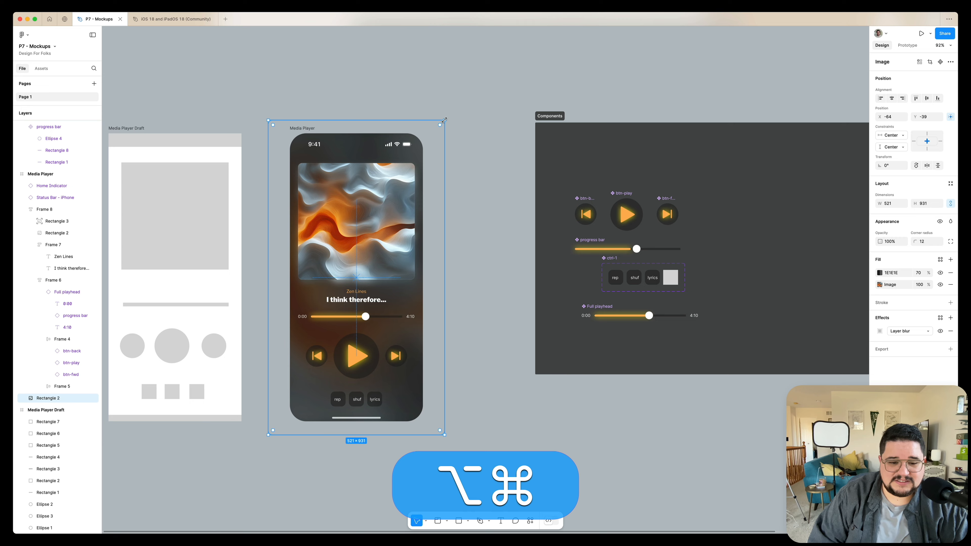
scroll(445, 120, "left", 3)
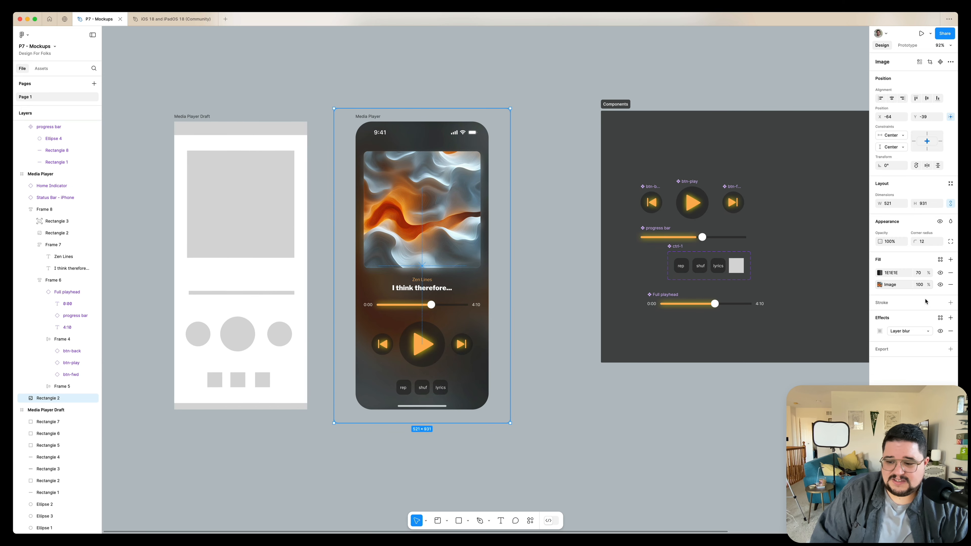
left_click(878, 331)
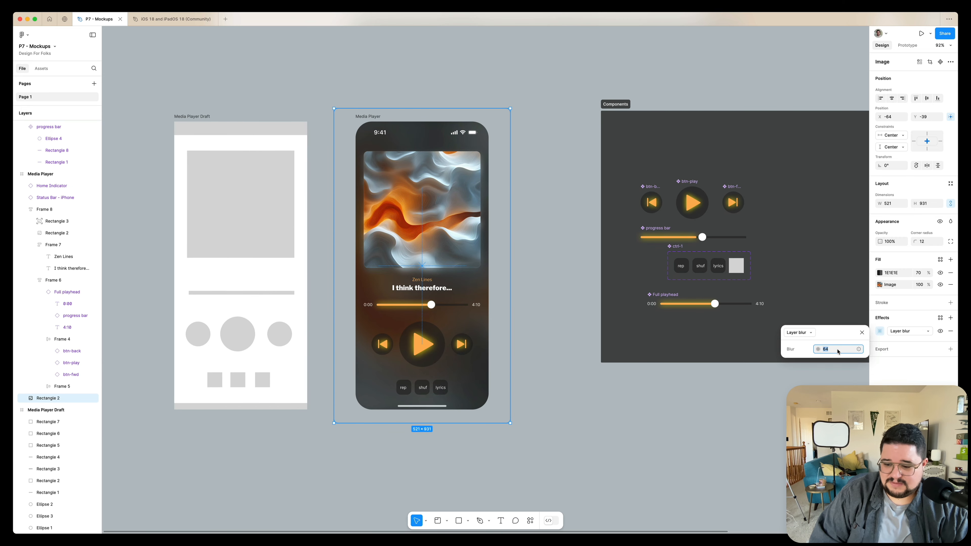
key("Return")
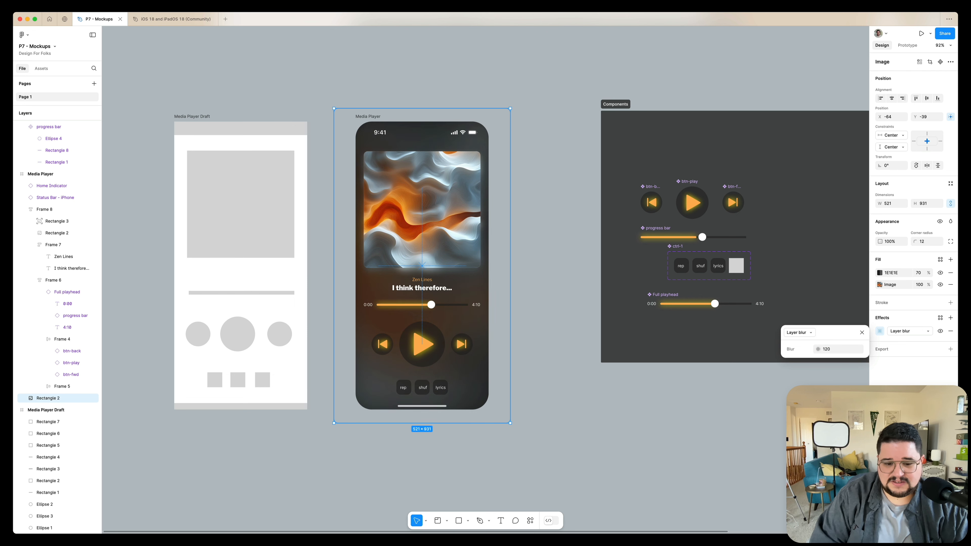
left_click(543, 289)
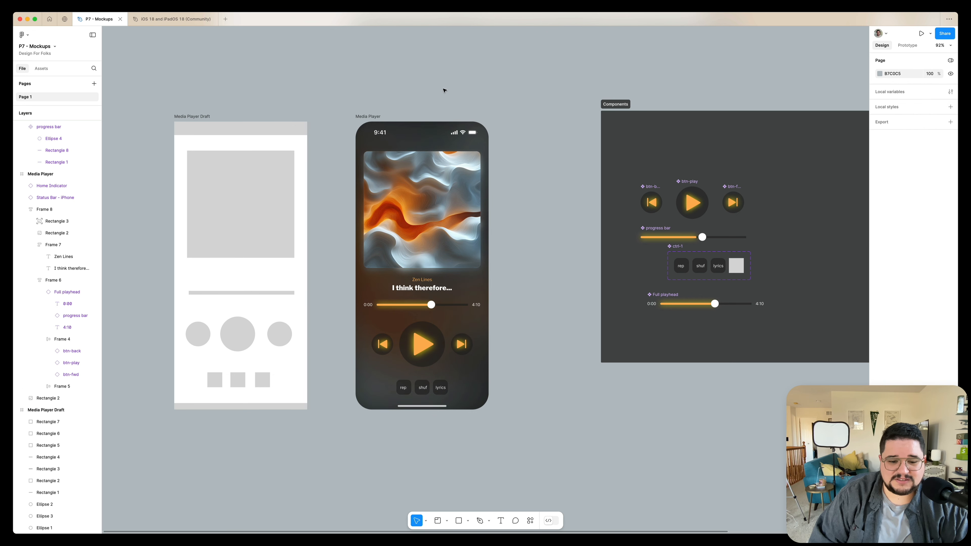
Undo the last edit
scroll(376, 328, "up", 3)
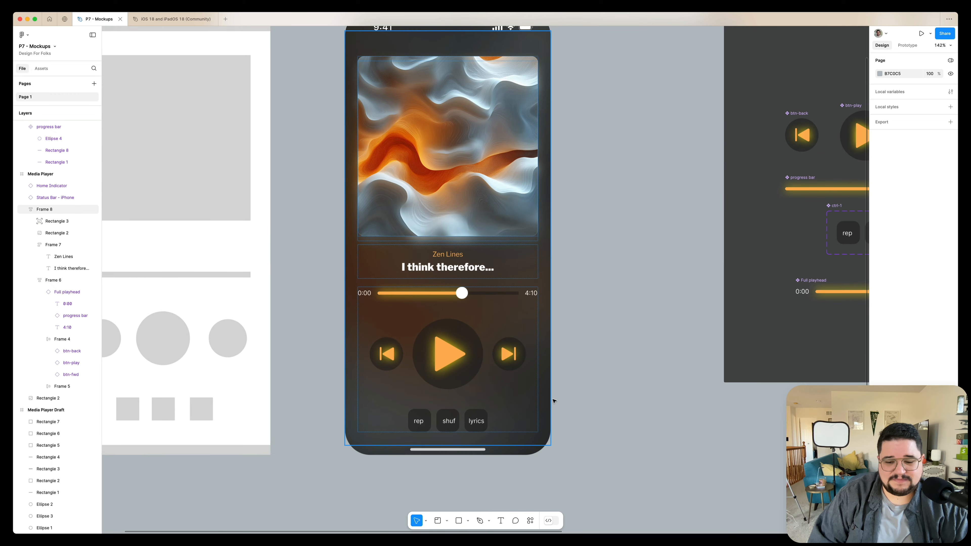
scroll(376, 328, "right", 5)
key("cmd+z")
left_click(534, 282)
scroll(534, 283, "down", 1)
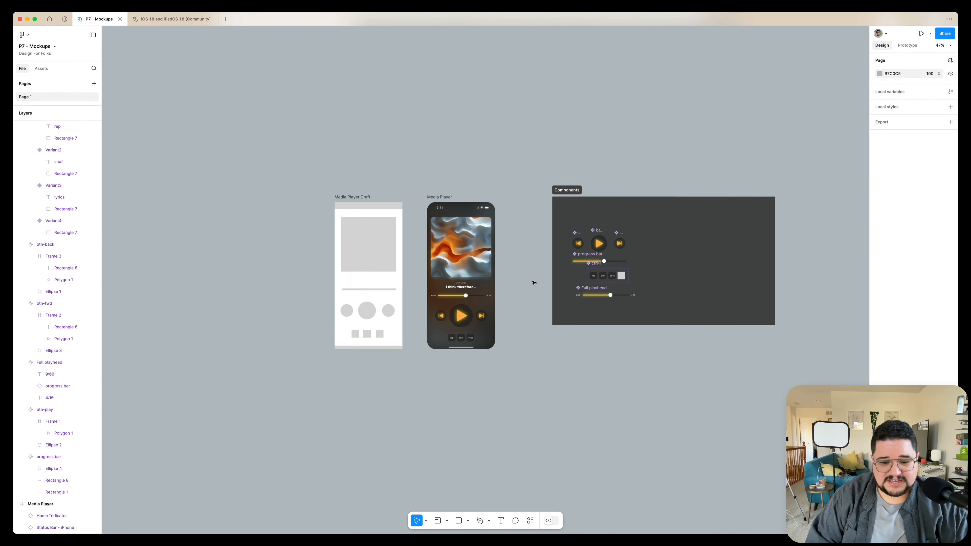
scroll(534, 282, "up", 5)
scroll(534, 283, "left", 3)
scroll(534, 283, "up", 2)
scroll(534, 283, "right", 2)
scroll(534, 283, "up", 1)
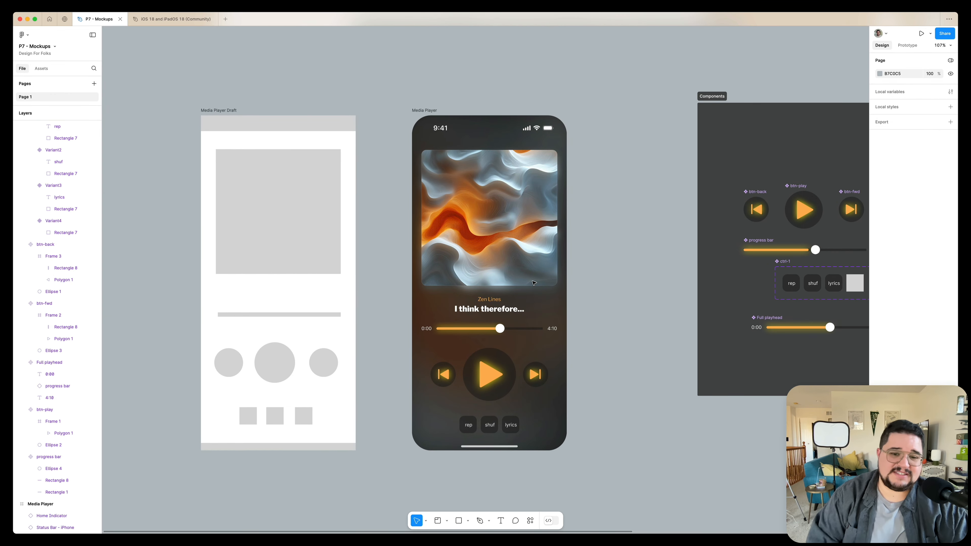
Add an inner shadow effect to the album art image
left_click(537, 250, "super")
left_click(950, 310)
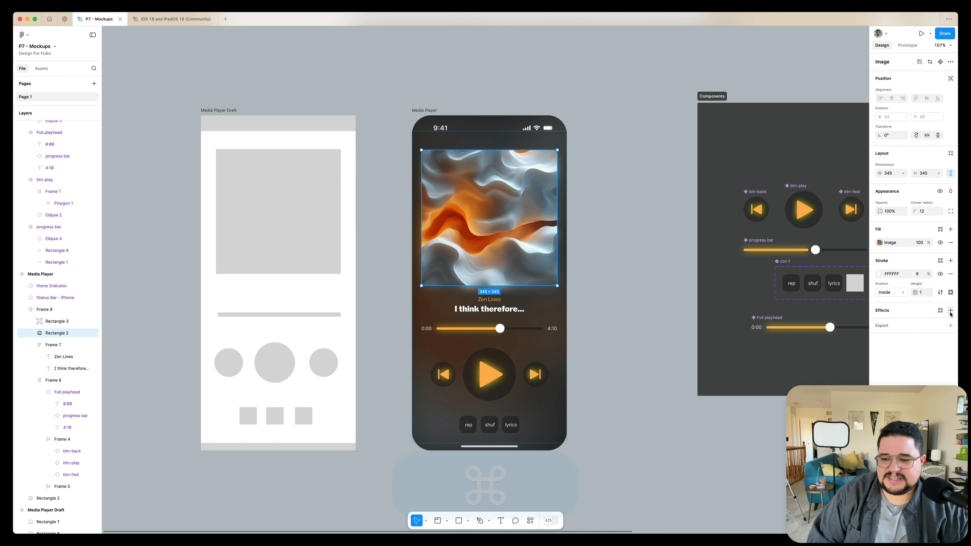
left_click(911, 323)
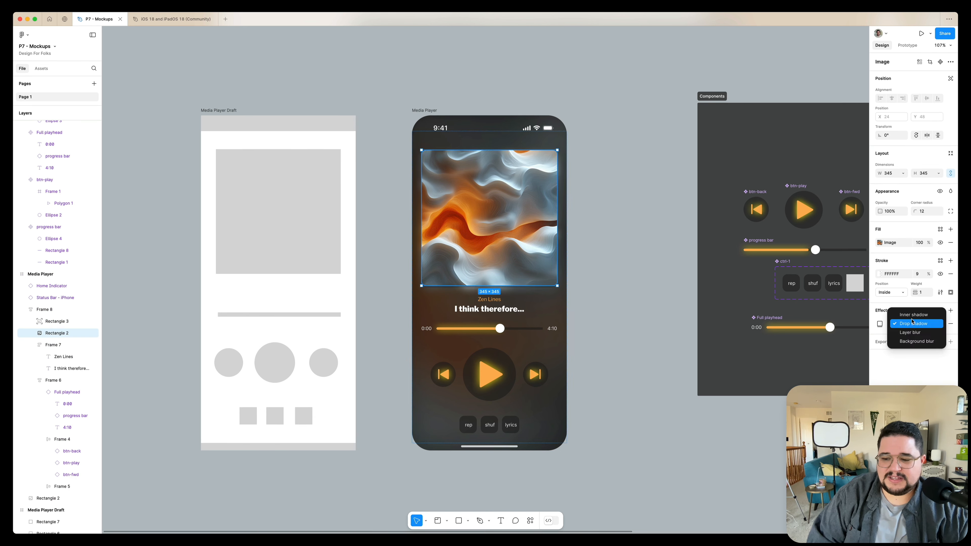
left_click(905, 313)
left_click(880, 323)
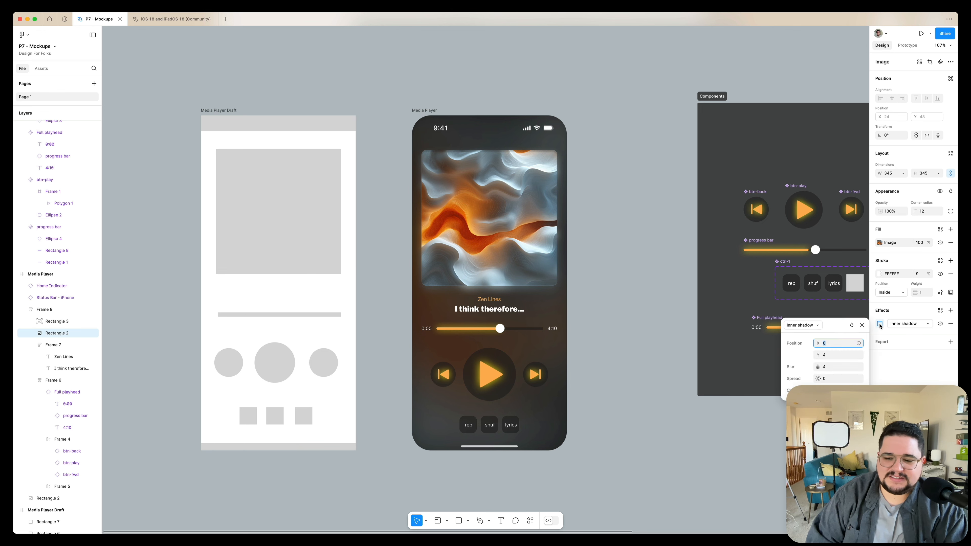
key("shift+Up")
key("shift+Up")
key("shift+Up")
key("shift+Up")
key("shift+Up")
key("shift+Up")
key("shift+Up")
key("shift+Up")
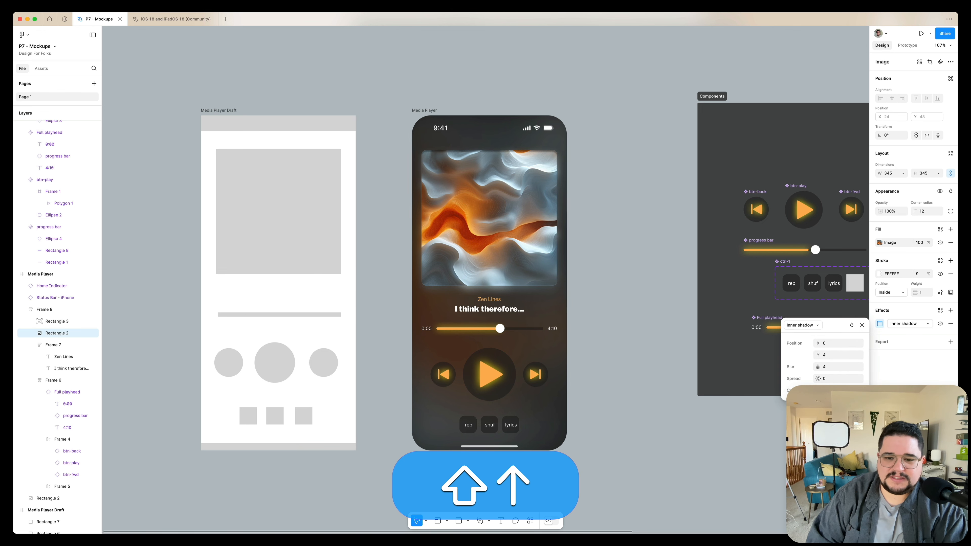
Set the album art's inner shadow color to white at 20% opacity with a Y offset of 2
left_click(817, 391)
left_click_drag(748, 397, 692, 347)
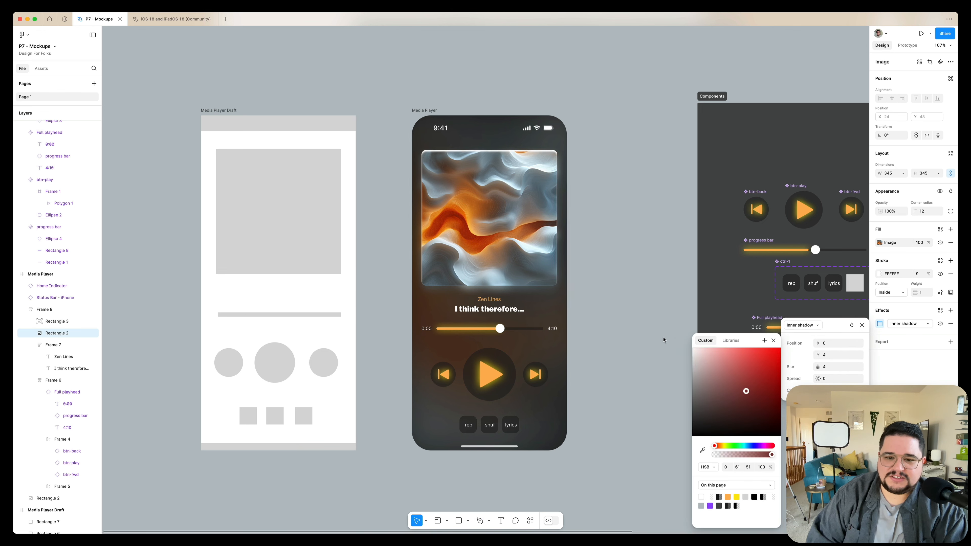
key("Down")
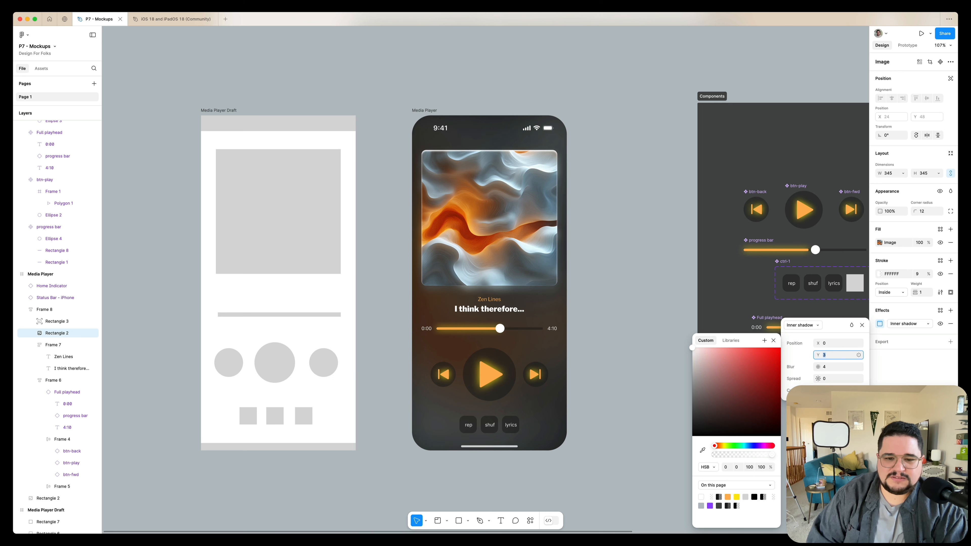
left_click(851, 390)
key("shift+Down")
key("shift+Down")
key("shift+Down")
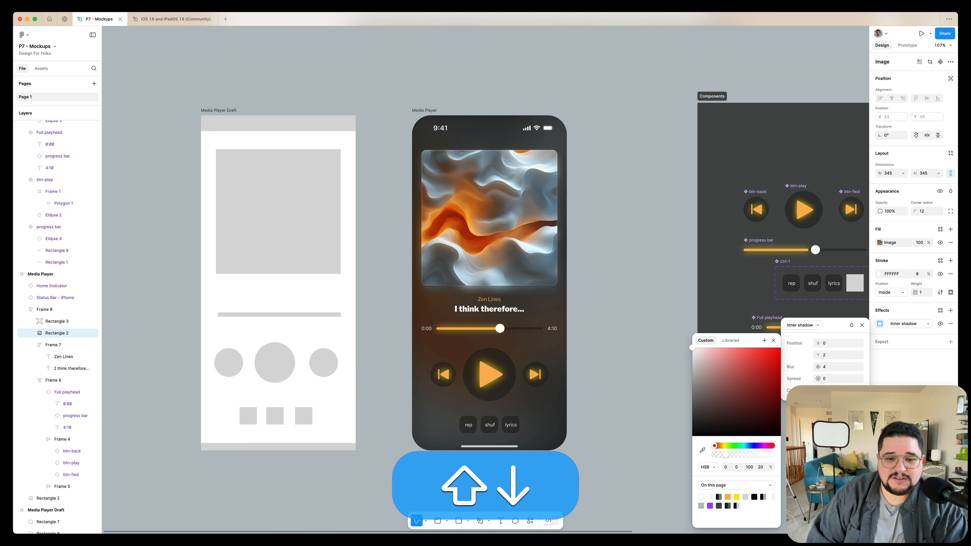
Add a drop shadow to the album art with a blur of 14 and a Y offset of 8
left_click(951, 310)
left_click(900, 326)
left_click(878, 324)
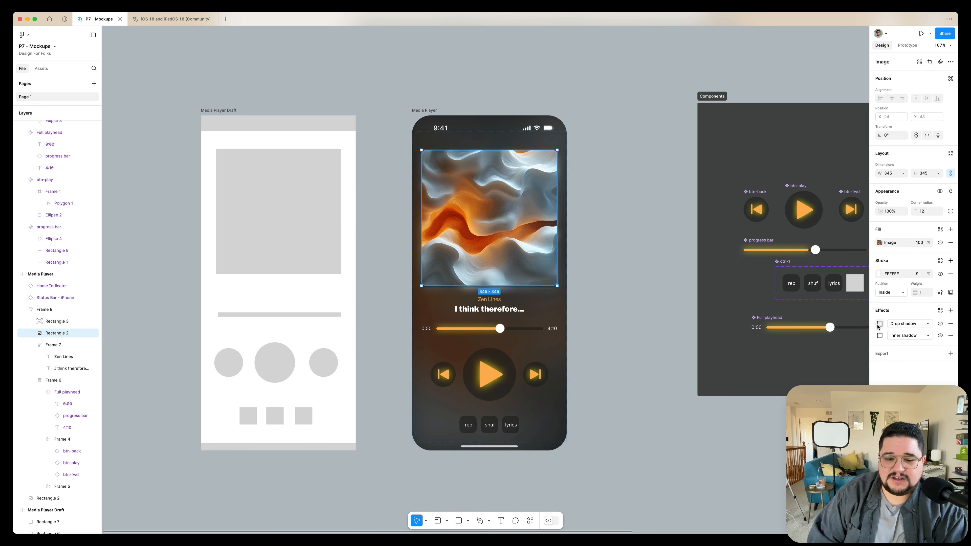
left_click(877, 325)
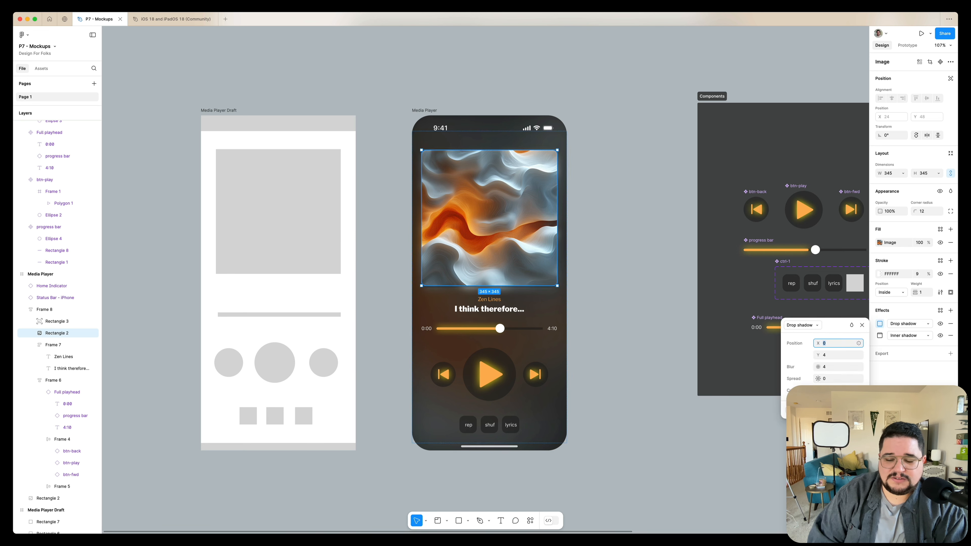
left_click(835, 367)
key("shift+Up")
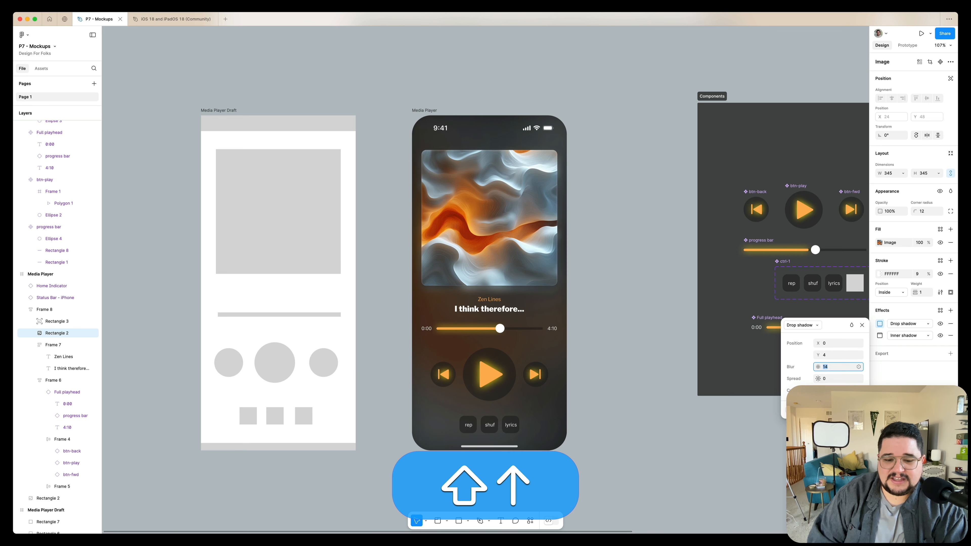
left_click(833, 356)
key("shift+Up")
key("shift+Down")
key("Up")
key("shift+Up")
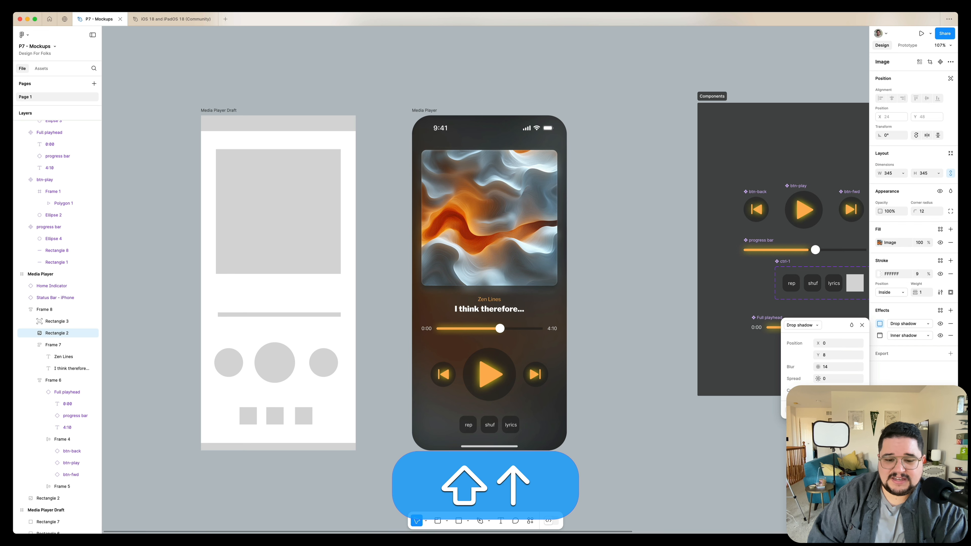
key("shift+Down")
key("shift+Up")
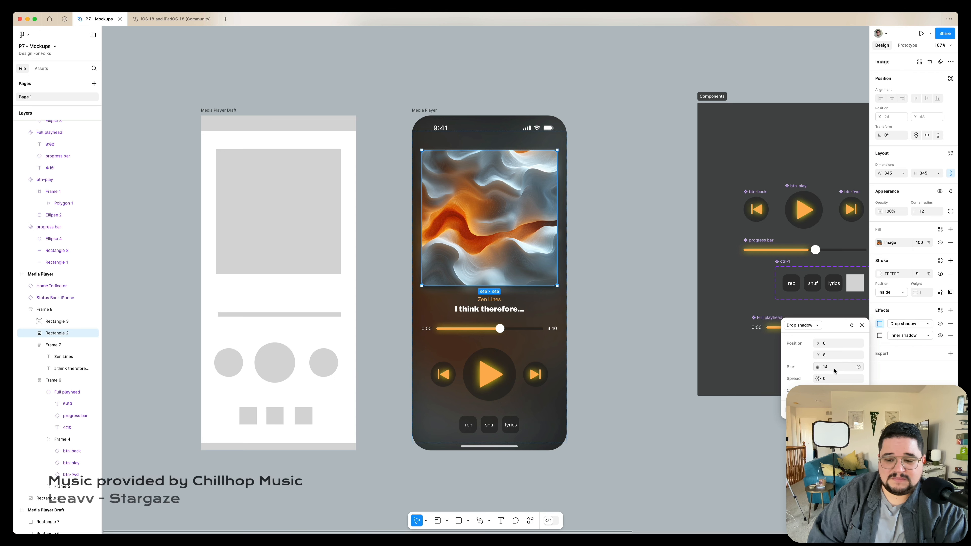
key("shift+Down")
key("shift+Down")
left_click(834, 356)
key("shift+Up")
key("shift+Down")
left_click(633, 297)
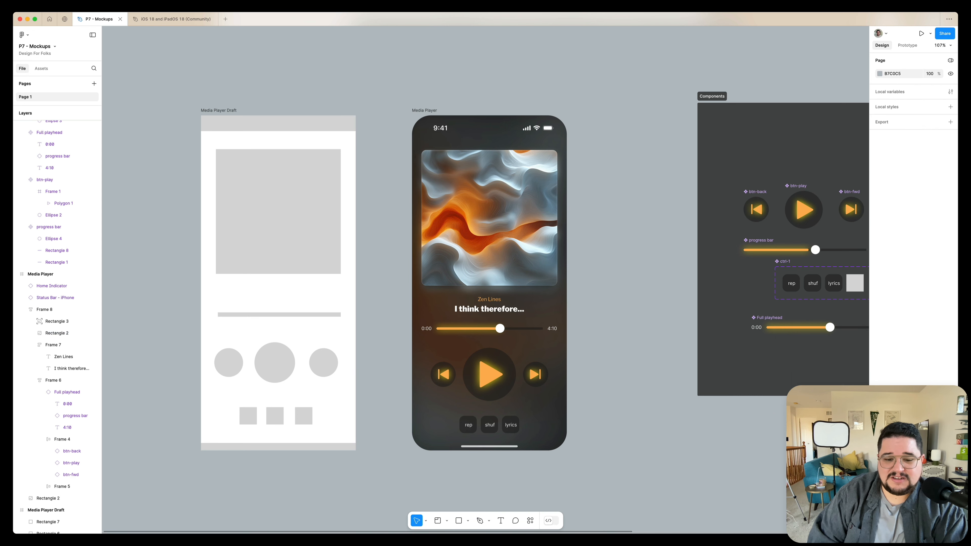
Copy the Zen Lines text style and paste it onto the playhead's 0:00 and 4:10 time labels
scroll(633, 297, "down", 2)
scroll(633, 297, "up", 5)
scroll(633, 298, "left", 3)
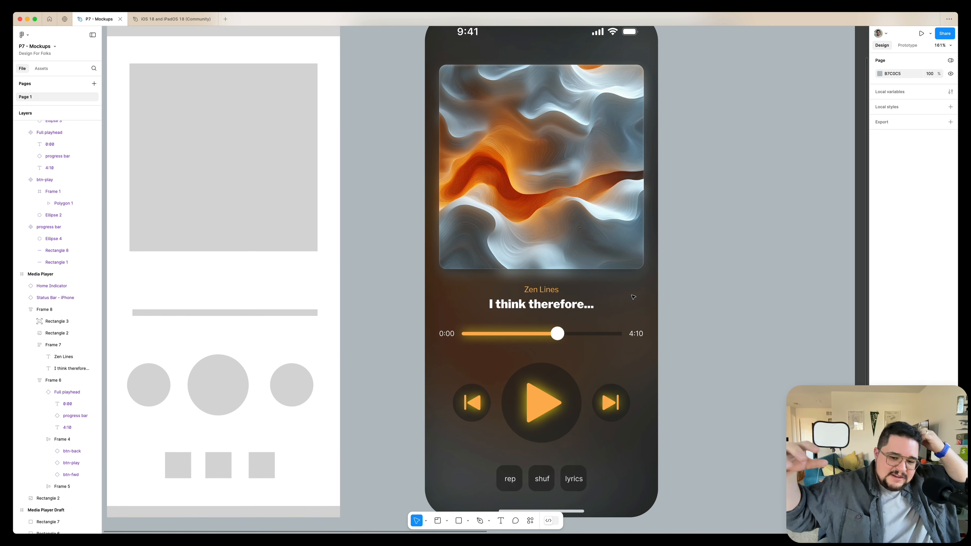
scroll(633, 297, "down", 5)
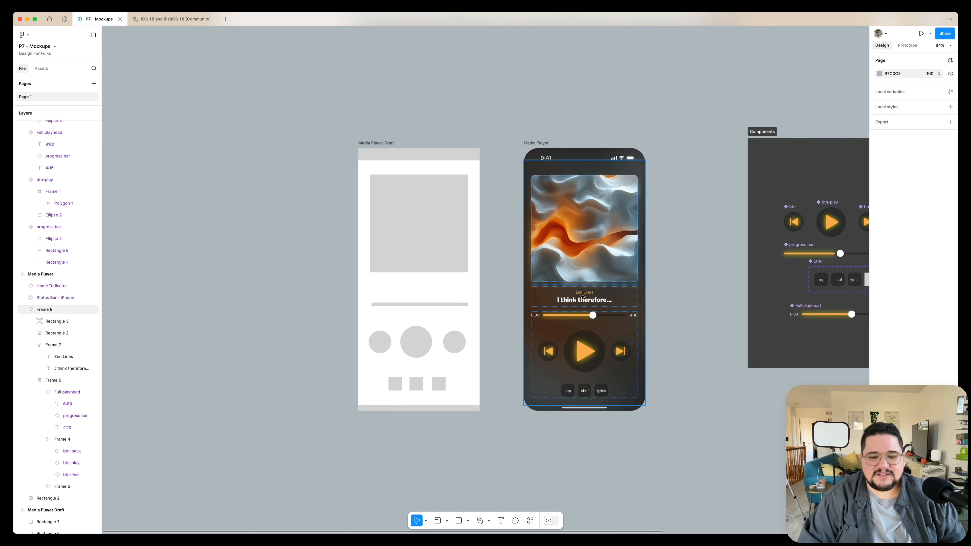
scroll(582, 296, "up", 5)
left_click(585, 290, "super")
key("alt+super+c")
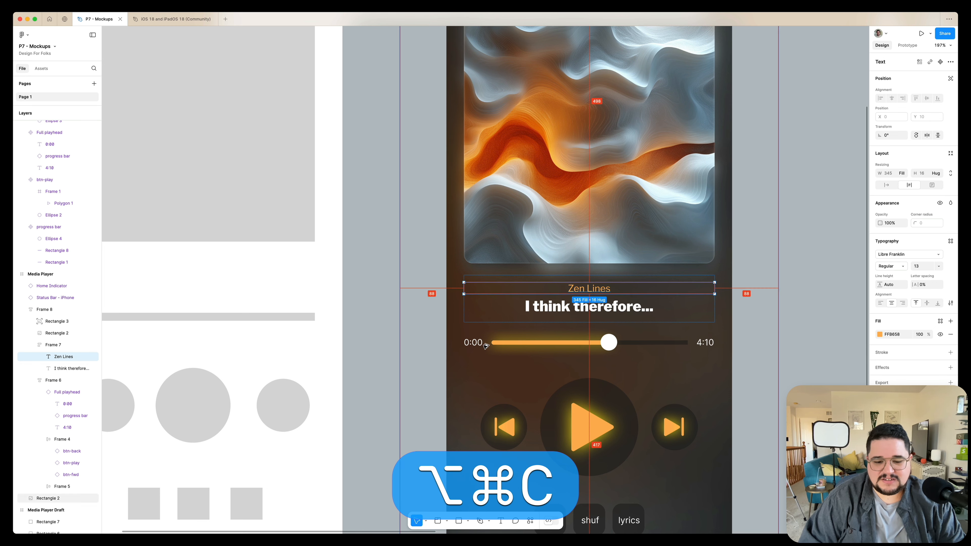
left_click(480, 344, "super")
left_click(713, 341, "shift+super")
key("alt+shift+super+v")
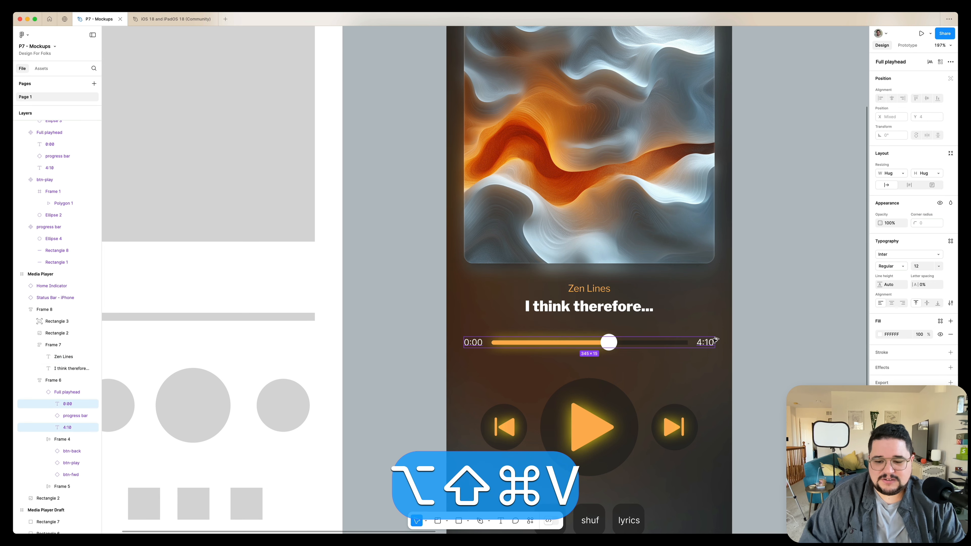
scroll(755, 332, "down", 5)
left_click(764, 325)
scroll(766, 325, "right", 4)
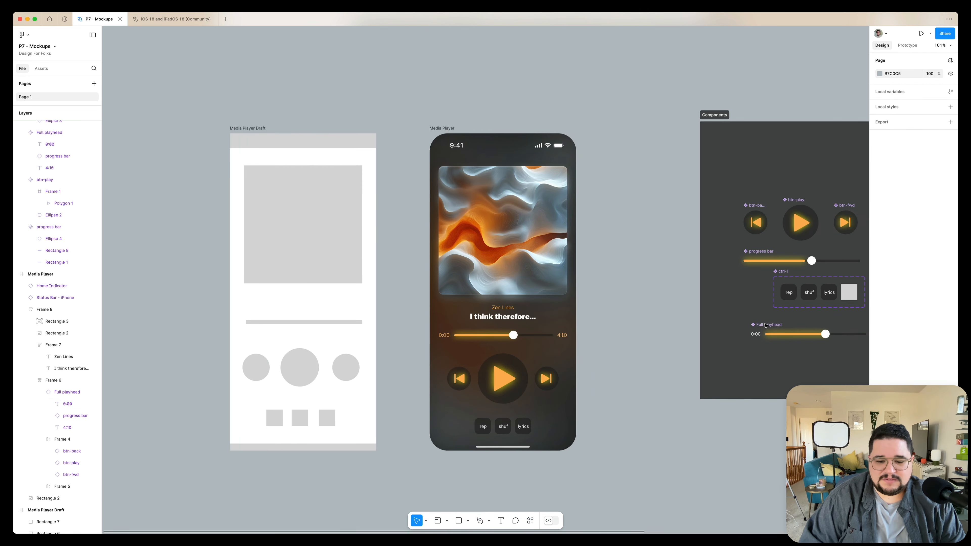
Paste the same text style onto the rep, shuf and lyrics labels in the ctrl-1 component
left_click(523, 426, "super")
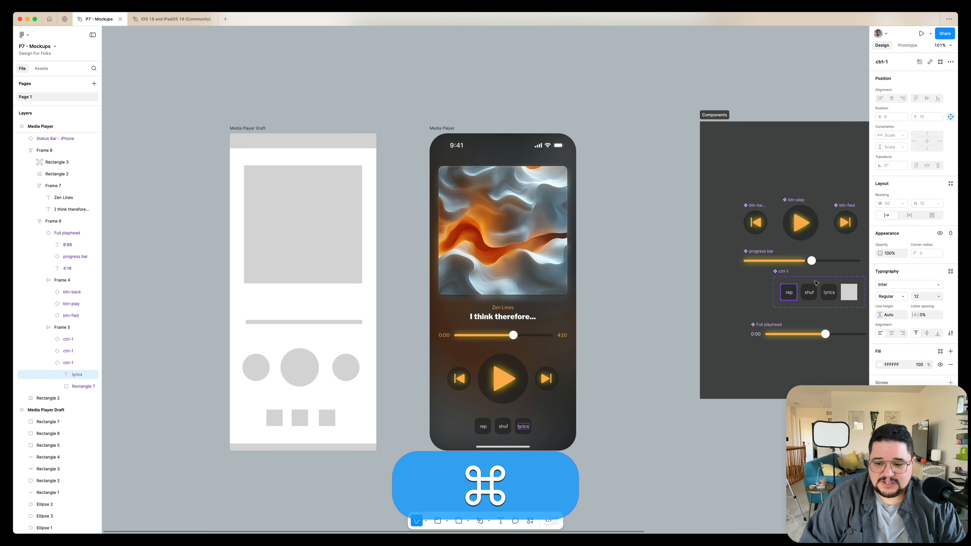
left_click(789, 293, "super")
left_click(809, 292, "shift+super")
left_click(829, 292, "shift+super")
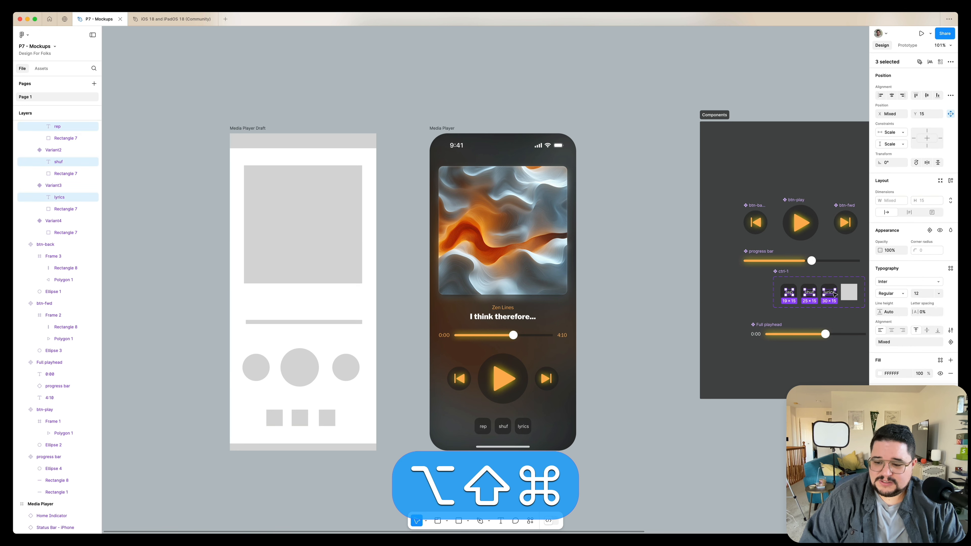
key("alt+shift+super+v")
key("alt+super+v")
scroll(697, 395, "right", 2)
scroll(697, 395, "down", 1)
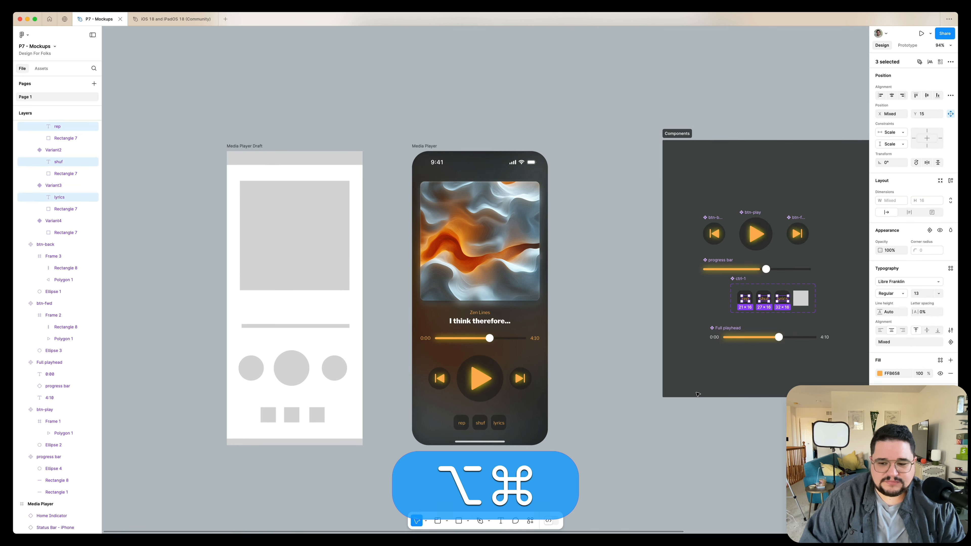
scroll(698, 395, "up", 3)
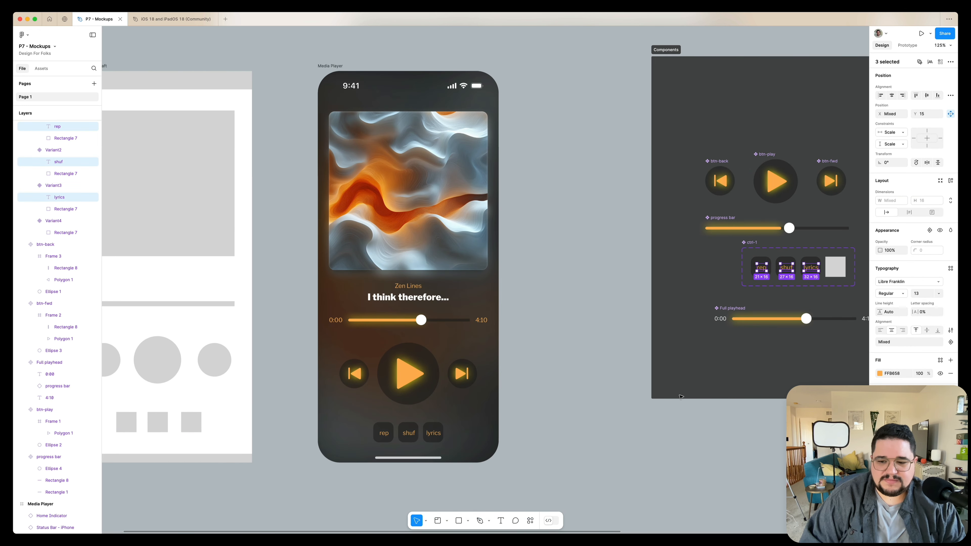
Set the album art's corner radius to 24
left_click(717, 406)
scroll(553, 356, "down", 2)
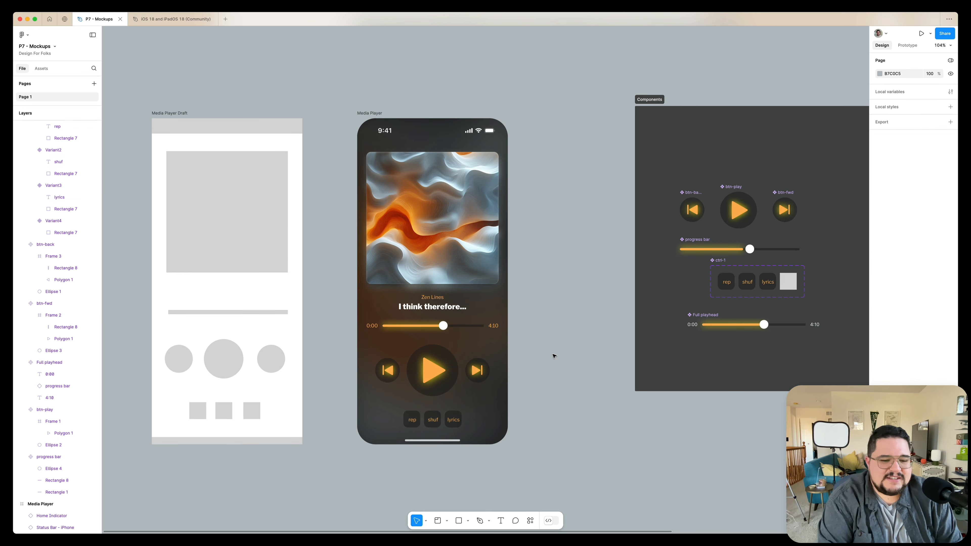
scroll(553, 356, "left", 3)
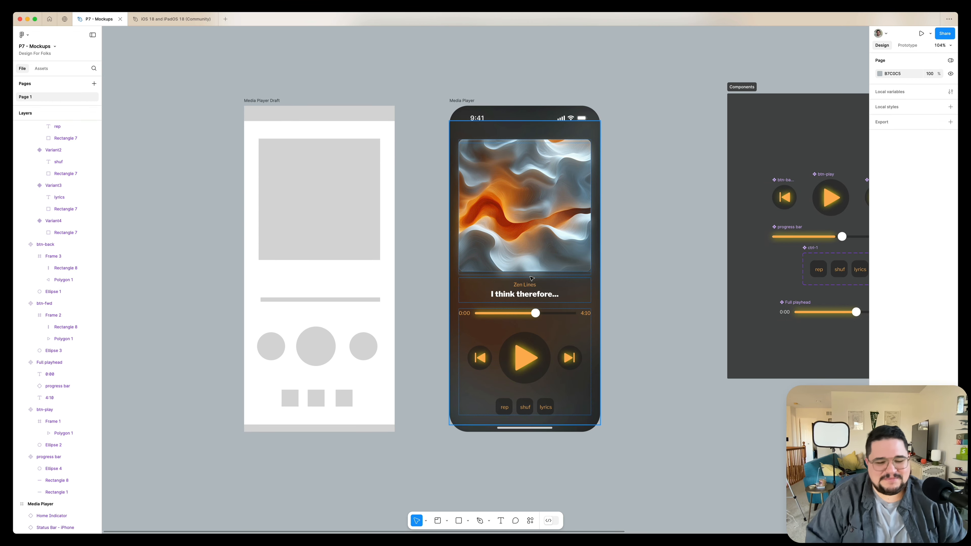
left_click(531, 188, "super")
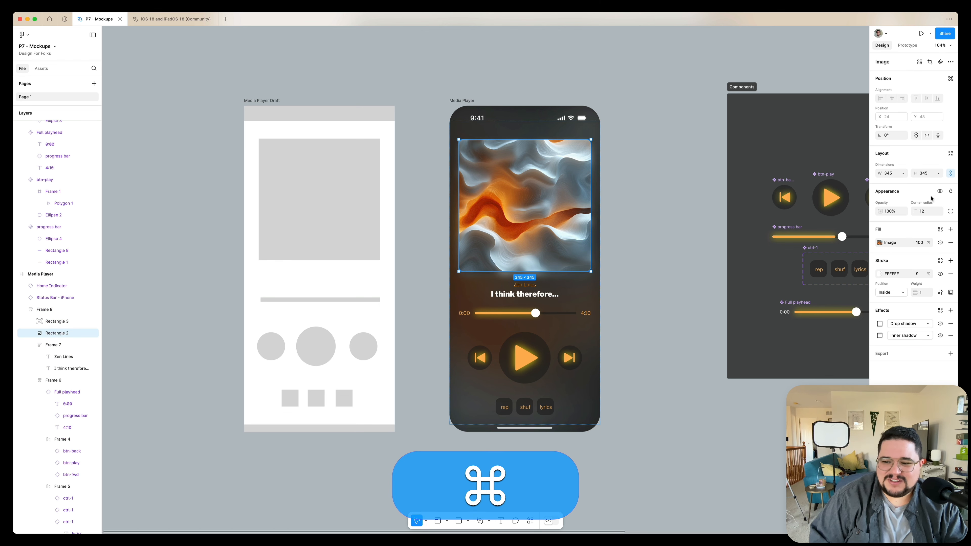
left_click(927, 213)
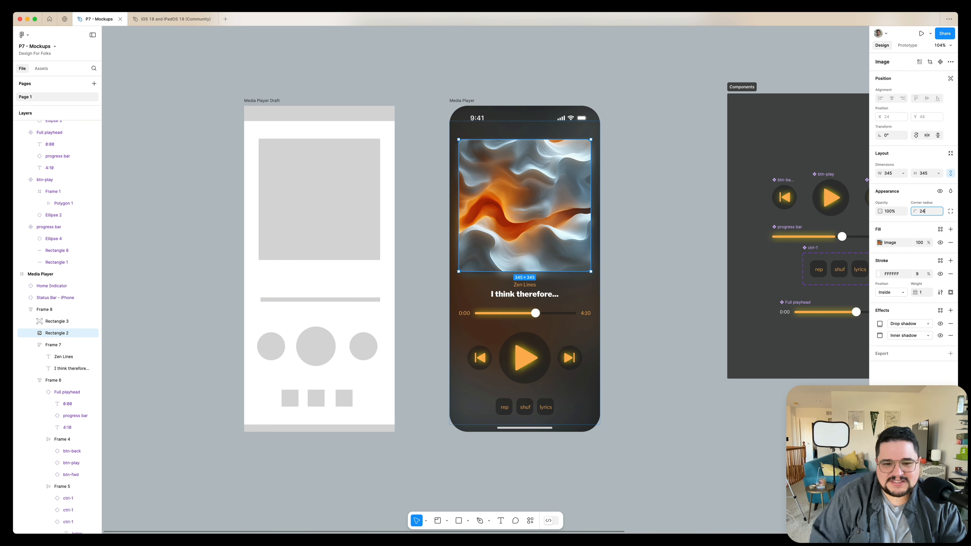
type("24")
key("Return")
Reduce the album art's white stroke opacity by 2%
left_click(666, 214)
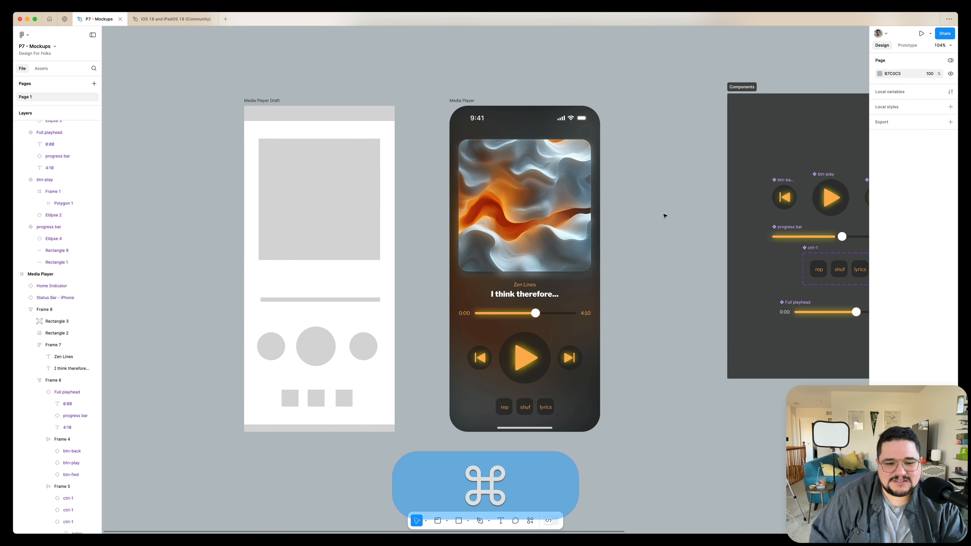
left_click(570, 212, "super")
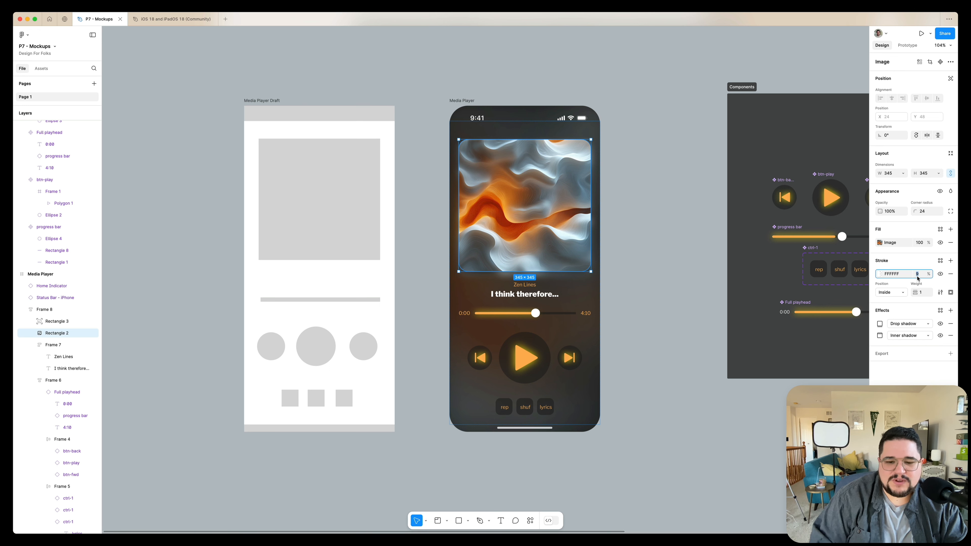
key("Down")
key("Down")
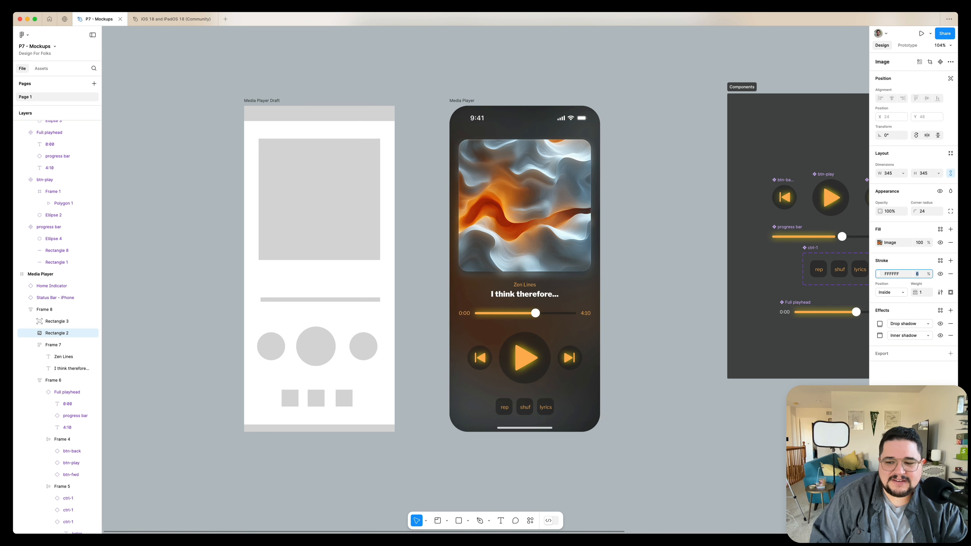
left_click(692, 245)
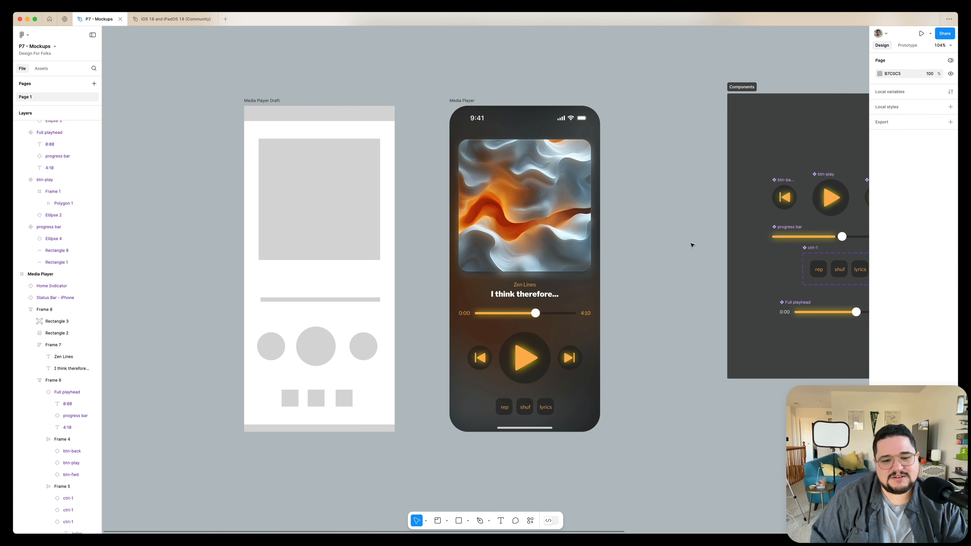
Move the ctrl-1 component set slightly left within the Components section
scroll(692, 245, "down", 5, "ctrl")
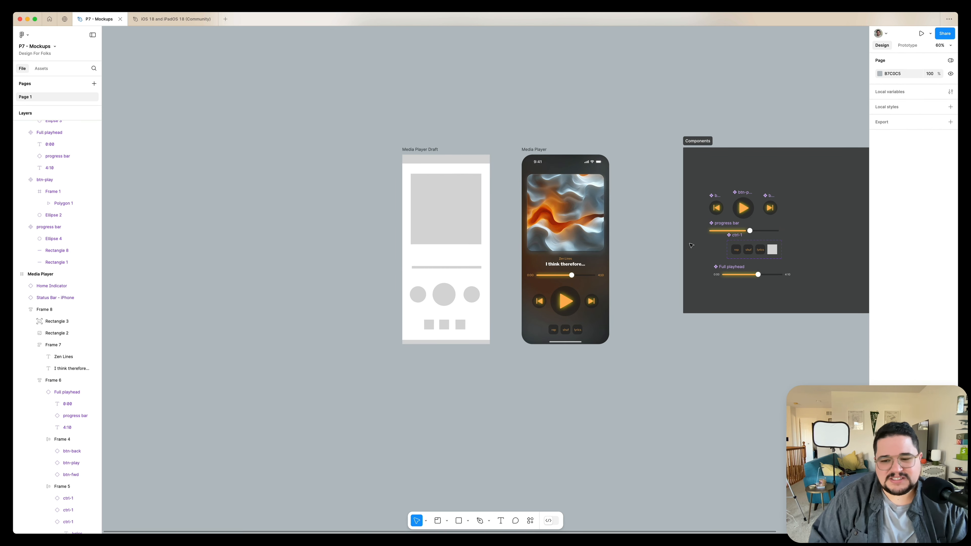
scroll(634, 256, "up", 5)
scroll(590, 247, "down", 2)
scroll(590, 247, "right", 3)
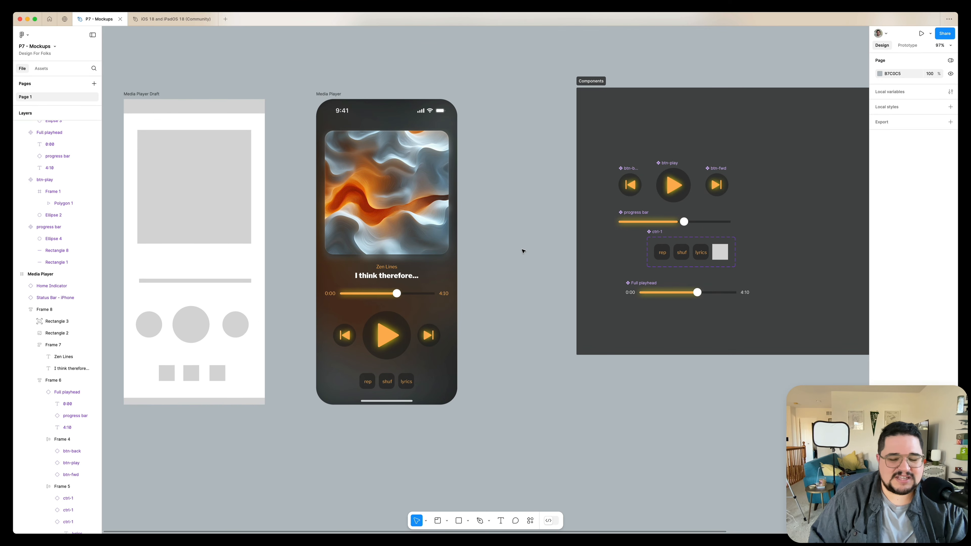
scroll(515, 257, "down", 2)
left_click_drag(674, 253, 651, 257)
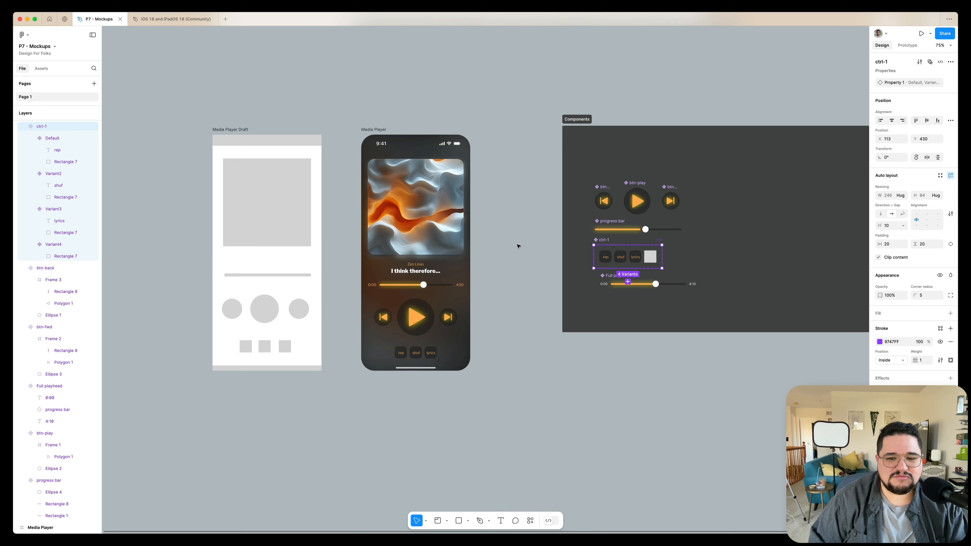
Move the Media Player Draft frame further to the left
scroll(518, 246, "right", 5)
left_click(448, 129)
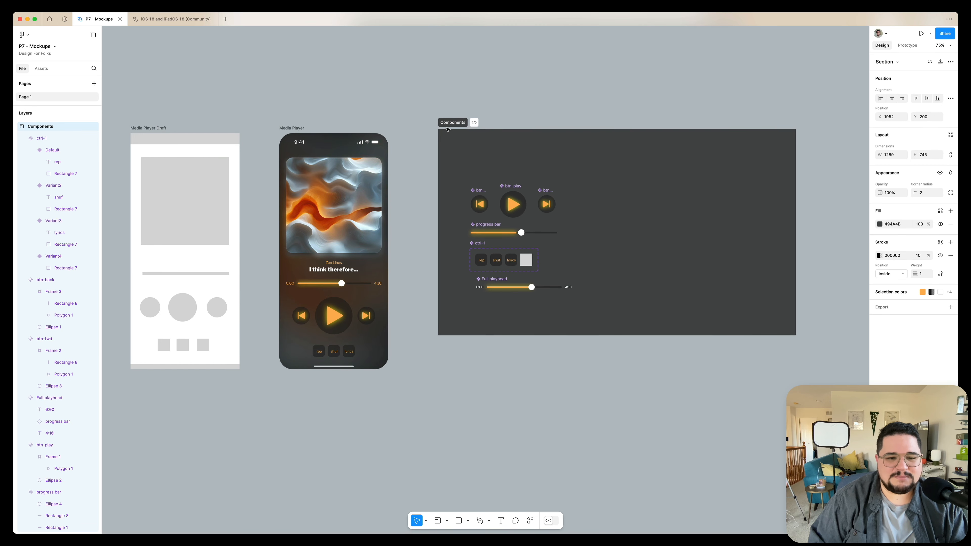
scroll(446, 129, "left", 5)
scroll(446, 128, "down", 3)
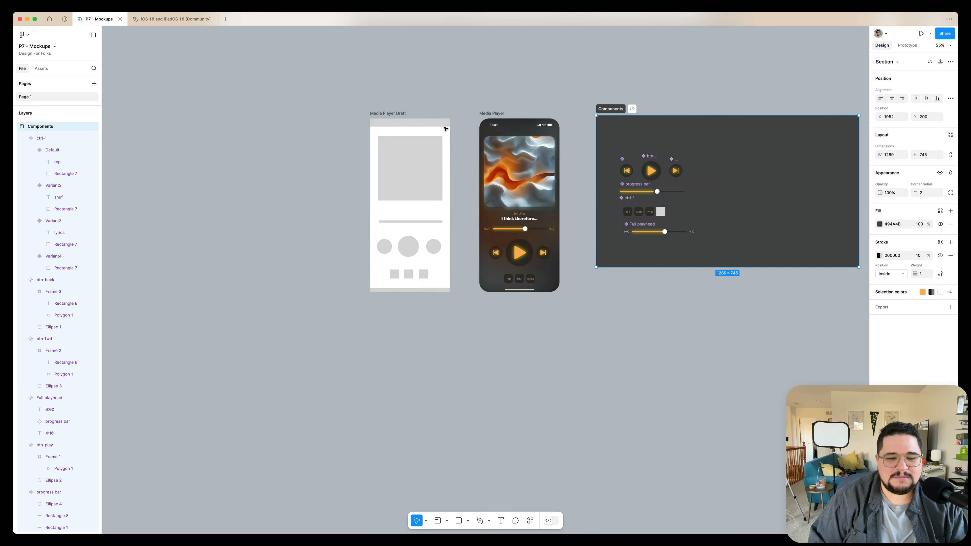
left_click(411, 118)
left_click(411, 118)
left_click_drag(411, 118, 298, 119)
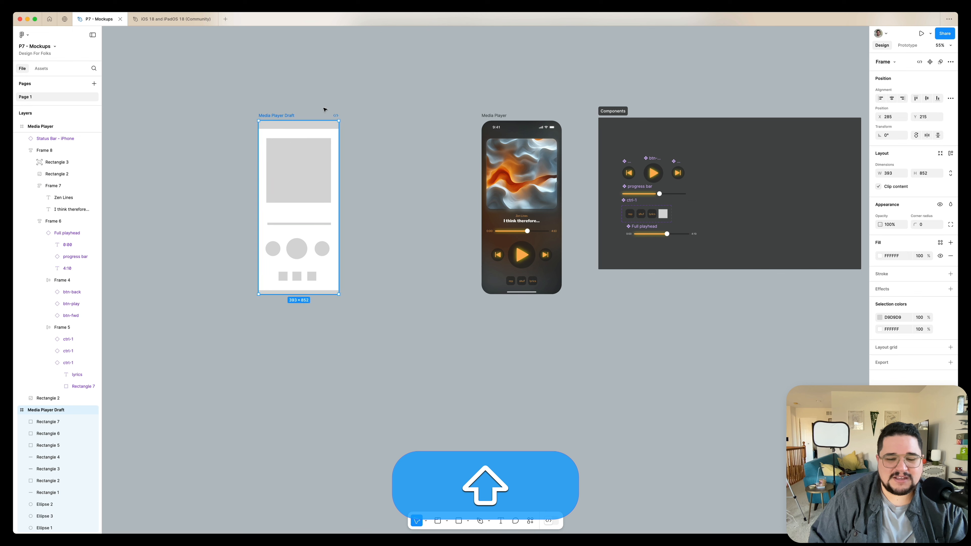
Duplicate the Media Player frame into the gap beside the draft
left_click_drag(513, 119, 388, 117)
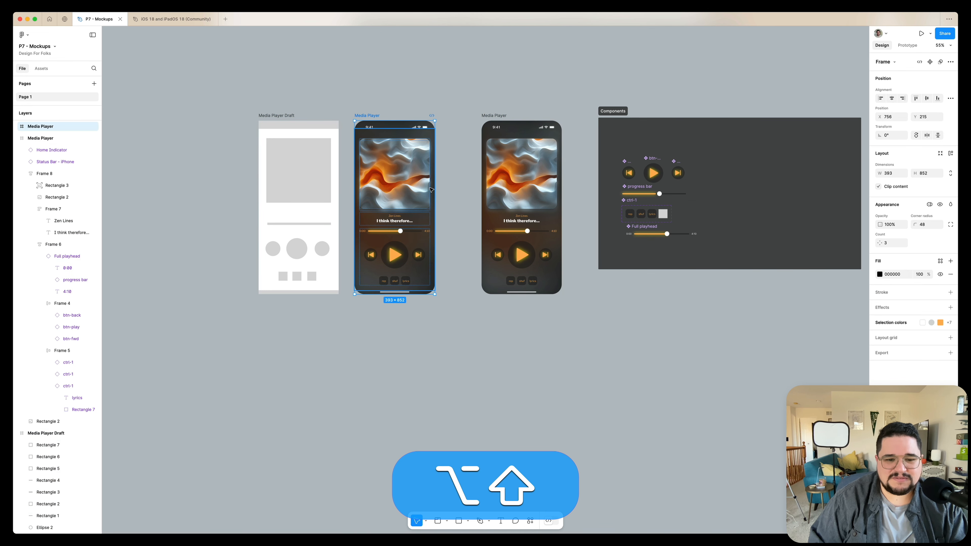
scroll(424, 191, "up", 5)
scroll(431, 190, "left", 2)
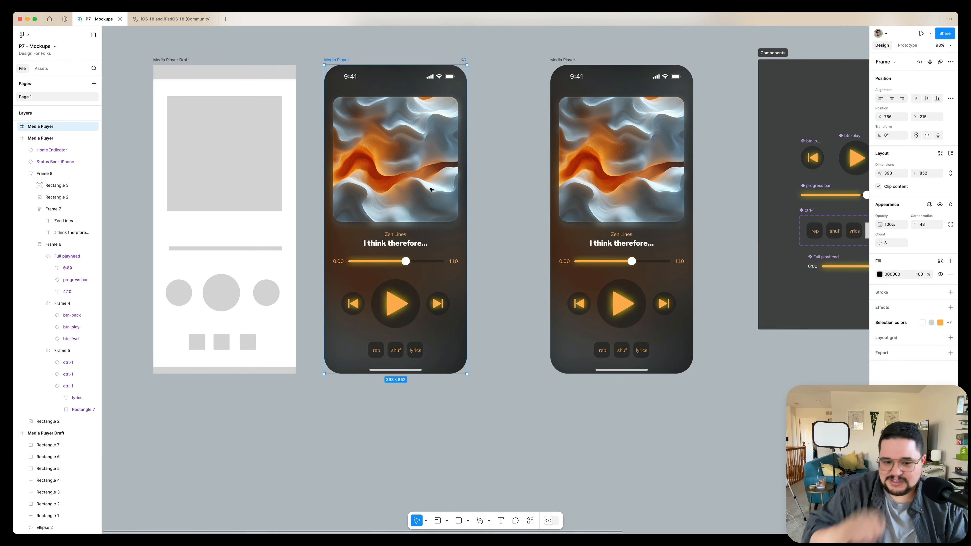
Change the duplicate's blurred background overlay fill to light grey F7F7F7
left_click(440, 221, "super")
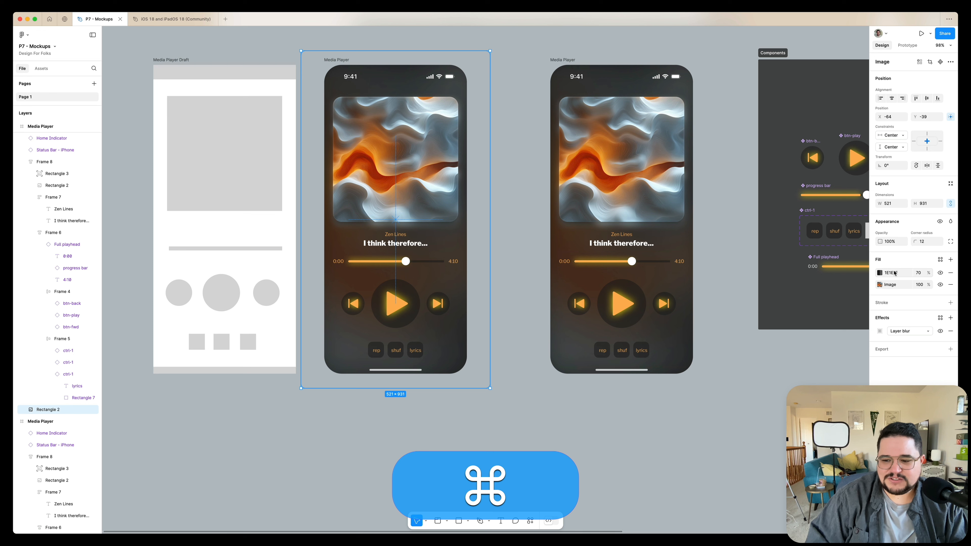
left_click(880, 272)
left_click_drag(791, 310, 780, 301)
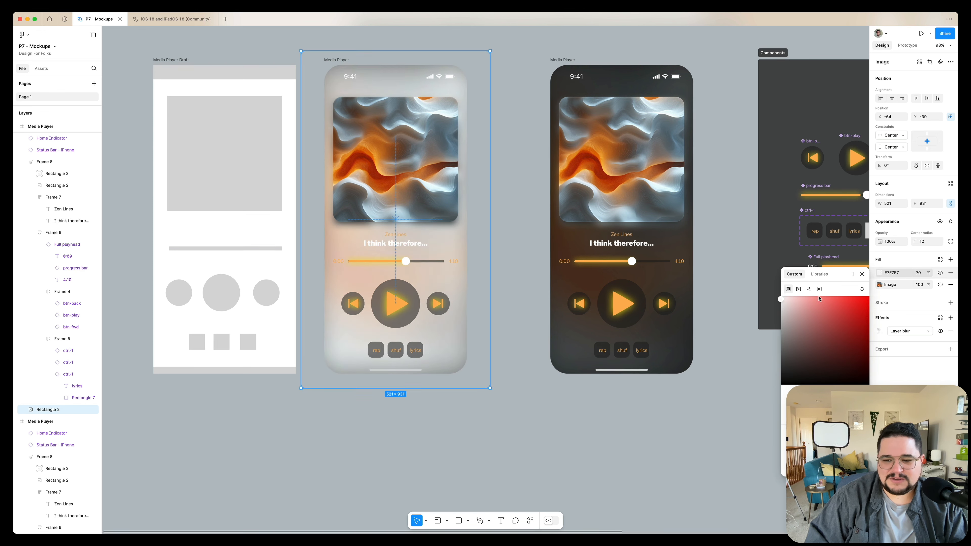
Set the duplicate Media Player frame's fill to white FFFFFF
left_click(336, 48)
left_click(339, 61)
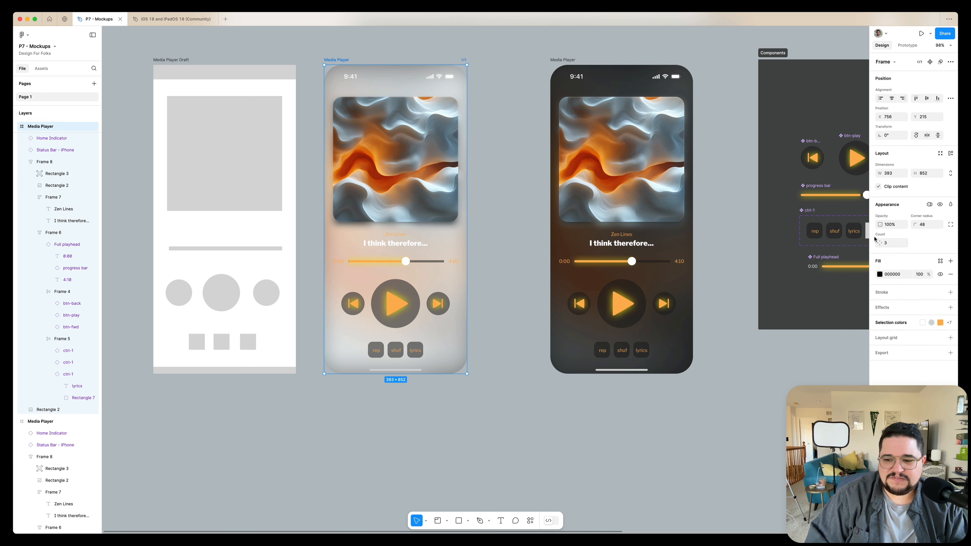
left_click(880, 275)
left_click_drag(817, 339, 724, 274)
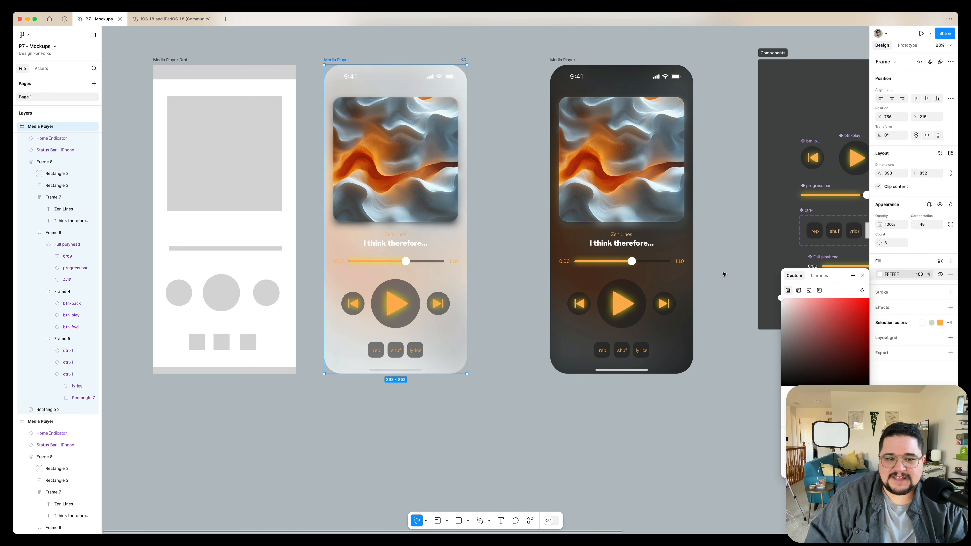
Switch the light duplicate's status bar to its dark-content appearance
left_click(490, 82)
left_click(455, 82)
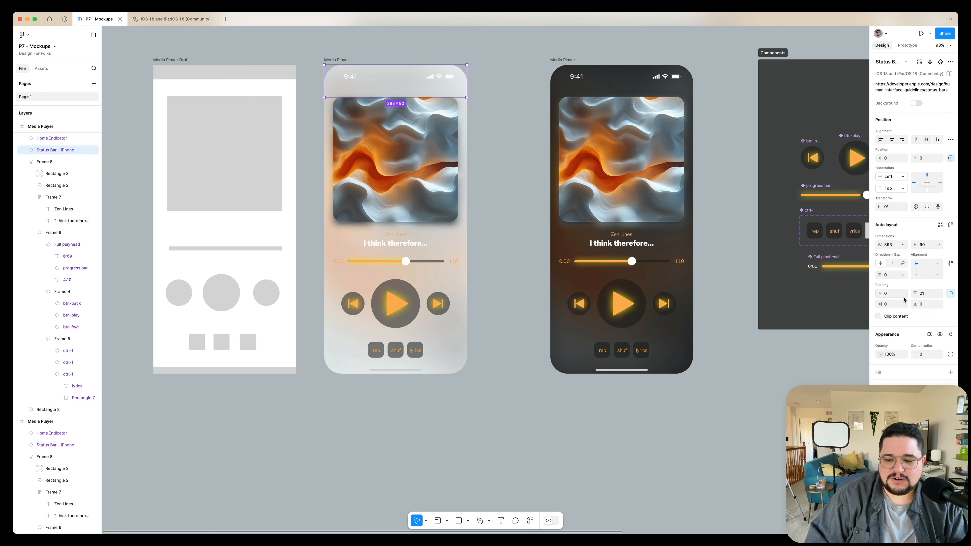
left_click(892, 431)
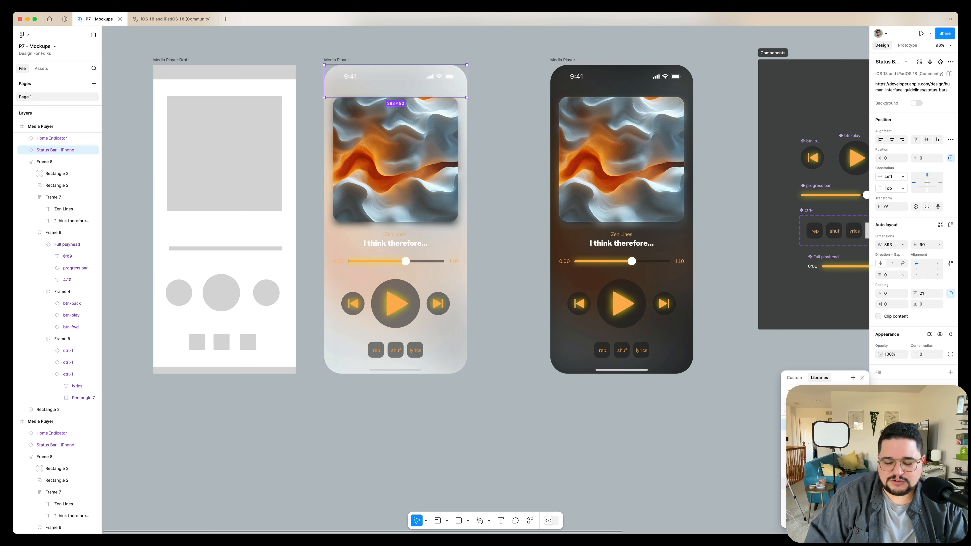
key("Escape")
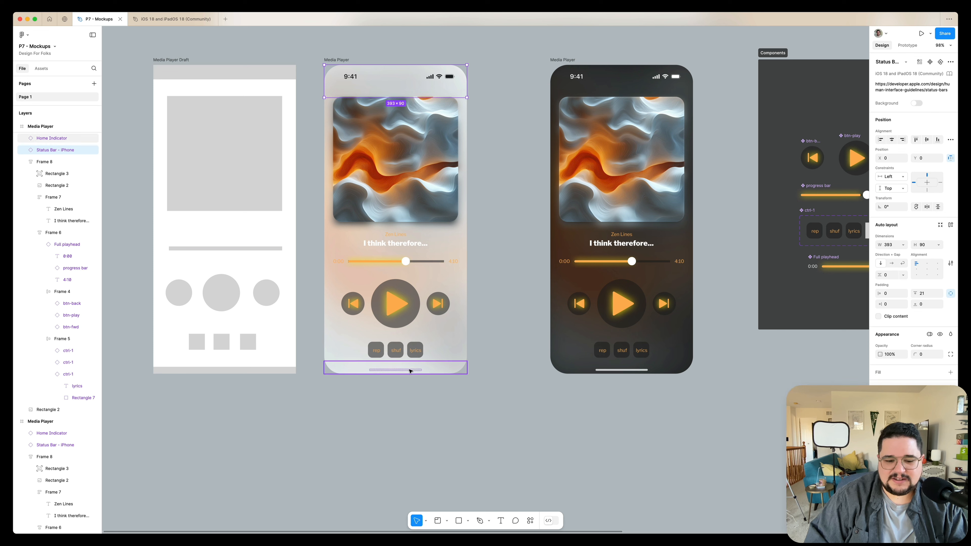
Switch the light duplicate's home indicator to its dark appearance to match the white background
left_click(458, 369)
left_click(892, 457)
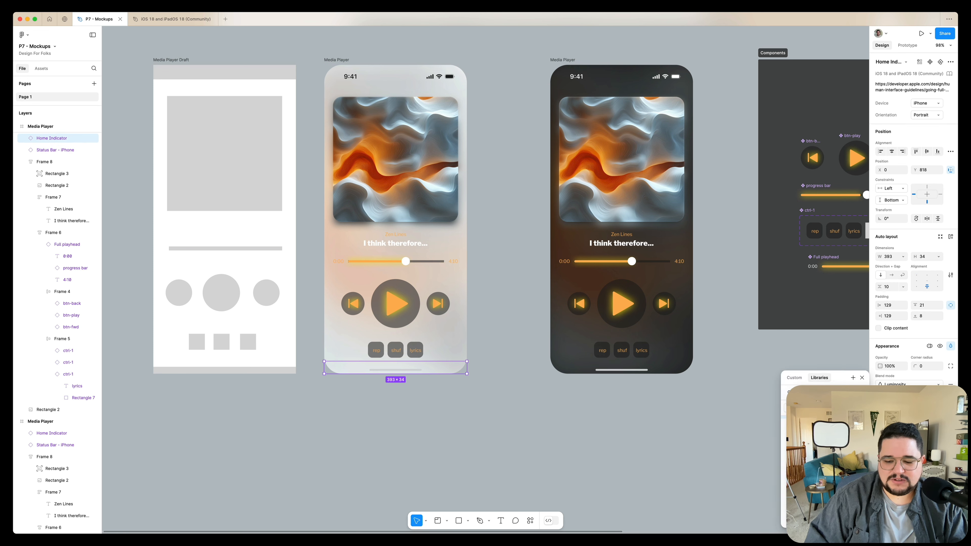
key("Escape")
left_click(520, 412)
Set the fill of the control button circles, rep/shuf/lyrics chips and progress track to white FFFFFF
scroll(520, 412, "left", 3)
scroll(520, 411, "up", 2)
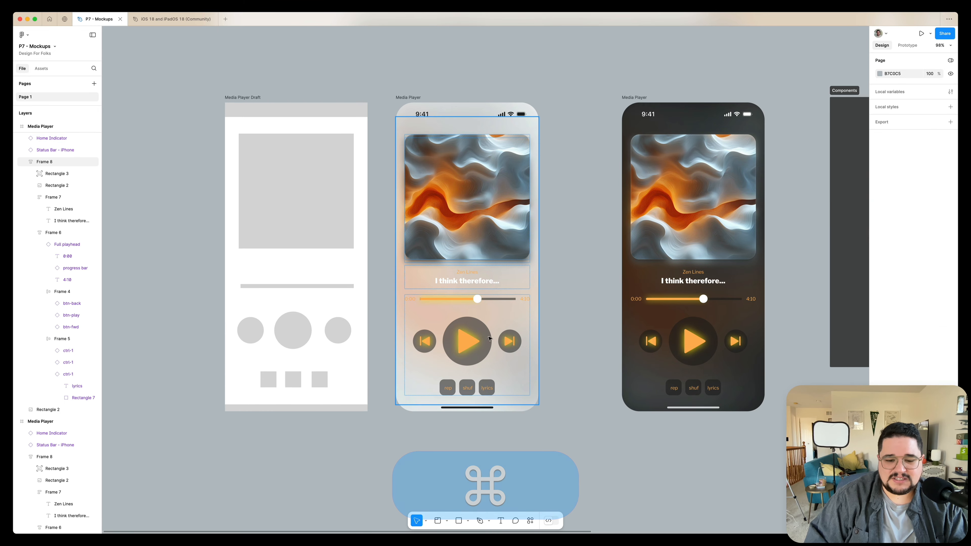
left_click(513, 334, "super")
left_click(467, 340, "shift+super")
left_click(424, 341, "shift+super")
scroll(504, 381, "right", 1)
scroll(504, 381, "right", 3)
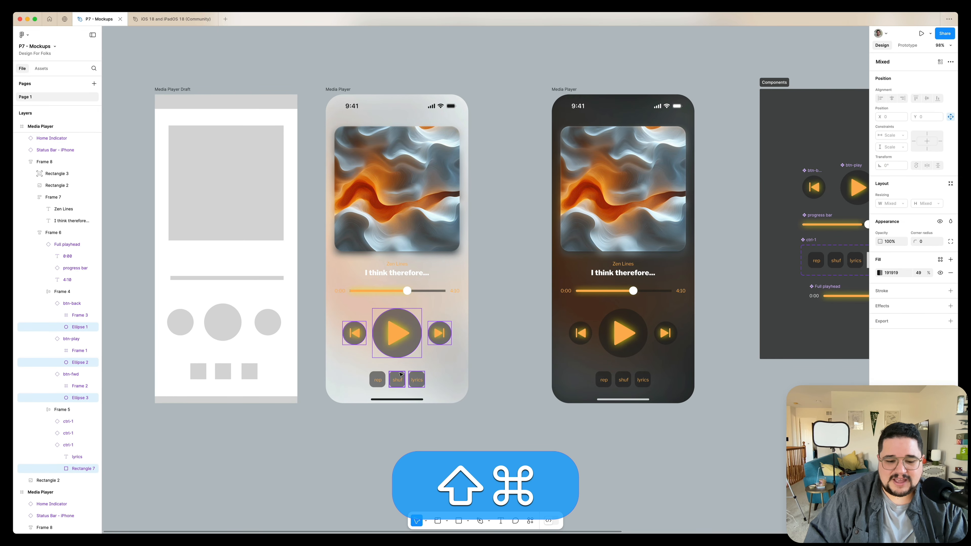
left_click(400, 375, "shift+super")
left_click(377, 379, "shift+super")
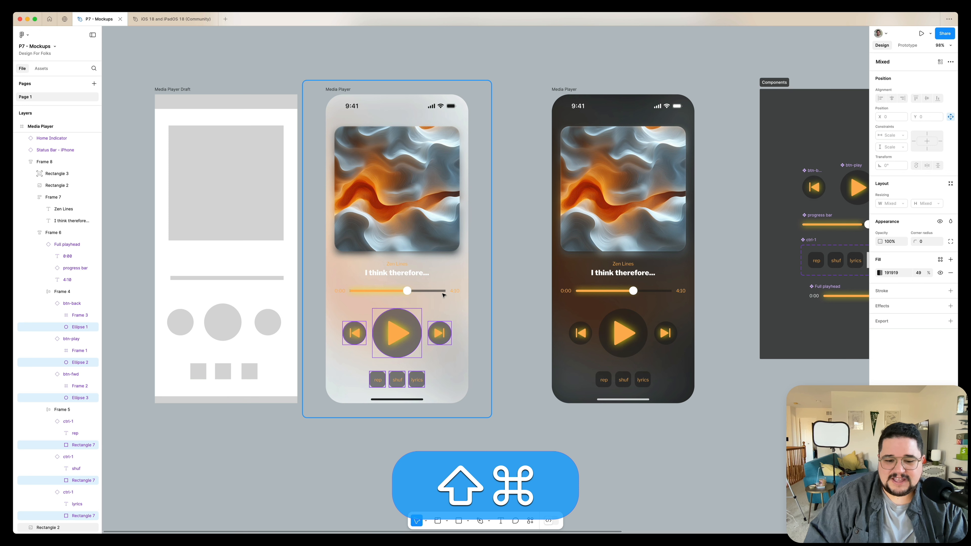
left_click(443, 293, "shift+super")
left_click(880, 273)
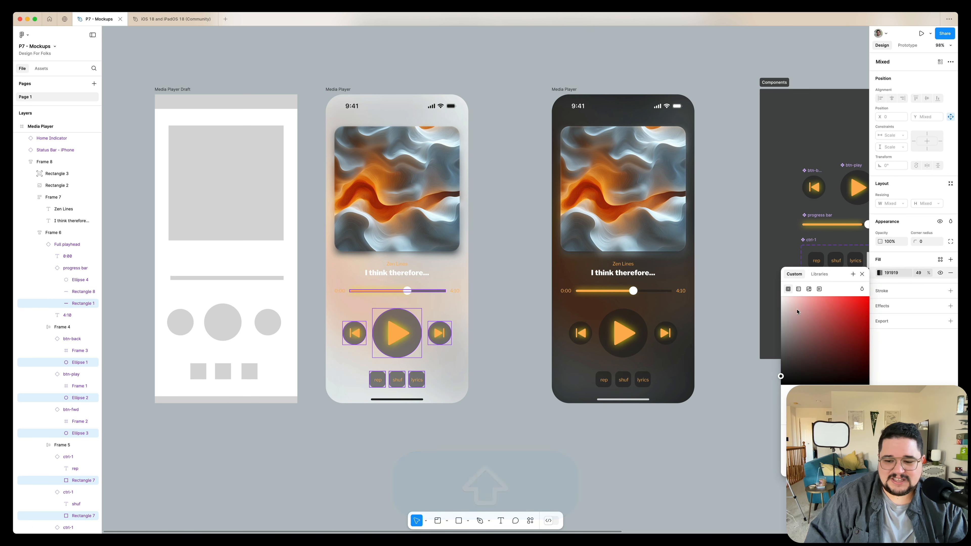
left_click(522, 284)
scroll(507, 280, "right", 3)
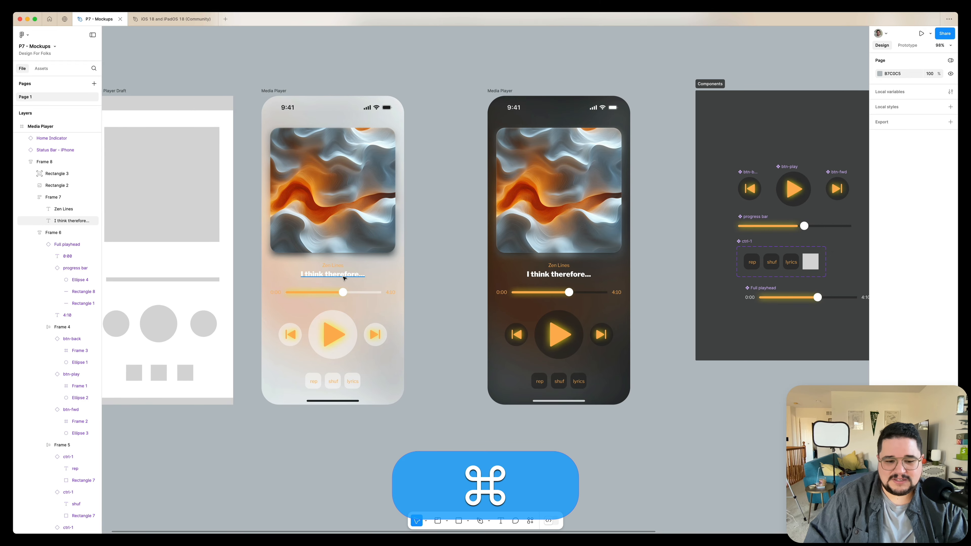
Recolor the song title, time labels and chip labels in the light duplicate to dark grey 202020
left_click(333, 266, "super")
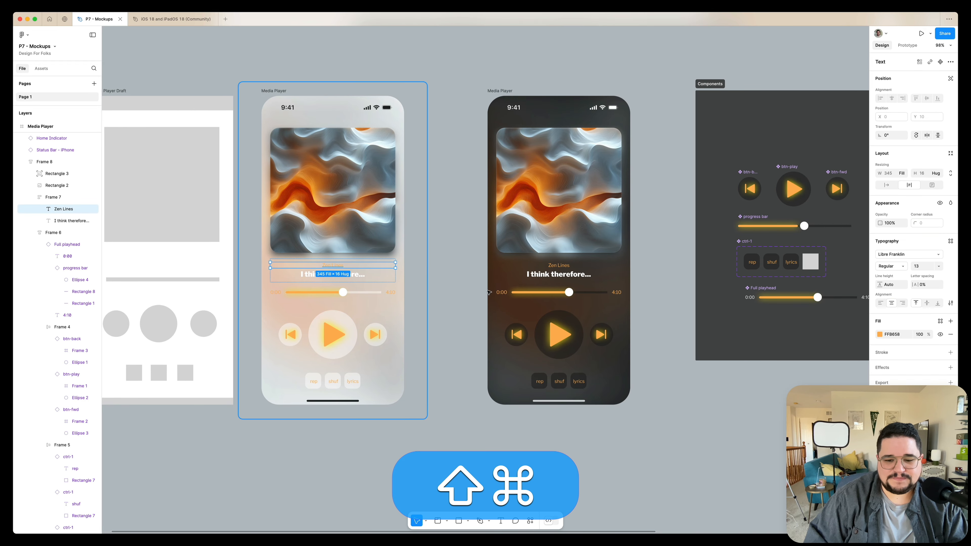
left_click(390, 294, "shift+super")
left_click(274, 293, "shift+super")
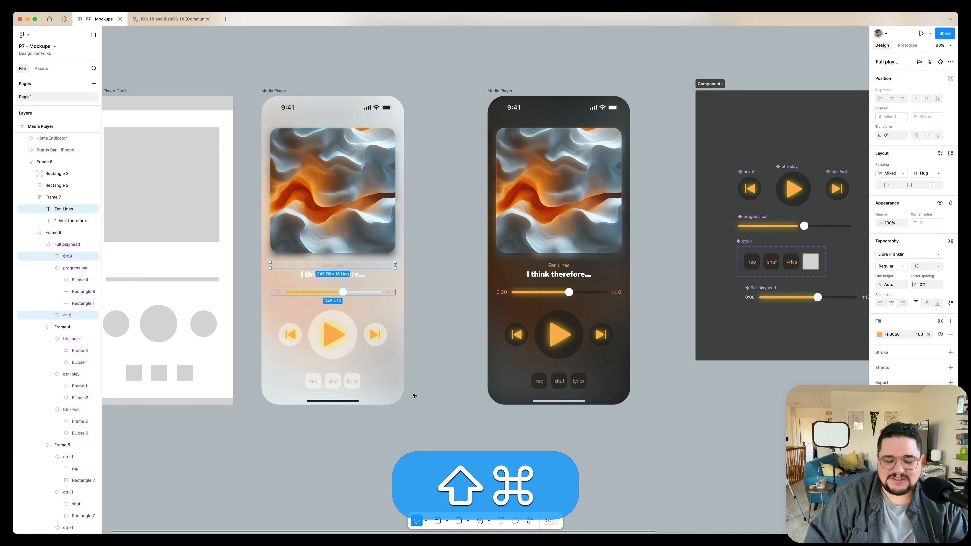
left_click(352, 381, "shift+super")
left_click(333, 381, "shift+super")
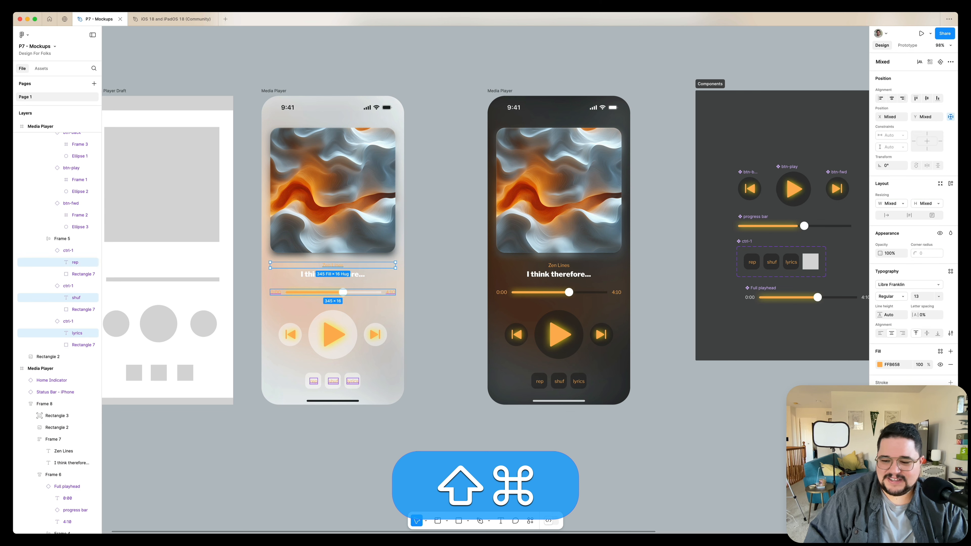
left_click(879, 365)
left_click_drag(818, 386, 745, 426)
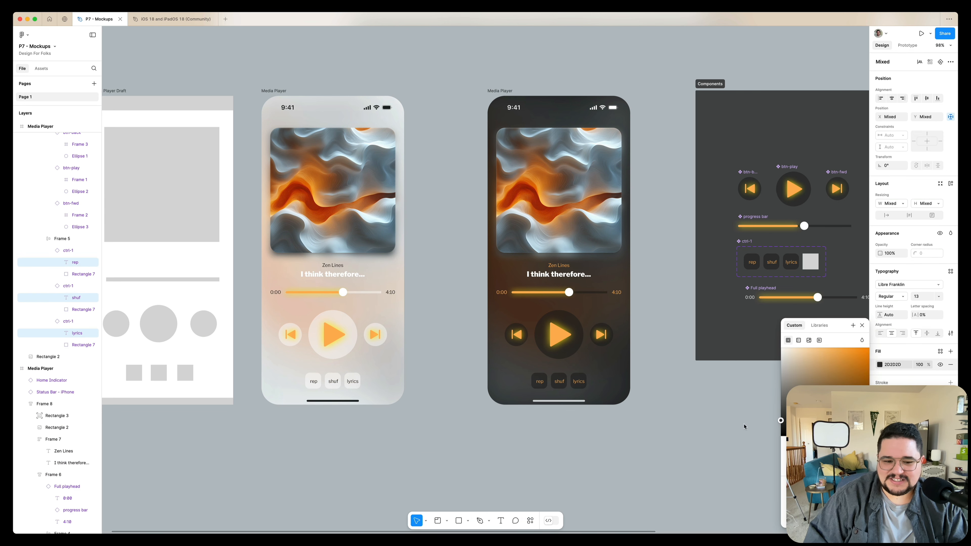
left_click(475, 453)
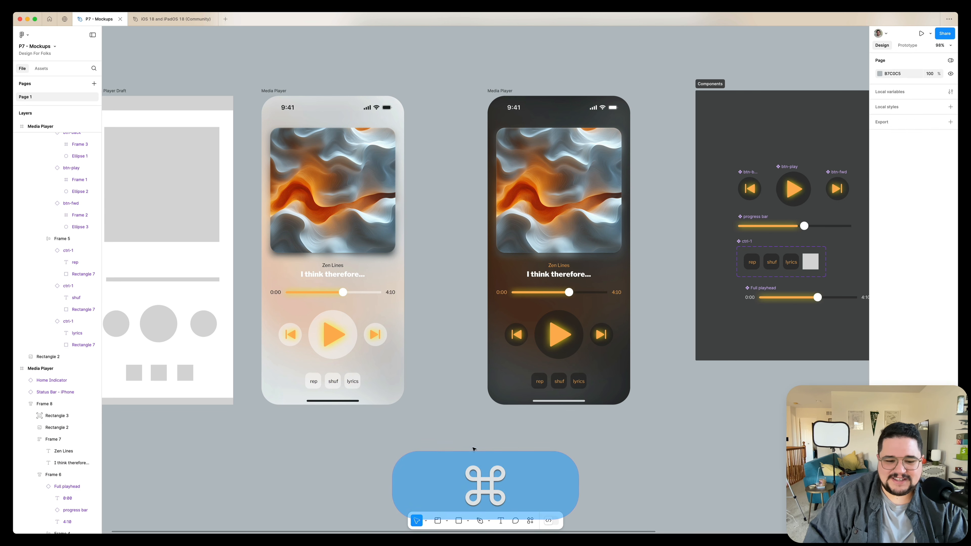
Change the back, play and forward button icon colors in the light duplicate to dark grey 444444
double_click(375, 335)
double_click(375, 336)
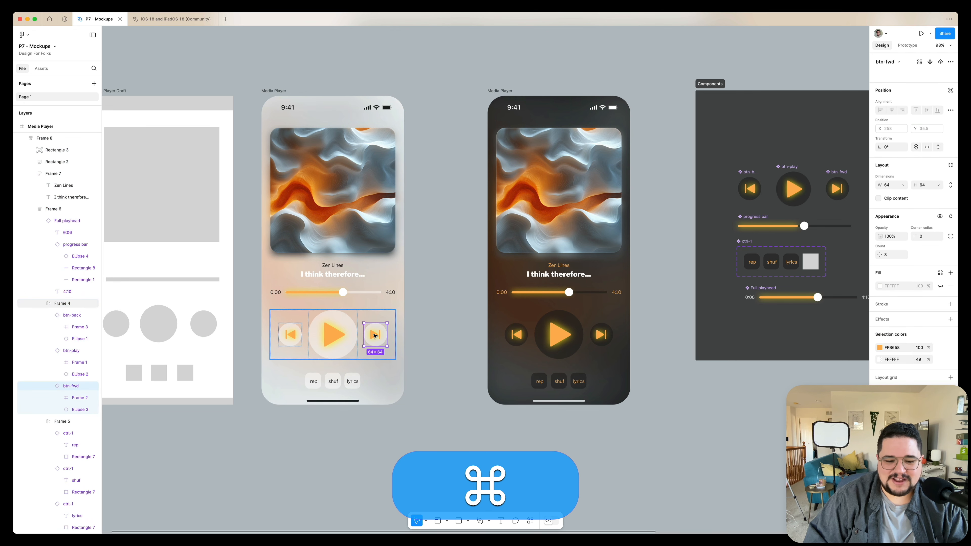
left_click(340, 334, "shift")
left_click(292, 333, "shift")
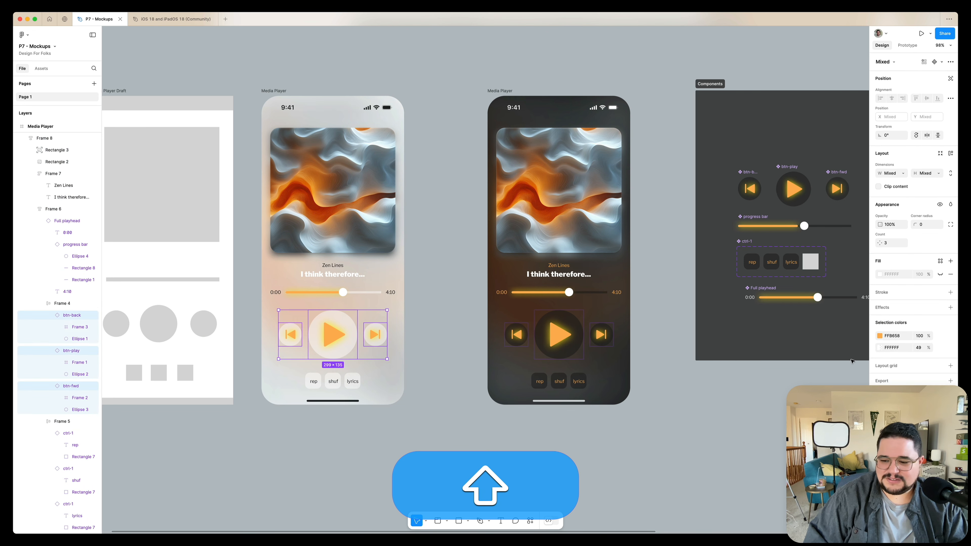
left_click(879, 335)
left_click_drag(805, 383, 757, 414)
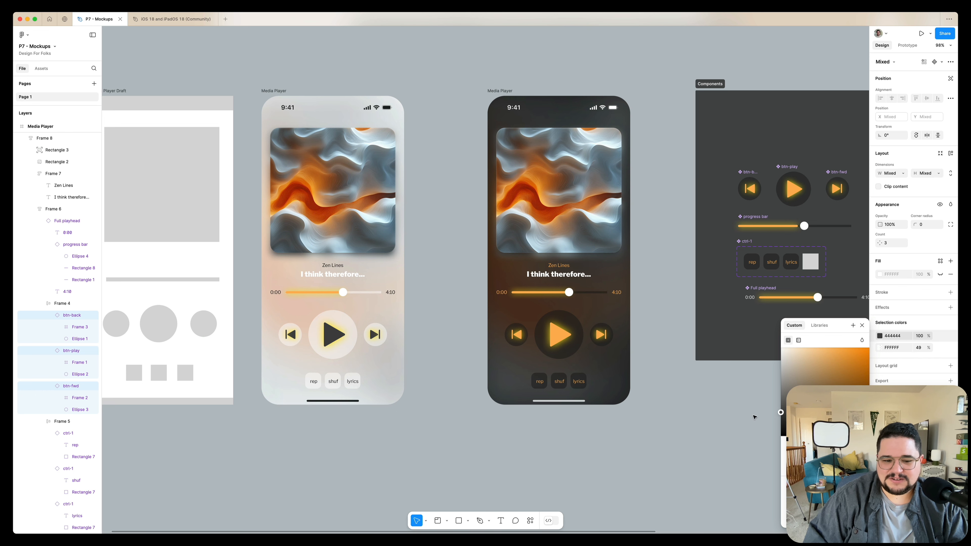
left_click(436, 306)
Select the progress bar and Full playhead components on the Components board
scroll(734, 216, "right", 4)
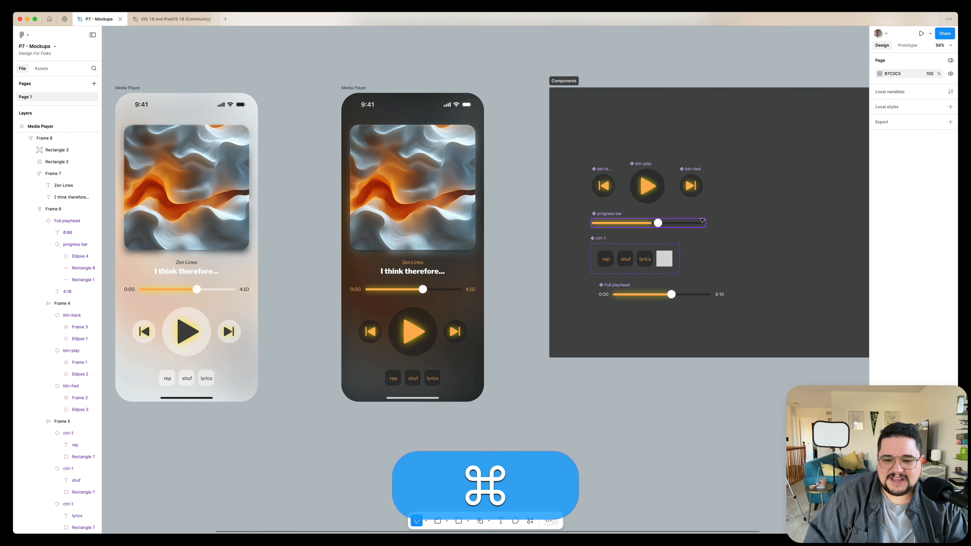
left_click(691, 223, "super")
left_click(691, 295, "shift+super")
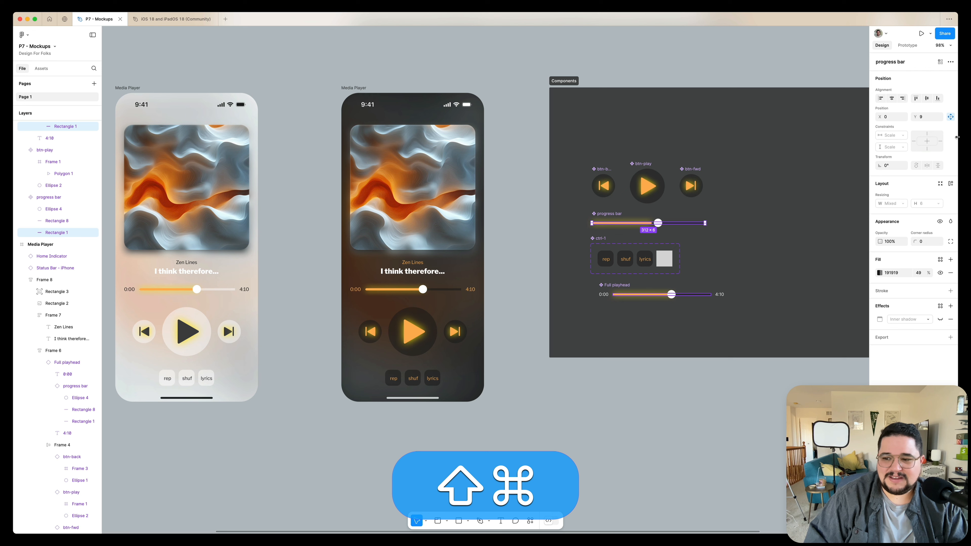